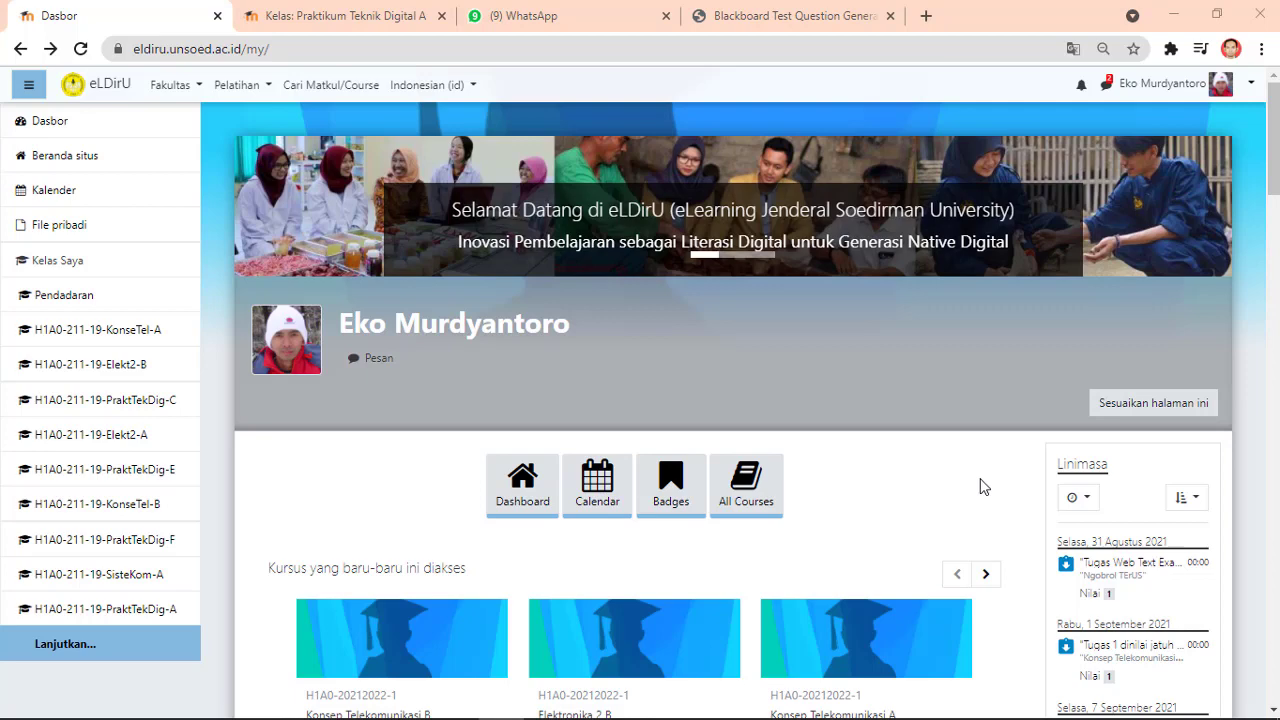
Step: Switch to the Blackboard Test Generator page and review its basic rules for formatting questions and answers
{"action": "left_click", "coordinate": [830, 17]}
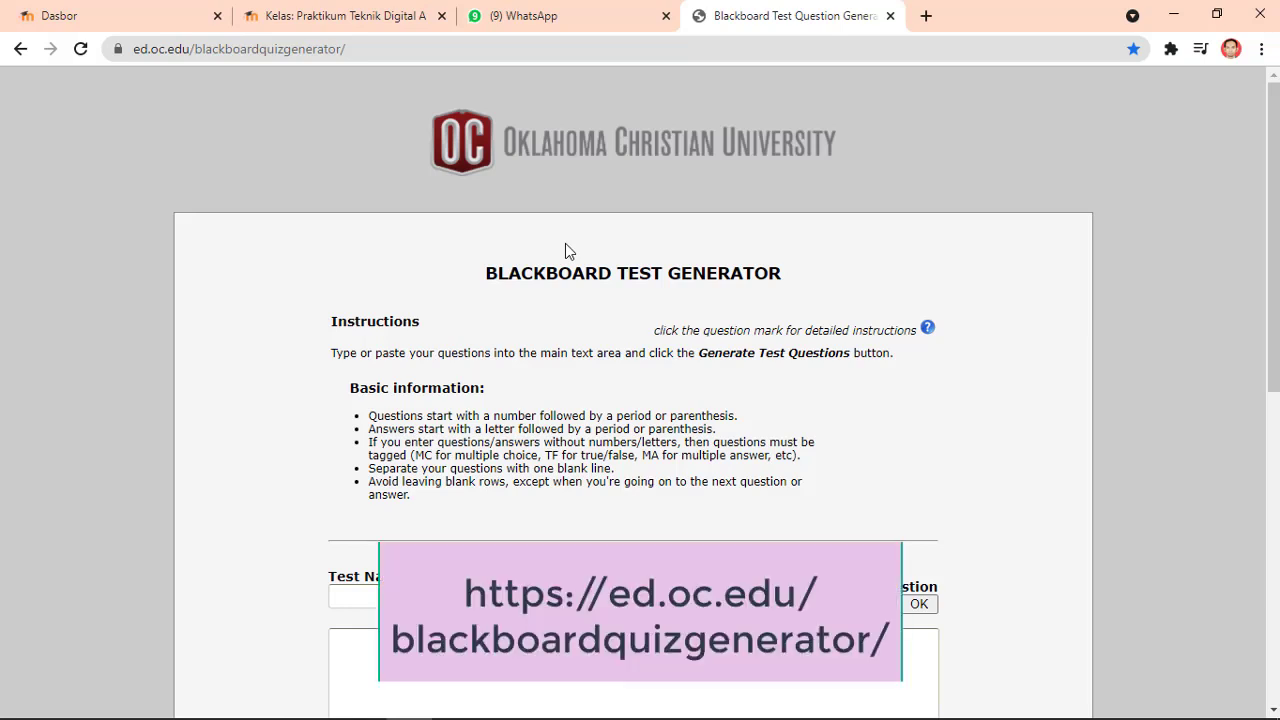
{"action": "left_click", "coordinate": [310, 49]}
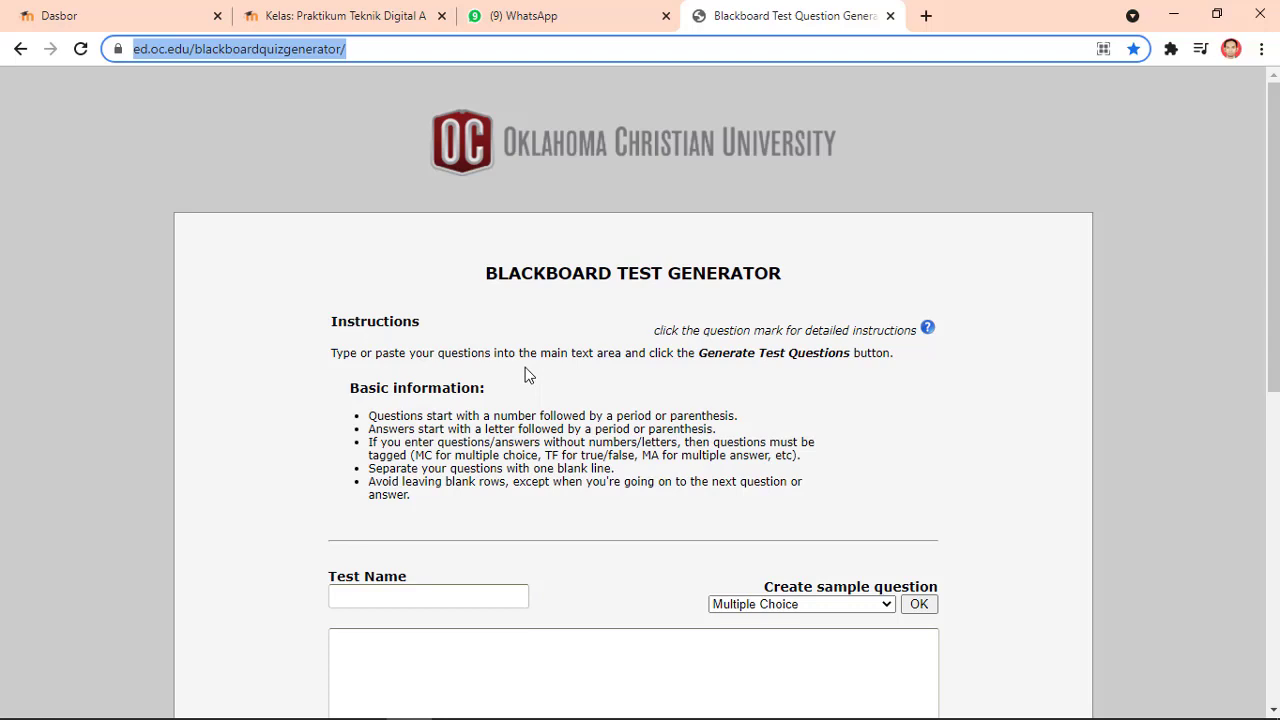
{"action": "left_click", "coordinate": [337, 420]}
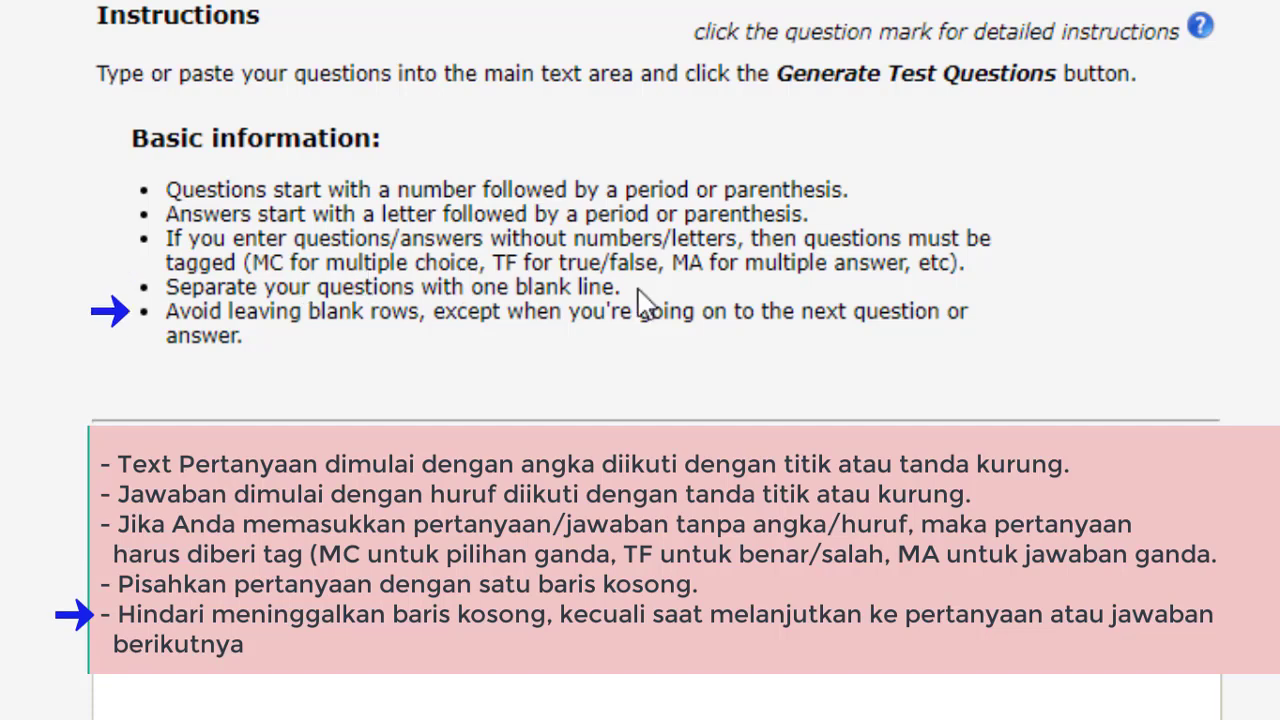
{"action": "double_click", "coordinate": [604, 288]}
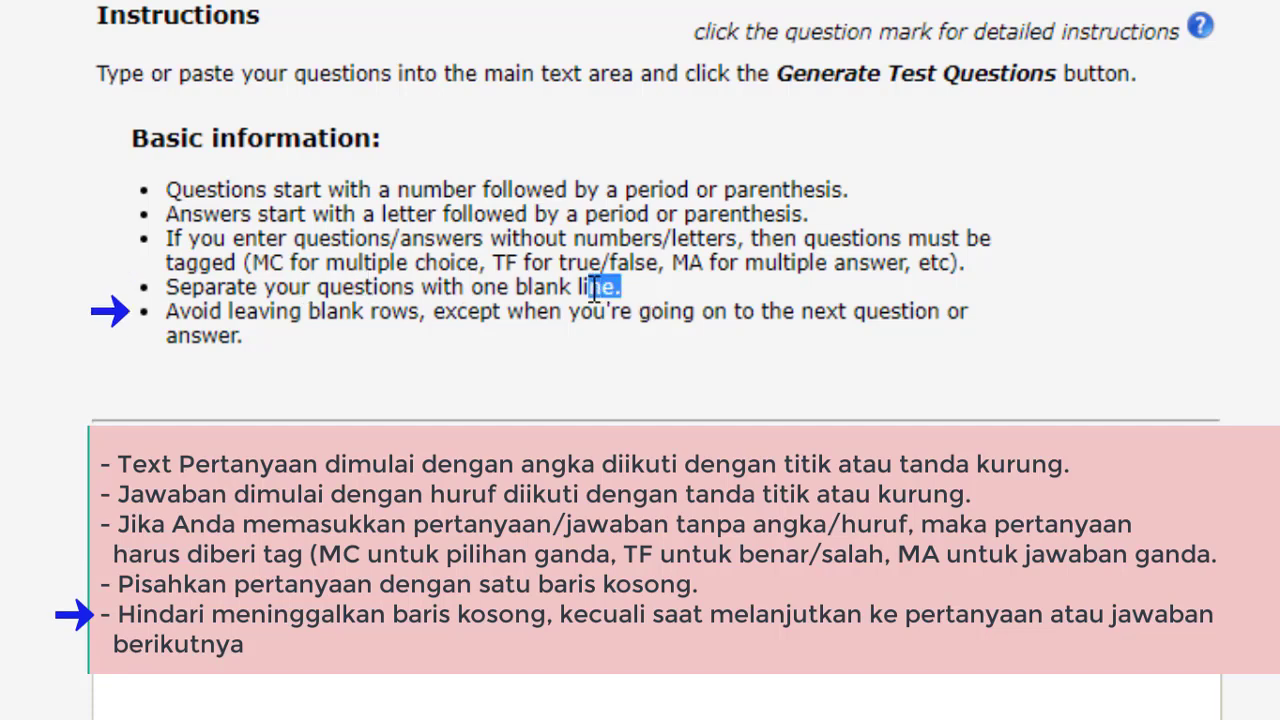
{"action": "left_click", "coordinate": [690, 300]}
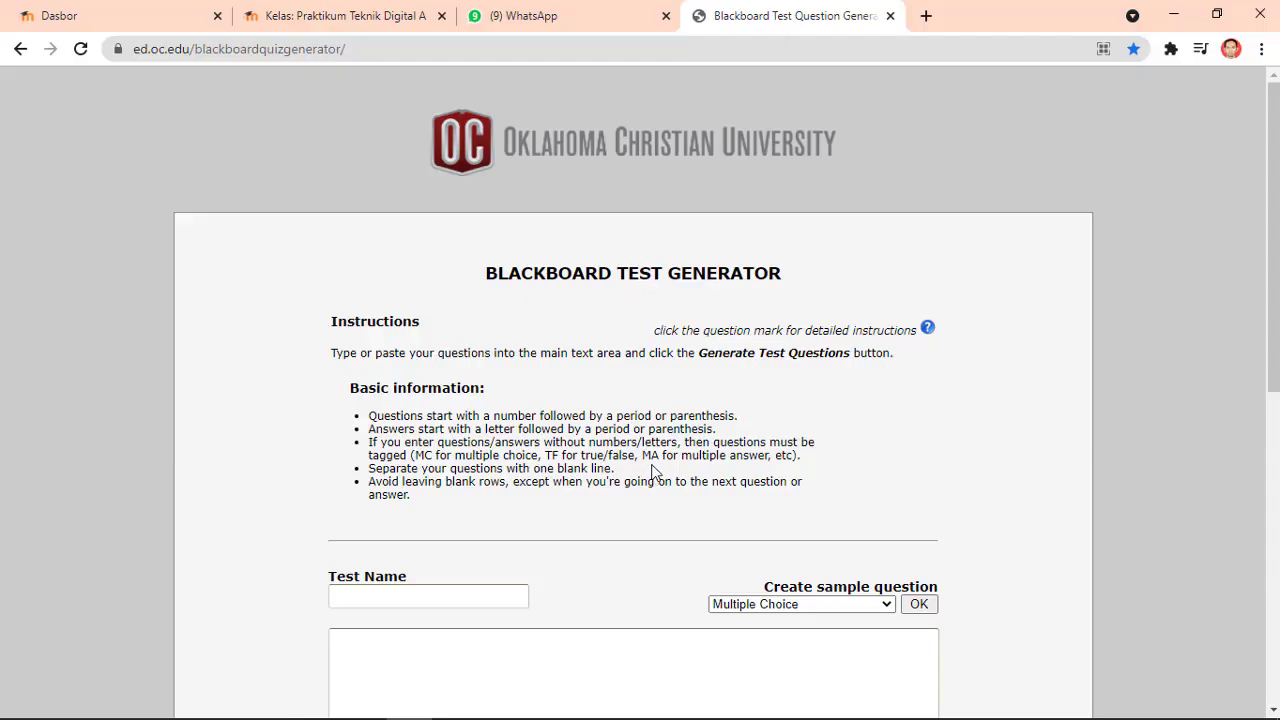
Step: Open the generator's detailed instructions and review the general instructions and the question formatting examples
{"action": "left_click", "coordinate": [928, 330]}
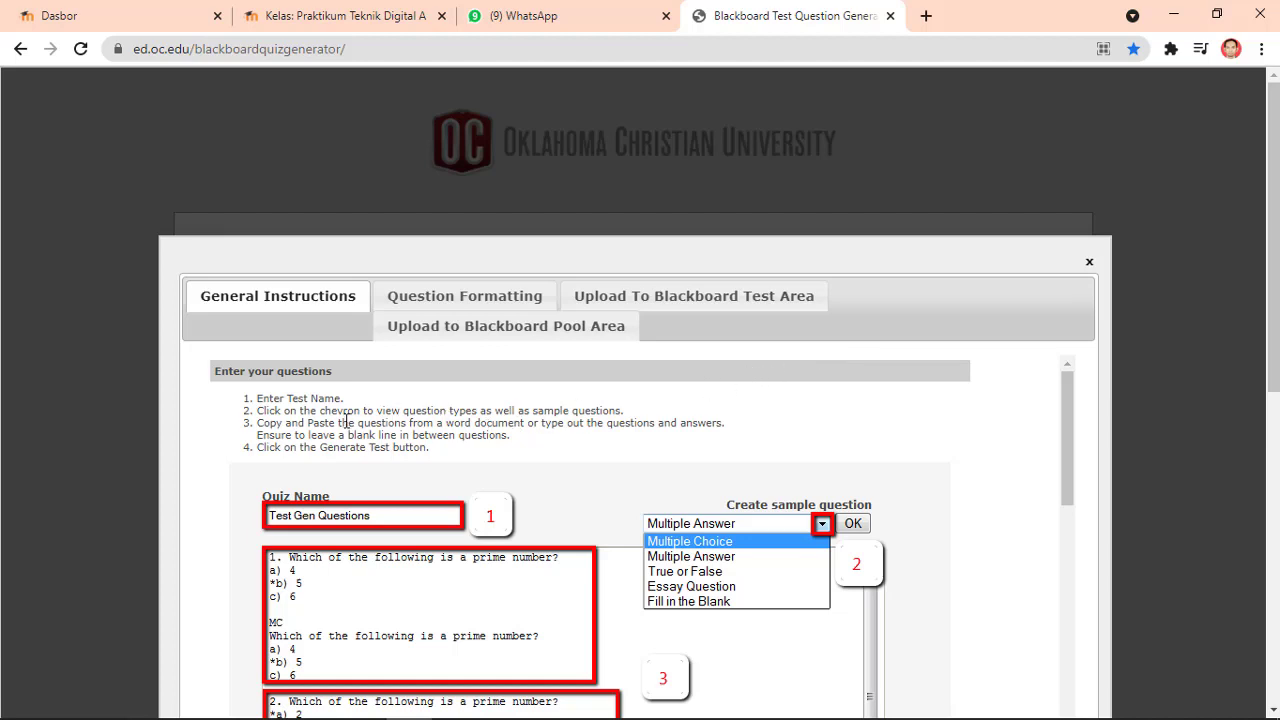
{"action": "scroll", "coordinate": [362, 414], "scroll_direction": "down", "scroll_amount": 1}
{"action": "scroll", "coordinate": [364, 414], "scroll_direction": "up", "scroll_amount": 1}
{"action": "left_click_drag", "start_coordinate": [1271, 316], "coordinate": [1271, 434]}
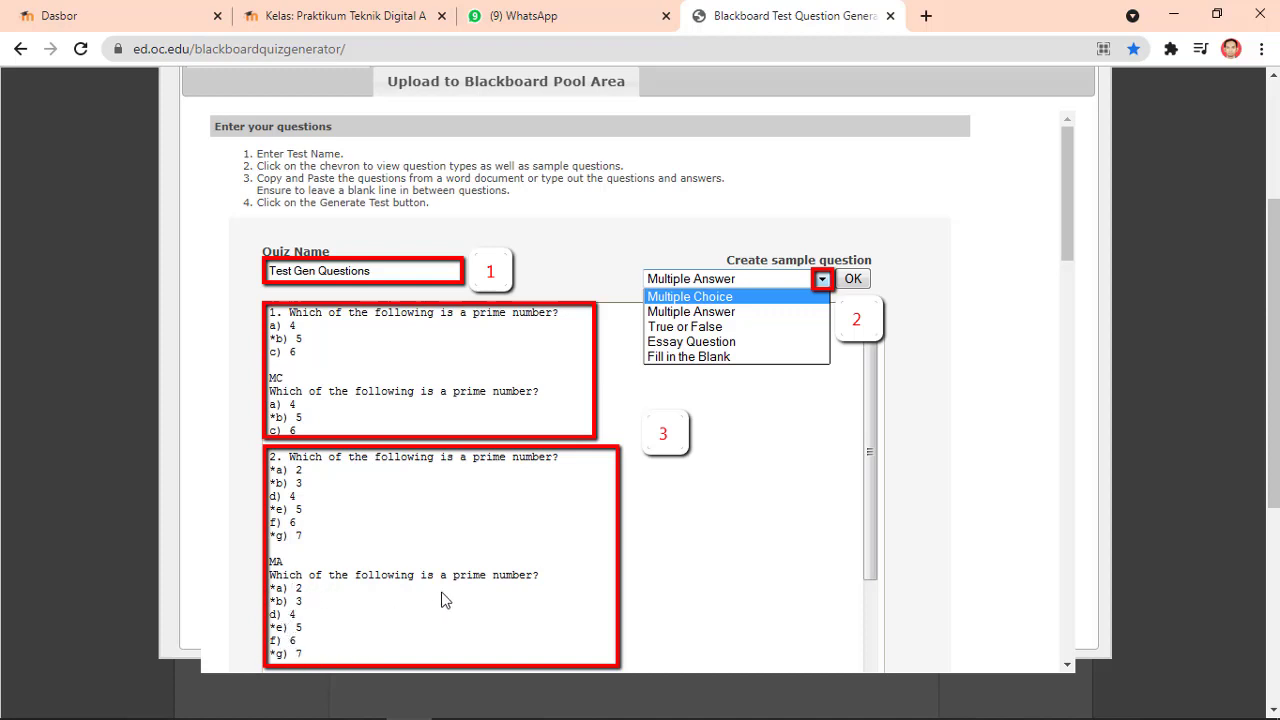
{"action": "scroll", "coordinate": [557, 272], "scroll_direction": "up", "scroll_amount": 2}
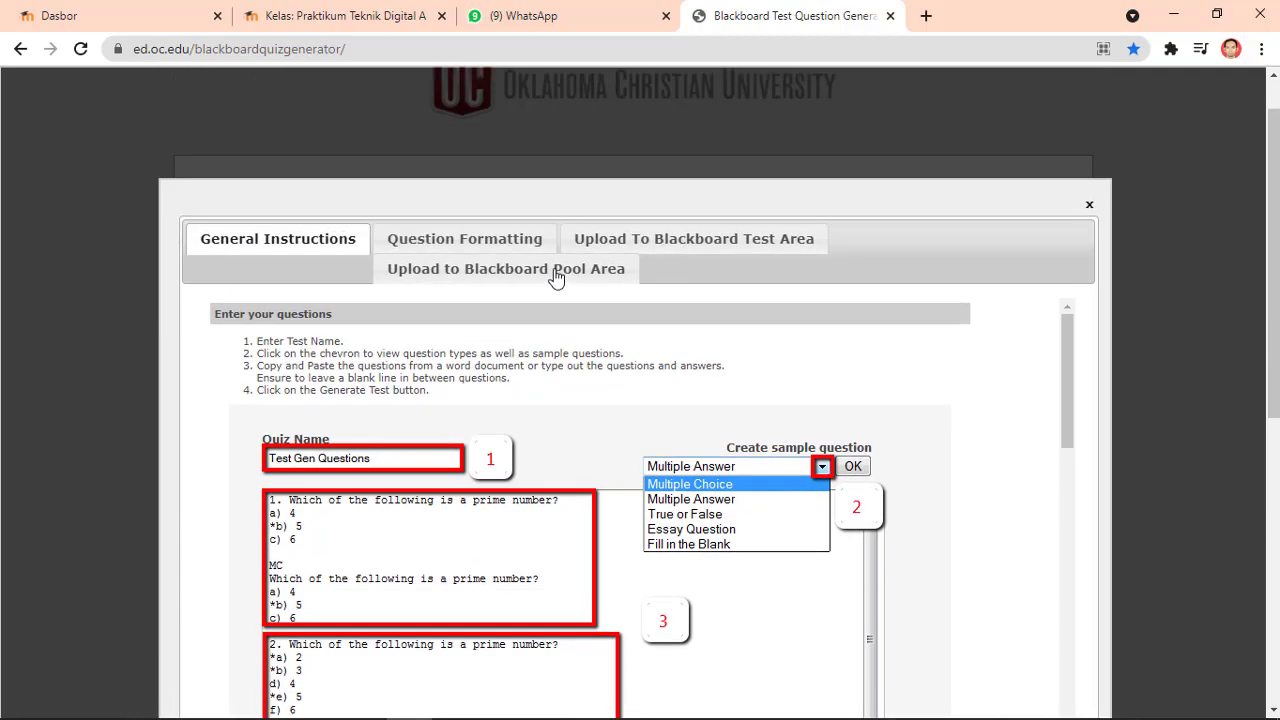
{"action": "left_click", "coordinate": [478, 242]}
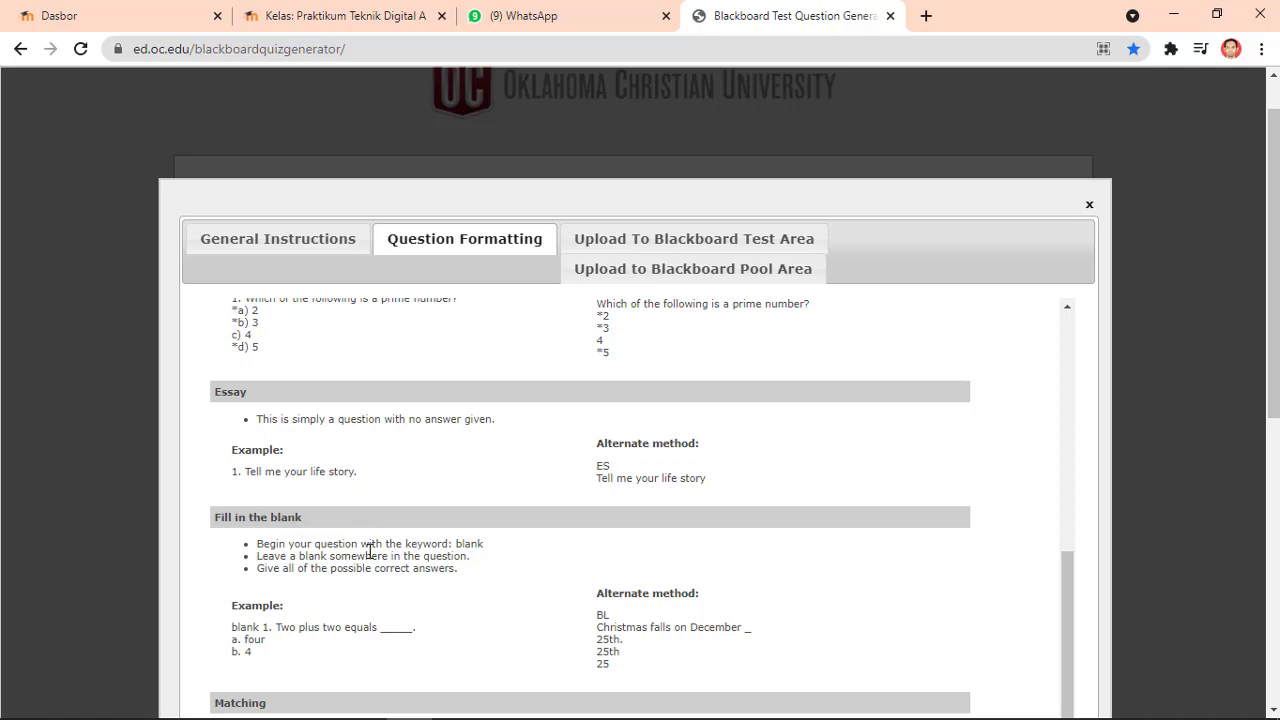
Step: Switch to Soal dummy.docx in Word and check the numbering and answer lettering of question 1
{"action": "mouse_move", "coordinate": [372, 714]}
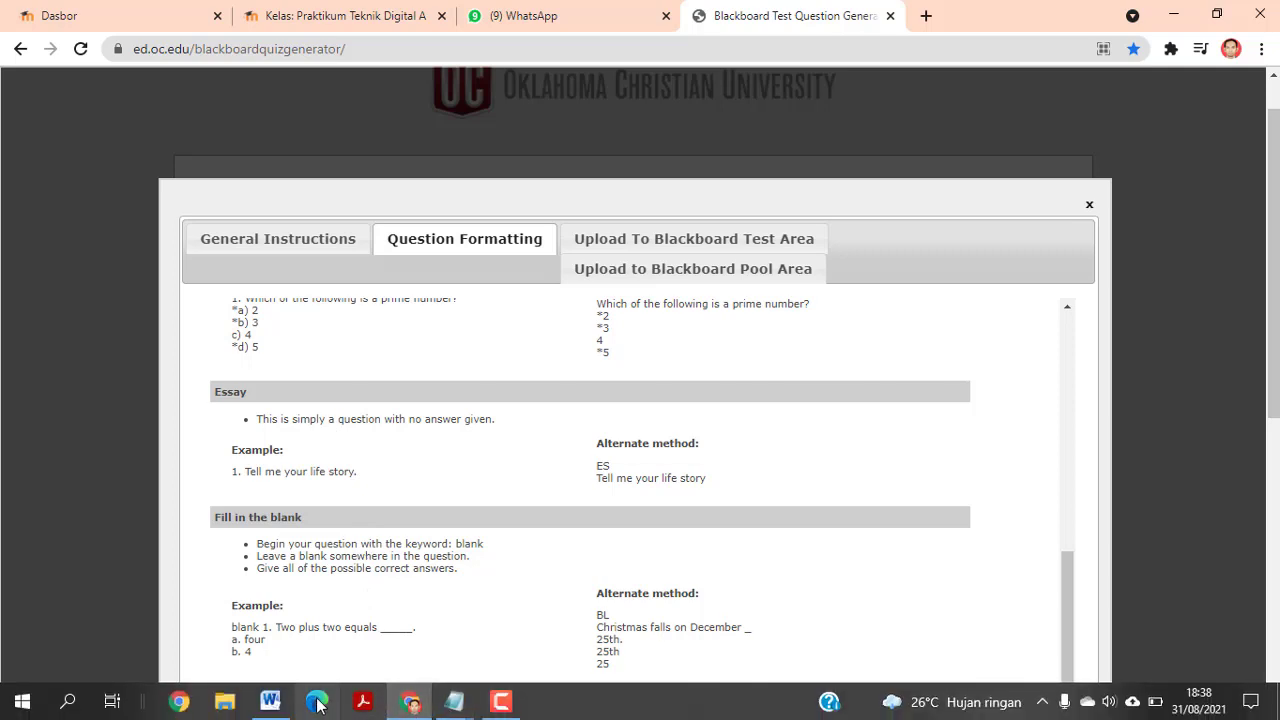
{"action": "left_click", "coordinate": [270, 701]}
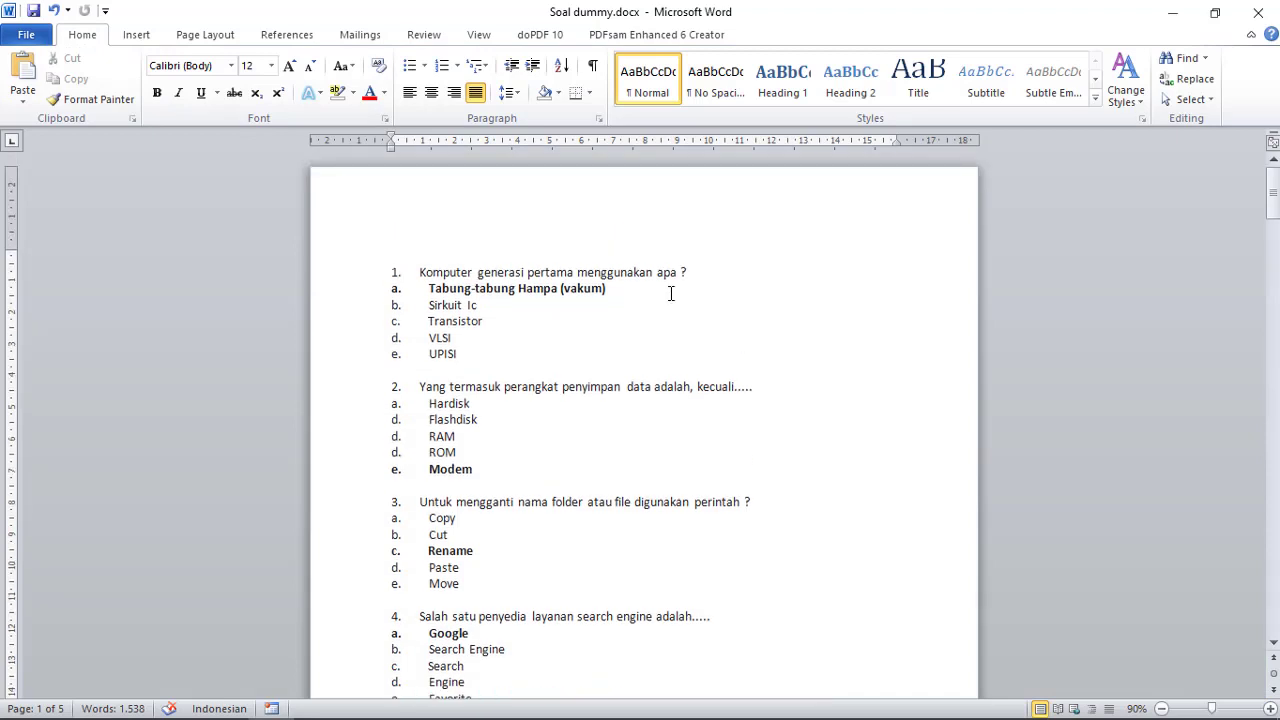
{"action": "left_click", "coordinate": [415, 268]}
{"action": "key", "text": "shift+Home"}
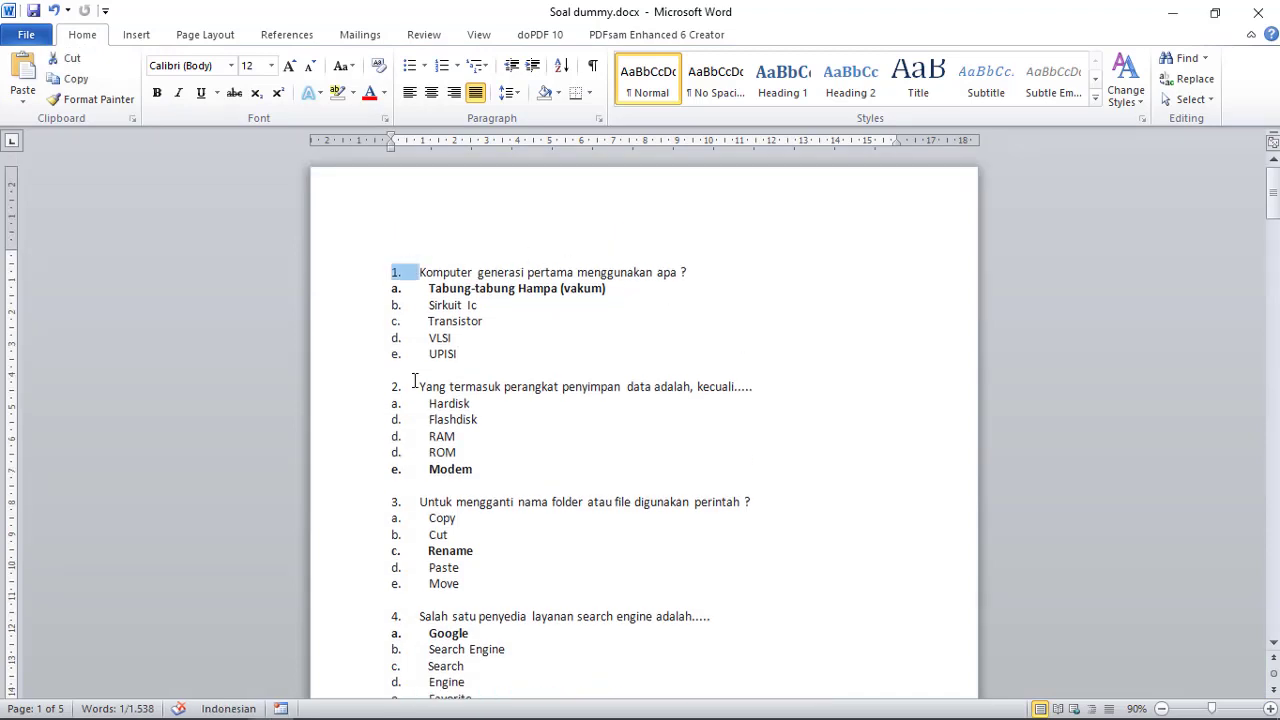
{"action": "left_click", "coordinate": [410, 274]}
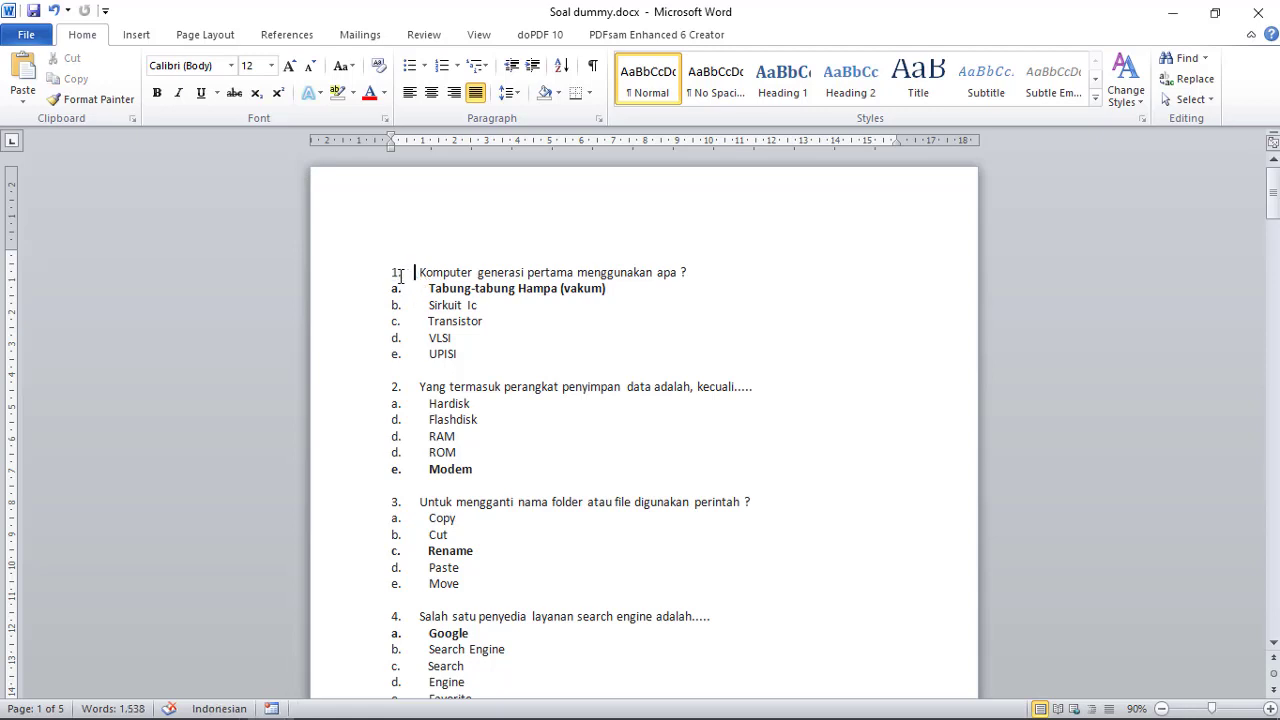
{"action": "left_click", "coordinate": [402, 274]}
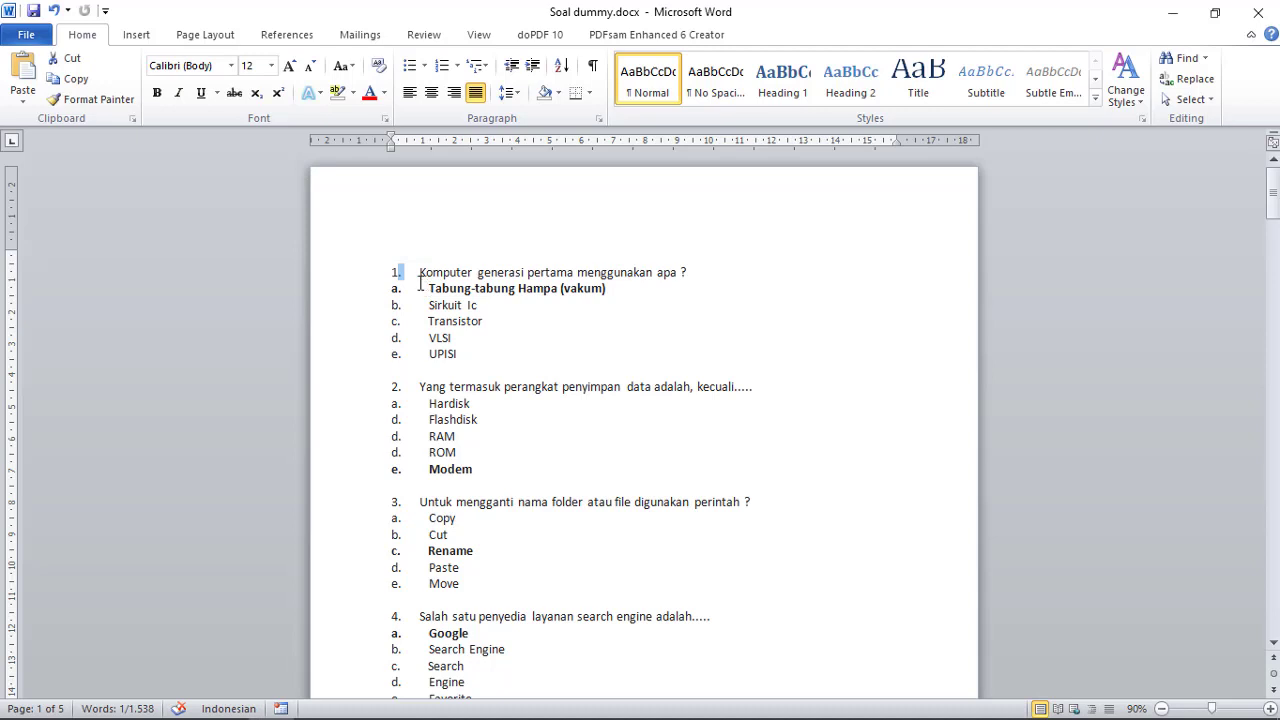
{"action": "left_click", "coordinate": [411, 305]}
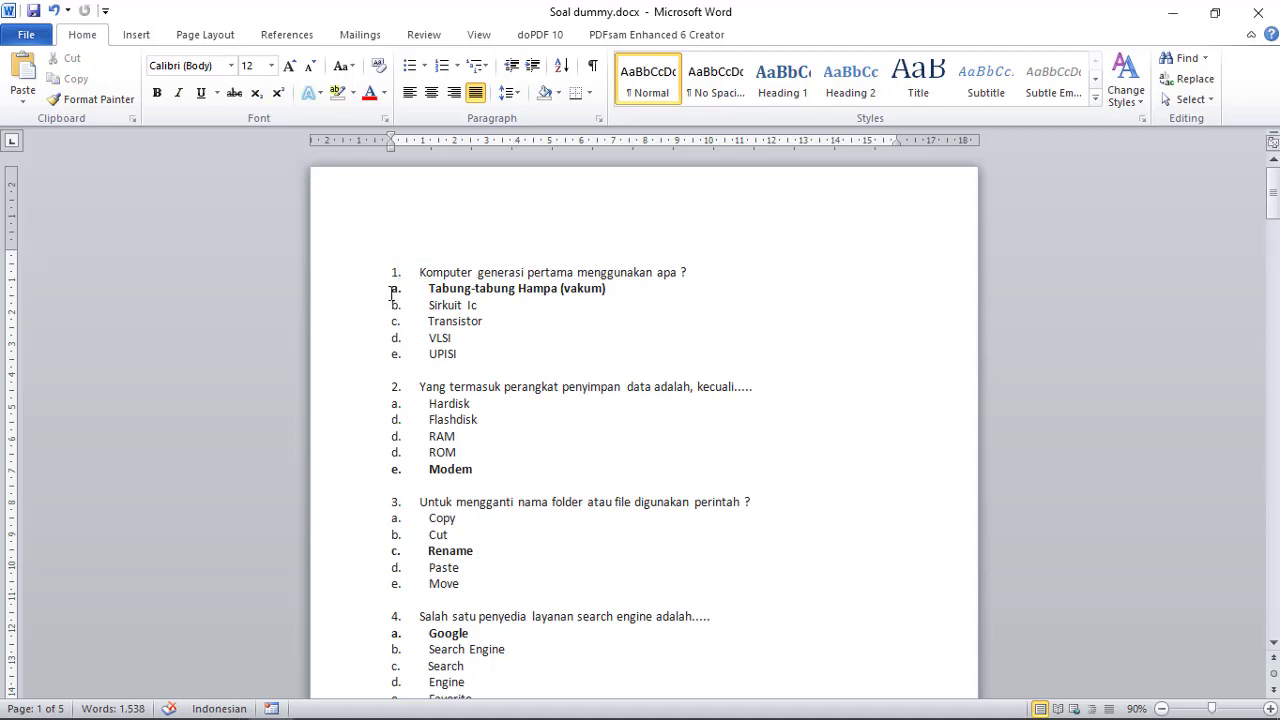
{"action": "left_click", "coordinate": [397, 289]}
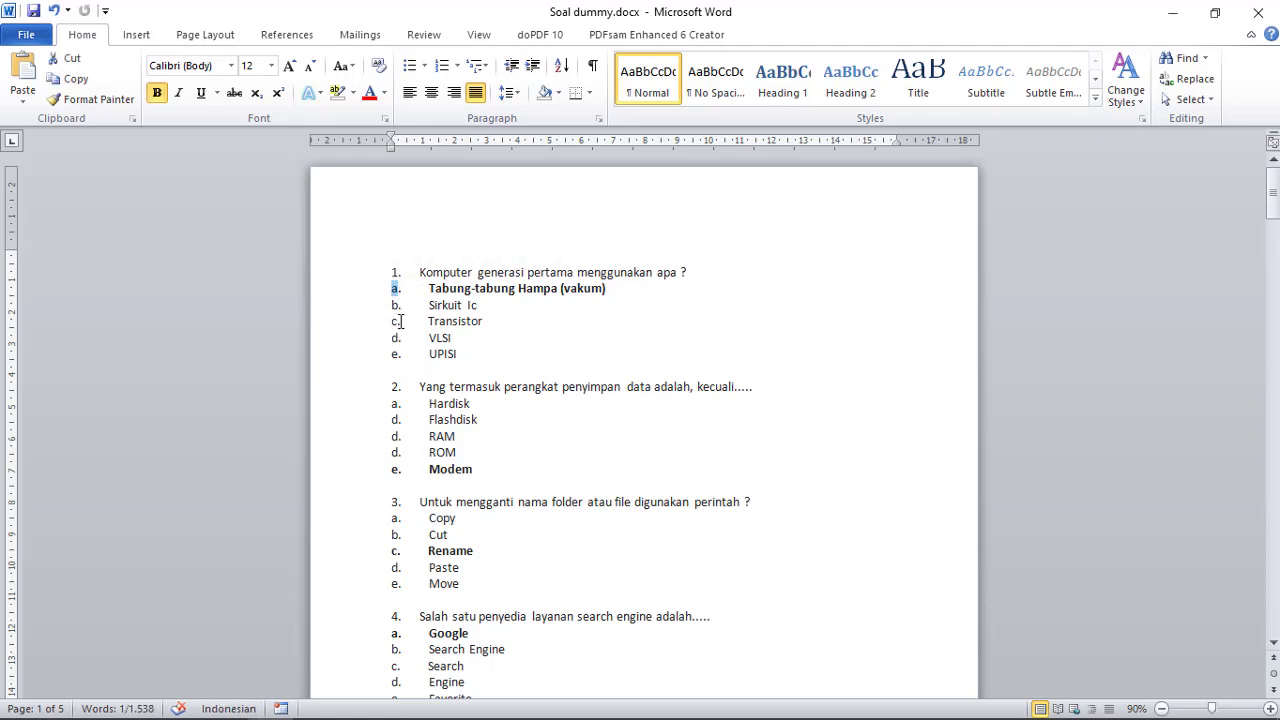
{"action": "left_click", "coordinate": [405, 358]}
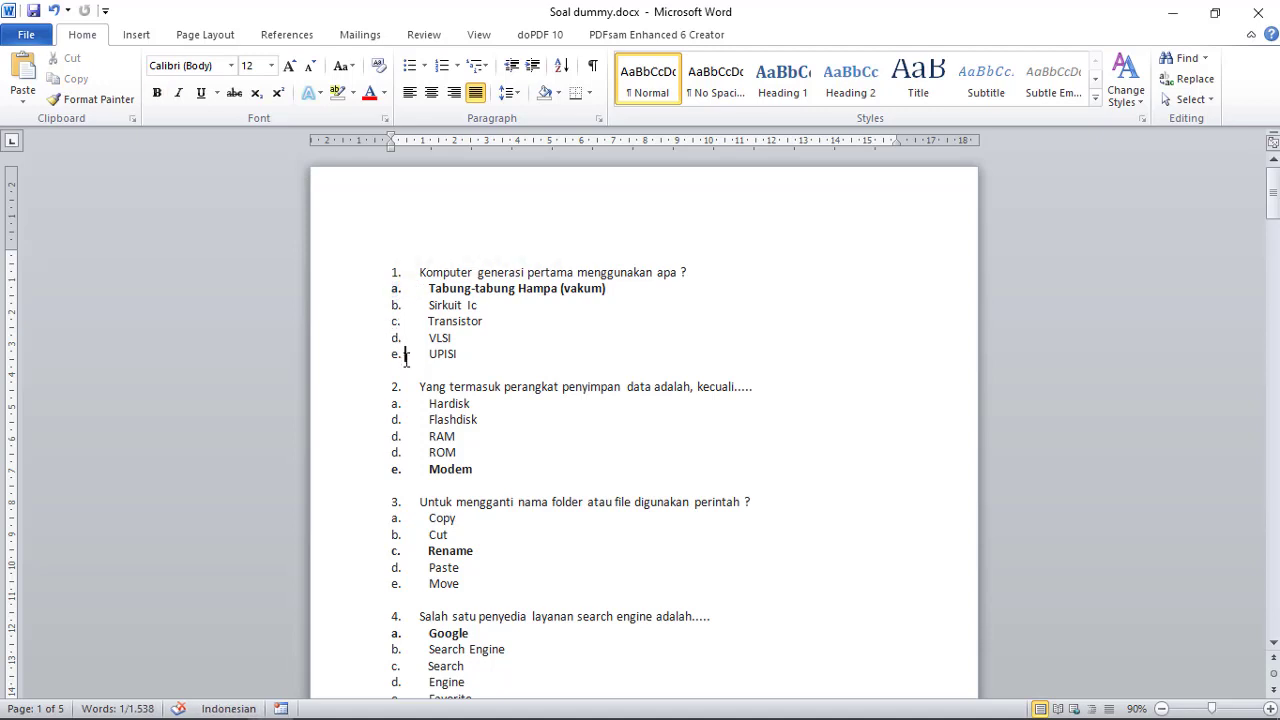
{"action": "left_click", "coordinate": [398, 293]}
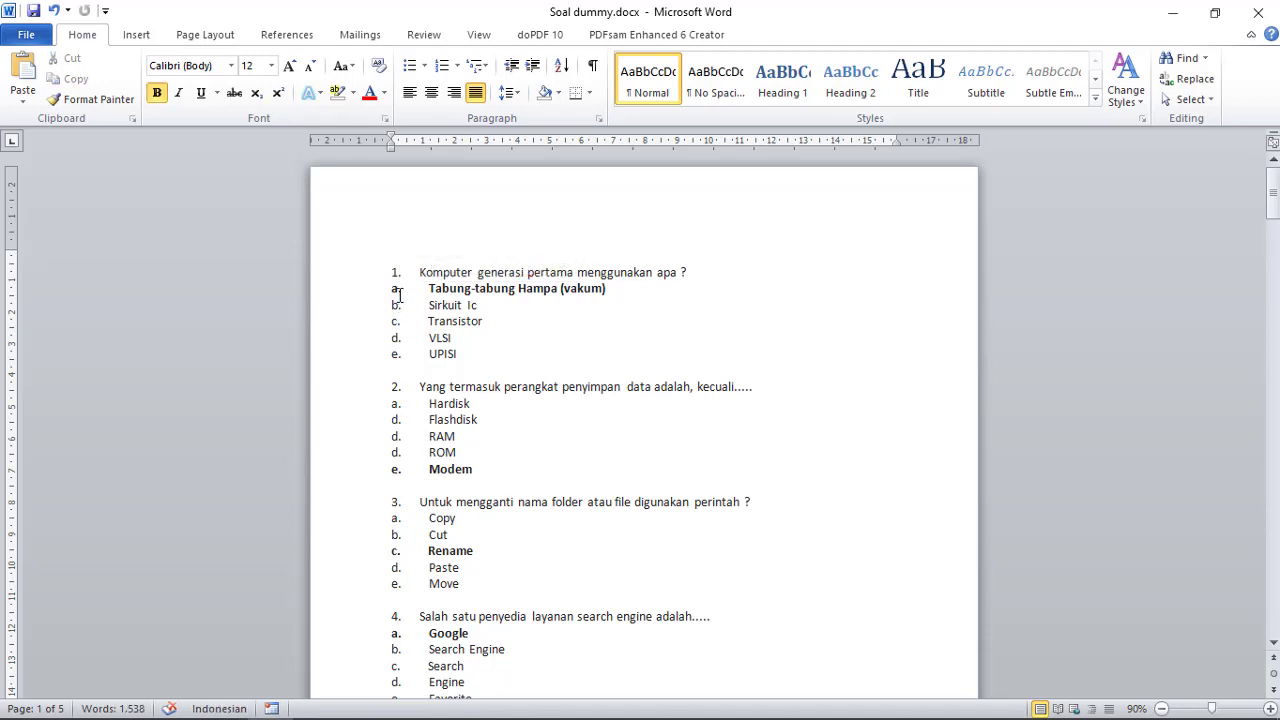
{"action": "left_click", "coordinate": [402, 312]}
Step: Examine the answer lettering in the remaining questions of the first set and the start of the second set
{"action": "scroll", "coordinate": [423, 572], "scroll_direction": "down", "scroll_amount": 2}
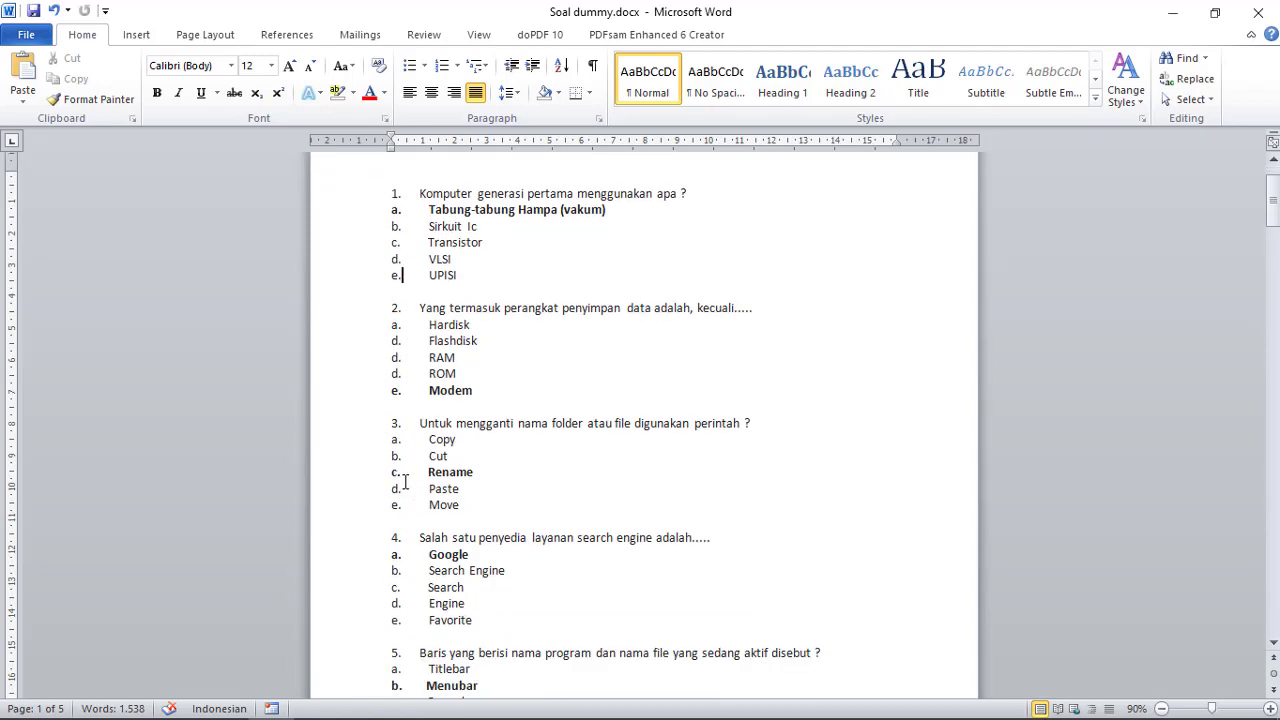
{"action": "scroll", "coordinate": [405, 482], "scroll_direction": "down", "scroll_amount": 3}
{"action": "scroll", "coordinate": [407, 470], "scroll_direction": "up", "scroll_amount": 1}
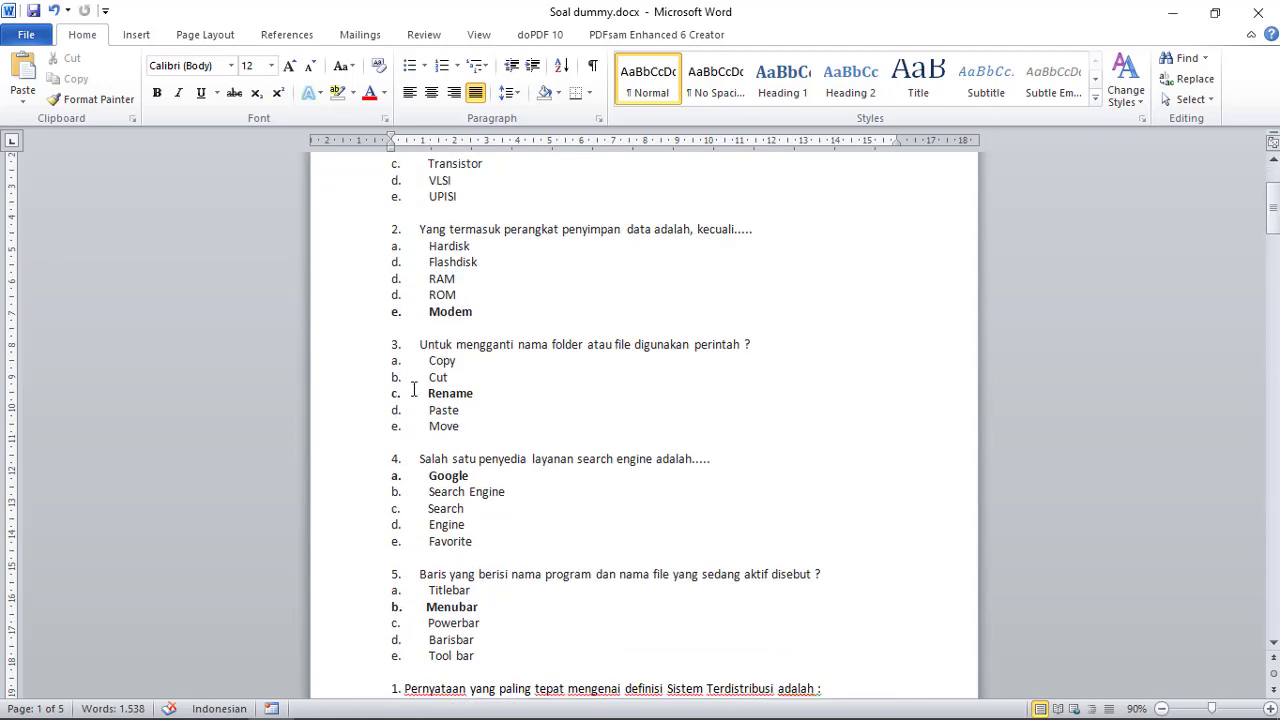
{"action": "left_click_drag", "start_coordinate": [395, 378], "coordinate": [402, 378]}
{"action": "left_click", "coordinate": [402, 395]}
{"action": "scroll", "coordinate": [430, 438], "scroll_direction": "up", "scroll_amount": 2}
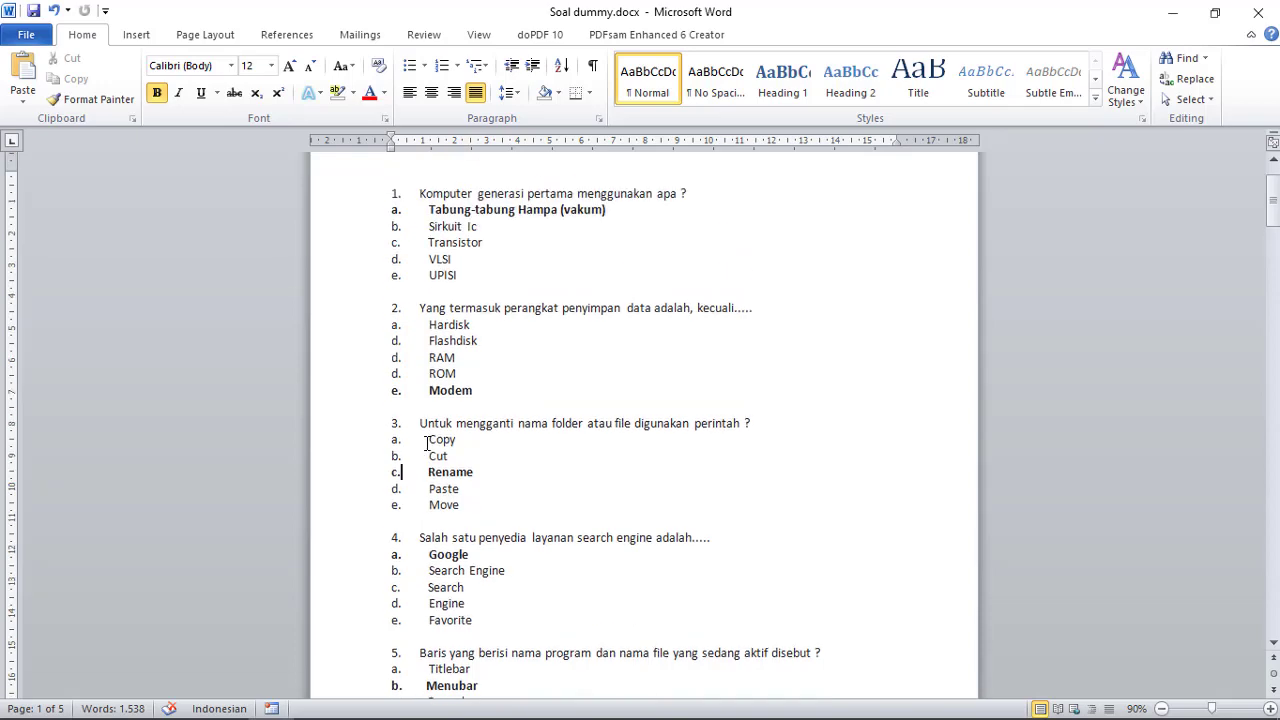
{"action": "scroll", "coordinate": [440, 380], "scroll_direction": "down", "scroll_amount": 9}
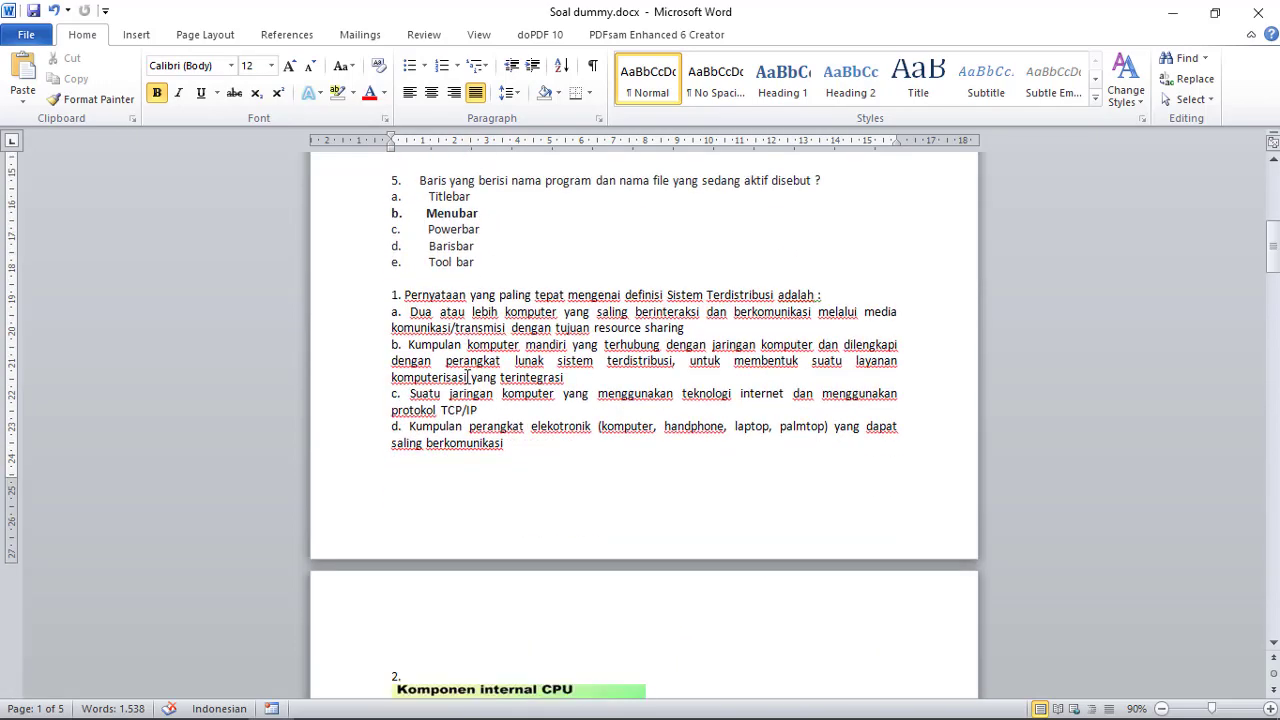
Step: In the first question set, put an asterisk before the correct answers a of question 1, e of question 2 and c of question 3
{"action": "scroll", "coordinate": [468, 377], "scroll_direction": "up", "scroll_amount": 10}
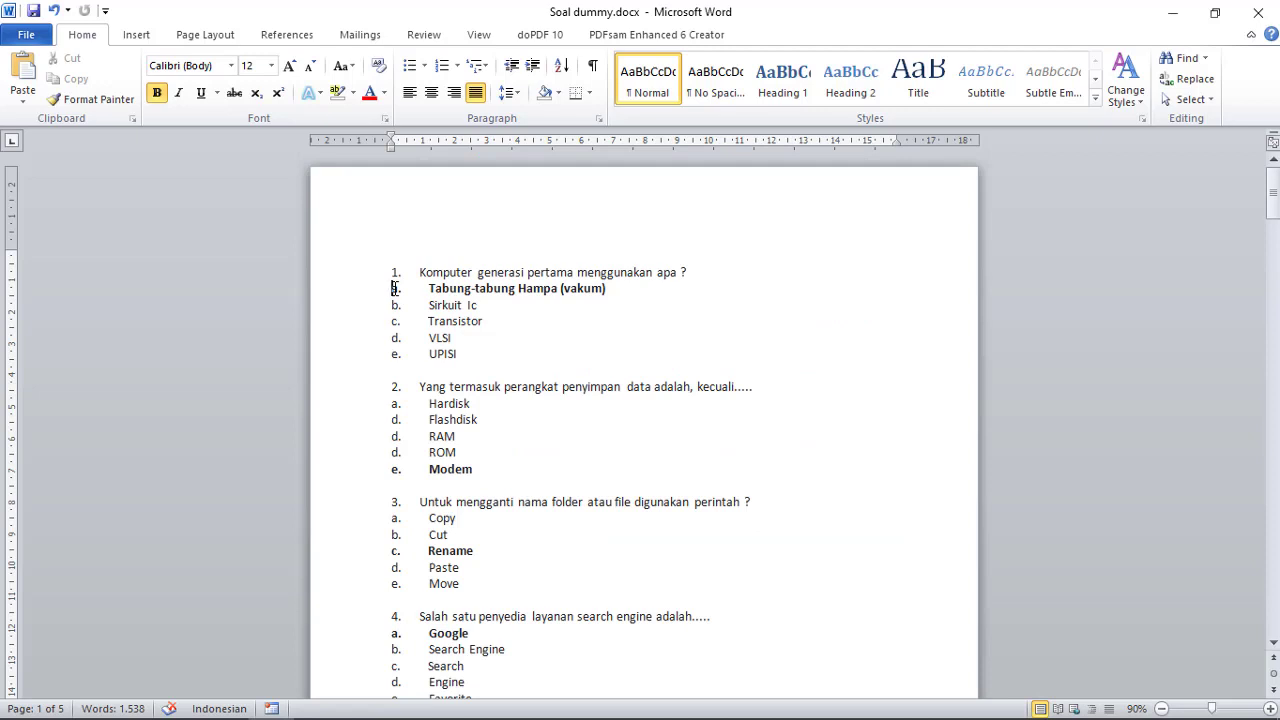
{"action": "left_click", "coordinate": [394, 288]}
{"action": "type", "text": "*"}
{"action": "left_click", "coordinate": [392, 469]}
{"action": "type", "text": "*"}
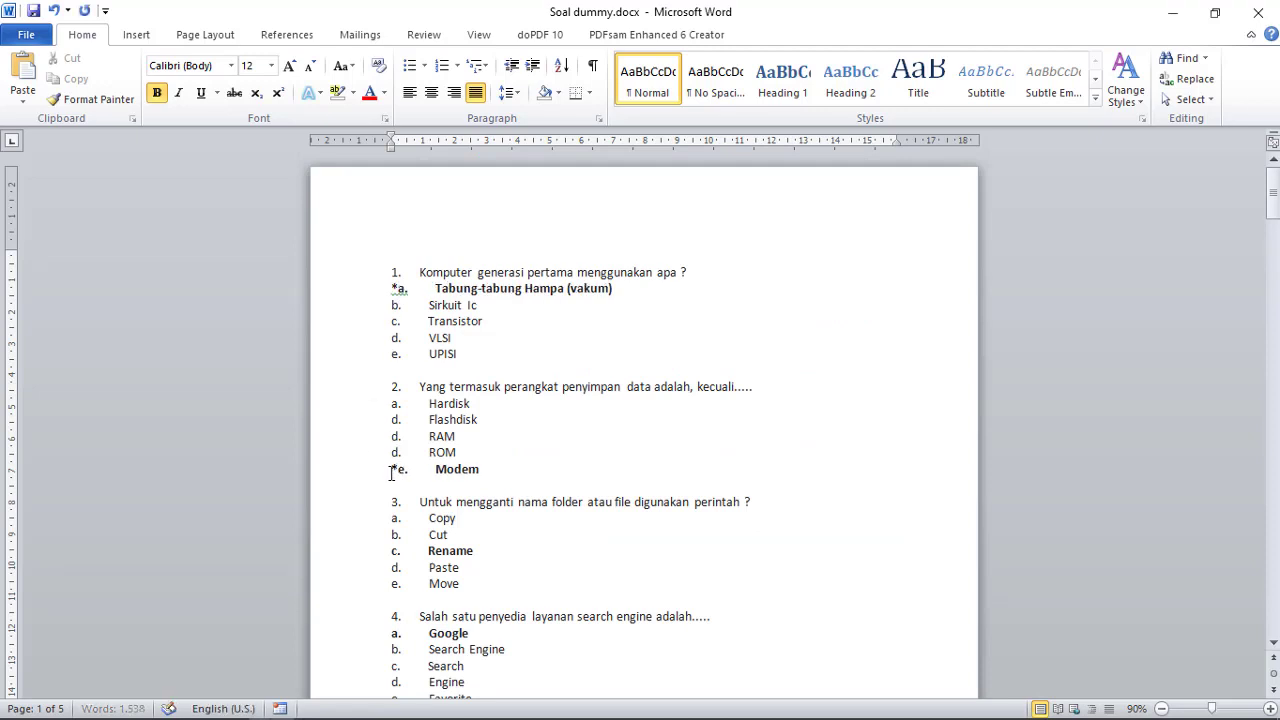
{"action": "scroll", "coordinate": [381, 483], "scroll_direction": "down", "scroll_amount": 2}
{"action": "left_click", "coordinate": [391, 472]}
{"action": "type", "text": "*"}
Step: Put an asterisk before answer a (Google) of question 4 and answer b (Menubar) of question 5
{"action": "scroll", "coordinate": [391, 472], "scroll_direction": "down", "scroll_amount": 2}
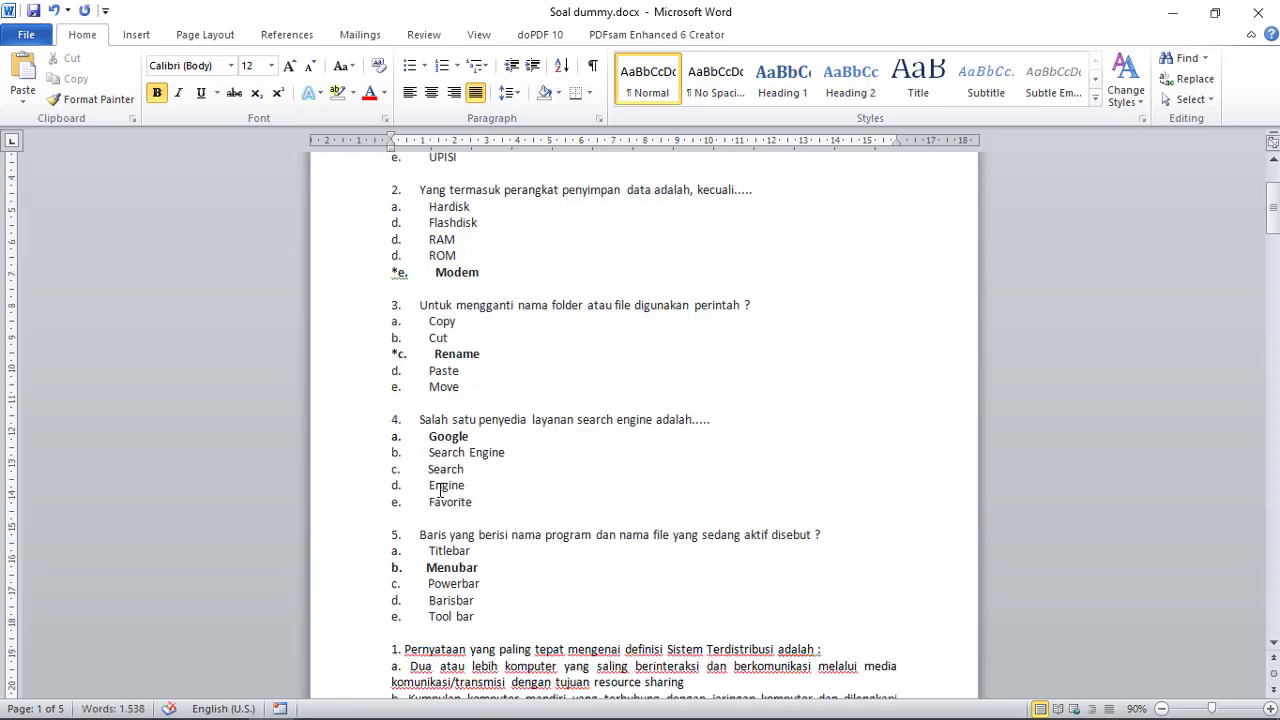
{"action": "left_click", "coordinate": [392, 440]}
{"action": "type", "text": "*"}
{"action": "scroll", "coordinate": [392, 445], "scroll_direction": "down", "scroll_amount": 2}
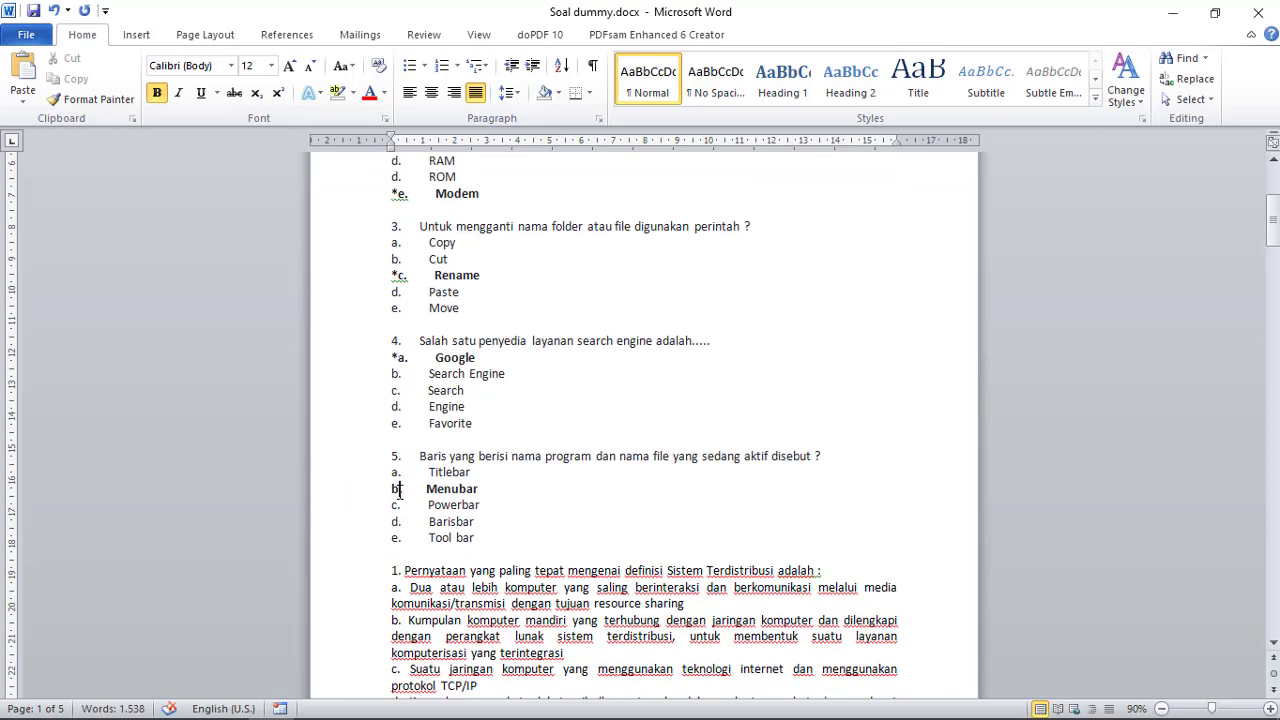
{"action": "left_click", "coordinate": [392, 488]}
{"action": "type", "text": "*"}
Step: In the second question set, put an asterisk before answer d of question 1 and answer a (Scalability) of question 2
{"action": "scroll", "coordinate": [390, 490], "scroll_direction": "down", "scroll_amount": 4}
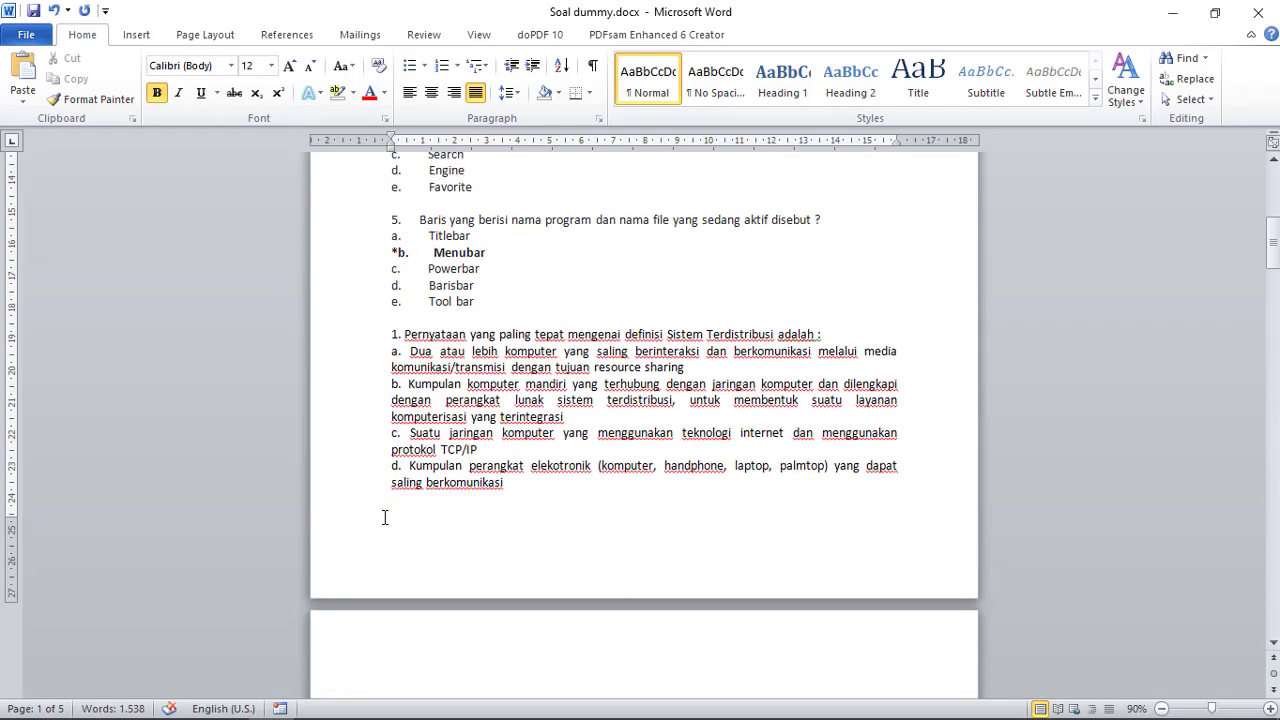
{"action": "left_click", "coordinate": [390, 455]}
{"action": "type", "text": "*"}
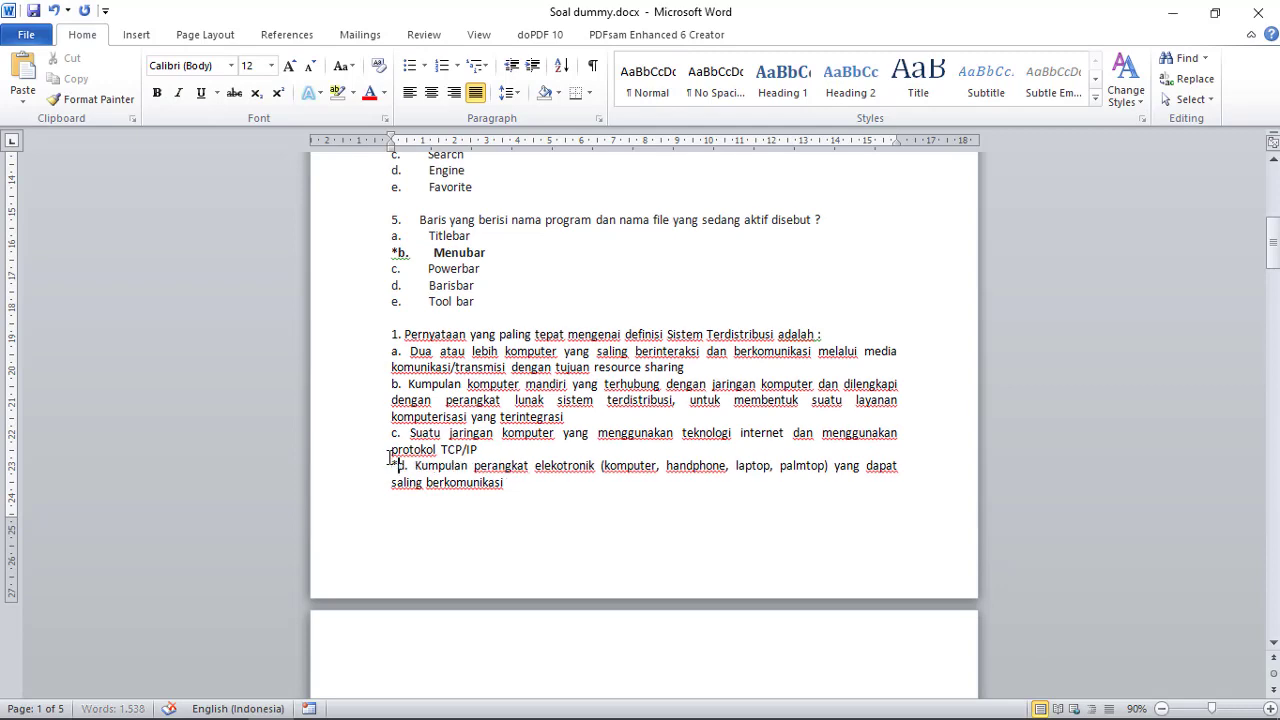
{"action": "scroll", "coordinate": [388, 495], "scroll_direction": "down", "scroll_amount": 6}
{"action": "left_click", "coordinate": [388, 527]}
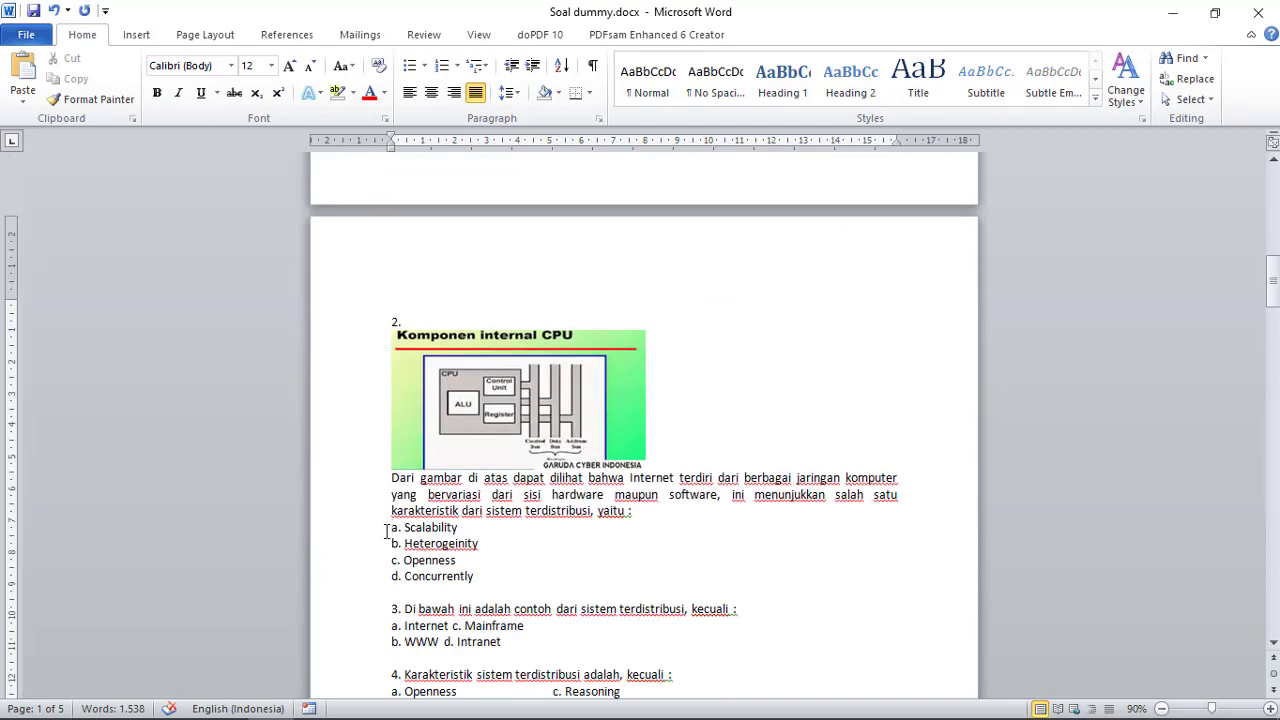
{"action": "type", "text": "*"}
Step: Put an asterisk before answer a (Internet) of question 3 and answer a (Openness) of question 4 in the second set
{"action": "scroll", "coordinate": [387, 510], "scroll_direction": "down", "scroll_amount": 2}
{"action": "left_click", "coordinate": [388, 507]}
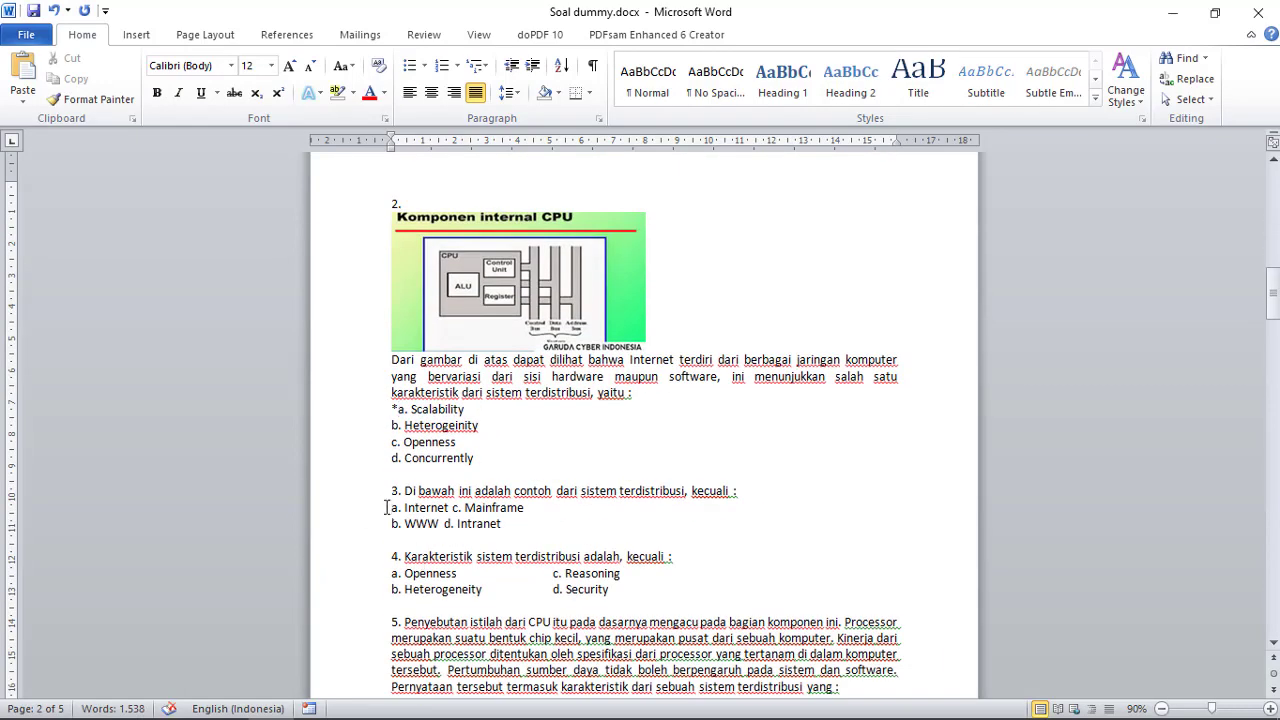
{"action": "type", "text": "*"}
{"action": "left_click", "coordinate": [390, 574]}
{"action": "type", "text": "*"}
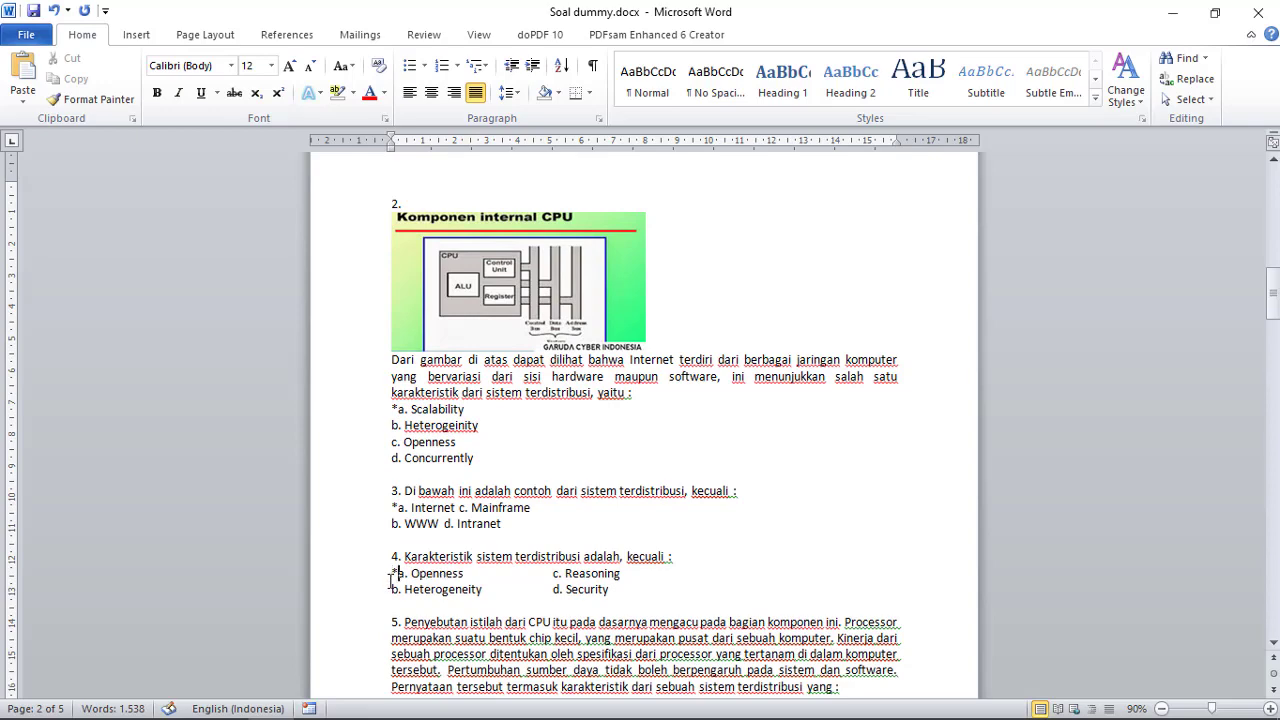
Step: Put an asterisk before answer b (Heterogeneity) of question 5 and answer c (Performance) of question 6
{"action": "scroll", "coordinate": [390, 578], "scroll_direction": "down", "scroll_amount": 2}
{"action": "left_click", "coordinate": [391, 600]}
{"action": "type", "text": "*"}
{"action": "scroll", "coordinate": [390, 600], "scroll_direction": "down", "scroll_amount": 2}
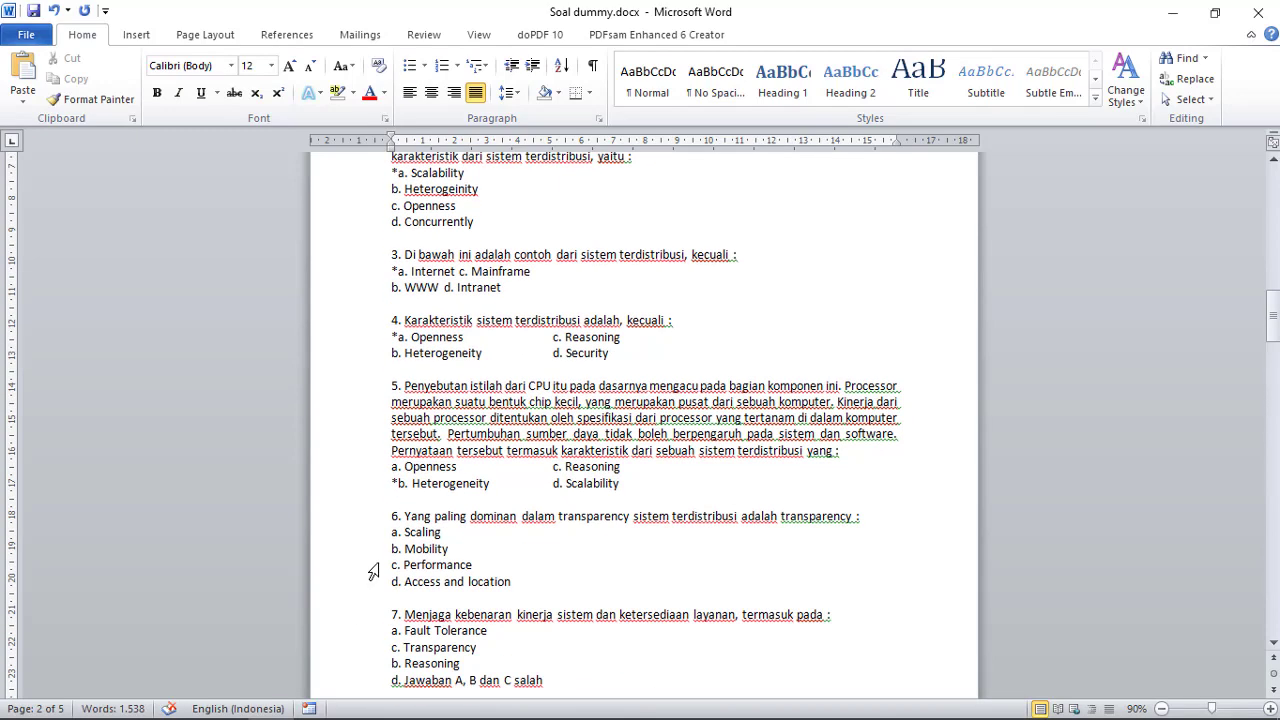
{"action": "left_click", "coordinate": [391, 563]}
{"action": "type", "text": "*"}
Step: Put an asterisk before answer b (Reasoning) of question 7 and answer c (Komunikasi Client dan Server) of question 8
{"action": "scroll", "coordinate": [388, 562], "scroll_direction": "down", "scroll_amount": 2}
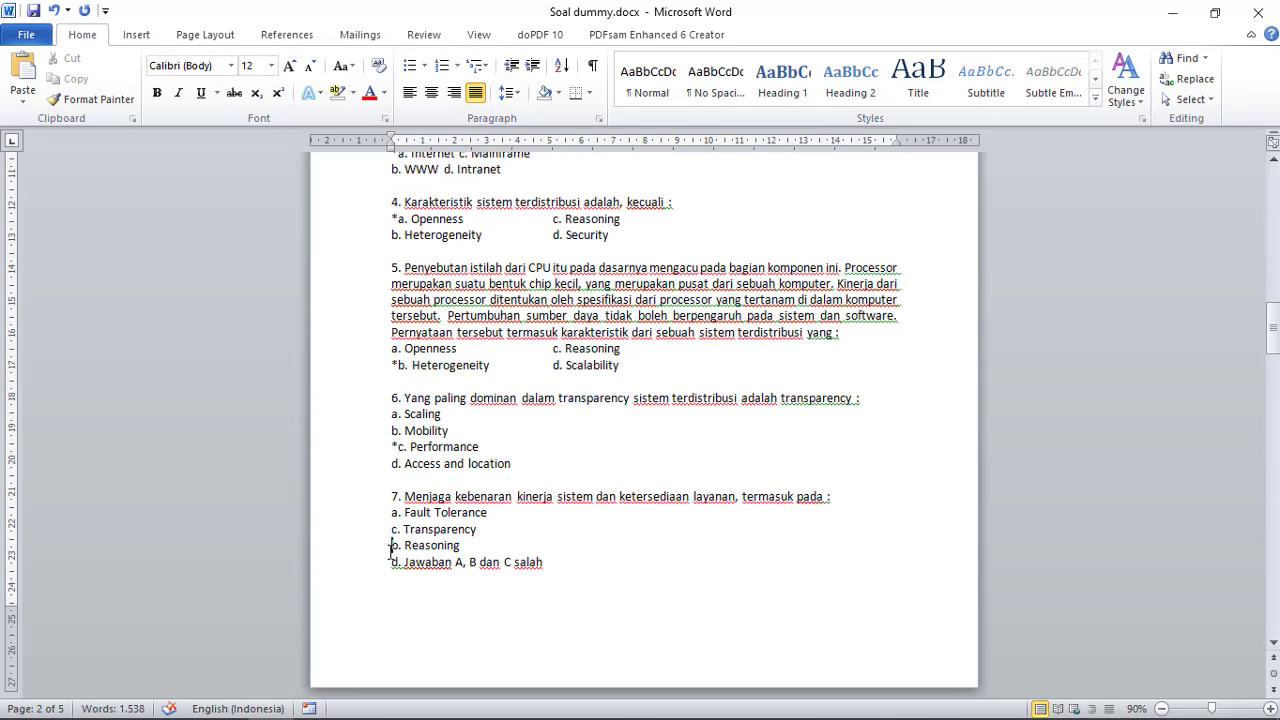
{"action": "left_click", "coordinate": [391, 545]}
{"action": "type", "text": "*"}
{"action": "scroll", "coordinate": [391, 545], "scroll_direction": "down", "scroll_amount": 5}
{"action": "left_click", "coordinate": [391, 578]}
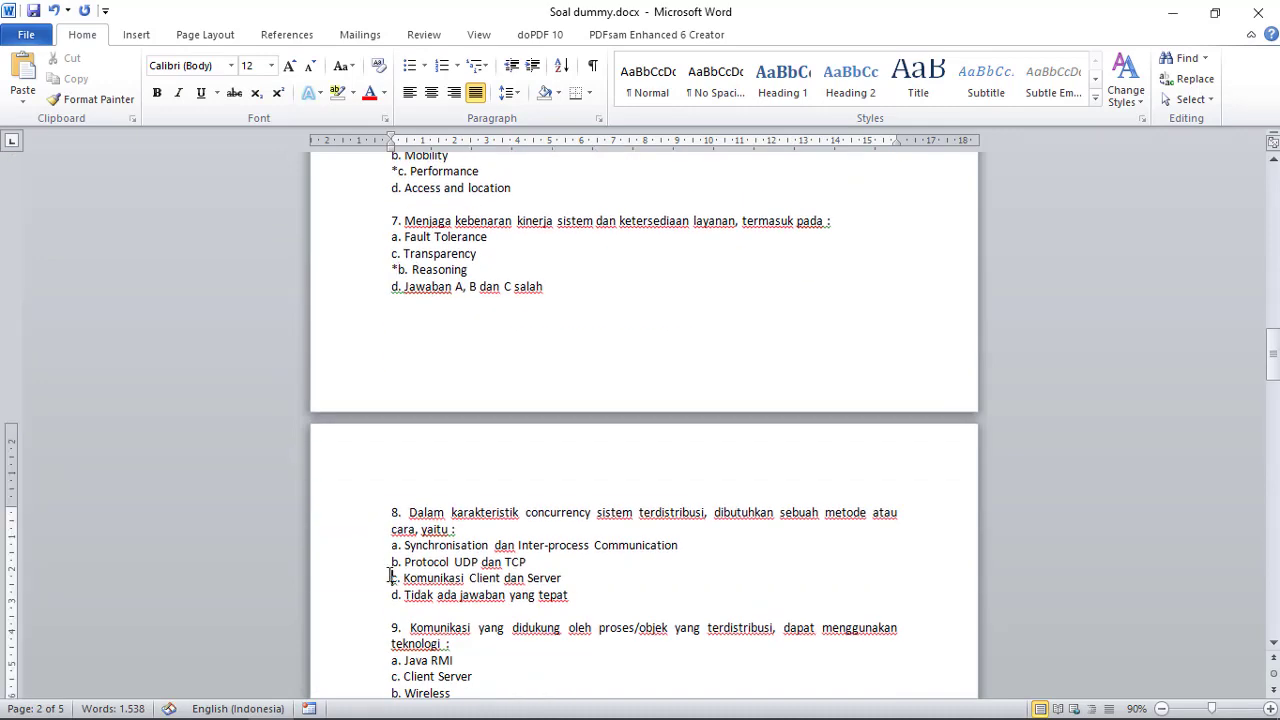
{"action": "type", "text": "*"}
Step: Put an asterisk before answer b (Wireless) of question 9 and before the correct answer of question 10
{"action": "scroll", "coordinate": [391, 578], "scroll_direction": "down", "scroll_amount": 3}
{"action": "left_click", "coordinate": [390, 536]}
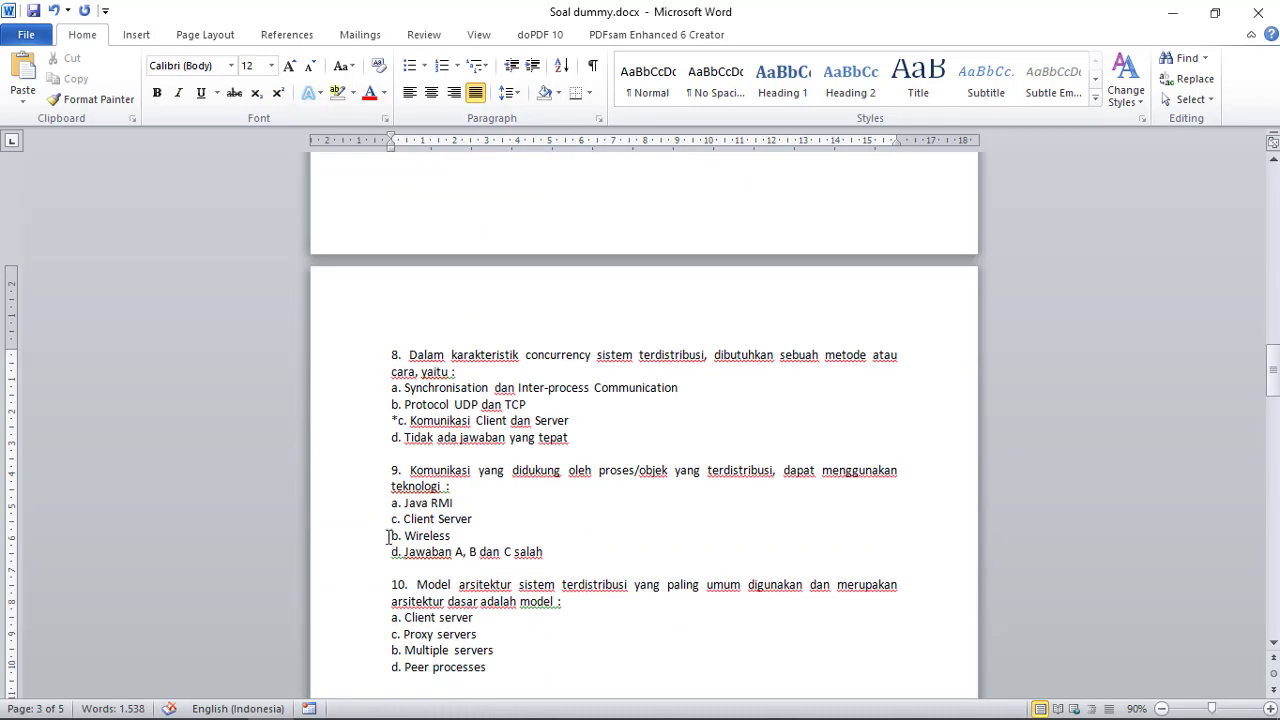
{"action": "type", "text": "*"}
{"action": "scroll", "coordinate": [390, 536], "scroll_direction": "down", "scroll_amount": 3}
{"action": "left_click", "coordinate": [386, 492]}
{"action": "type", "text": "*"}
Step: Review the asterisk-marked answers and question layout from the first question set through question 5 of the second set
{"action": "scroll", "coordinate": [385, 490], "scroll_direction": "up", "scroll_amount": 6}
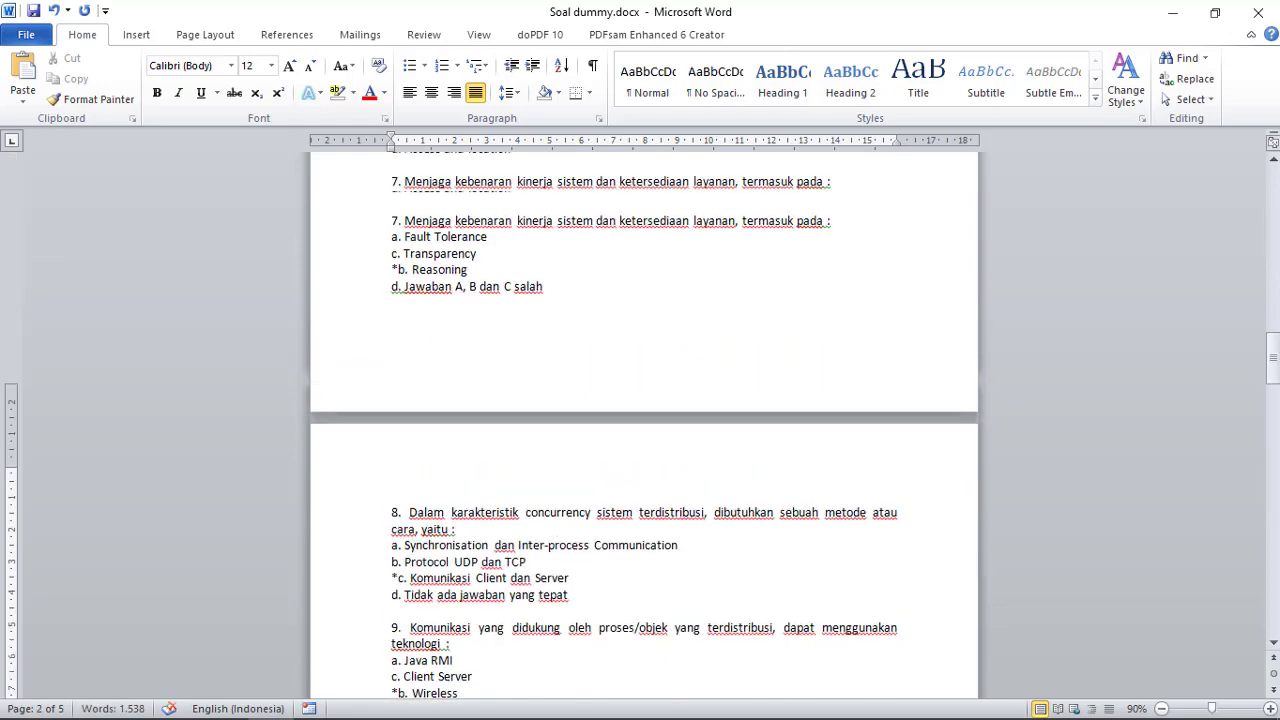
{"action": "scroll", "coordinate": [385, 490], "scroll_direction": "down", "scroll_amount": 2}
{"action": "scroll", "coordinate": [640, 420], "scroll_direction": "up", "scroll_amount": 17}
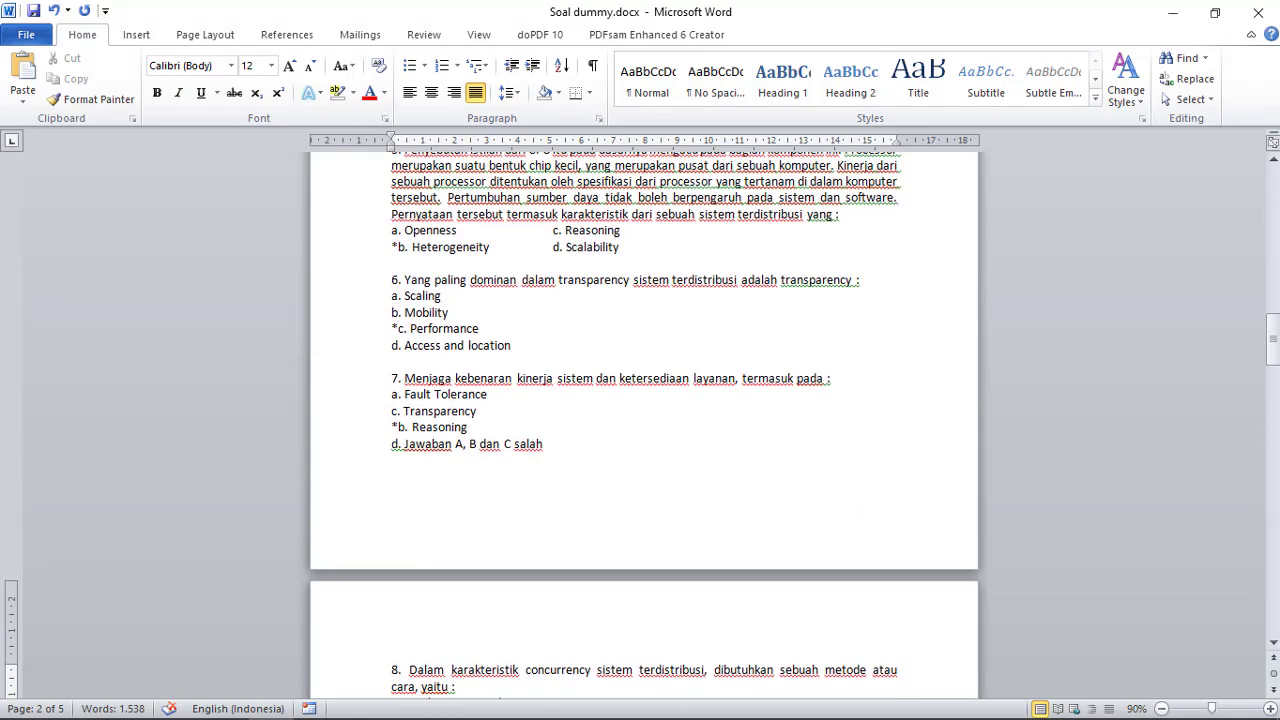
{"action": "scroll", "coordinate": [392, 274], "scroll_direction": "up", "scroll_amount": 16}
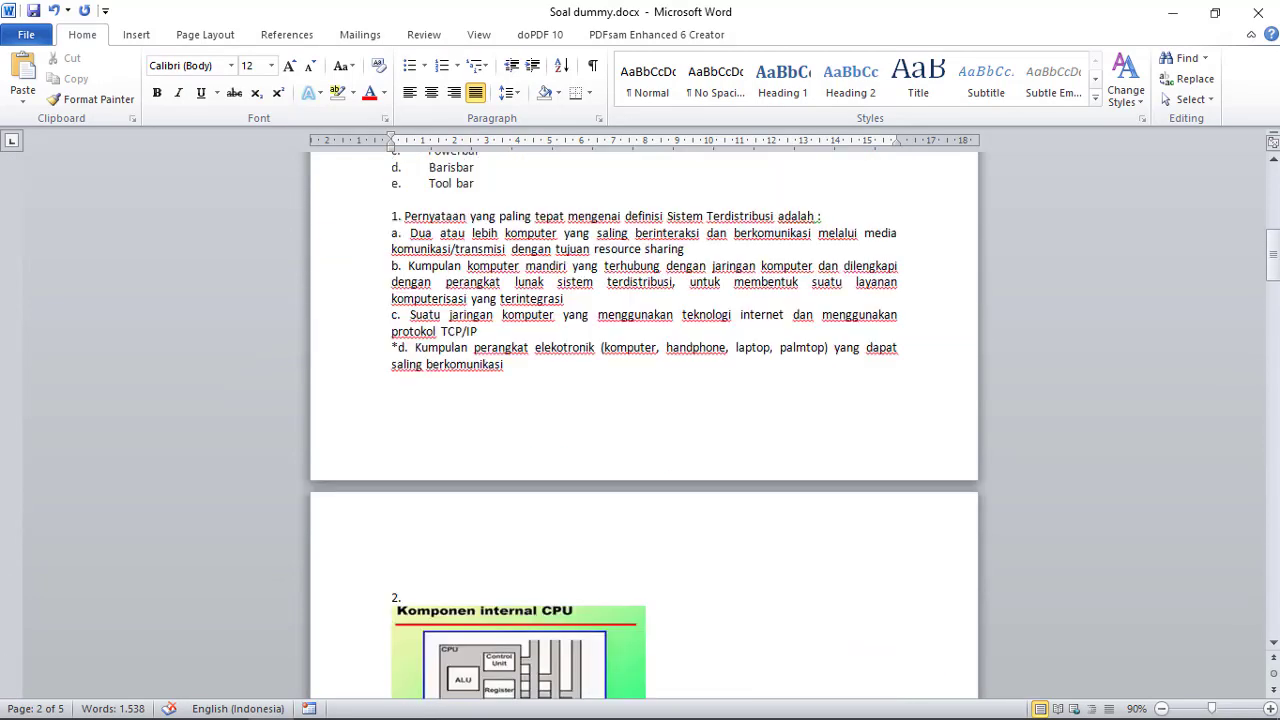
{"action": "left_click", "coordinate": [400, 271]}
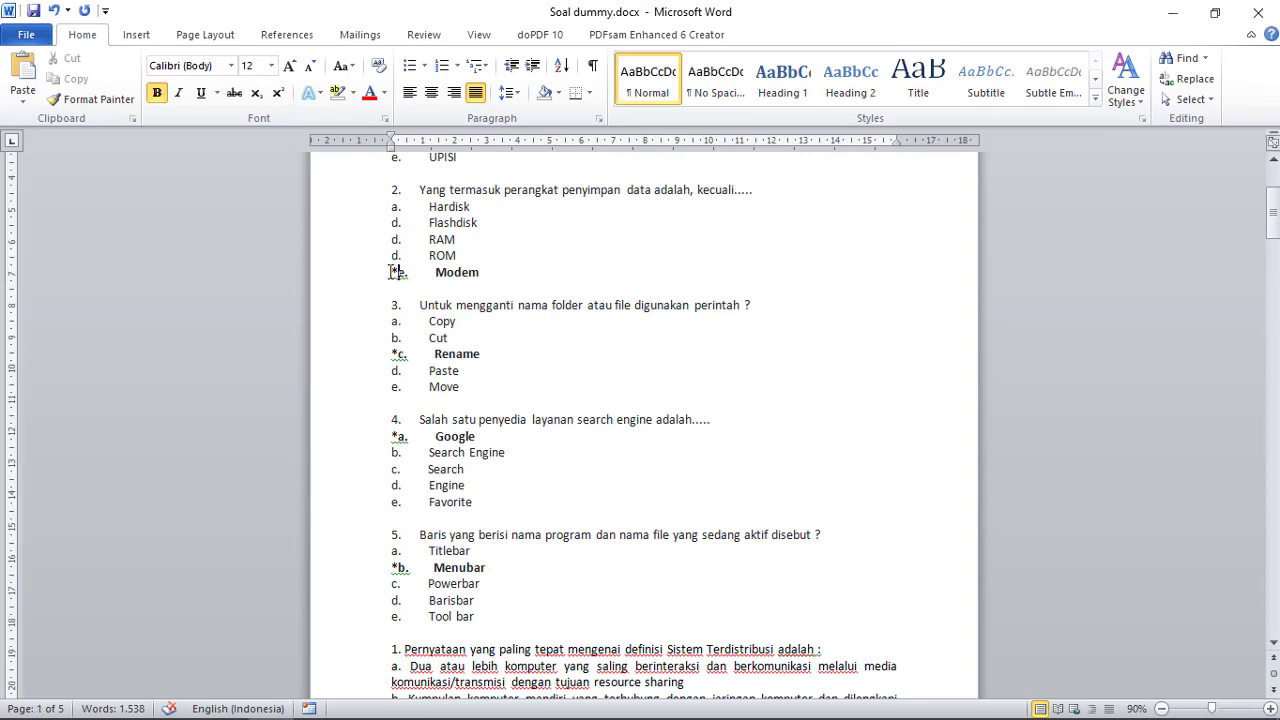
{"action": "scroll", "coordinate": [440, 482], "scroll_direction": "down", "scroll_amount": 3}
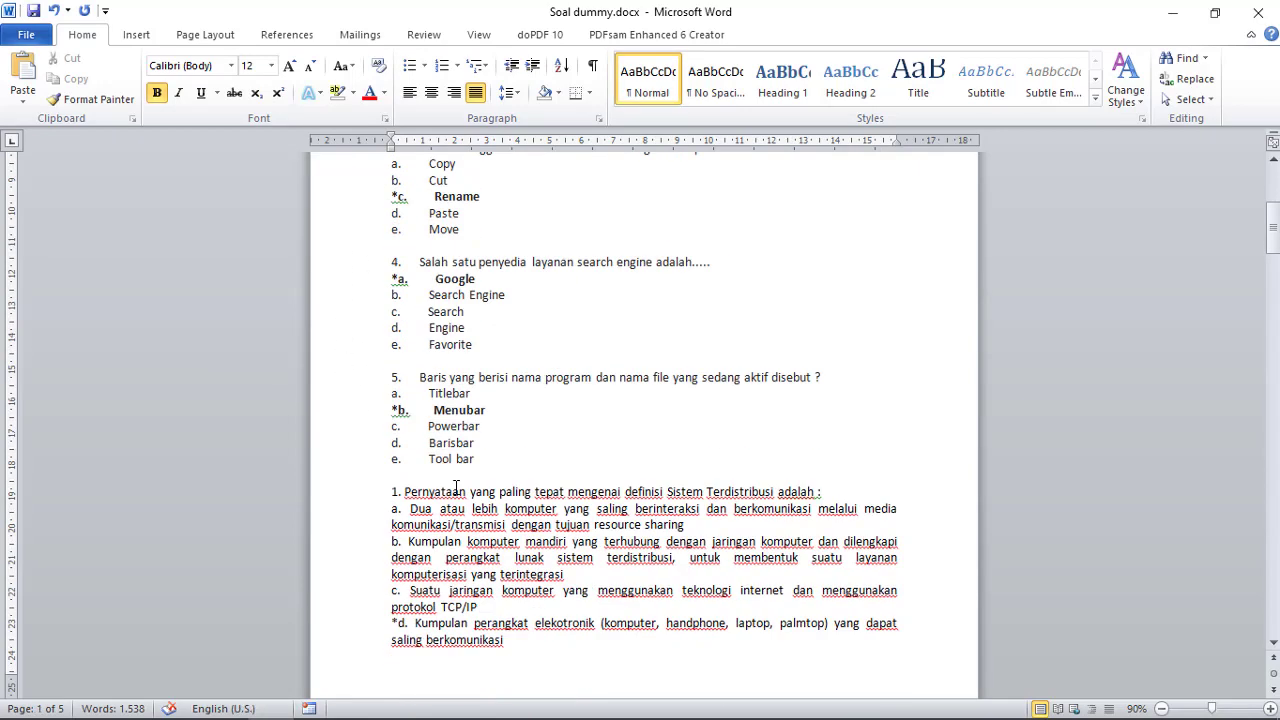
{"action": "scroll", "coordinate": [455, 487], "scroll_direction": "down", "scroll_amount": 2}
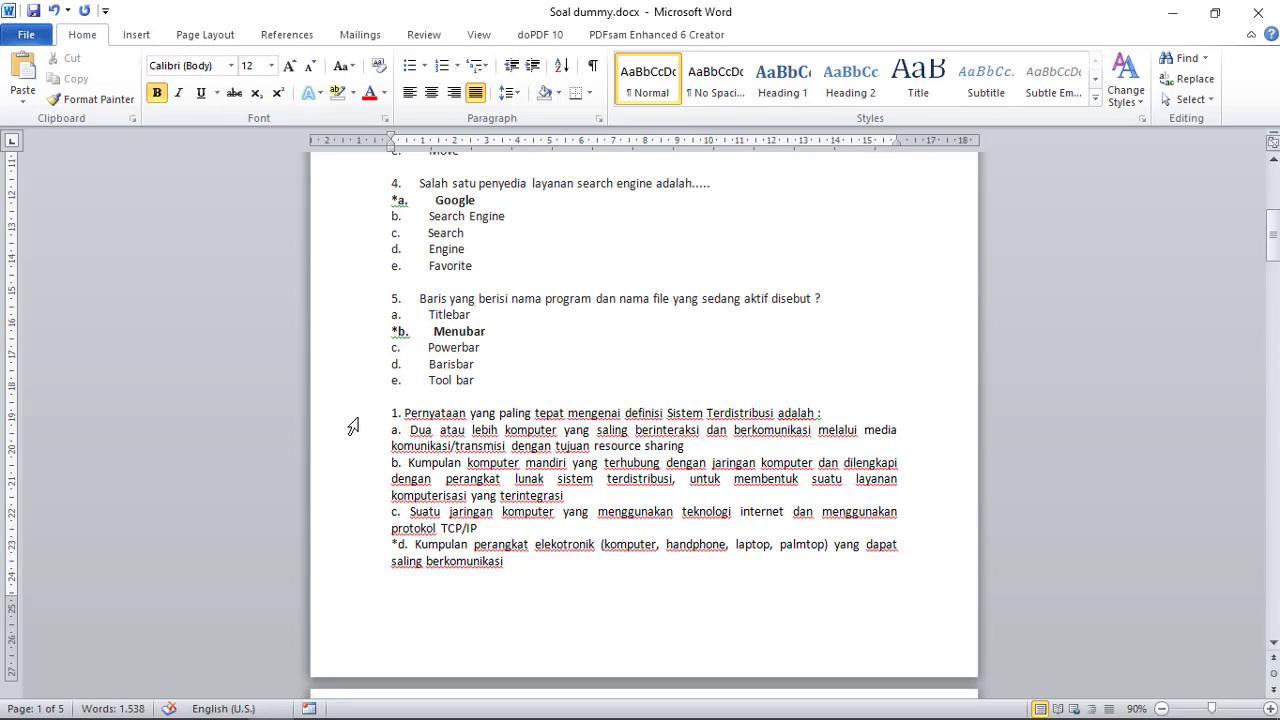
{"action": "scroll", "coordinate": [430, 420], "scroll_direction": "down", "scroll_amount": 2}
{"action": "scroll", "coordinate": [435, 420], "scroll_direction": "down", "scroll_amount": 11}
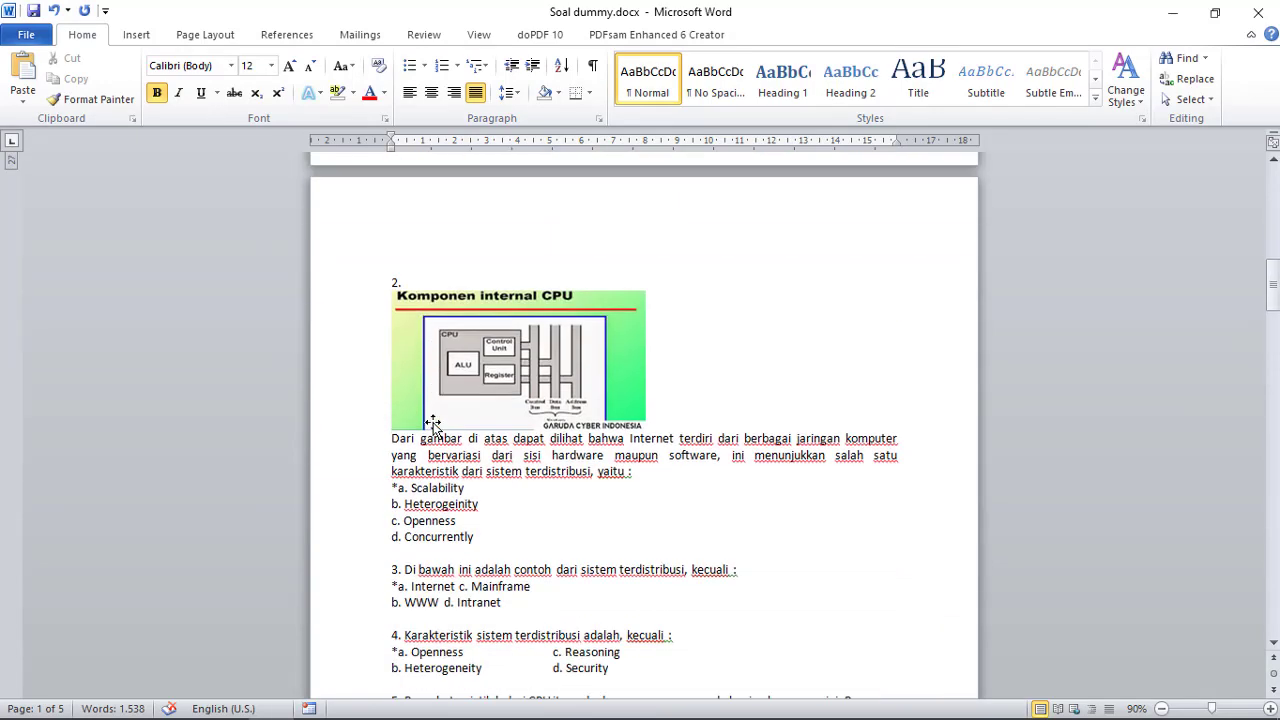
{"action": "scroll", "coordinate": [433, 423], "scroll_direction": "down", "scroll_amount": 5}
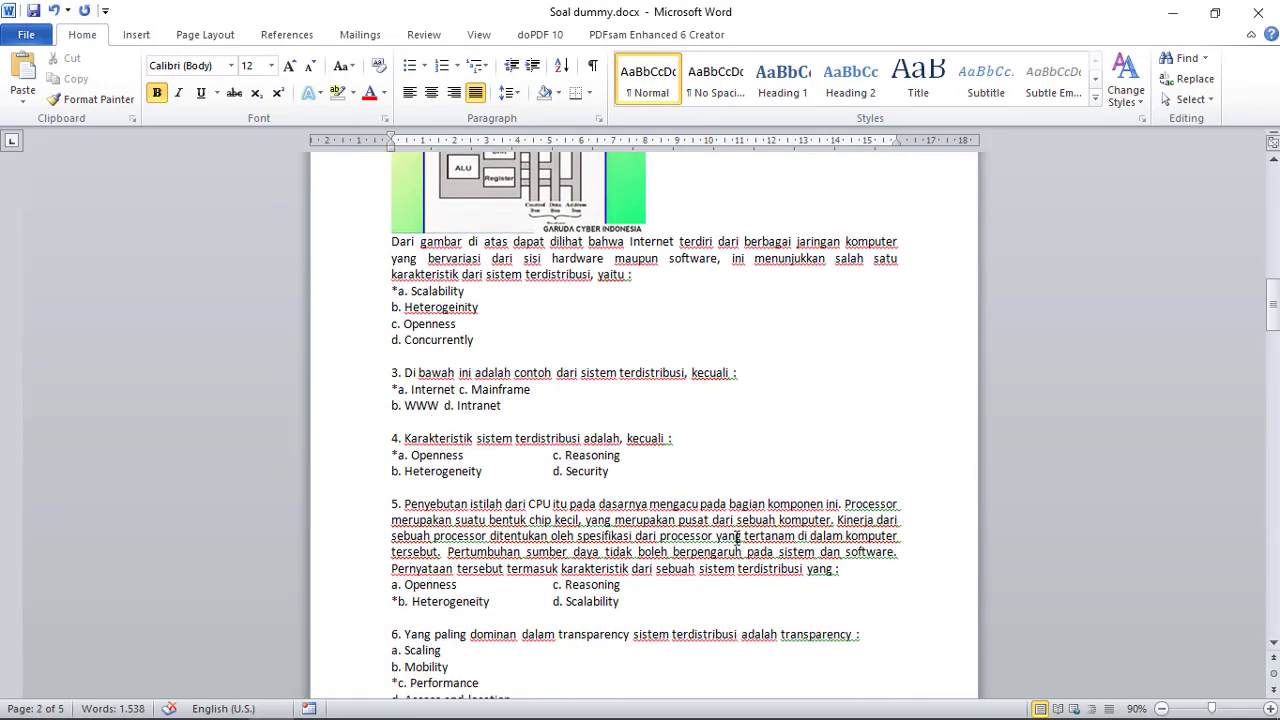
Step: In question 5, start the sentence "Pernyataan tersebut termasuk karakteristik" on a new paragraph without a leading space
{"action": "left_click", "coordinate": [391, 574]}
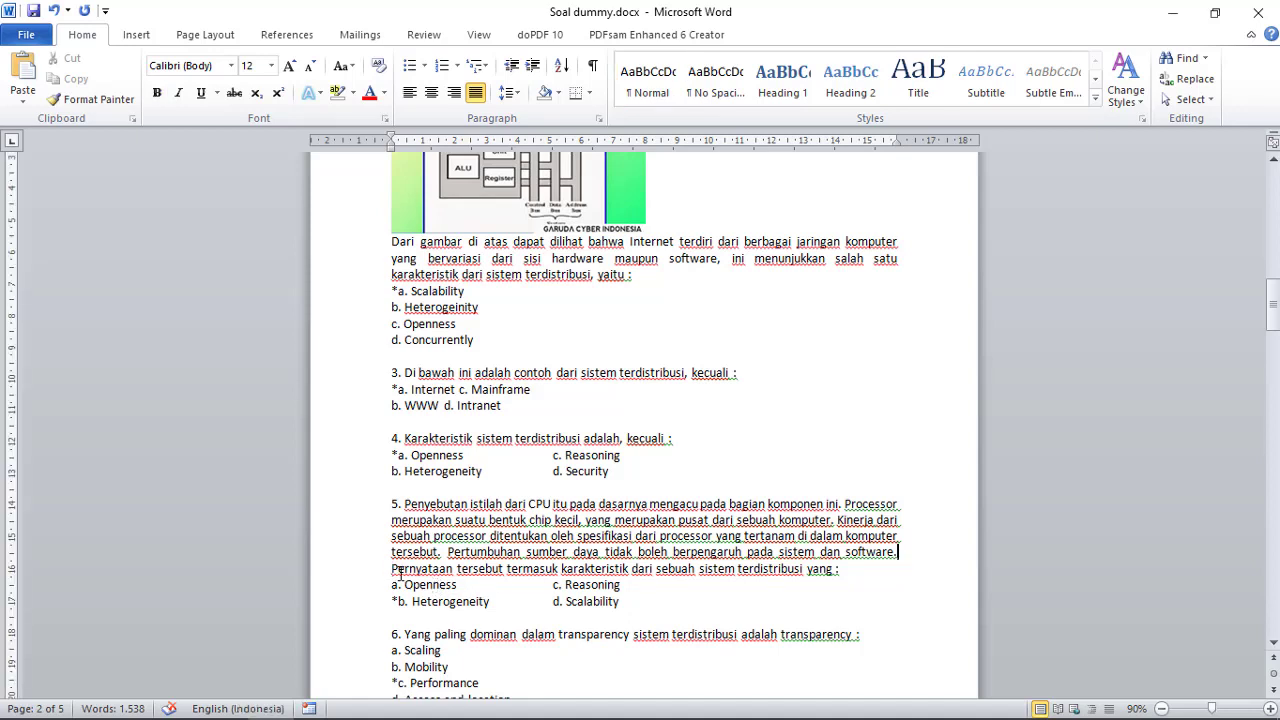
{"action": "key", "text": "Return"}
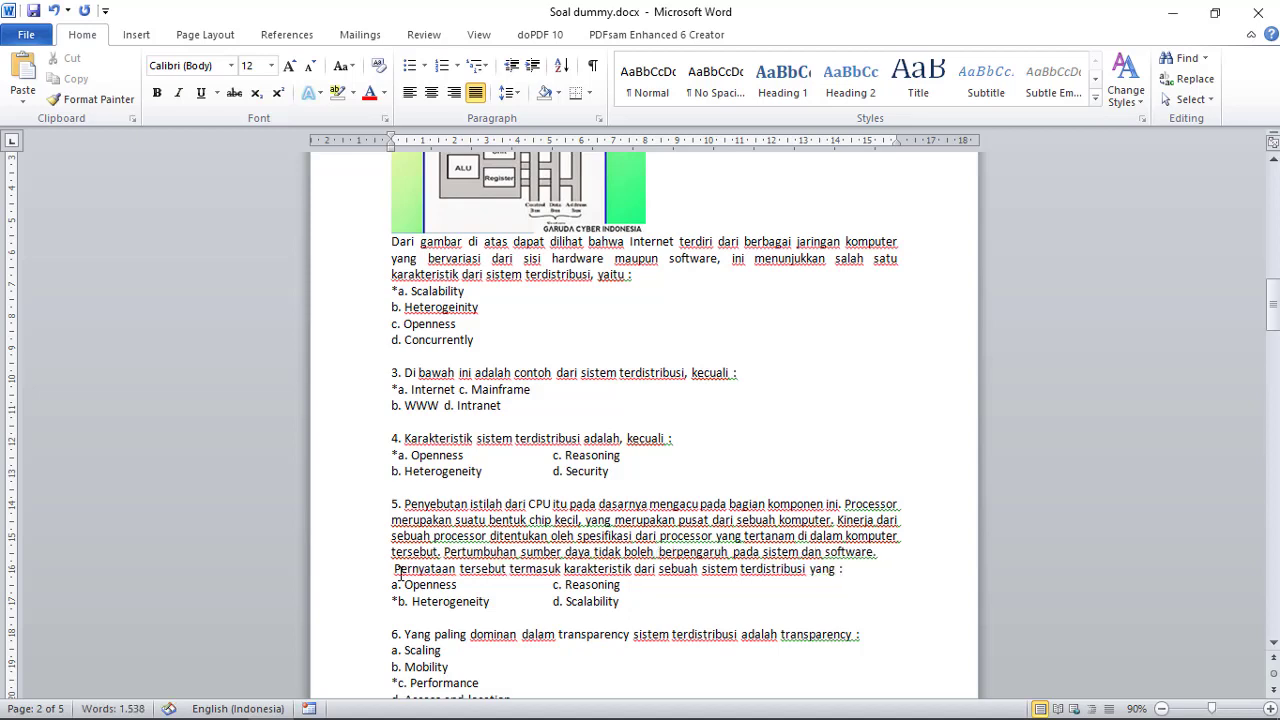
{"action": "key", "text": "Delete"}
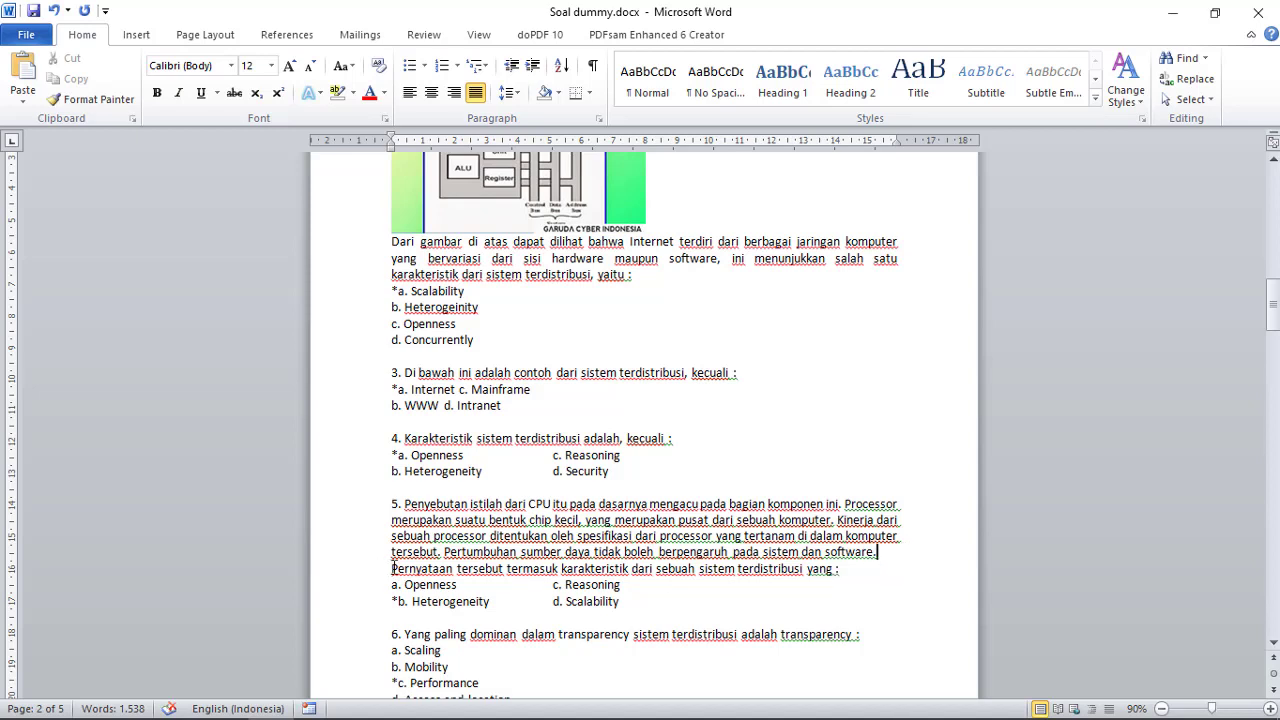
Step: Try a manual line break instead of the paragraph break before "Pernyataan" in question 5, and select the question text
{"action": "key", "text": "BackSpace"}
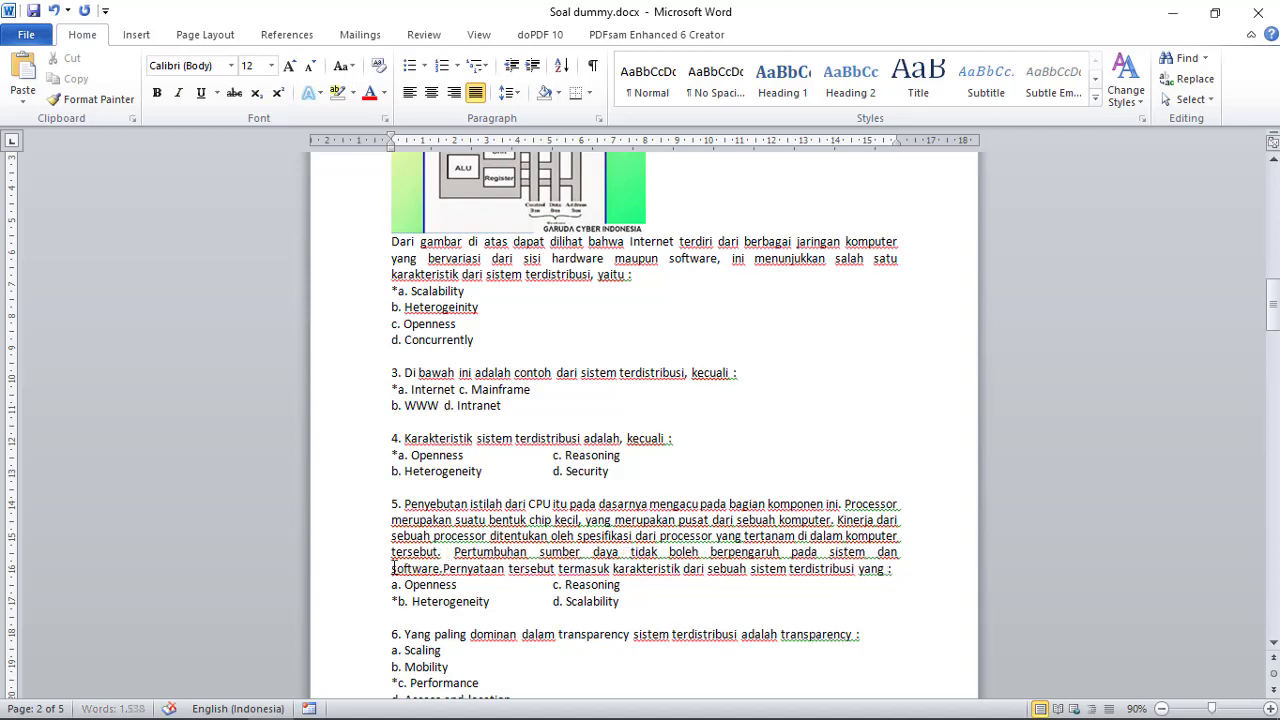
{"action": "key", "text": "shift+Return"}
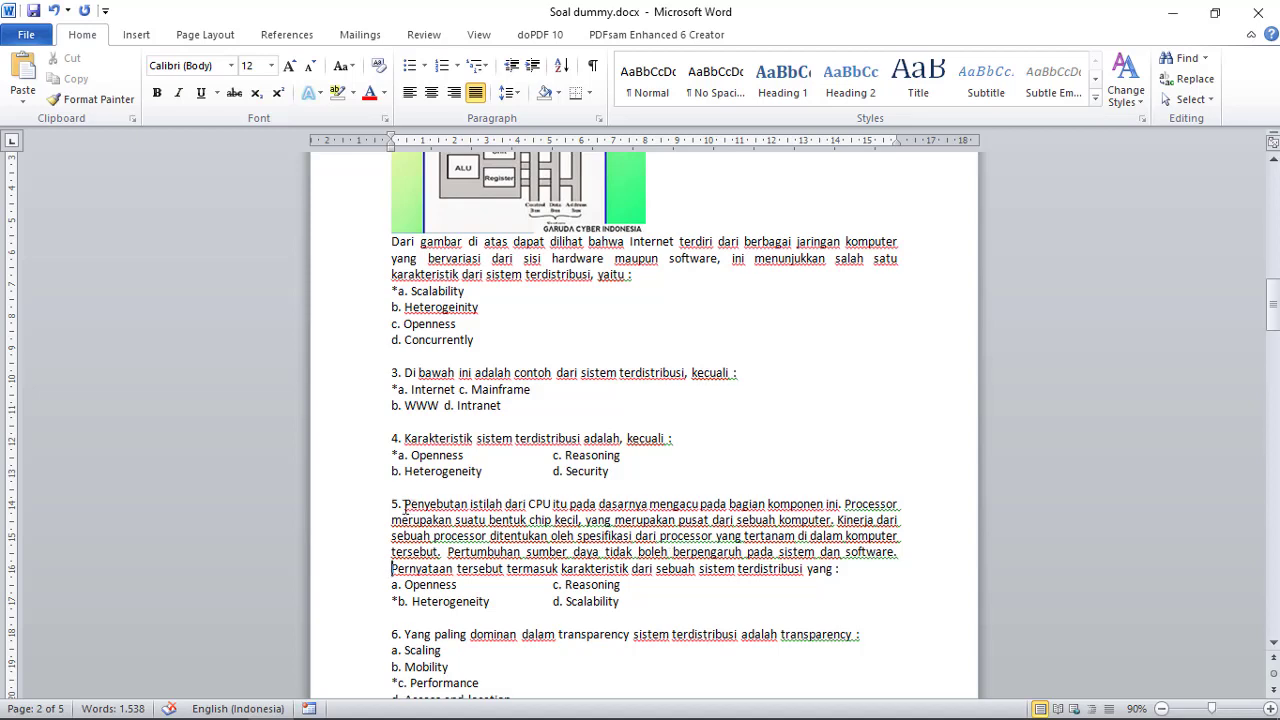
{"action": "left_click_drag", "start_coordinate": [393, 504], "coordinate": [856, 569]}
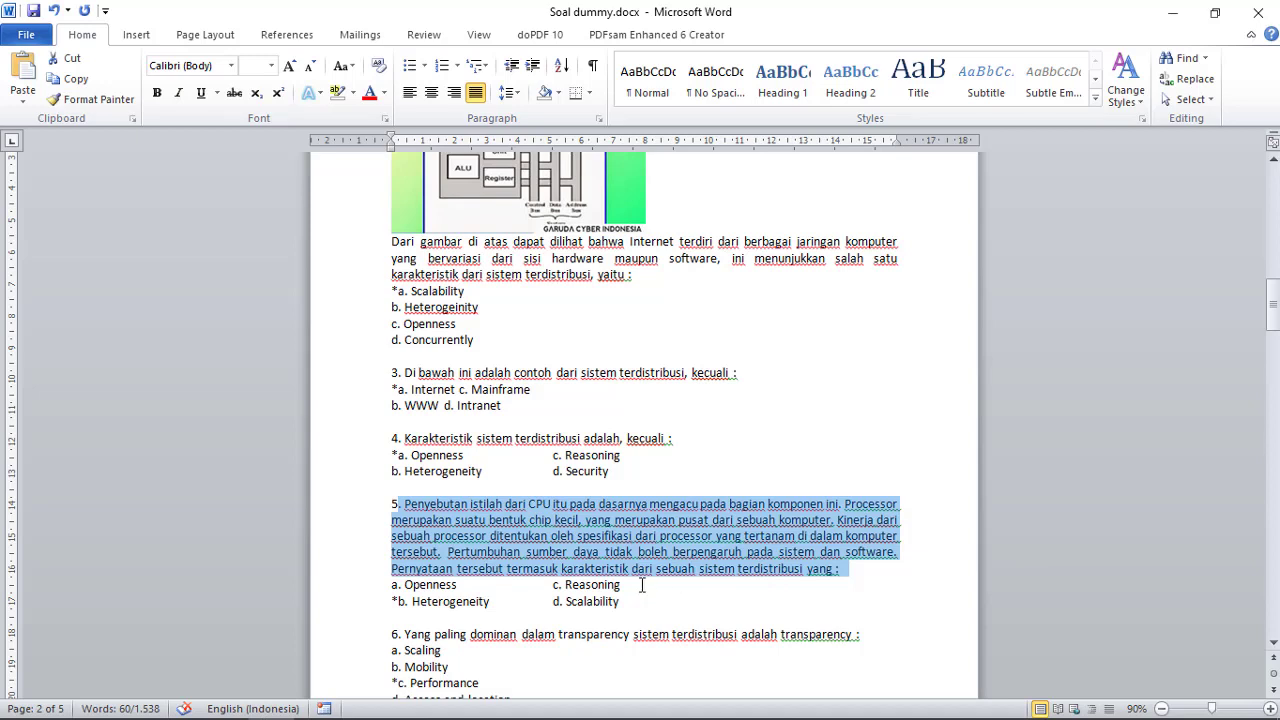
Step: Replace the manual line break before "Pernyataan" in question 5 with a paragraph break
{"action": "left_click", "coordinate": [393, 569]}
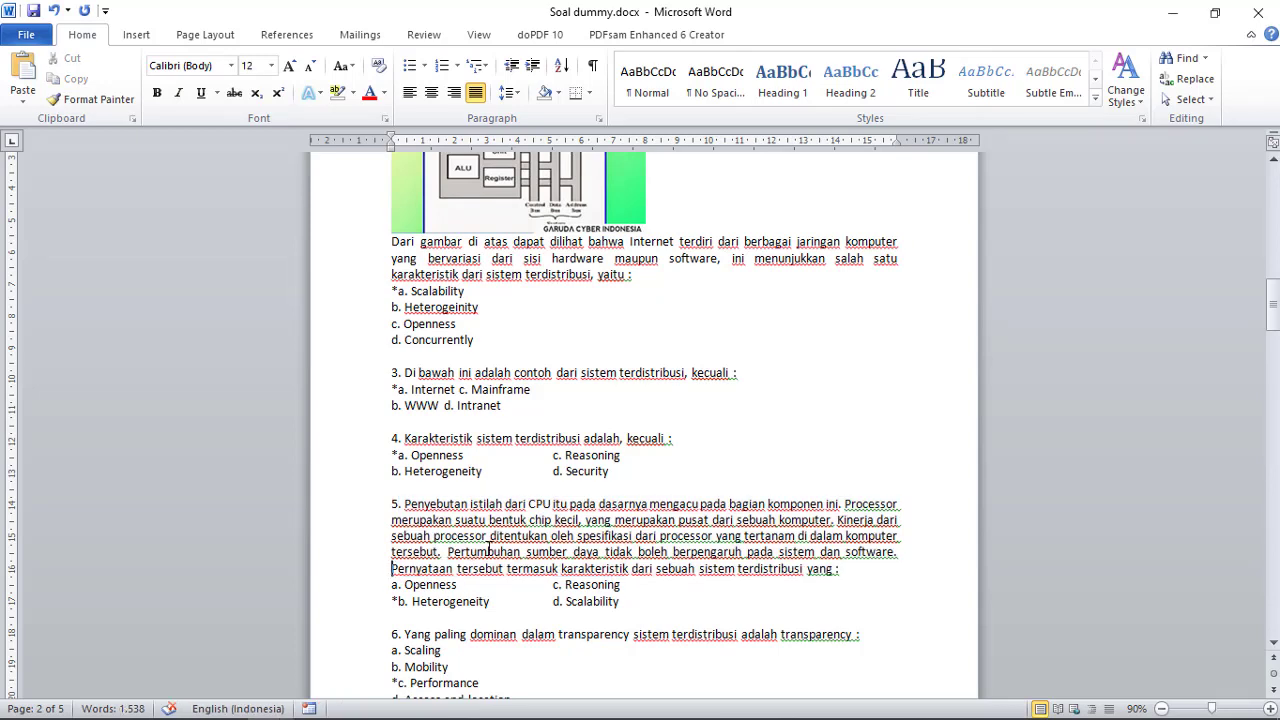
{"action": "key", "text": "BackSpace"}
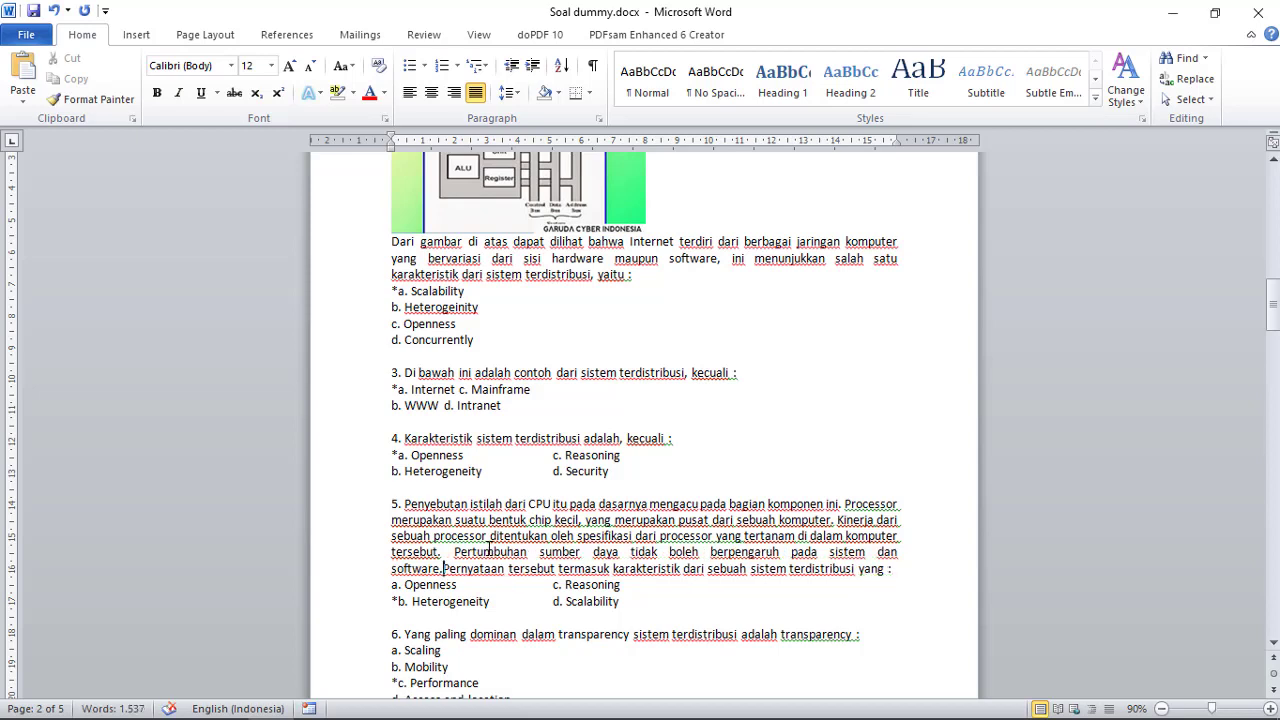
{"action": "key", "text": "Return"}
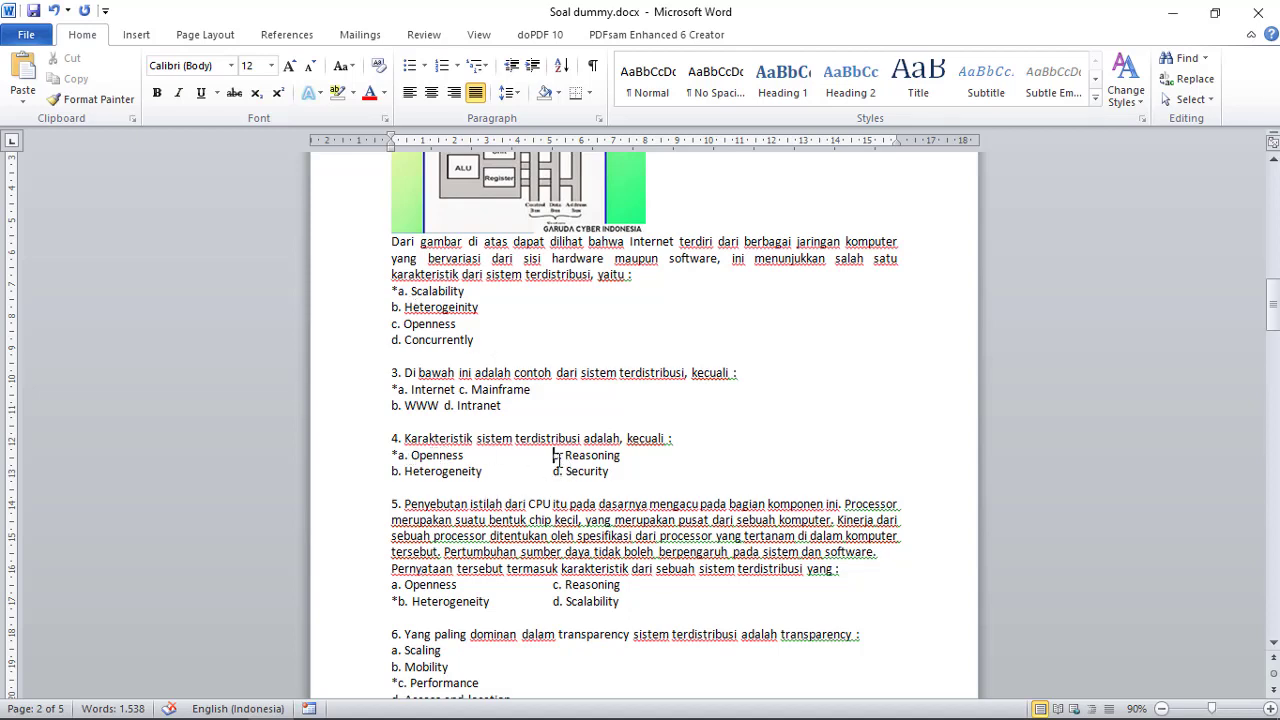
Step: Move answers c (Reasoning) and d (Security) of question 4 onto their own lines
{"action": "left_click_drag", "start_coordinate": [398, 455], "coordinate": [630, 458]}
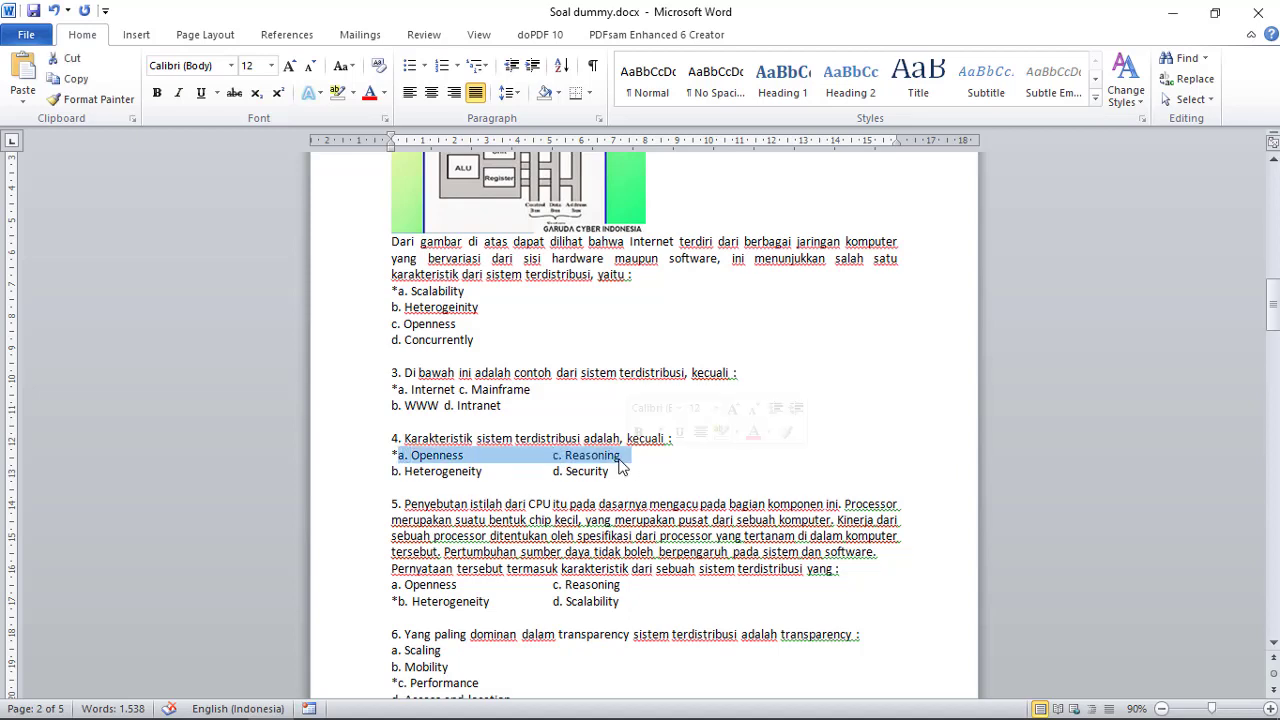
{"action": "left_click", "coordinate": [393, 456]}
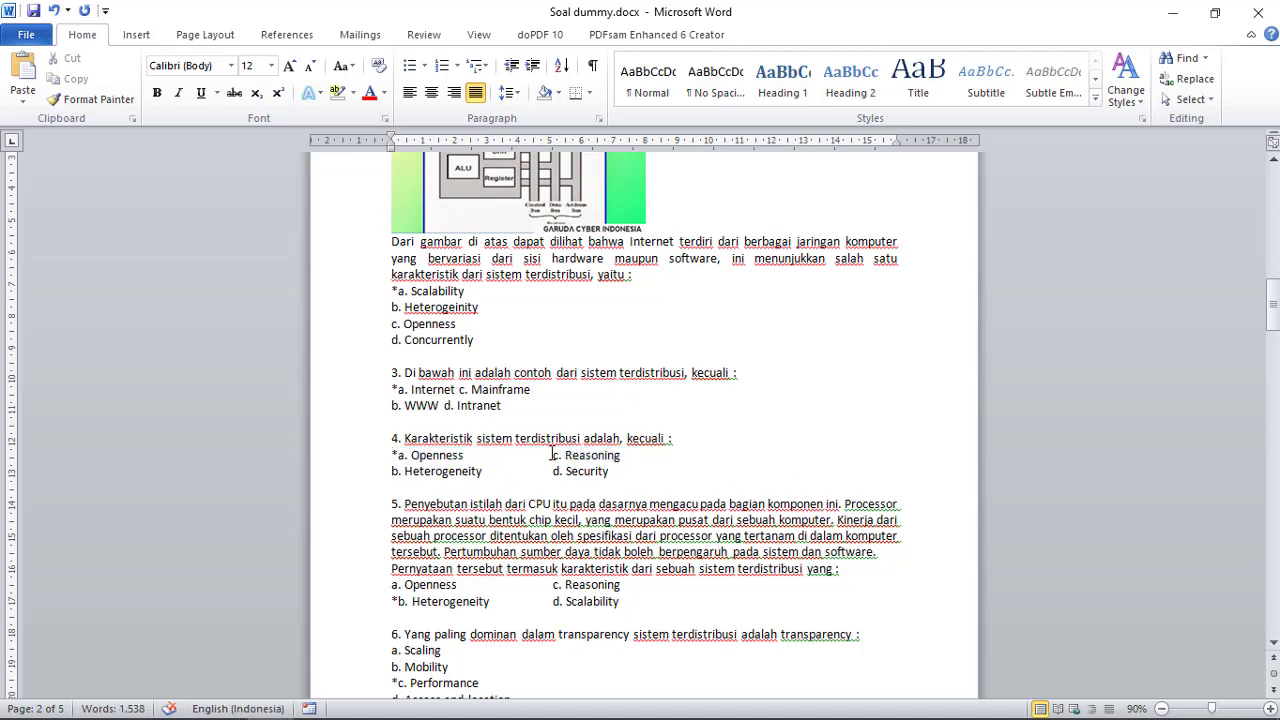
{"action": "left_click", "coordinate": [552, 455]}
{"action": "key", "text": "Return"}
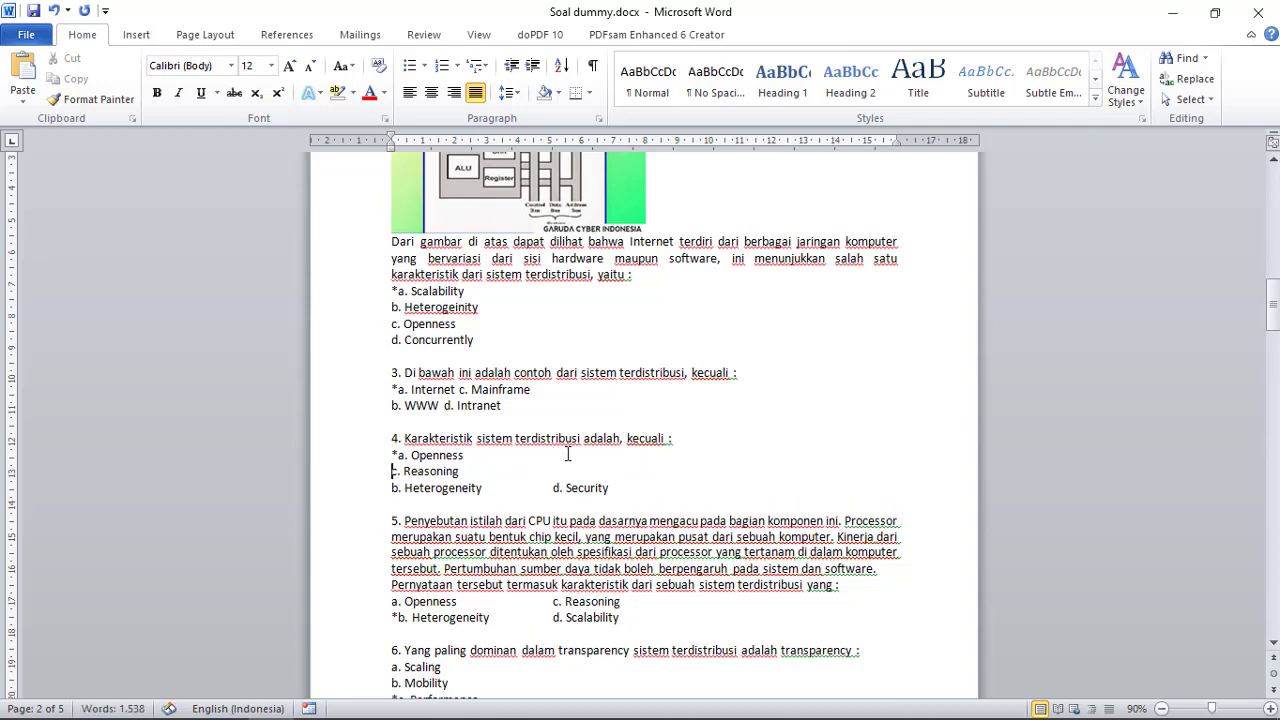
{"action": "left_click", "coordinate": [553, 487]}
{"action": "key", "text": "Return"}
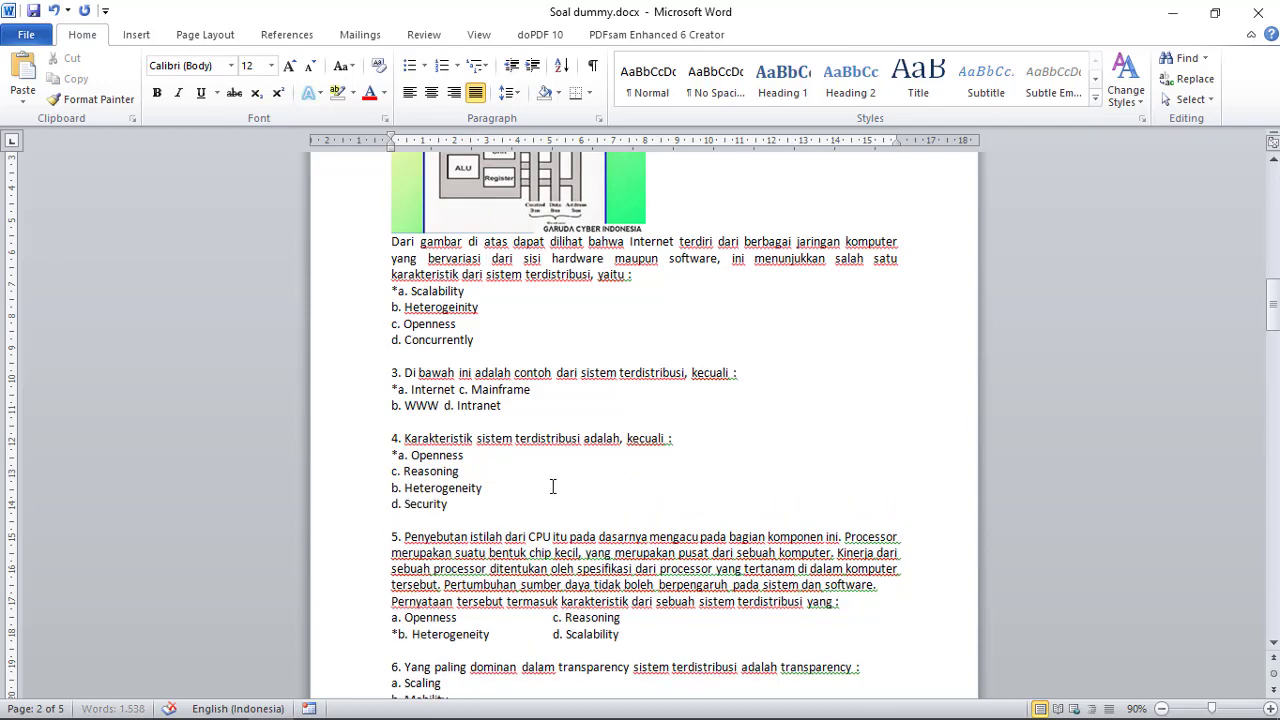
Step: Move answers c (Reasoning) and d (Scalability) of question 5 onto their own lines
{"action": "scroll", "coordinate": [551, 506], "scroll_direction": "down", "scroll_amount": 2}
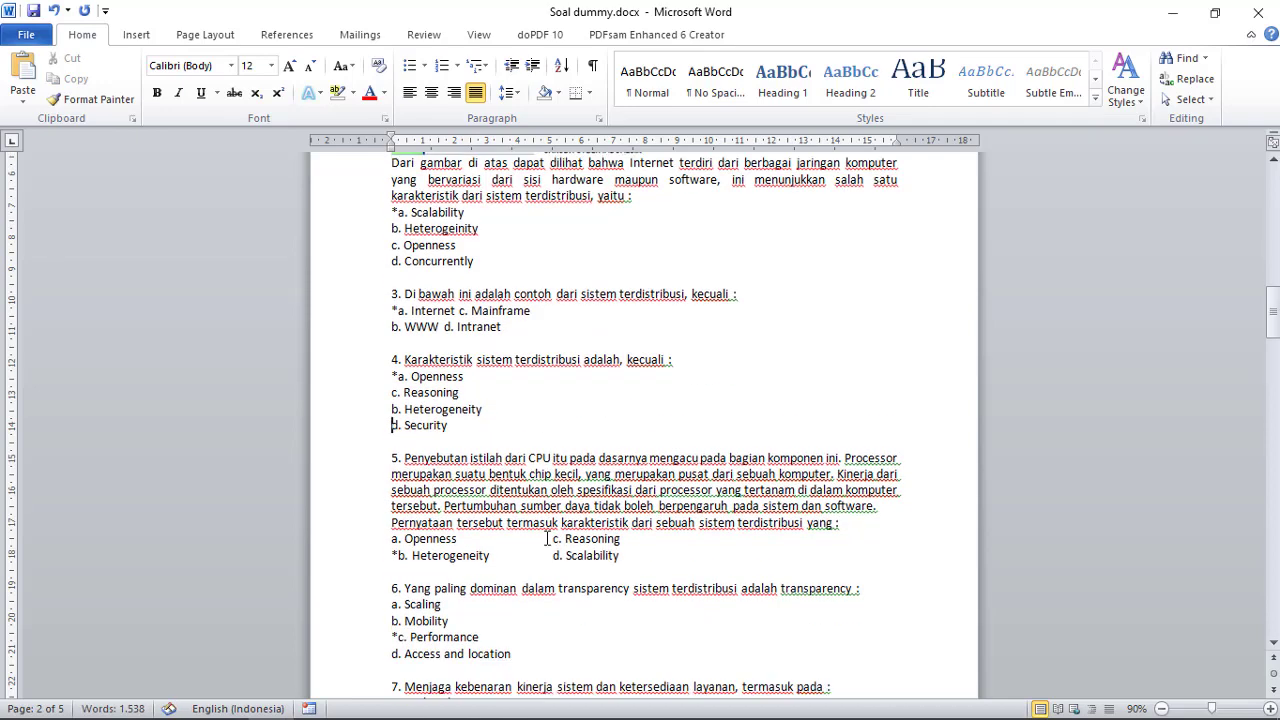
{"action": "left_click", "coordinate": [553, 538]}
{"action": "key", "text": "Return"}
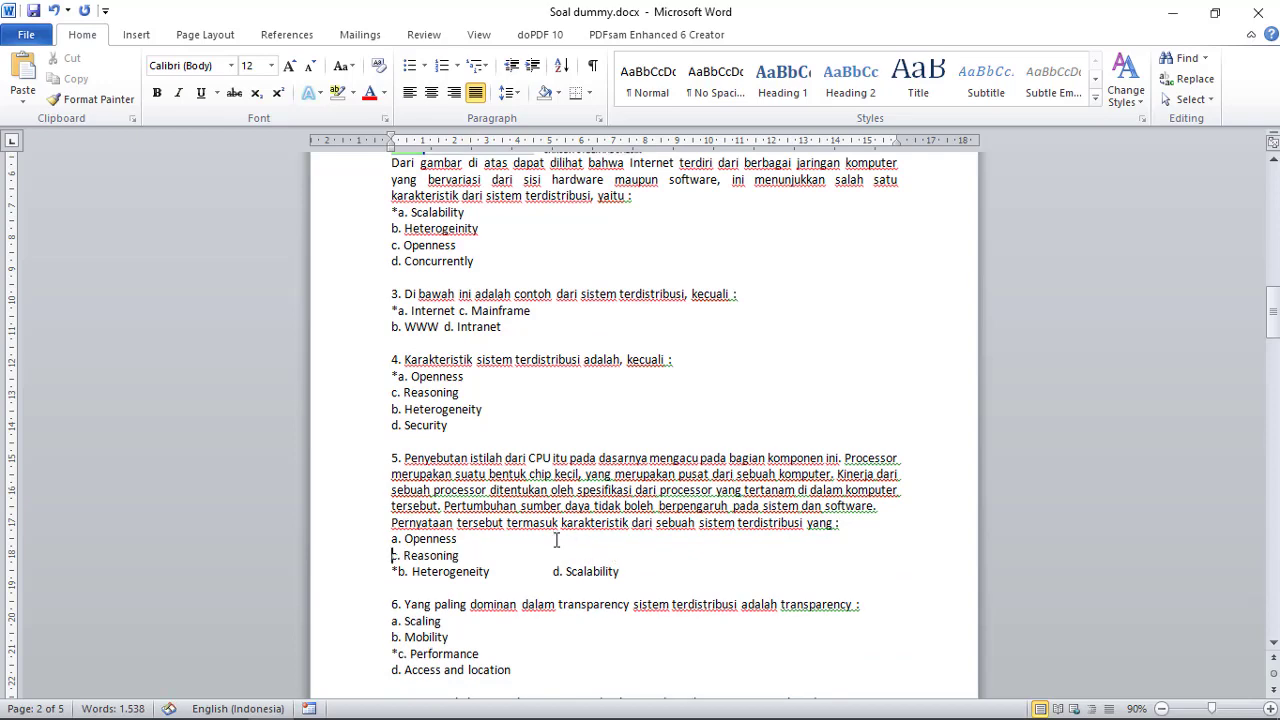
{"action": "left_click", "coordinate": [553, 571]}
{"action": "key", "text": "Return"}
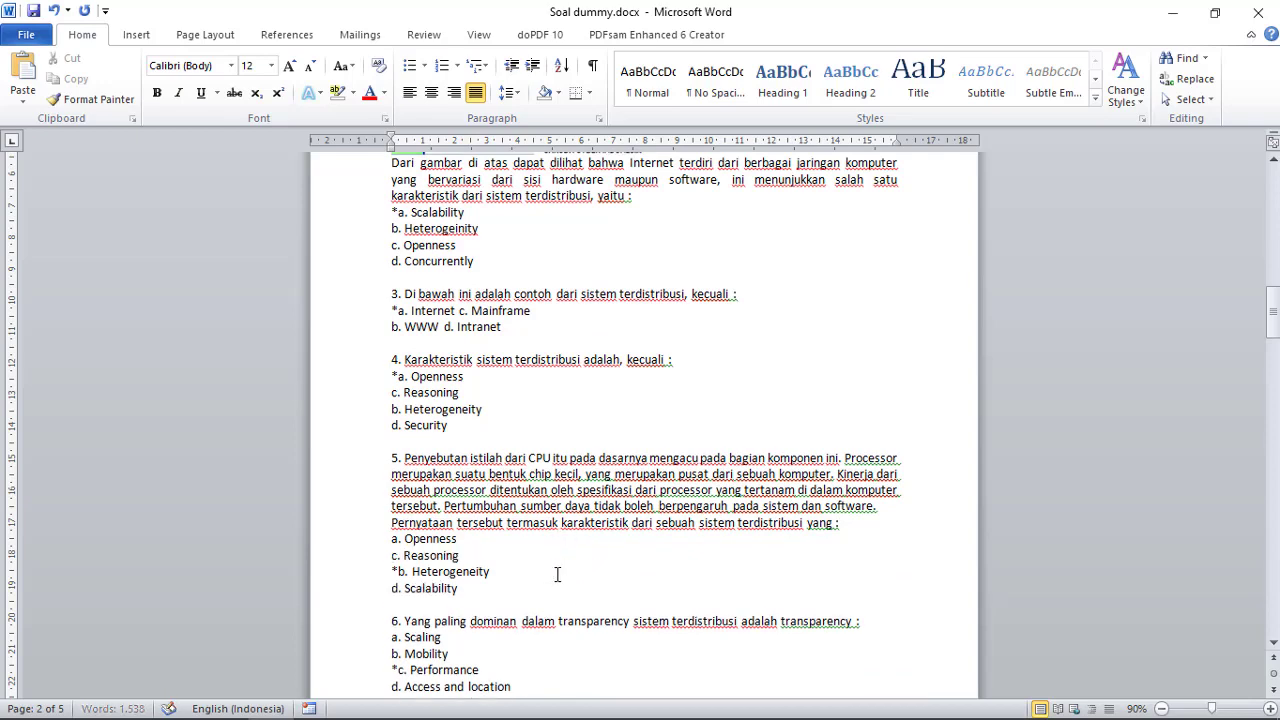
Step: Check the answer layout of questions 5 to 8, including question 7, which runs across the page break
{"action": "scroll", "coordinate": [545, 574], "scroll_direction": "down", "scroll_amount": 2}
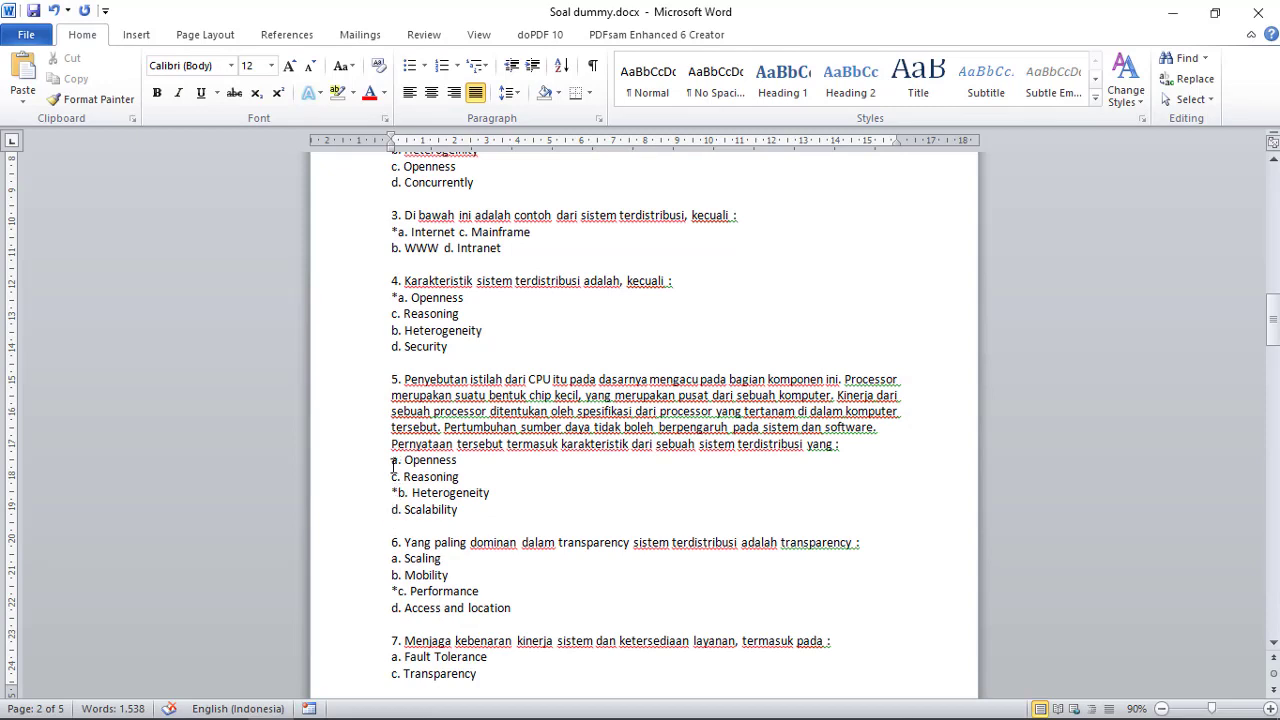
{"action": "scroll", "coordinate": [431, 513], "scroll_direction": "down", "scroll_amount": 2}
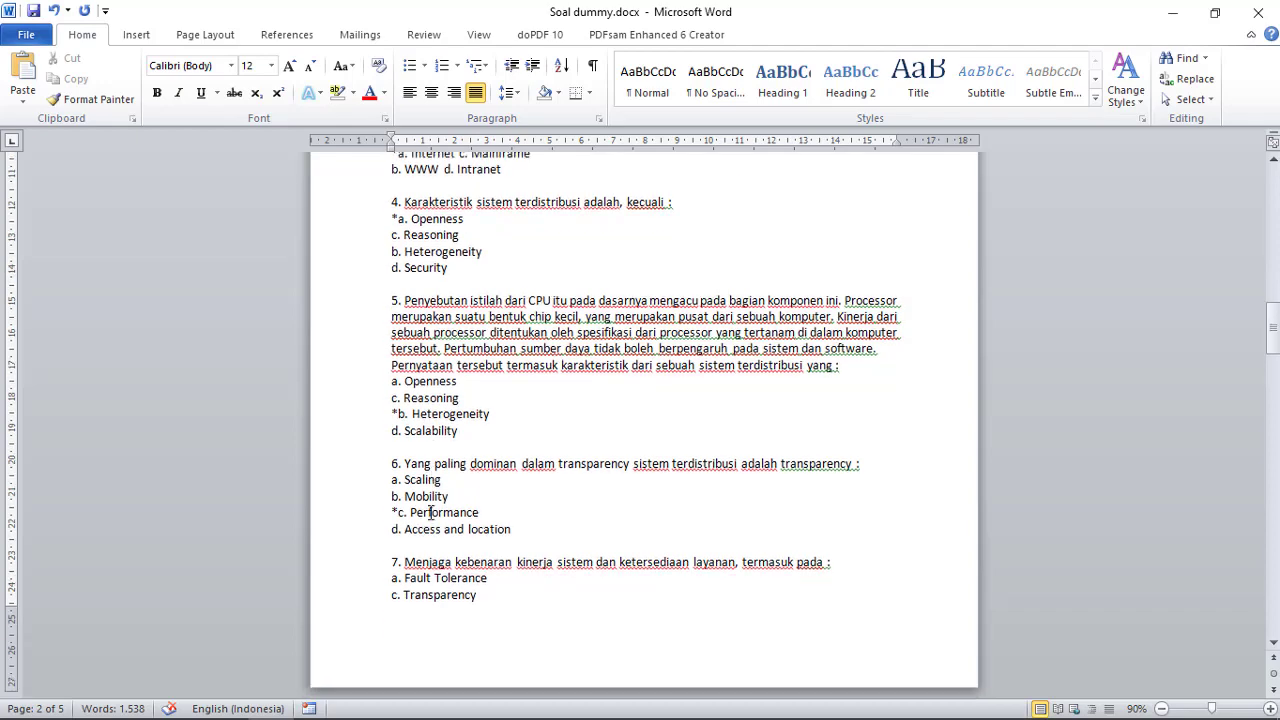
{"action": "scroll", "coordinate": [436, 513], "scroll_direction": "down", "scroll_amount": 1}
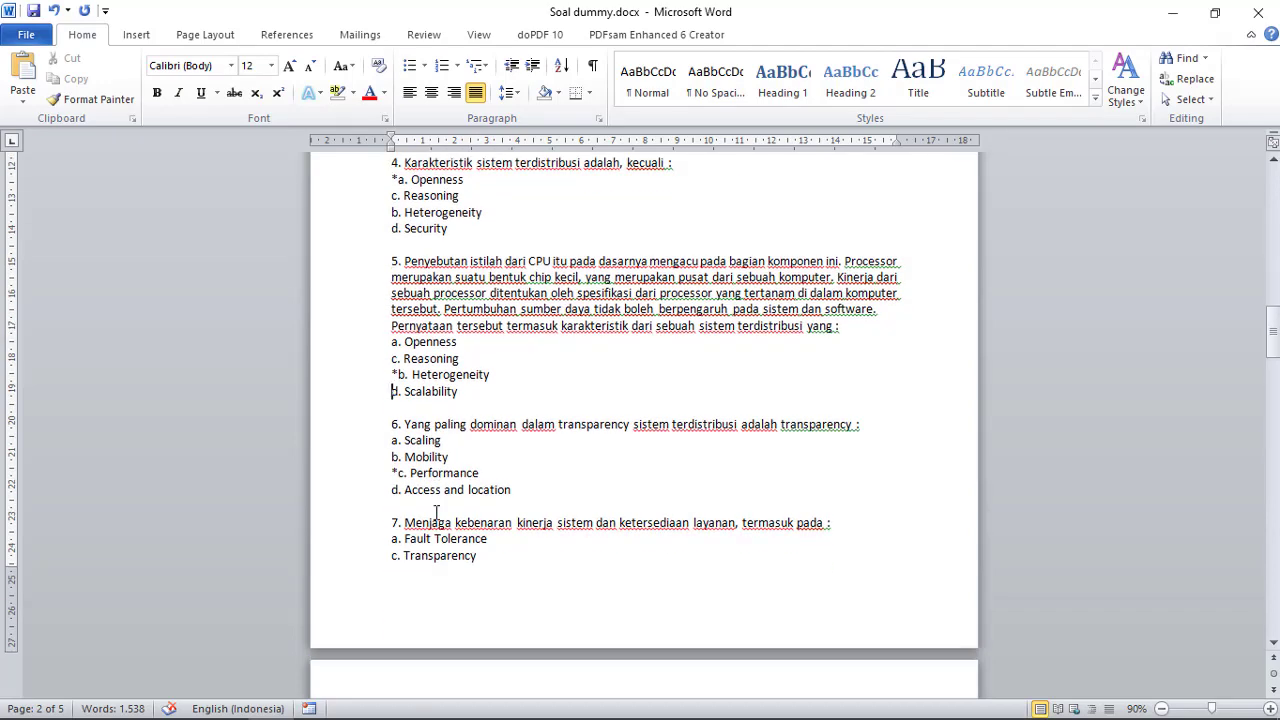
{"action": "scroll", "coordinate": [436, 513], "scroll_direction": "down", "scroll_amount": 8}
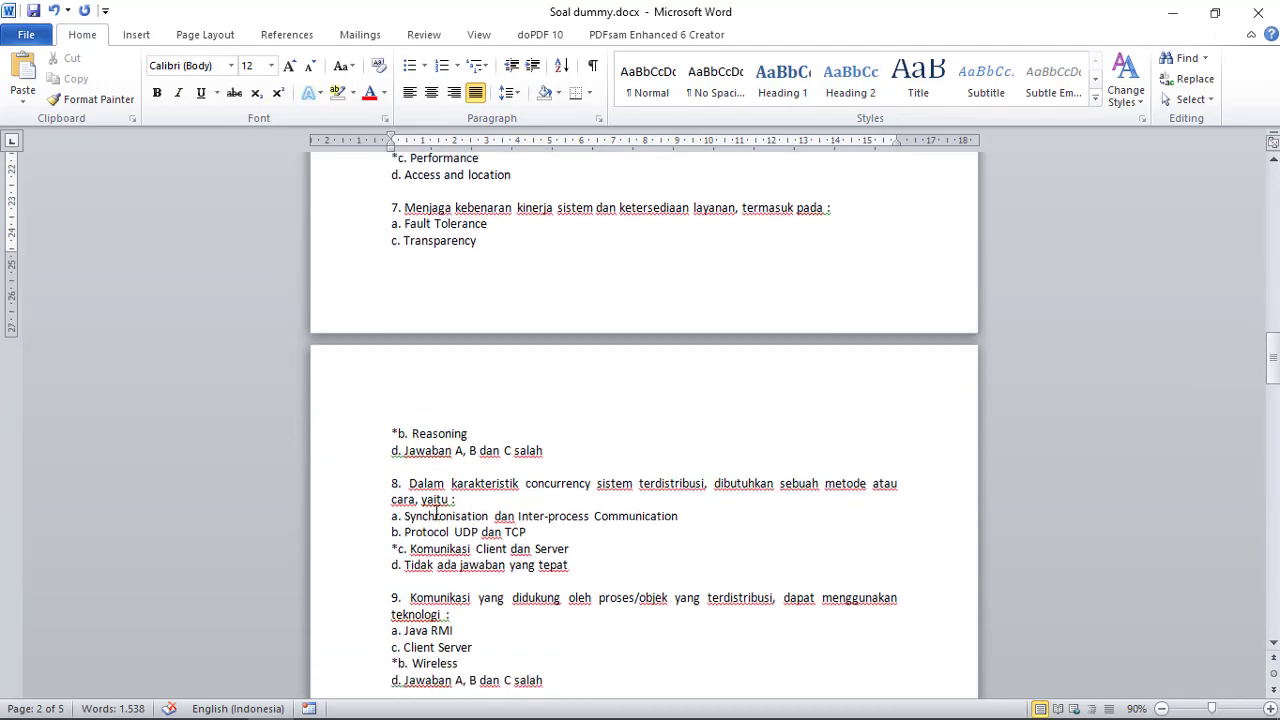
{"action": "scroll", "coordinate": [462, 440], "scroll_direction": "up", "scroll_amount": 3}
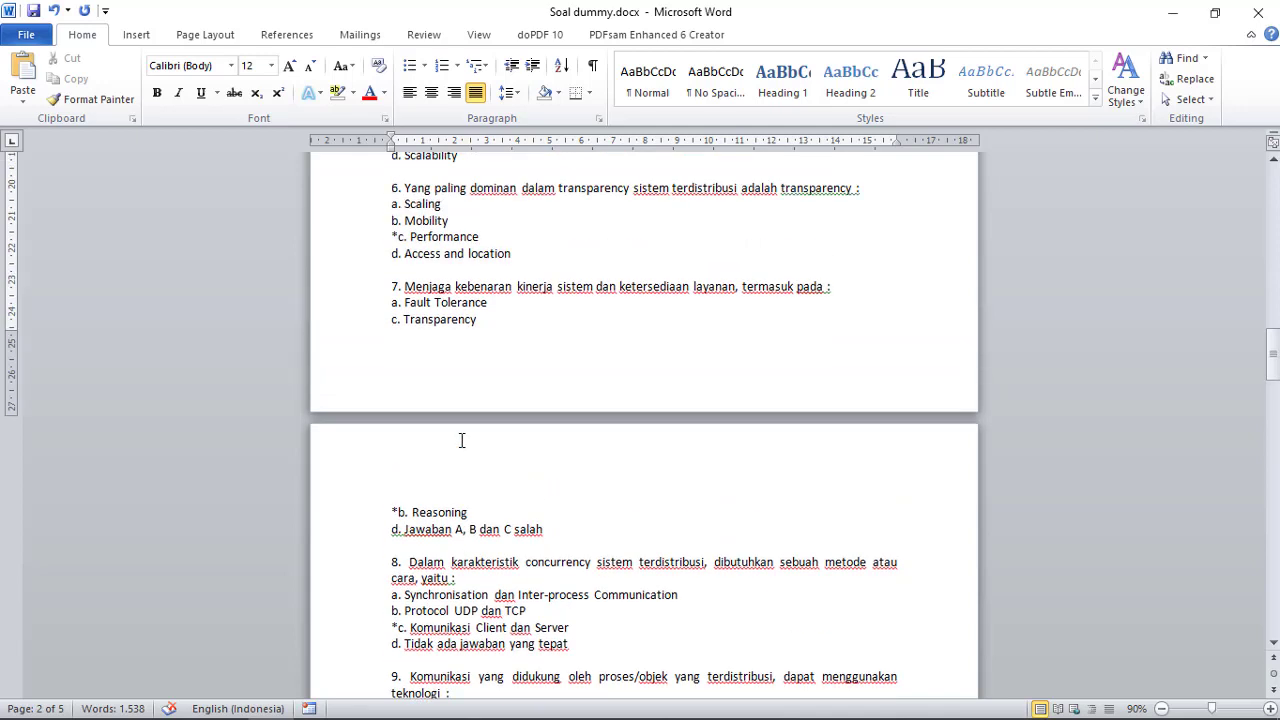
{"action": "scroll", "coordinate": [462, 440], "scroll_direction": "up", "scroll_amount": 1}
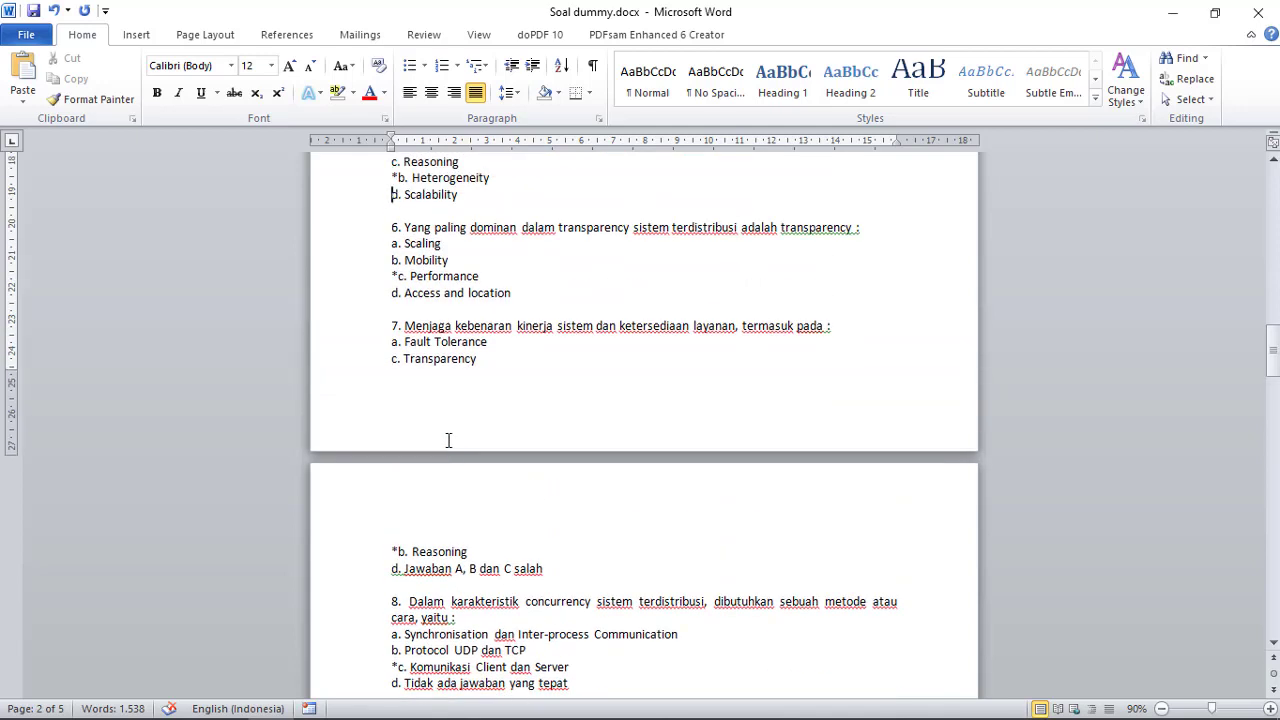
{"action": "scroll", "coordinate": [448, 440], "scroll_direction": "down", "scroll_amount": 1}
Step: Select the answer options of question 7 across the page break, from Fault Tolerance to "Jawaban A, B dan C salah"
{"action": "left_click", "coordinate": [553, 527]}
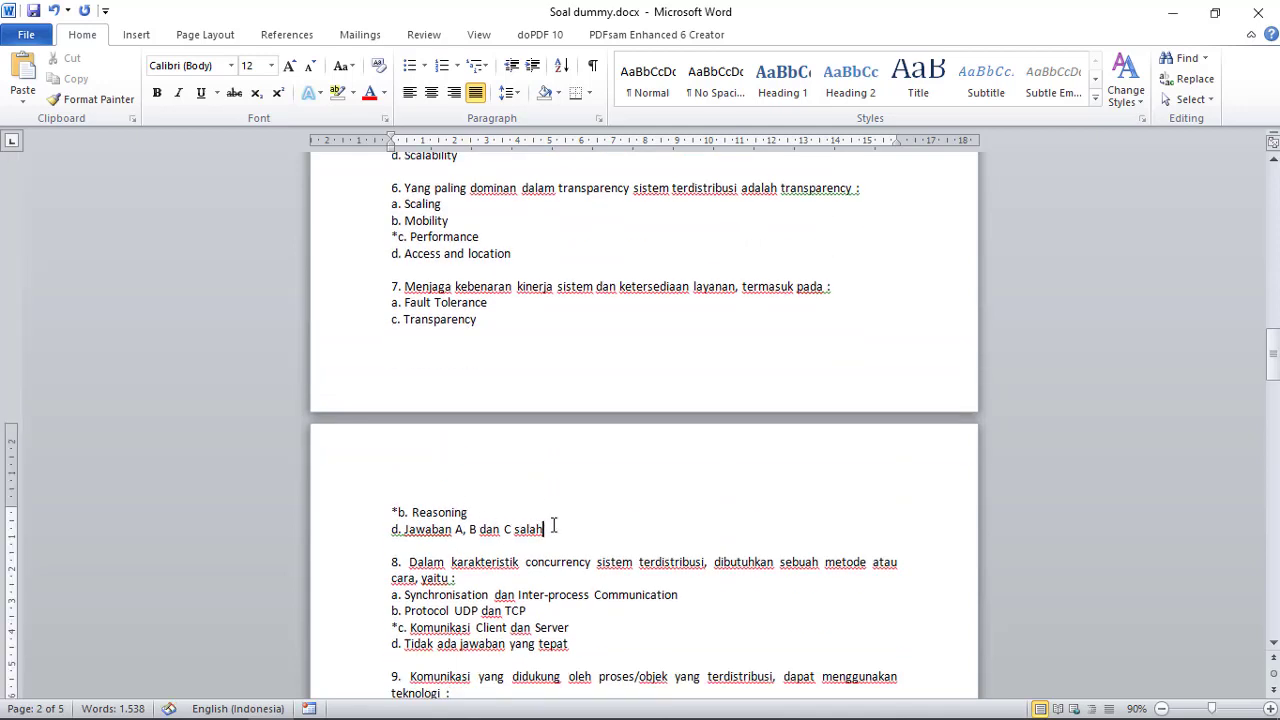
{"action": "left_click", "coordinate": [392, 305]}
{"action": "left_click_drag", "start_coordinate": [408, 307], "coordinate": [566, 527]}
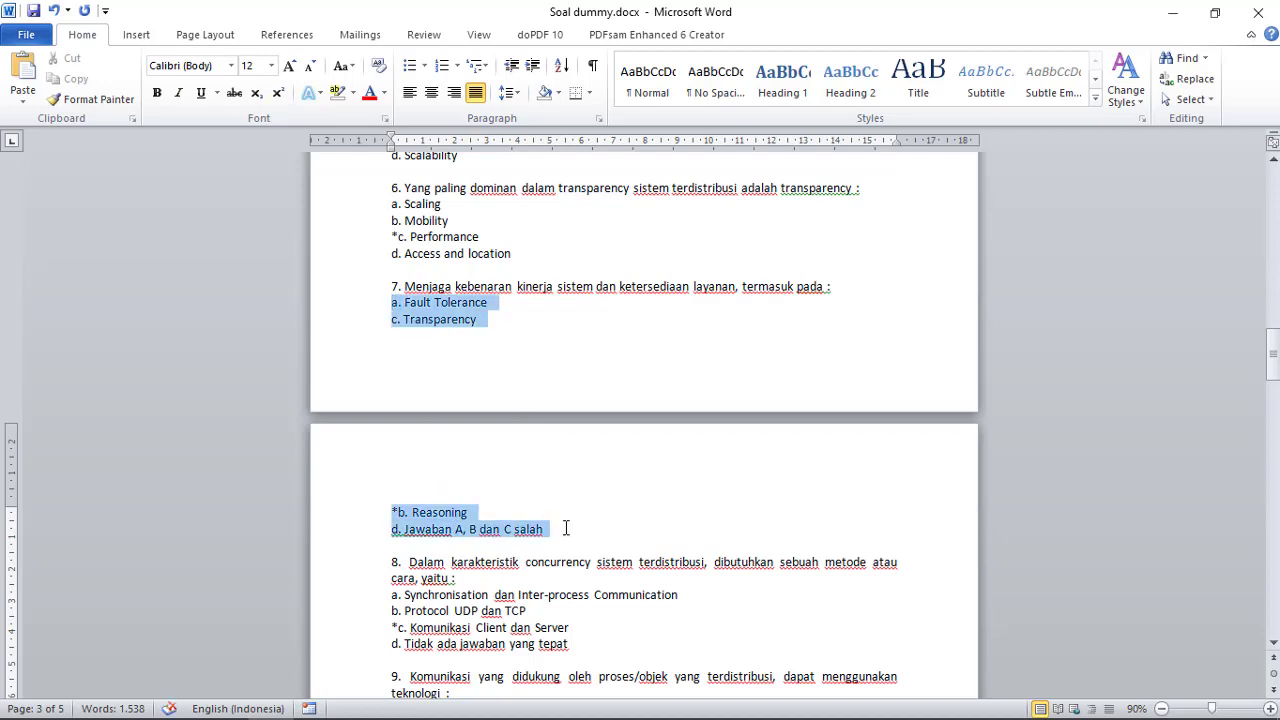
{"action": "left_click", "coordinate": [418, 531]}
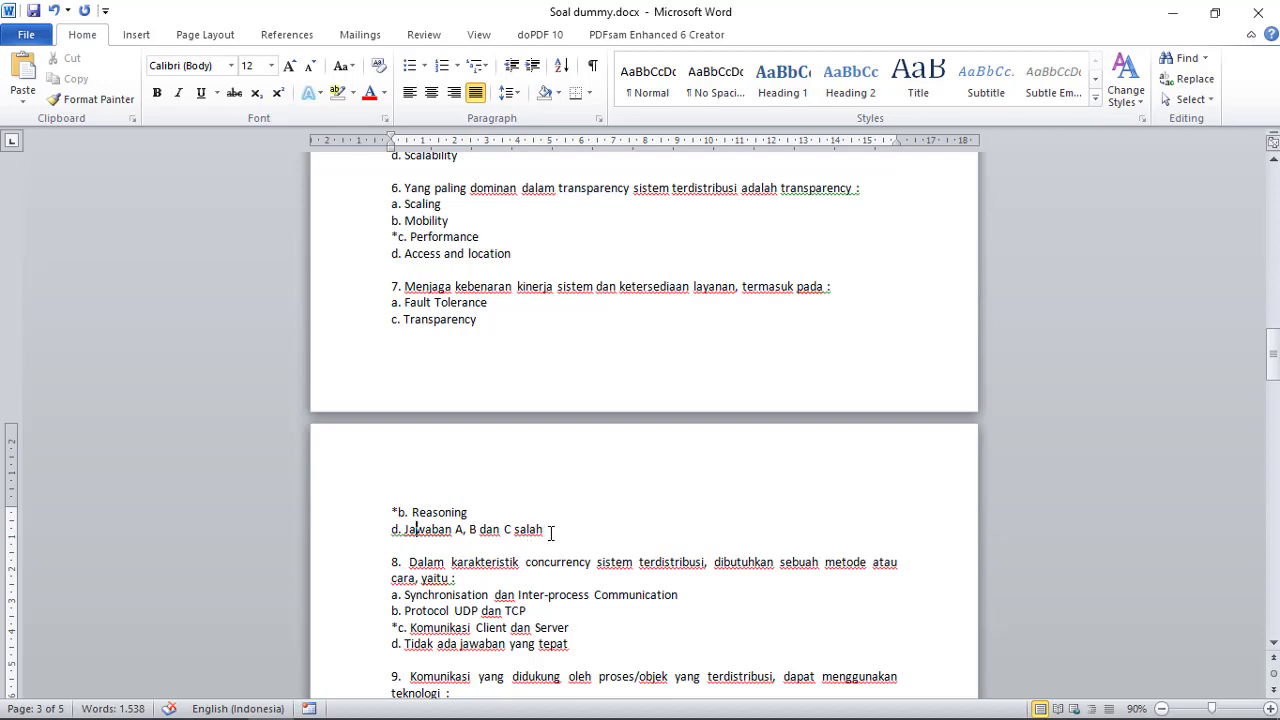
{"action": "left_click", "coordinate": [550, 533]}
{"action": "left_click_drag", "start_coordinate": [551, 531], "coordinate": [404, 300]}
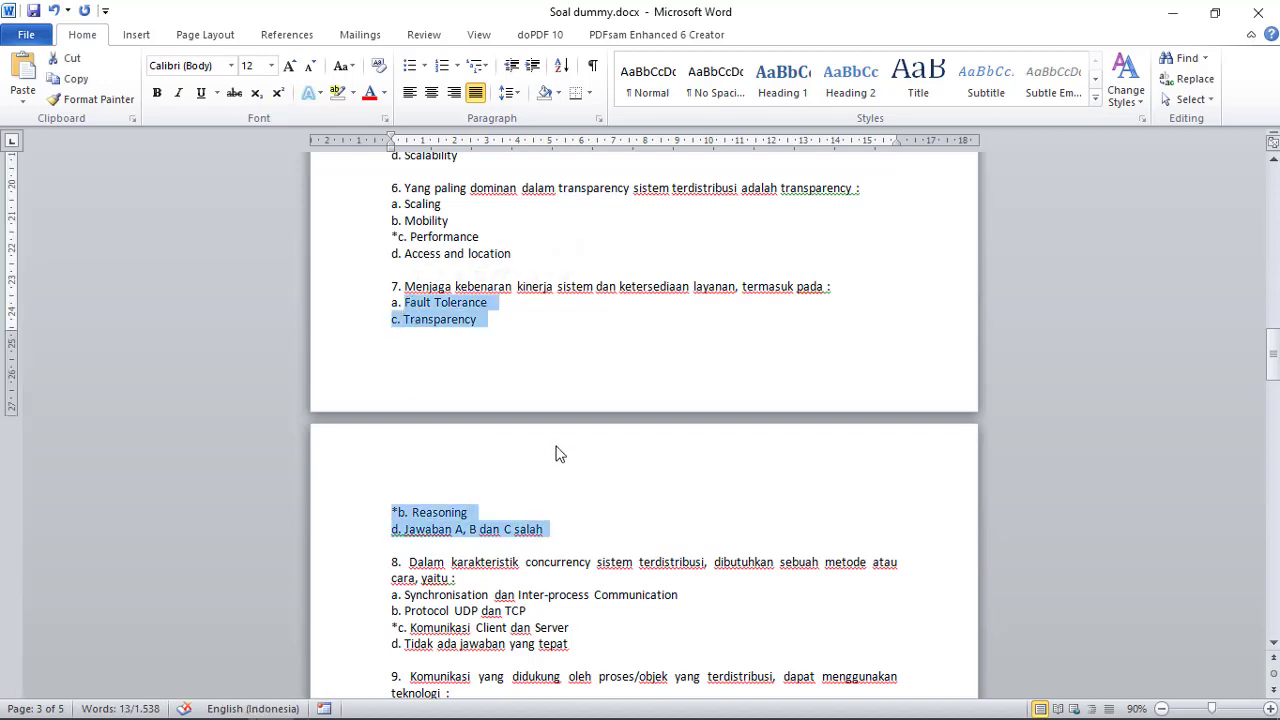
Step: Highlight answer d of question 7, then all of its answer options across the page break
{"action": "left_click", "coordinate": [551, 531]}
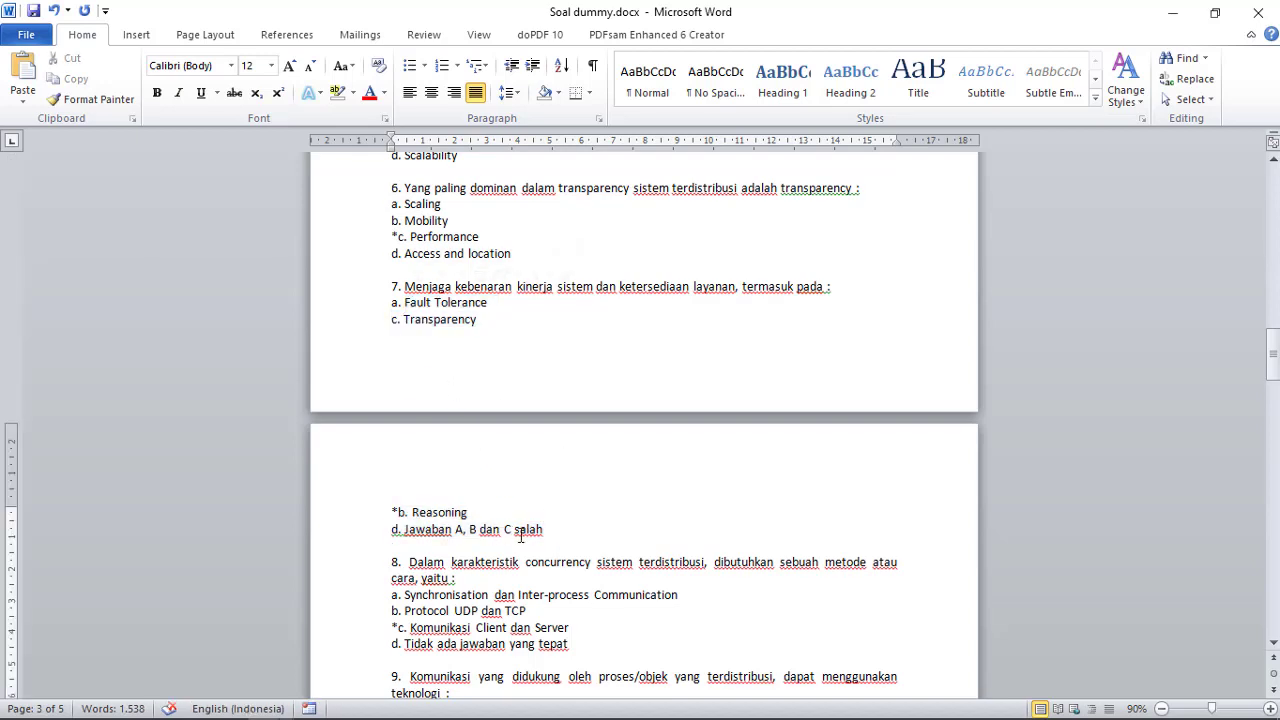
{"action": "left_click_drag", "start_coordinate": [576, 537], "coordinate": [392, 531]}
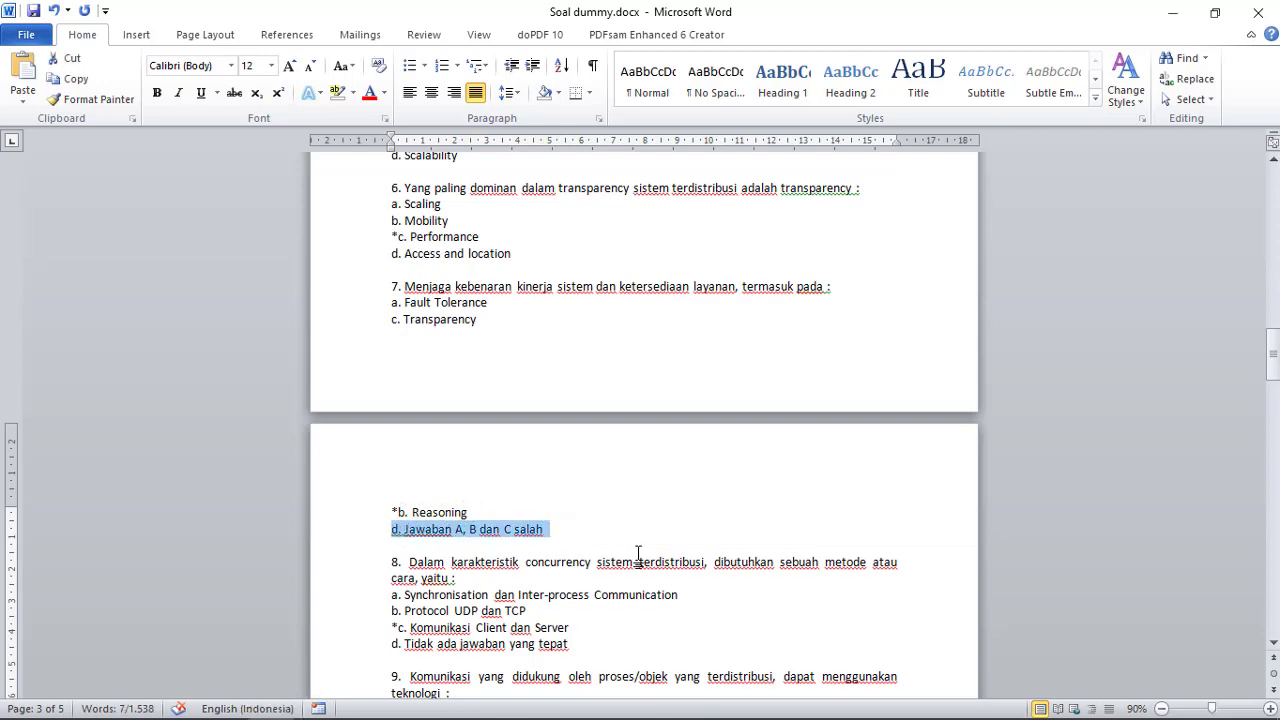
{"action": "left_click", "coordinate": [557, 530]}
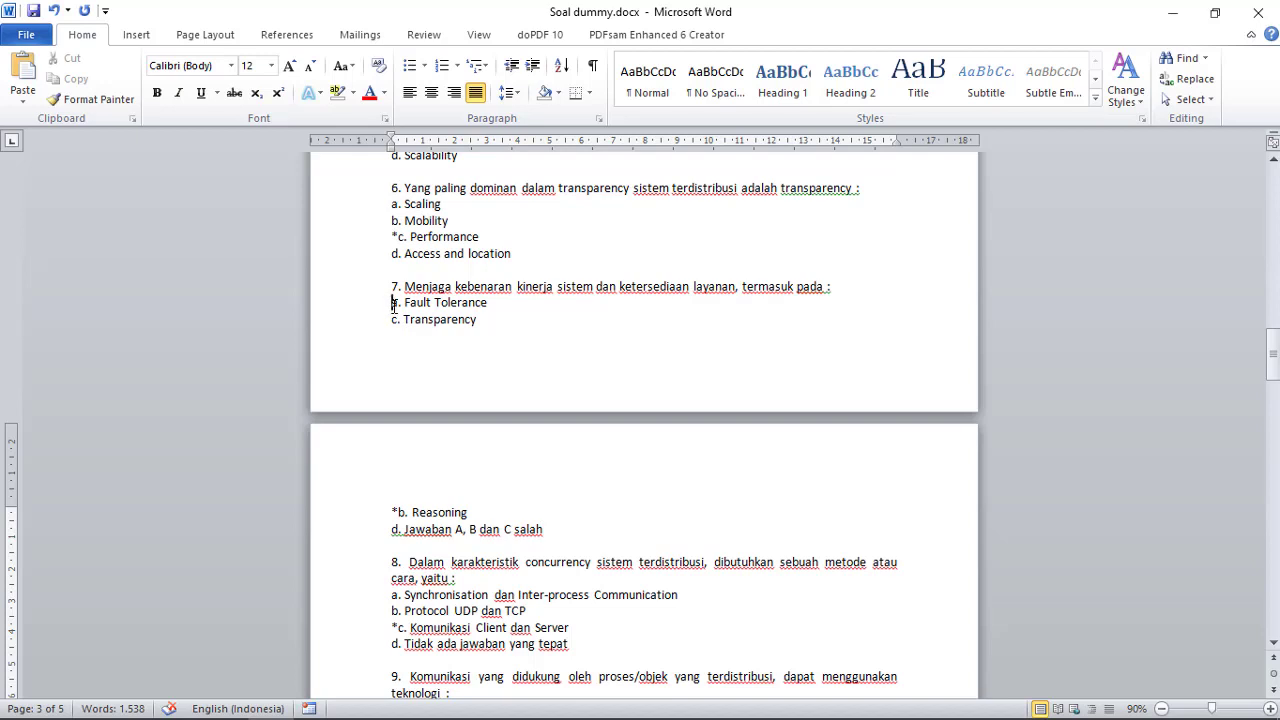
{"action": "left_click_drag", "start_coordinate": [390, 298], "coordinate": [577, 528]}
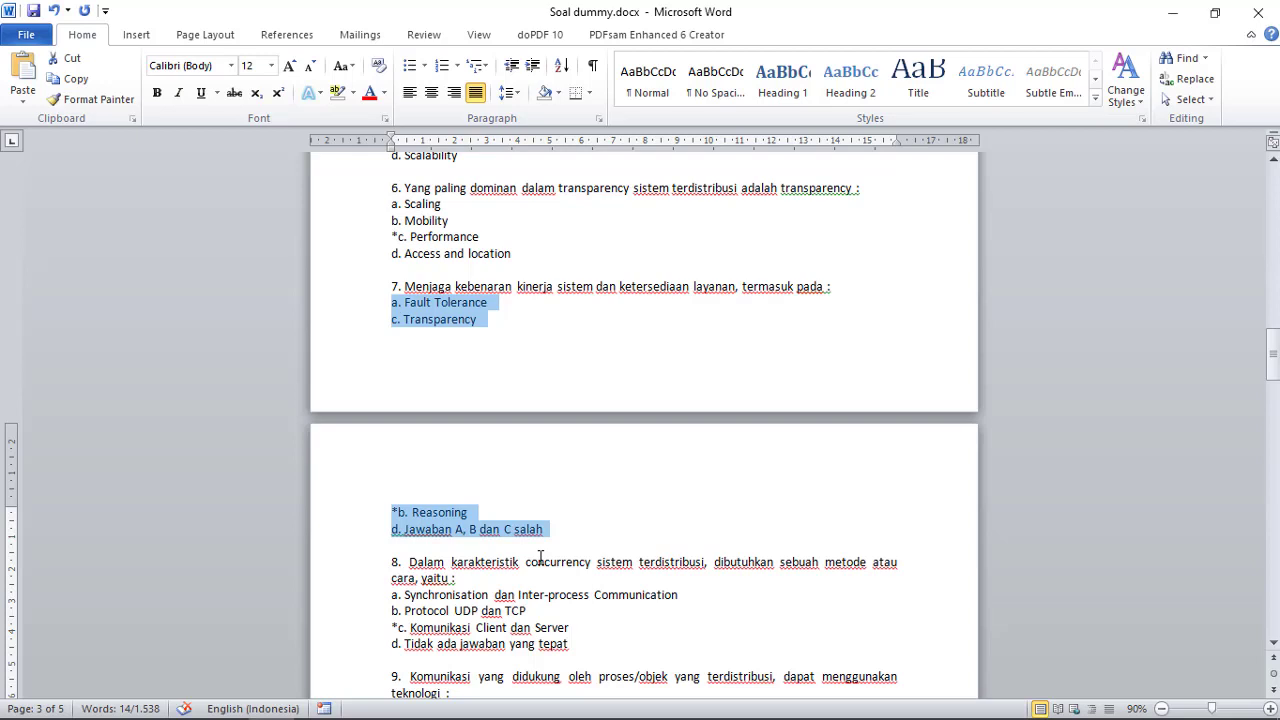
{"action": "scroll", "coordinate": [540, 557], "scroll_direction": "down", "scroll_amount": 1}
{"action": "scroll", "coordinate": [540, 557], "scroll_direction": "down", "scroll_amount": 2}
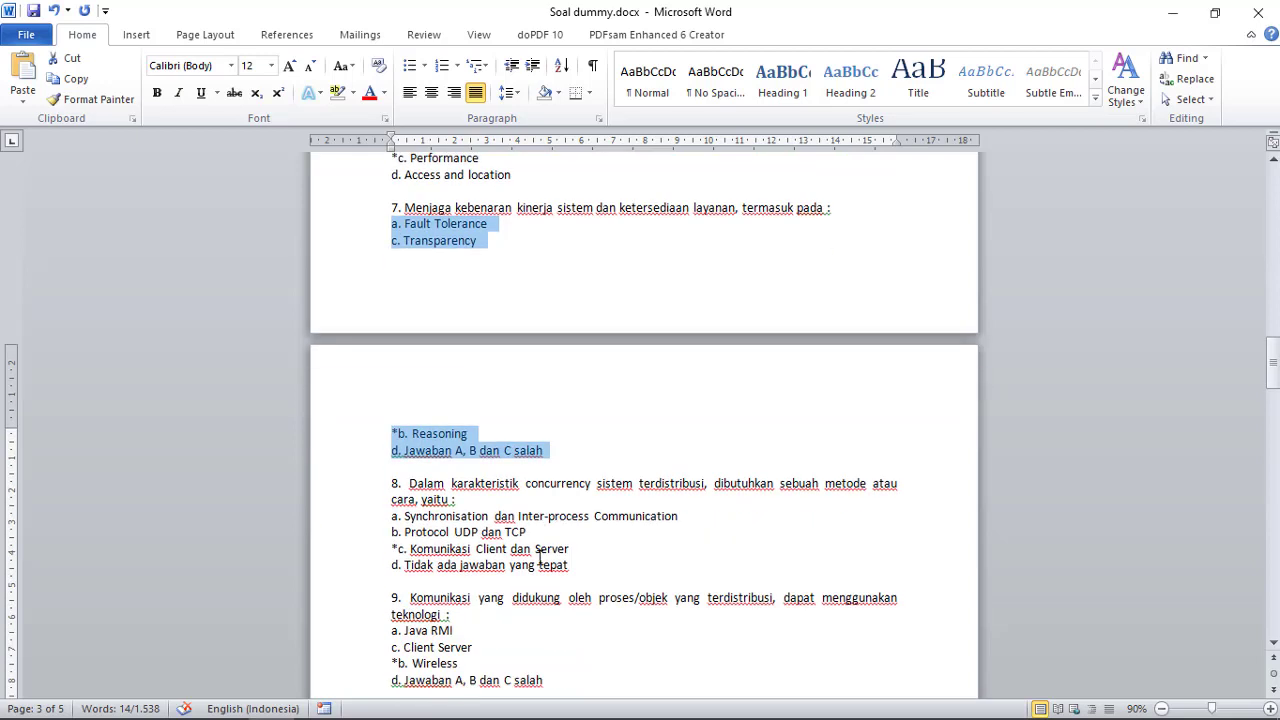
Step: Compare the answers of questions 8 to 10 with question 7, highlighting its answer d, "Jawaban A, B dan C salah"
{"action": "left_click", "coordinate": [522, 580]}
{"action": "scroll", "coordinate": [526, 588], "scroll_direction": "down", "scroll_amount": 3}
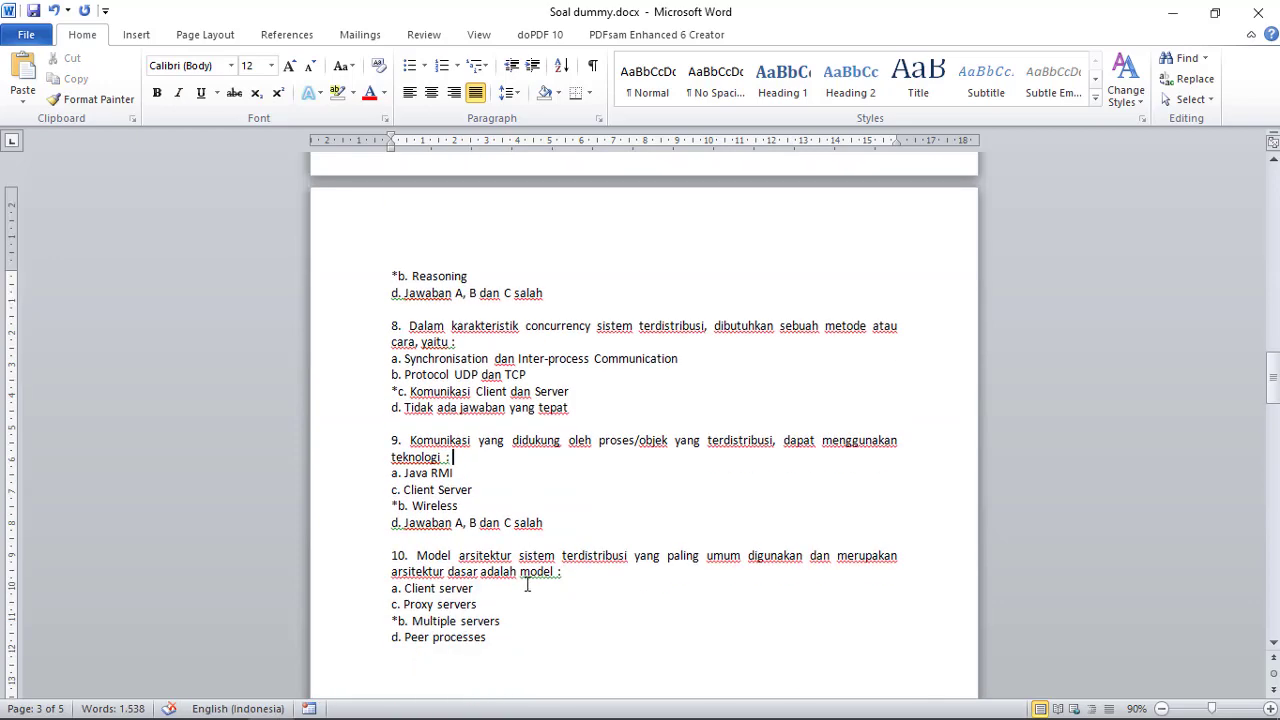
{"action": "scroll", "coordinate": [447, 484], "scroll_direction": "up", "scroll_amount": 2}
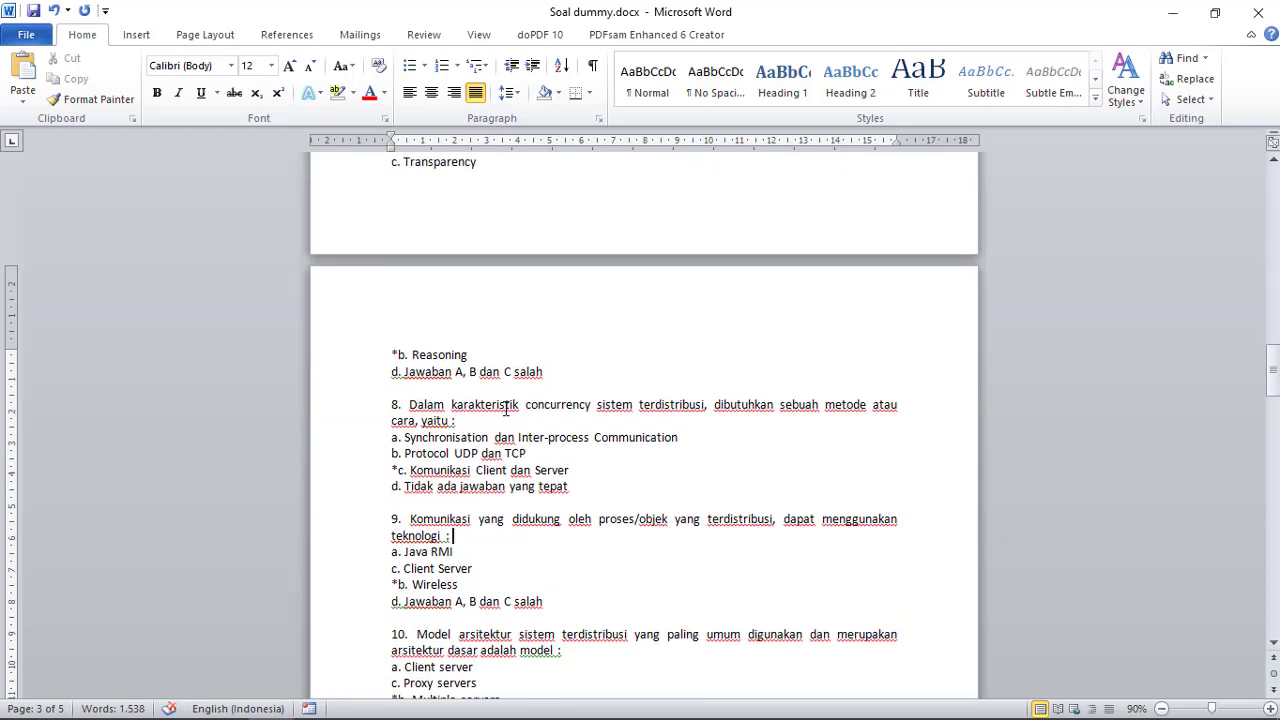
{"action": "scroll", "coordinate": [505, 410], "scroll_direction": "up", "scroll_amount": 2}
{"action": "left_click", "coordinate": [552, 445]}
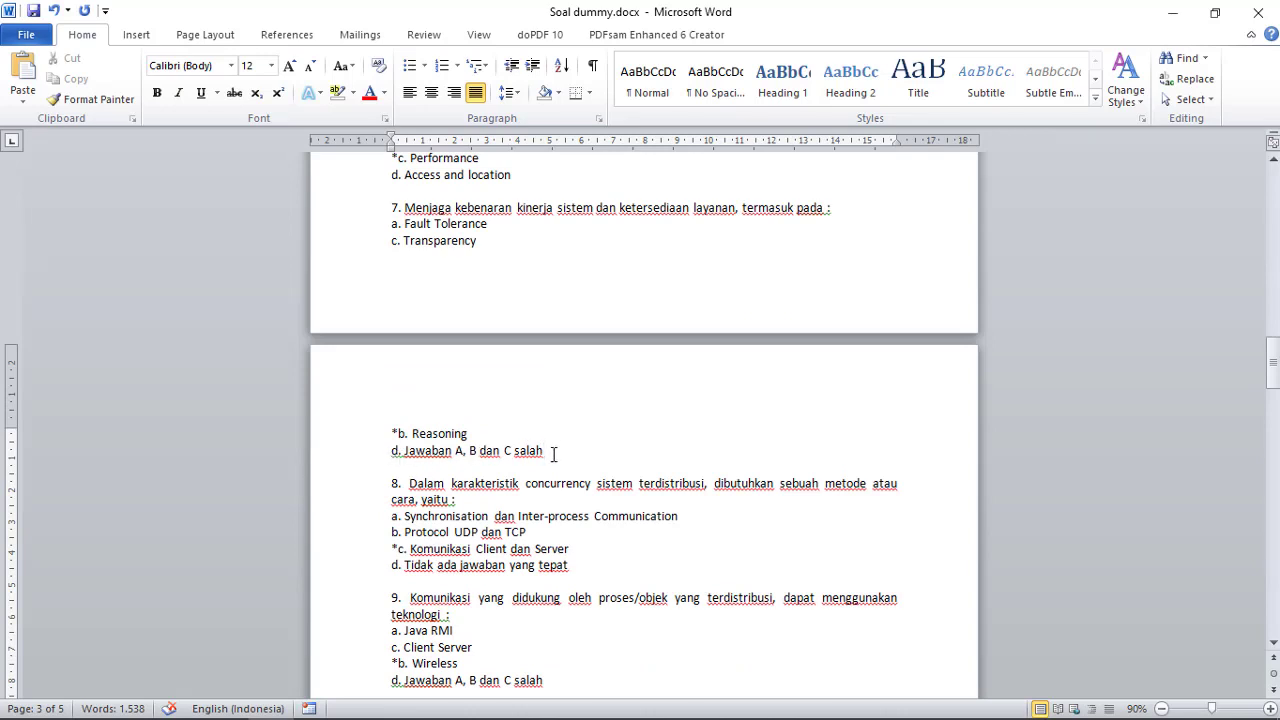
{"action": "left_click", "coordinate": [337, 451]}
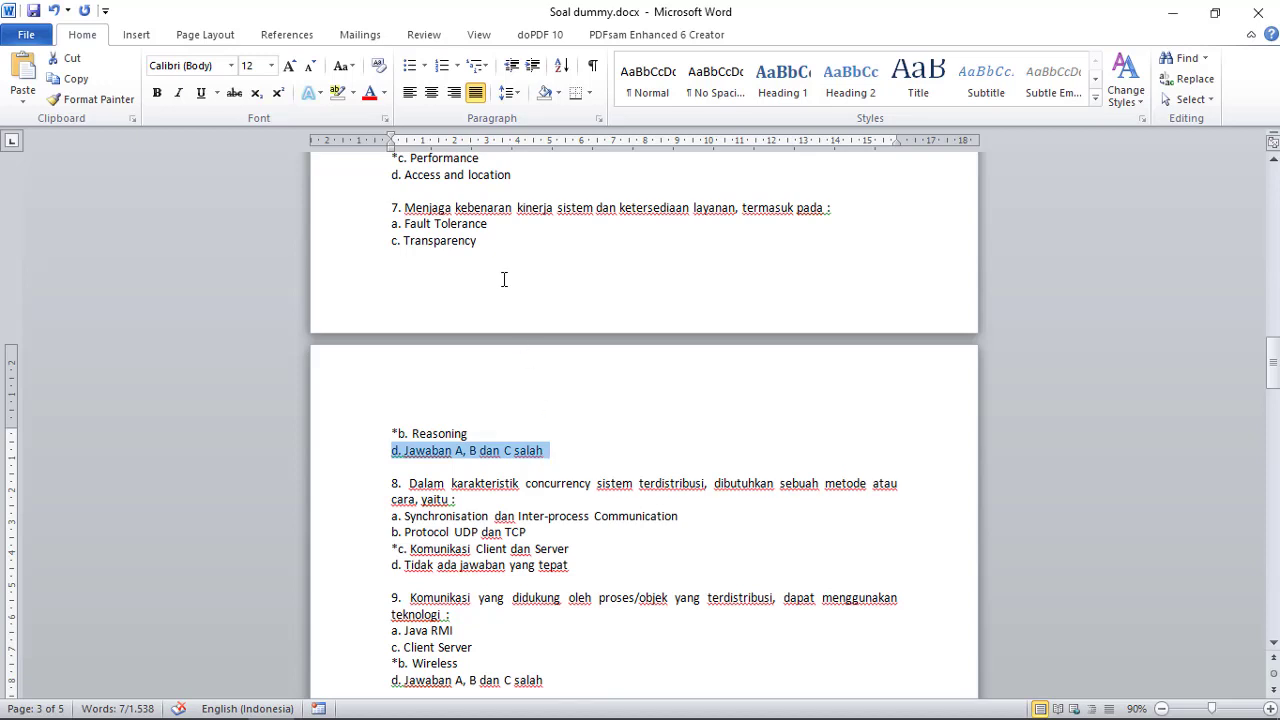
{"action": "left_click", "coordinate": [481, 241]}
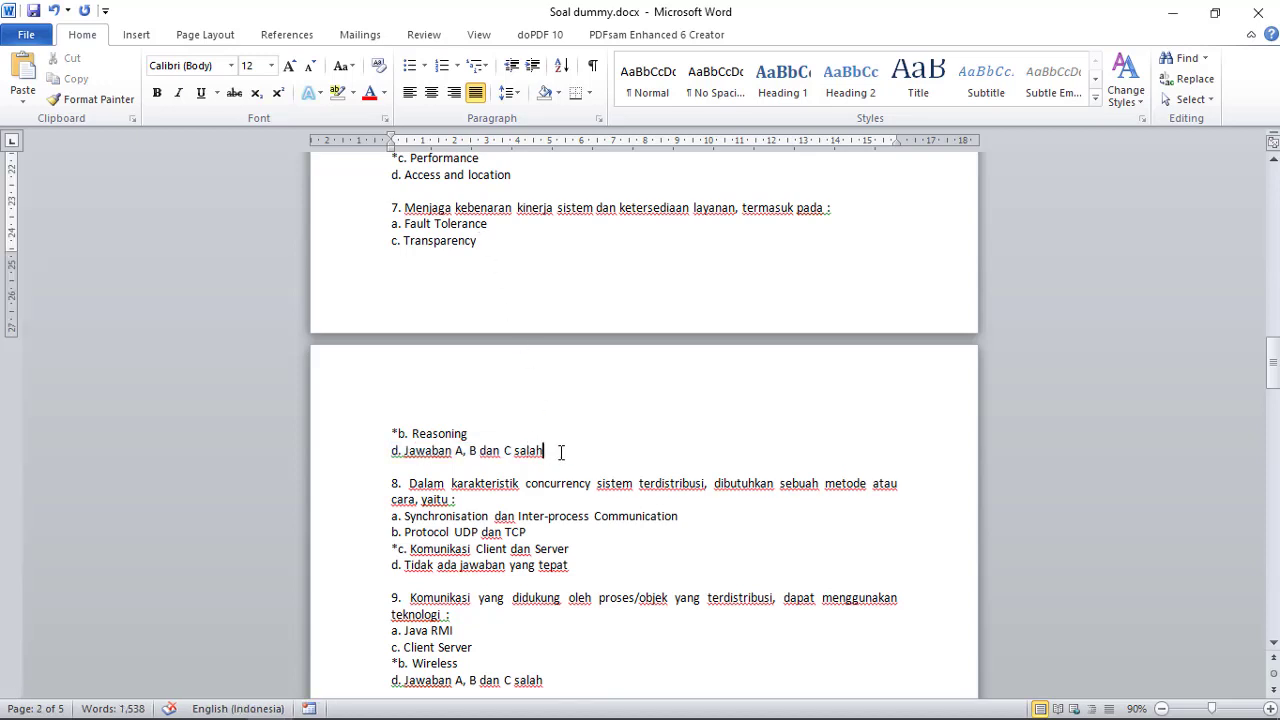
{"action": "left_click_drag", "start_coordinate": [563, 450], "coordinate": [377, 451]}
Step: Highlight answer d of question 9, then its letter references "A, B dan C"
{"action": "scroll", "coordinate": [377, 451], "scroll_direction": "down", "scroll_amount": 2}
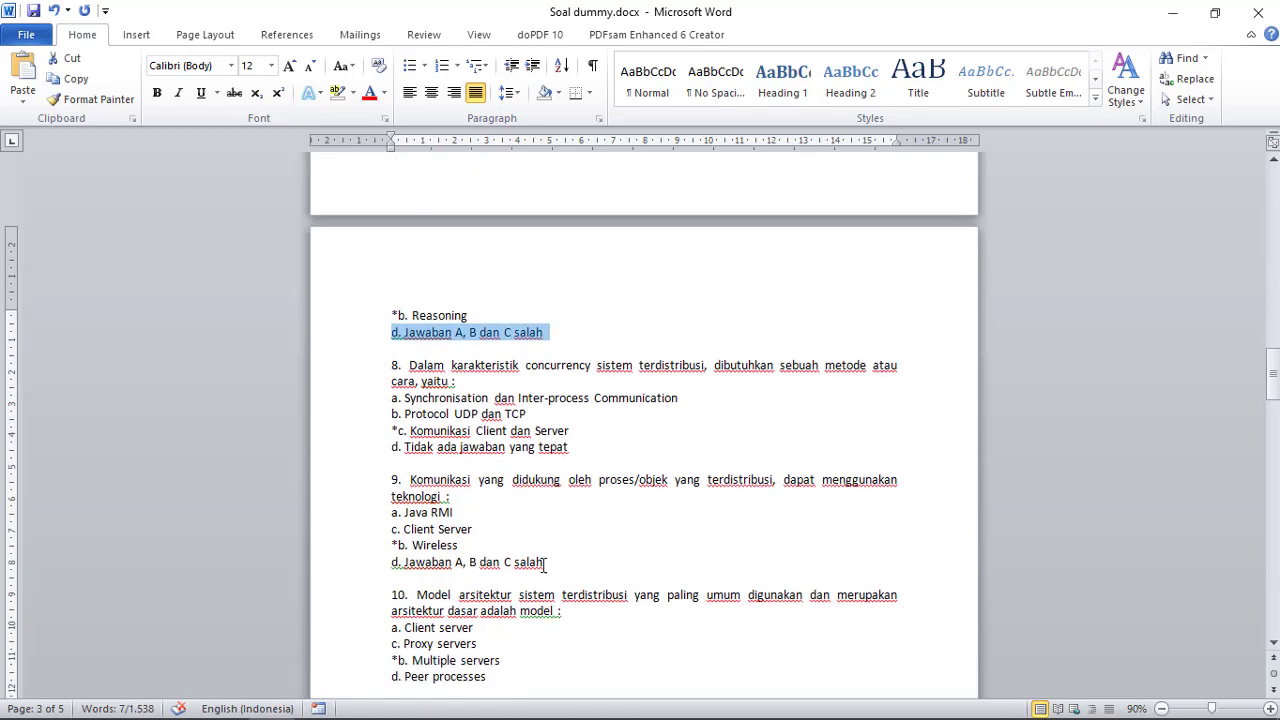
{"action": "left_click_drag", "start_coordinate": [560, 565], "coordinate": [363, 563]}
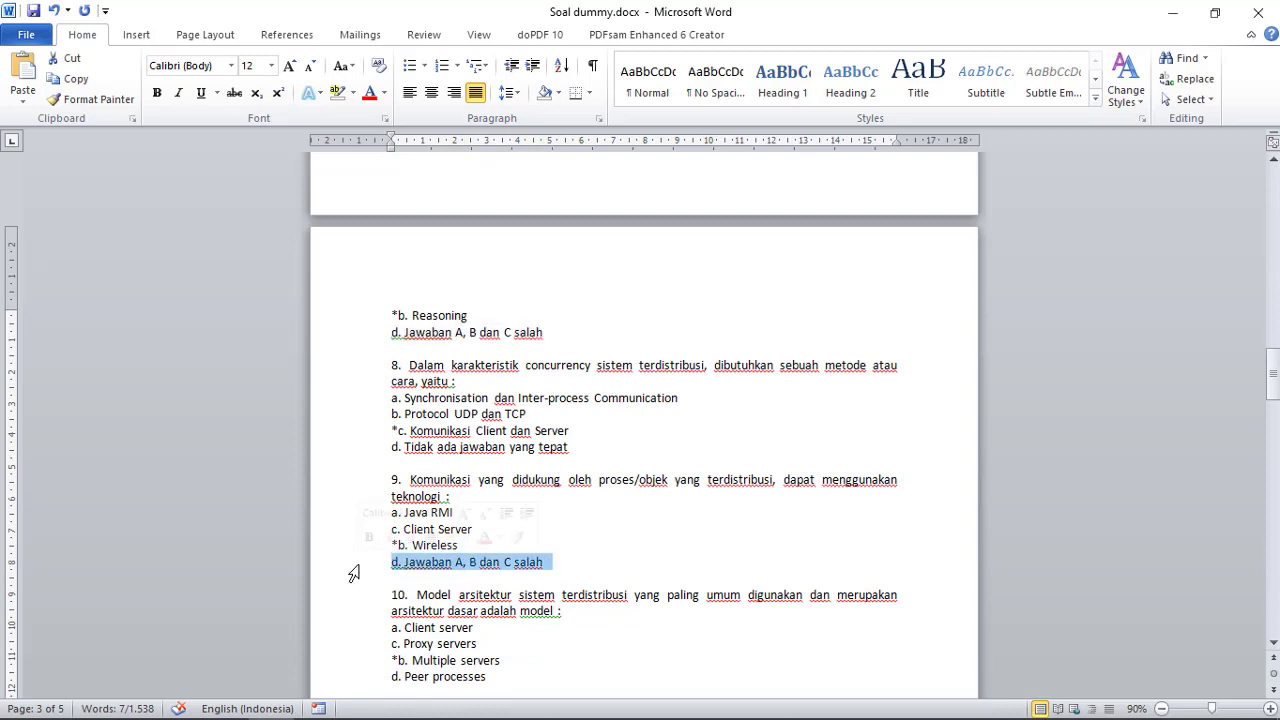
{"action": "scroll", "coordinate": [514, 562], "scroll_direction": "down", "scroll_amount": 1}
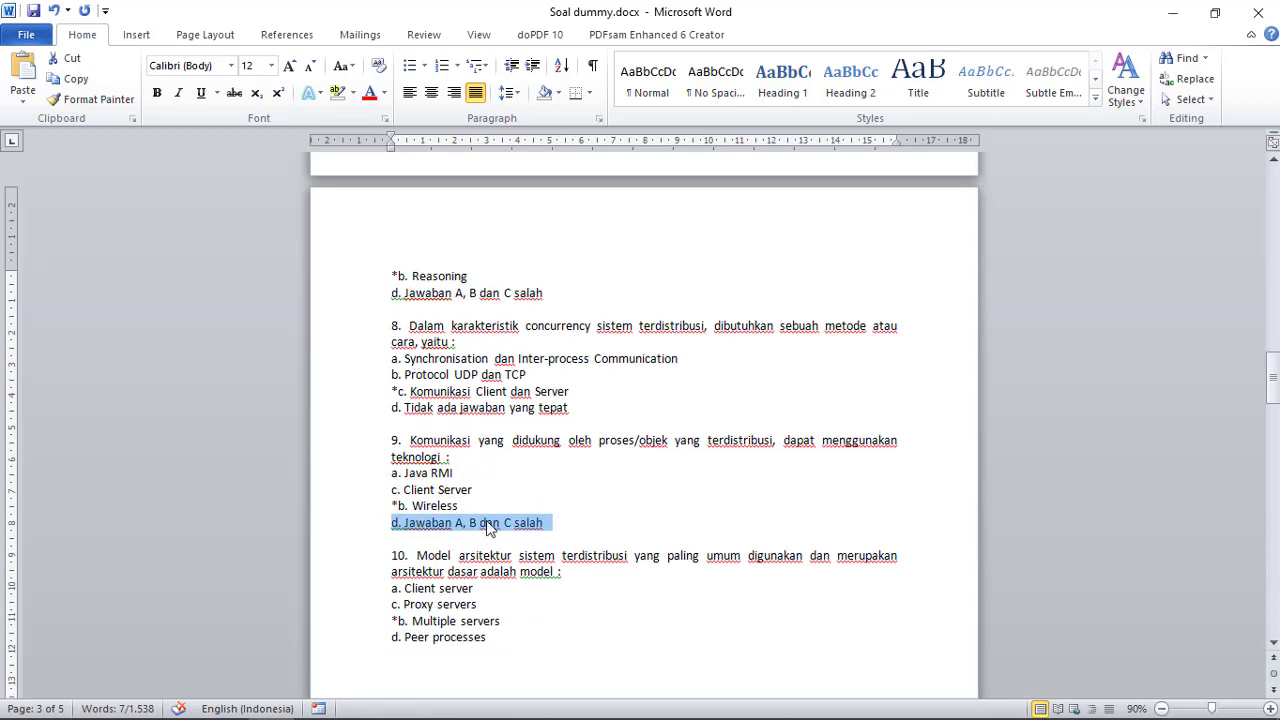
{"action": "scroll", "coordinate": [545, 527], "scroll_direction": "down", "scroll_amount": 1}
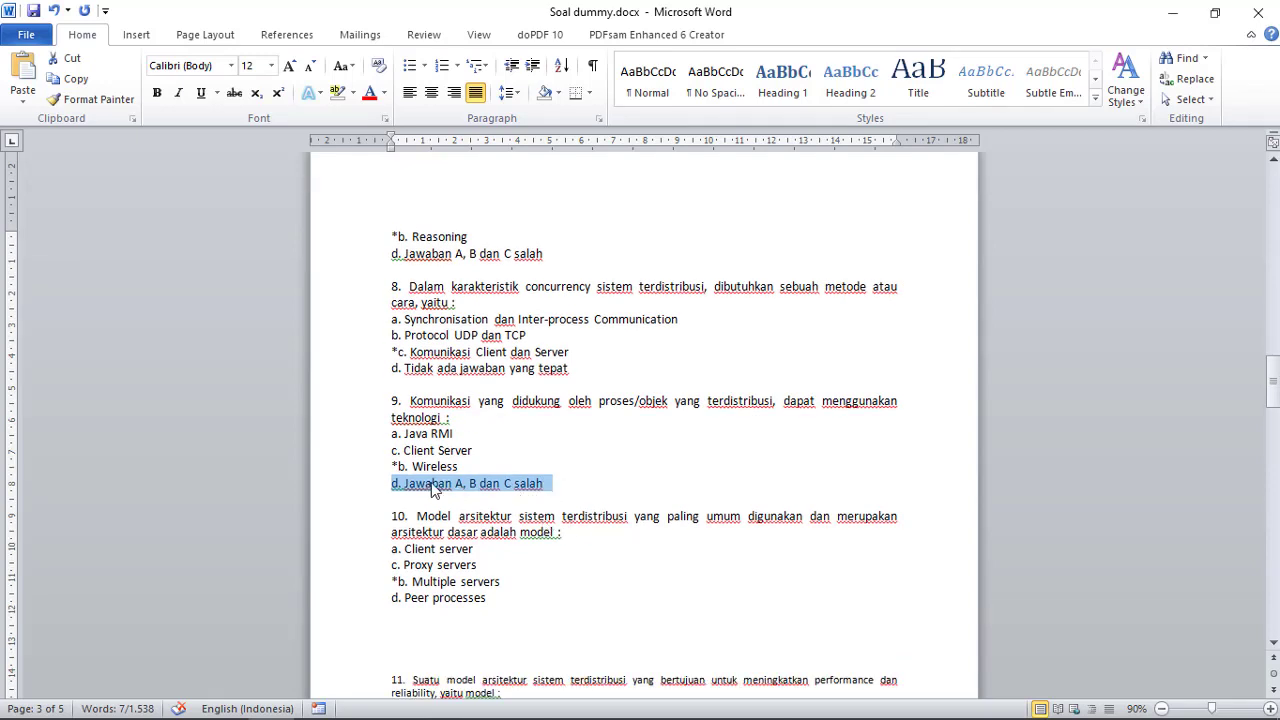
{"action": "left_click", "coordinate": [456, 486]}
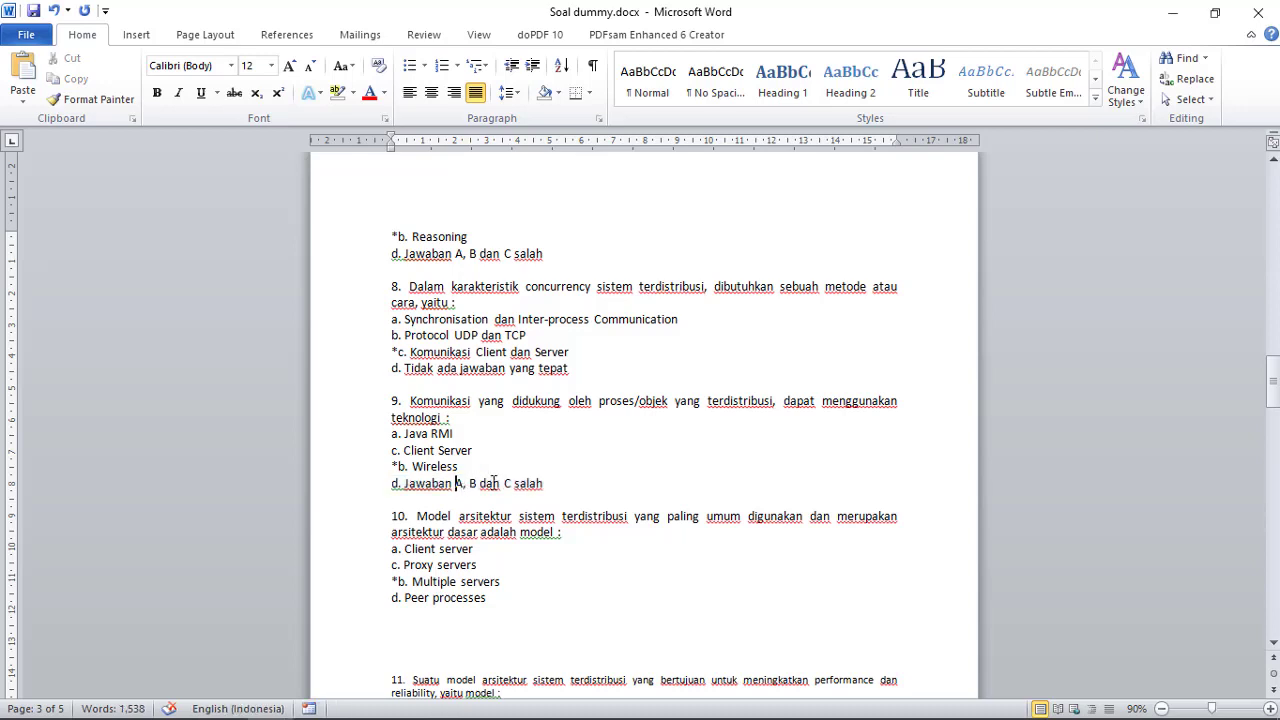
{"action": "key", "text": "shift+Right"}
{"action": "key", "text": "shift+Right"}
{"action": "key", "text": "shift+Right"}
{"action": "key", "text": "shift+Right"}
{"action": "key", "text": "shift+Right"}
{"action": "key", "text": "shift+Right"}
{"action": "key", "text": "shift+Right"}
{"action": "key", "text": "shift+Right"}
{"action": "key", "text": "shift+Right"}
{"action": "key", "text": "shift+Right"}
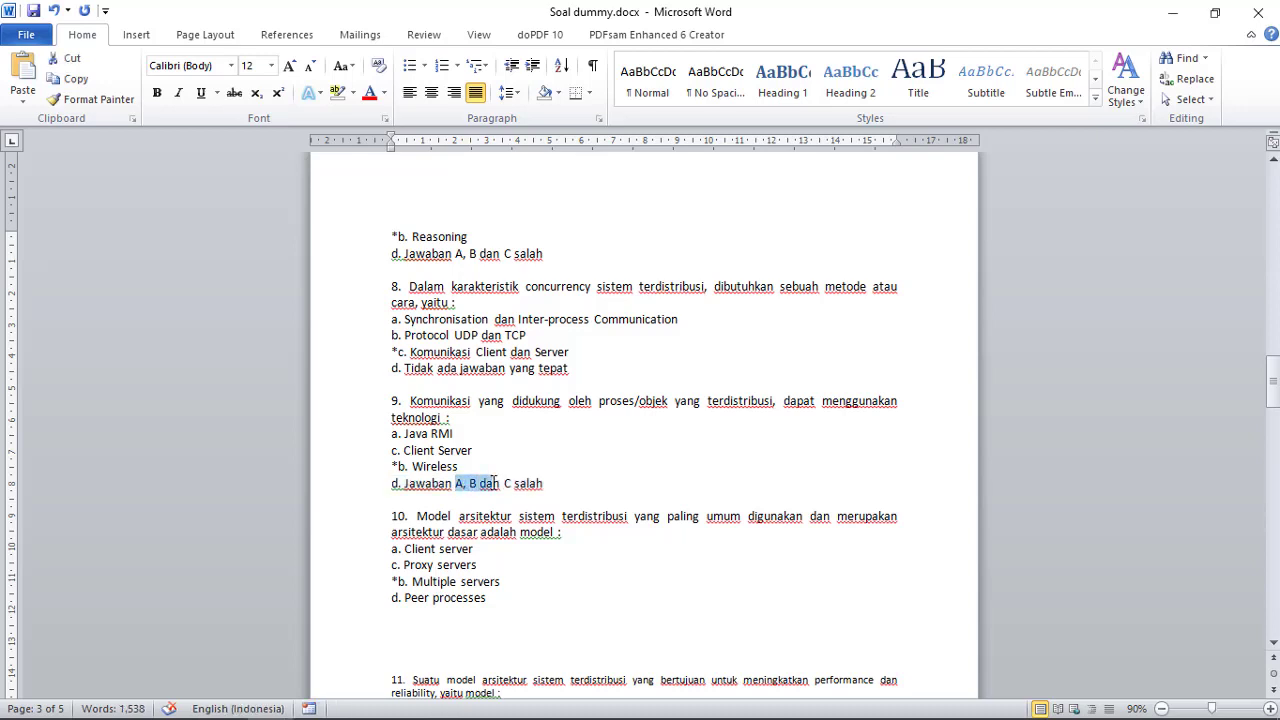
{"action": "key", "text": "shift+Right"}
{"action": "key", "text": "shift+Right"}
{"action": "key", "text": "shift+Right"}
{"action": "key", "text": "shift+Right"}
{"action": "key", "text": "shift+Right"}
{"action": "key", "text": "shift+Right"}
Step: Replace "Jawaban" in answer d of question 9 with "Pilihan jawaban lainnya tersebut salah"
{"action": "key", "text": "ctrl+Left"}
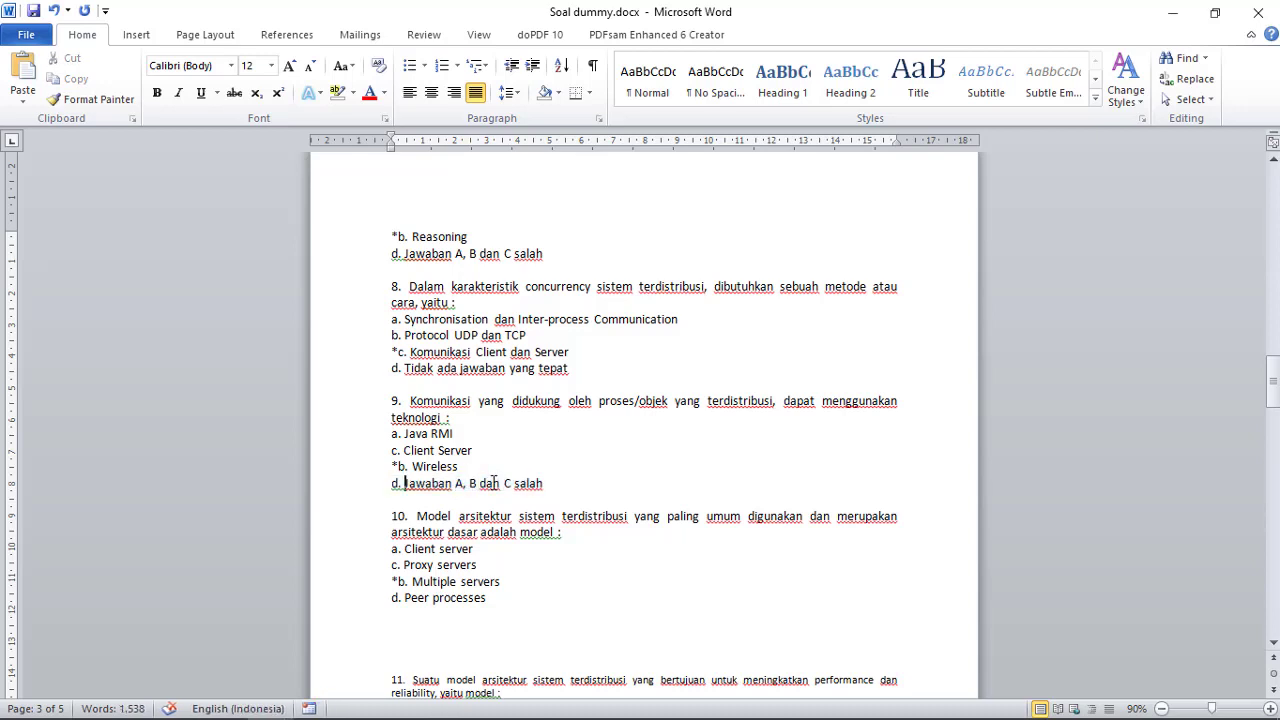
{"action": "type", "text": "Pilihan"}
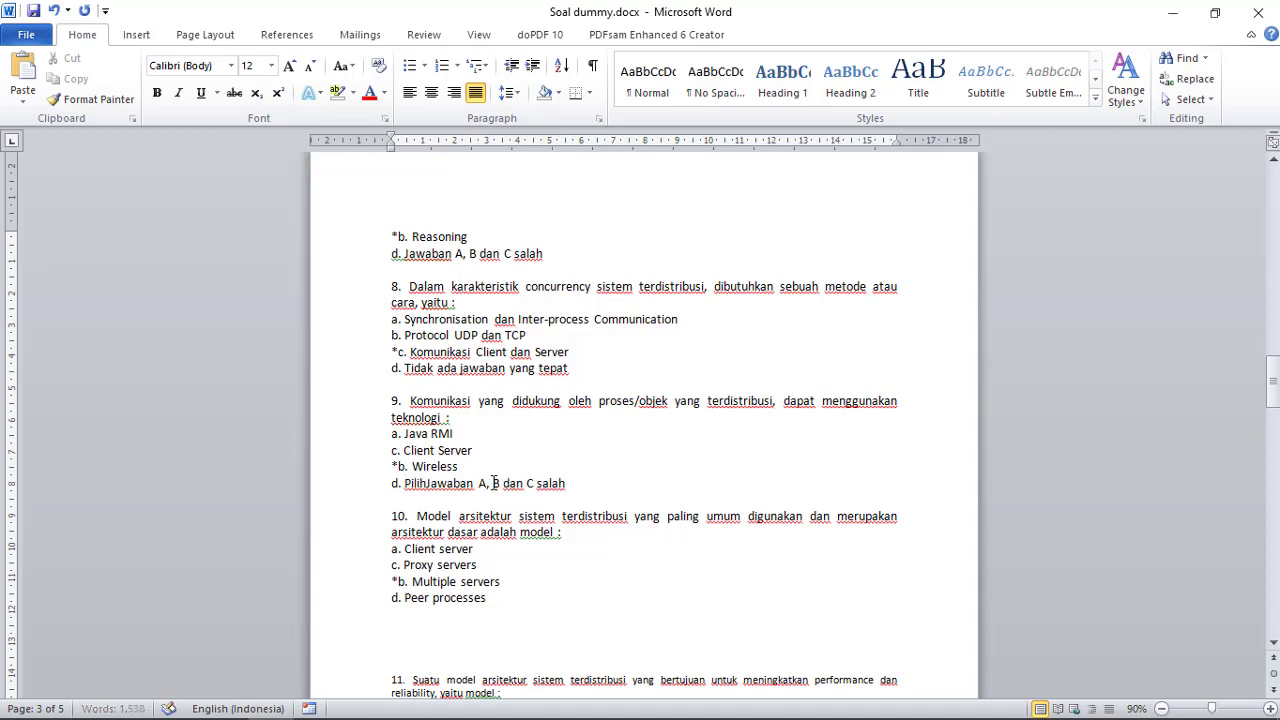
{"action": "key", "text": "Delete"}
{"action": "type", "text": "jawaban "}
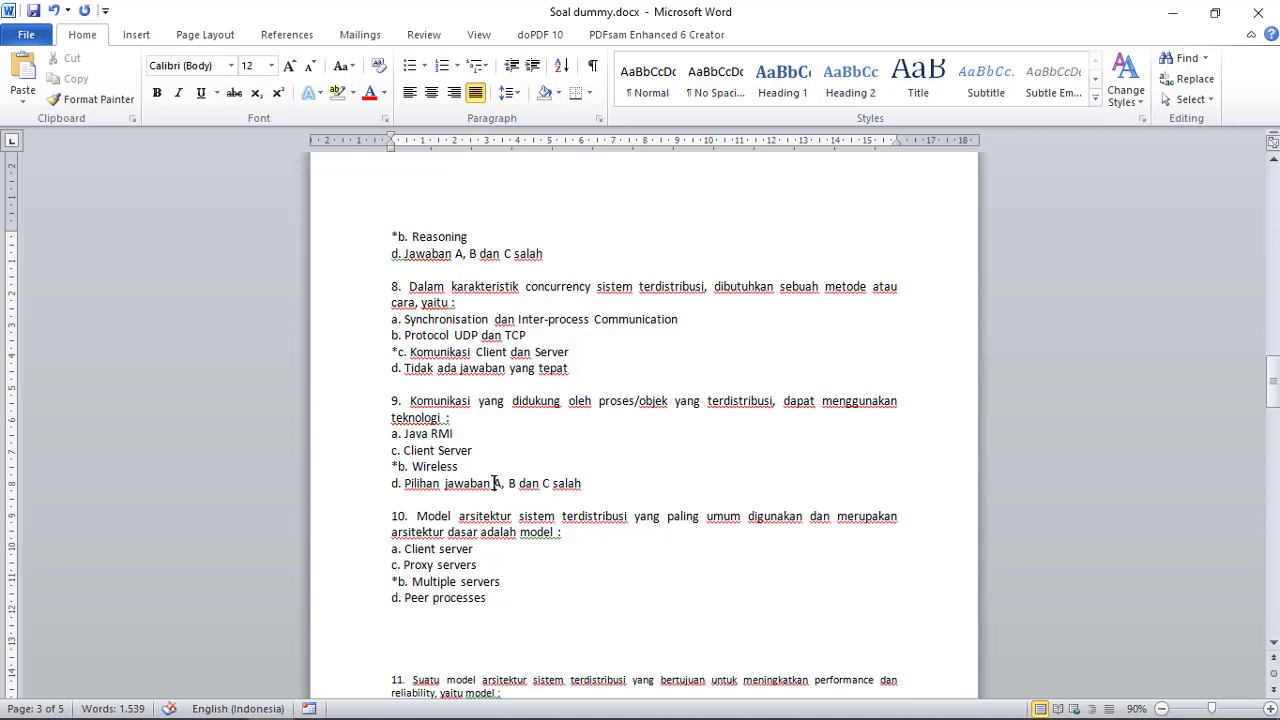
{"action": "type", "text": "lainnya ters"}
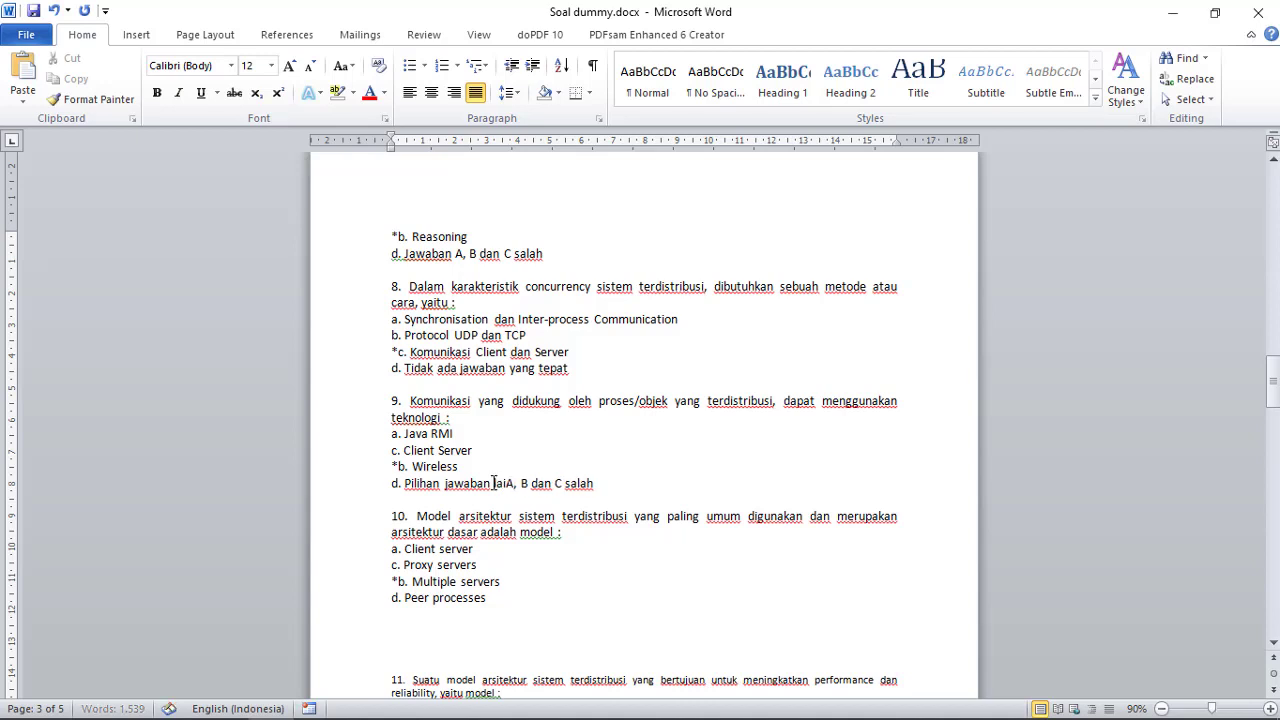
{"action": "type", "text": "ebut sala"}
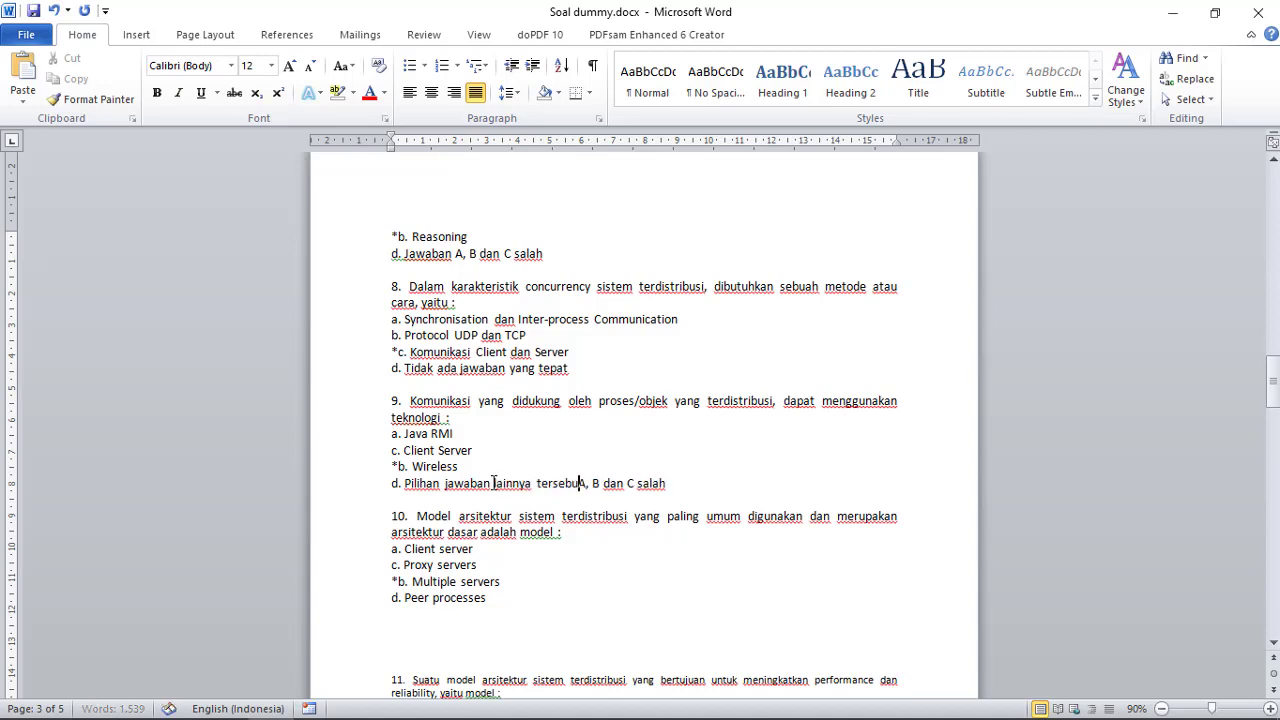
{"action": "type", "text": "h"}
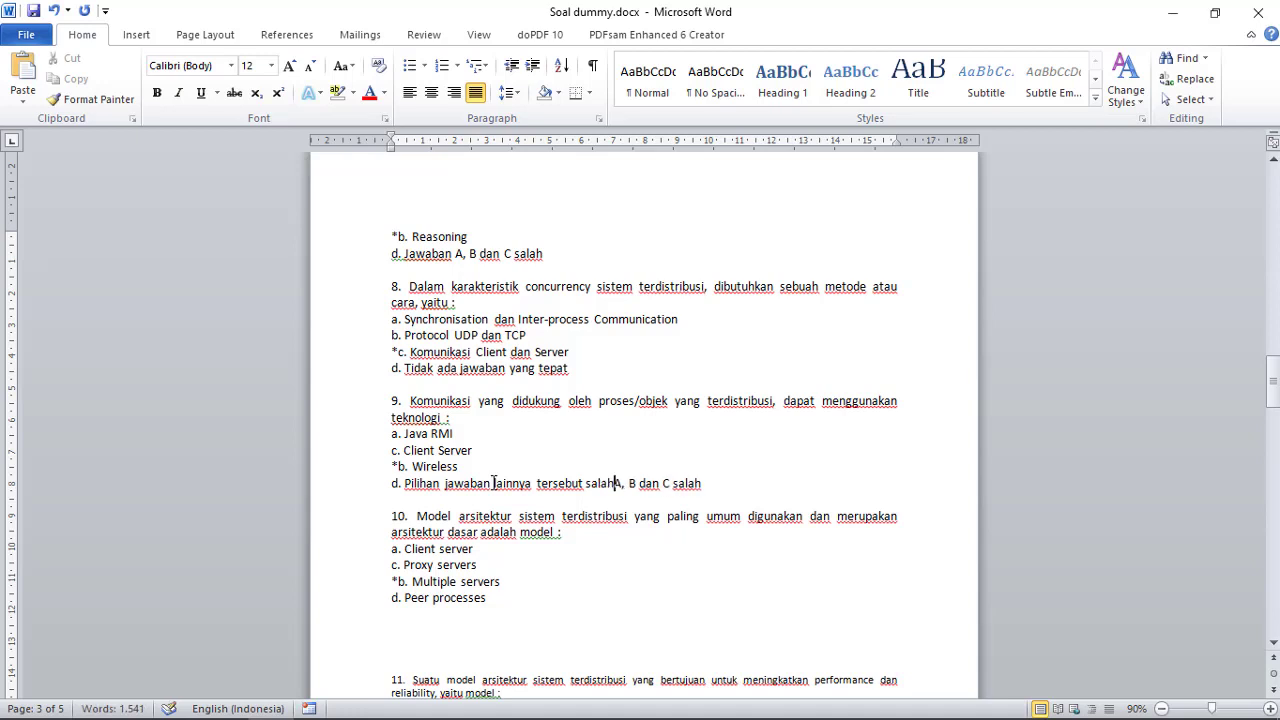
Step: Delete the letter references "A, B dan C" from answer d of question 9
{"action": "key", "text": "Delete"}
{"action": "key", "text": "Delete"}
{"action": "key", "text": "Delete"}
{"action": "key", "text": "Delete"}
{"action": "key", "text": "Delete"}
{"action": "key", "text": "Delete"}
{"action": "key", "text": "Delete"}
{"action": "key", "text": "Delete"}
{"action": "key", "text": "Delete"}
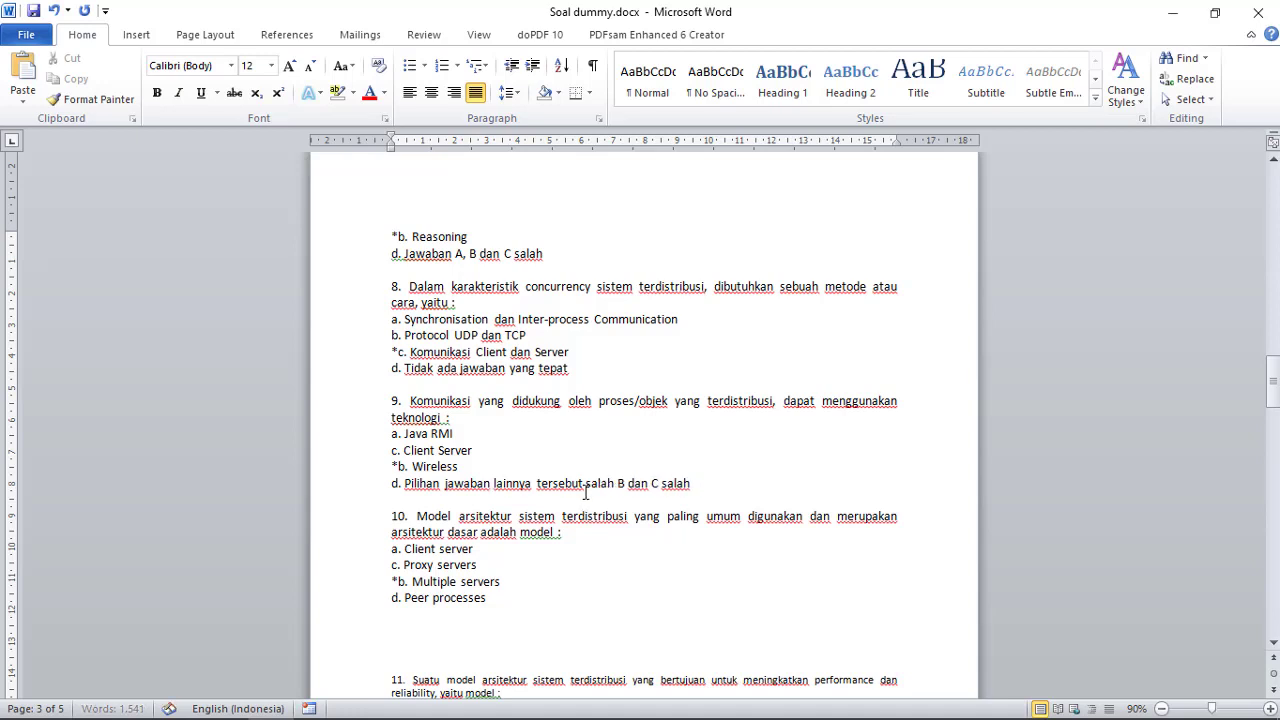
{"action": "key", "text": "Delete"}
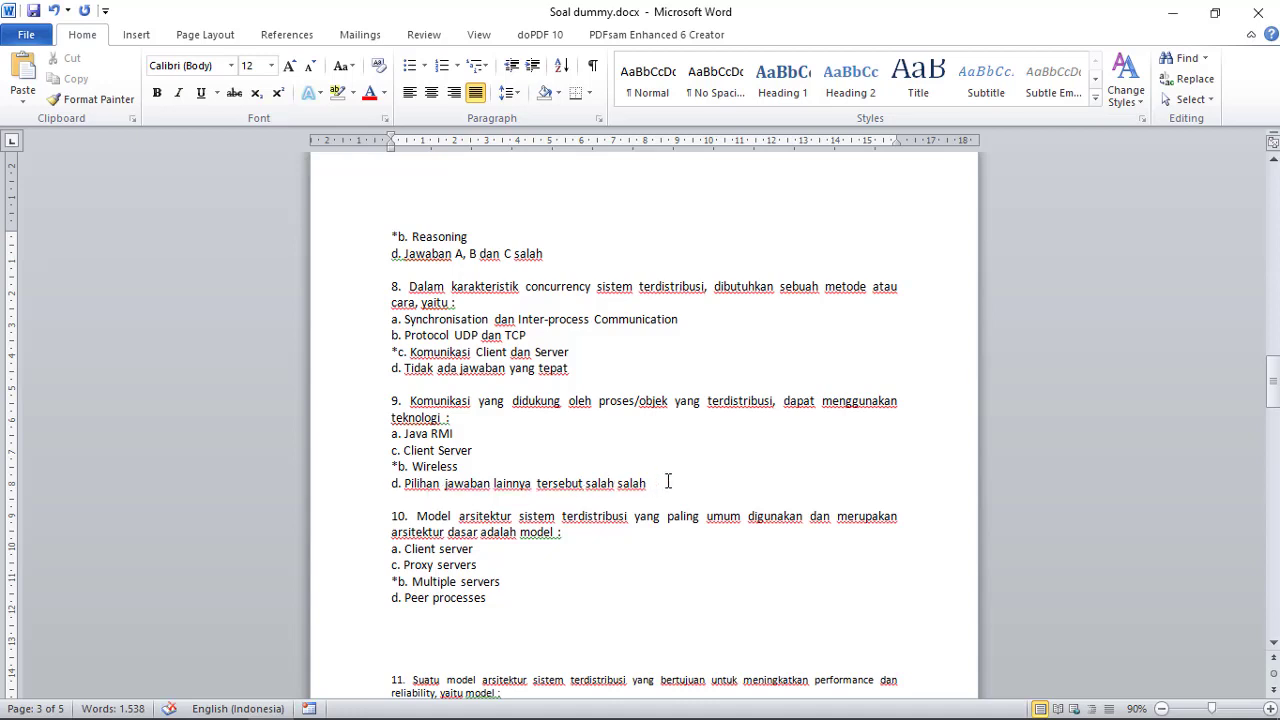
Step: Review the formatted questions from the start of the document through question 10, checking asterisks, images and answer lines
{"action": "scroll", "coordinate": [520, 569], "scroll_direction": "down", "scroll_amount": 1}
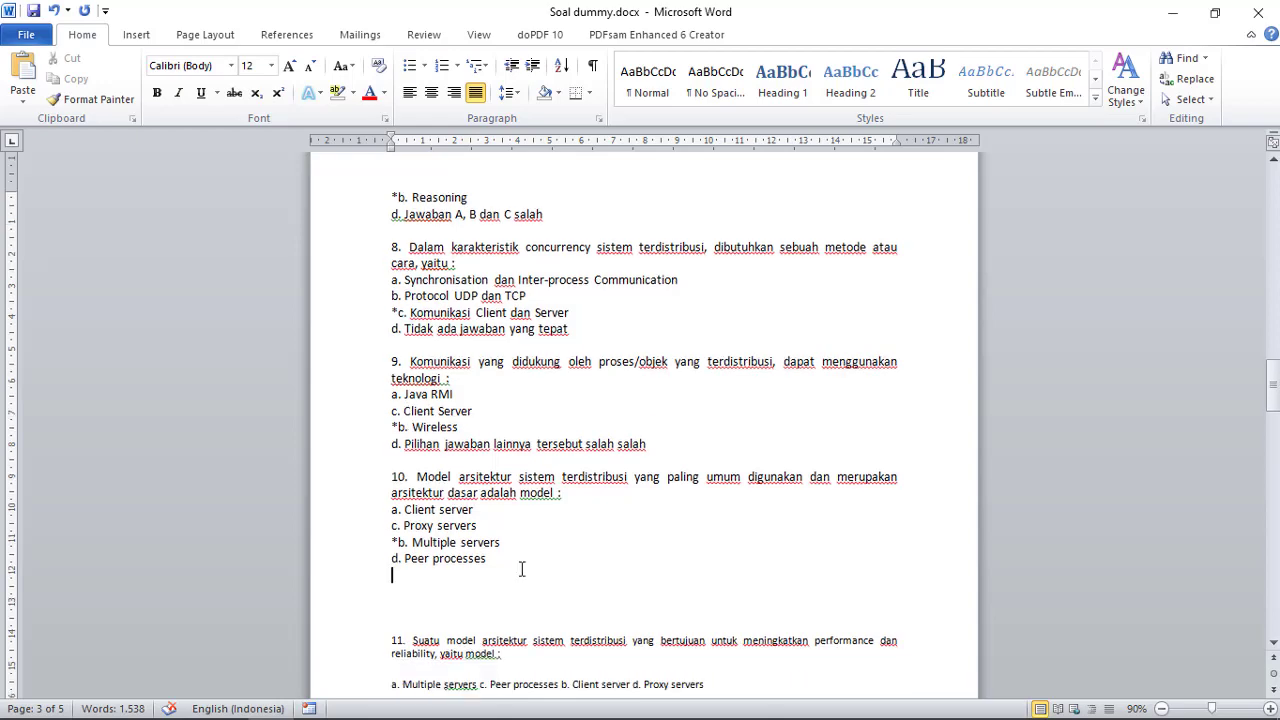
{"action": "scroll", "coordinate": [521, 569], "scroll_direction": "up", "scroll_amount": 2}
{"action": "scroll", "coordinate": [521, 569], "scroll_direction": "up", "scroll_amount": 20}
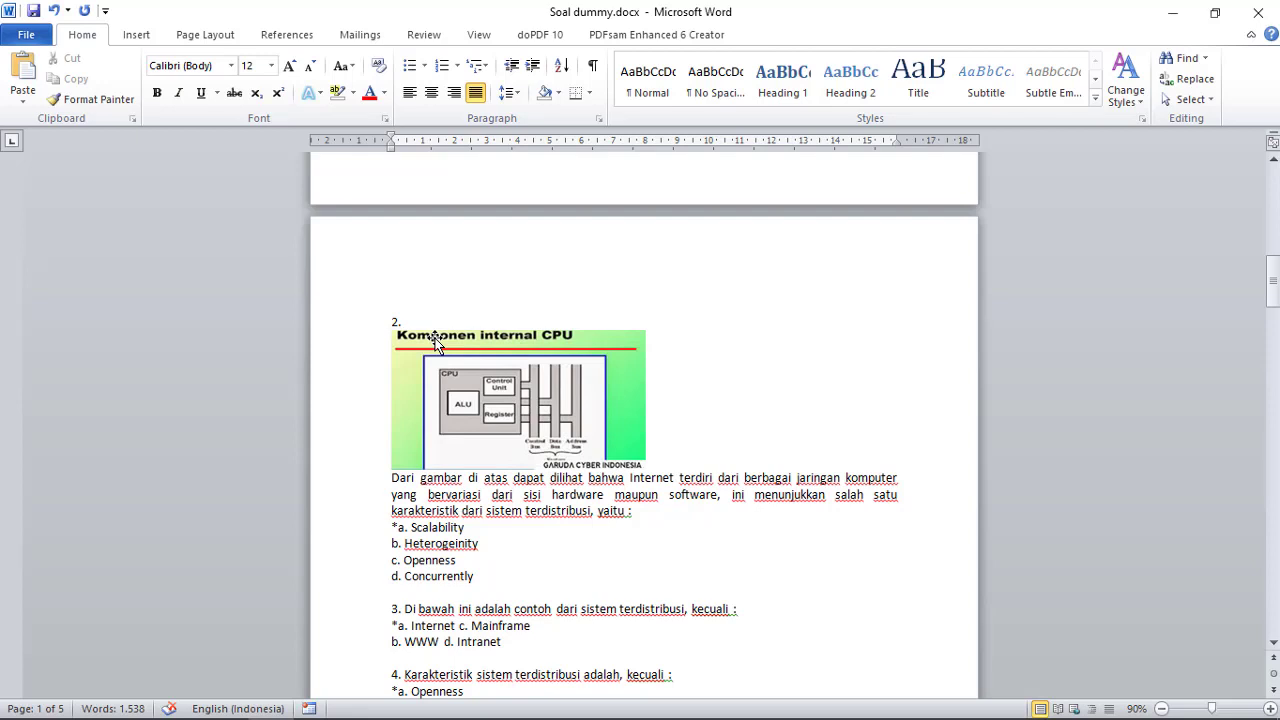
{"action": "scroll", "coordinate": [702, 501], "scroll_direction": "up", "scroll_amount": 1}
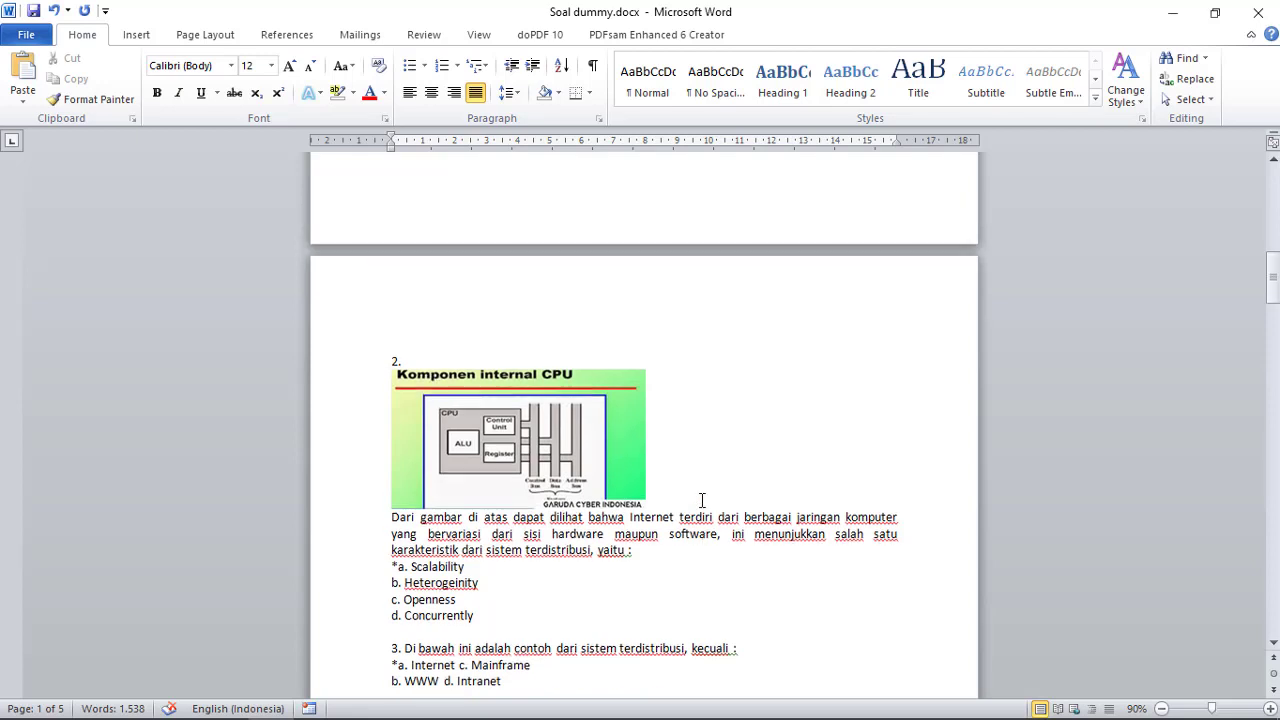
{"action": "scroll", "coordinate": [702, 501], "scroll_direction": "up", "scroll_amount": 20}
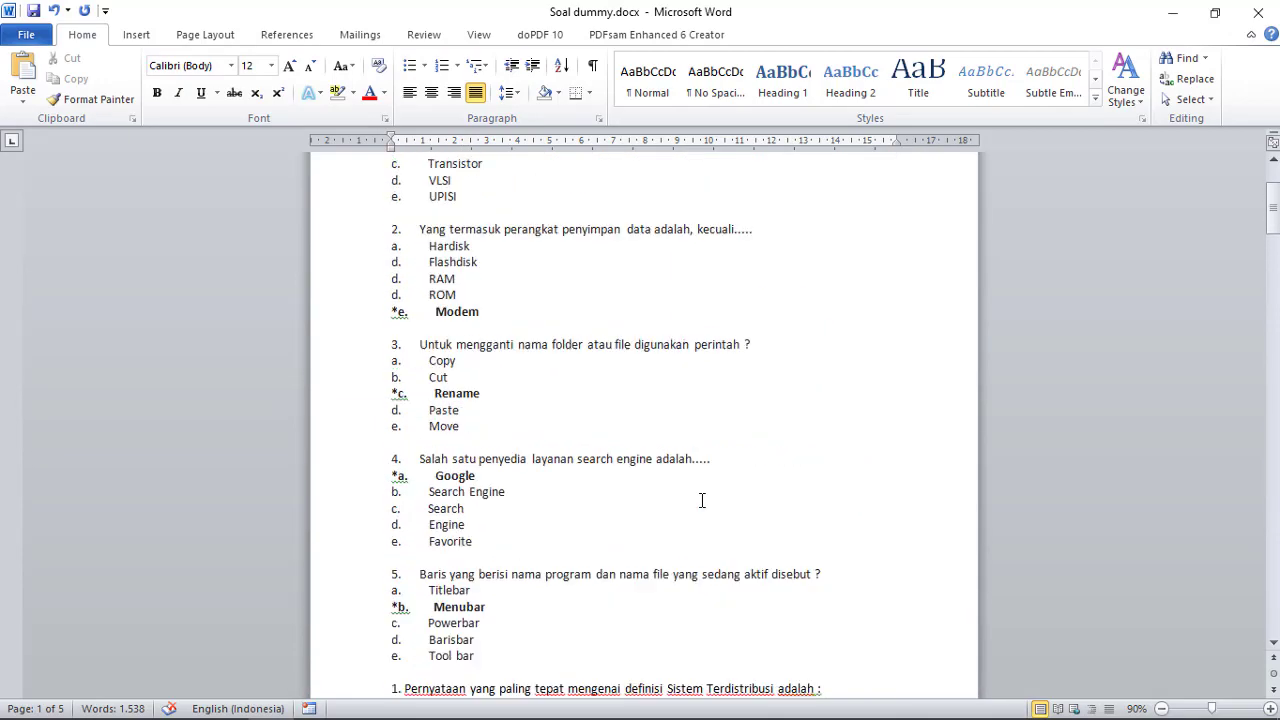
{"action": "scroll", "coordinate": [647, 424], "scroll_direction": "down", "scroll_amount": 20}
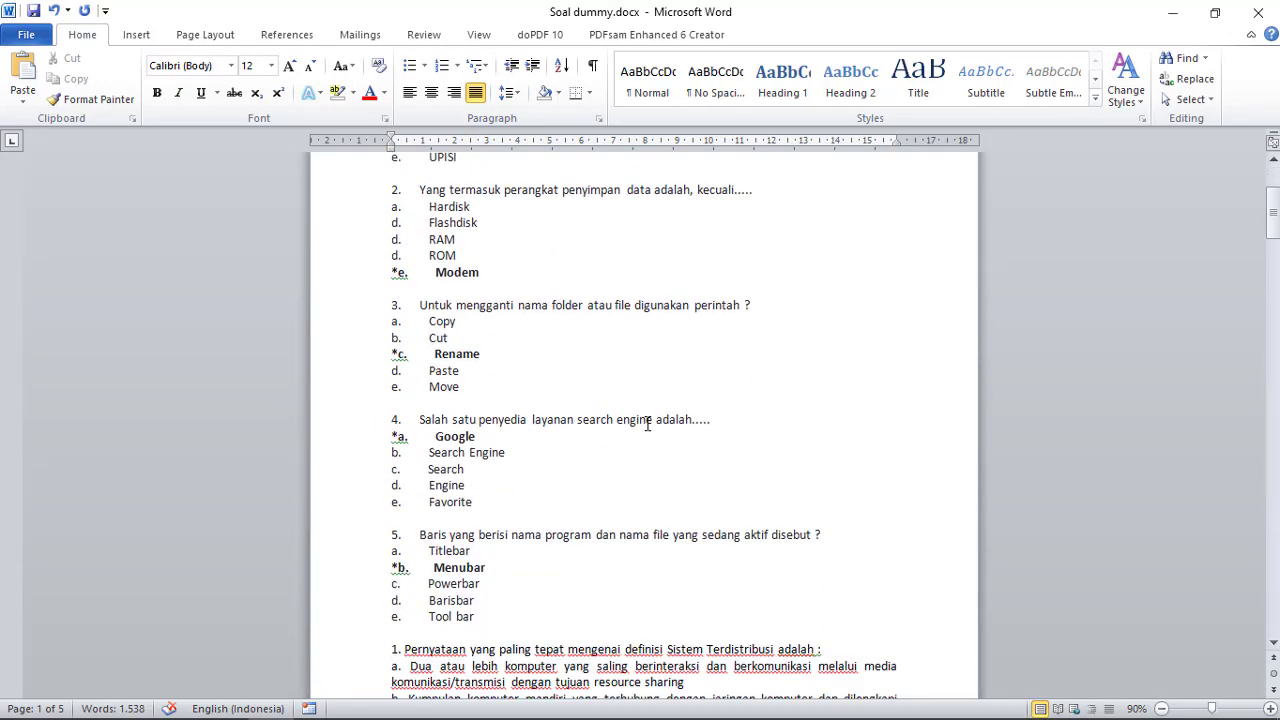
{"action": "scroll", "coordinate": [647, 424], "scroll_direction": "down", "scroll_amount": 10}
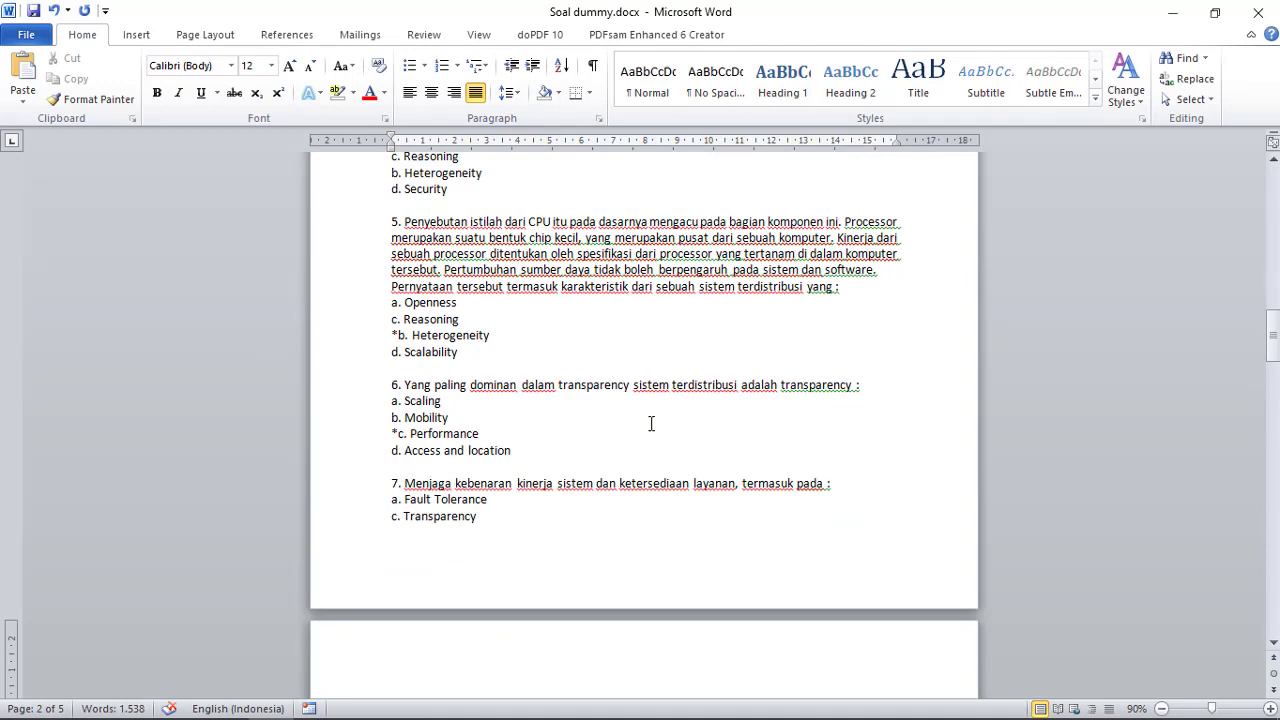
{"action": "scroll", "coordinate": [651, 424], "scroll_direction": "up", "scroll_amount": 2}
{"action": "scroll", "coordinate": [651, 424], "scroll_direction": "down", "scroll_amount": 5}
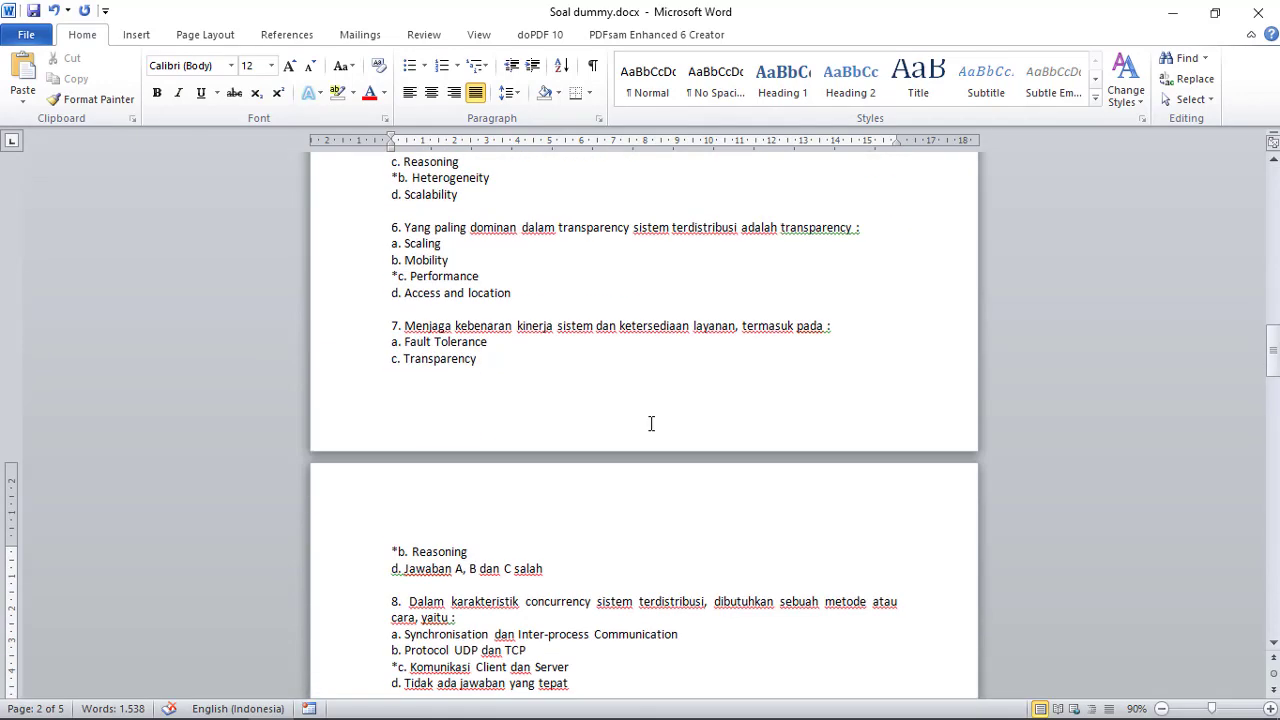
{"action": "scroll", "coordinate": [651, 424], "scroll_direction": "down", "scroll_amount": 9}
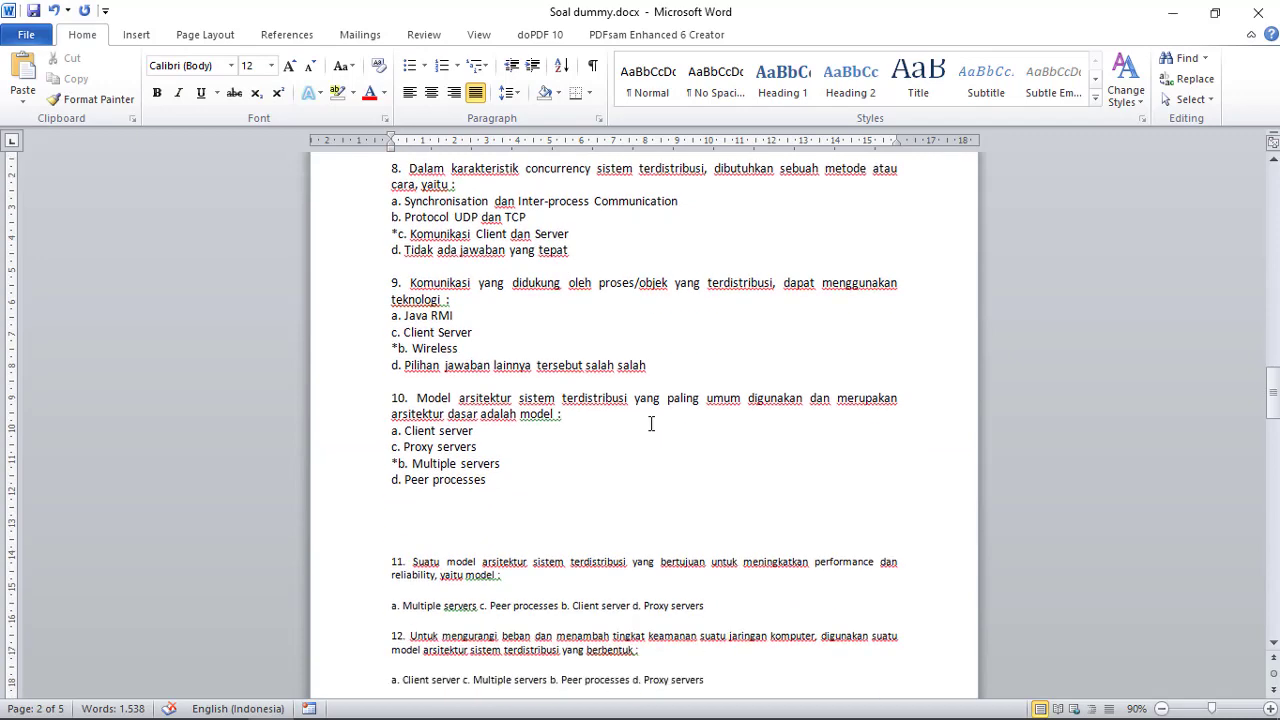
{"action": "scroll", "coordinate": [651, 424], "scroll_direction": "up", "scroll_amount": 3}
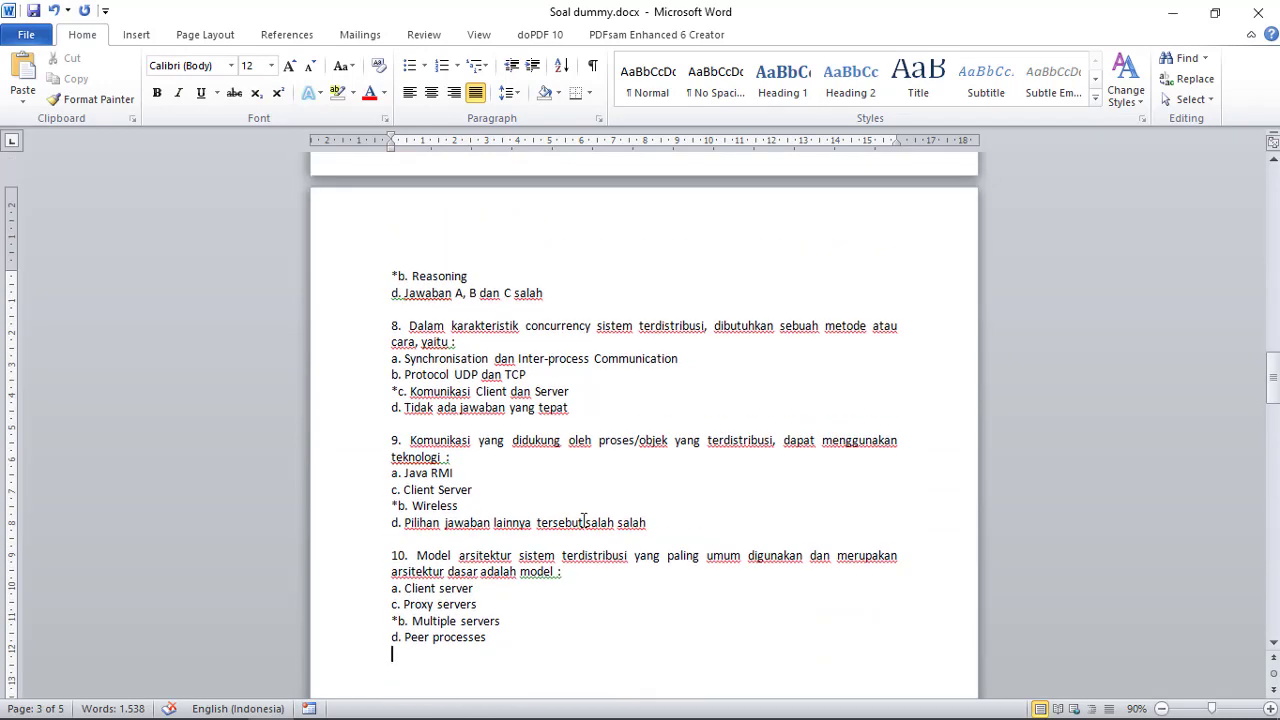
Step: Highlight questions 9 and 10 with all their answer options, and clear the selection
{"action": "left_click", "coordinate": [517, 637]}
{"action": "left_click_drag", "start_coordinate": [517, 630], "coordinate": [390, 440]}
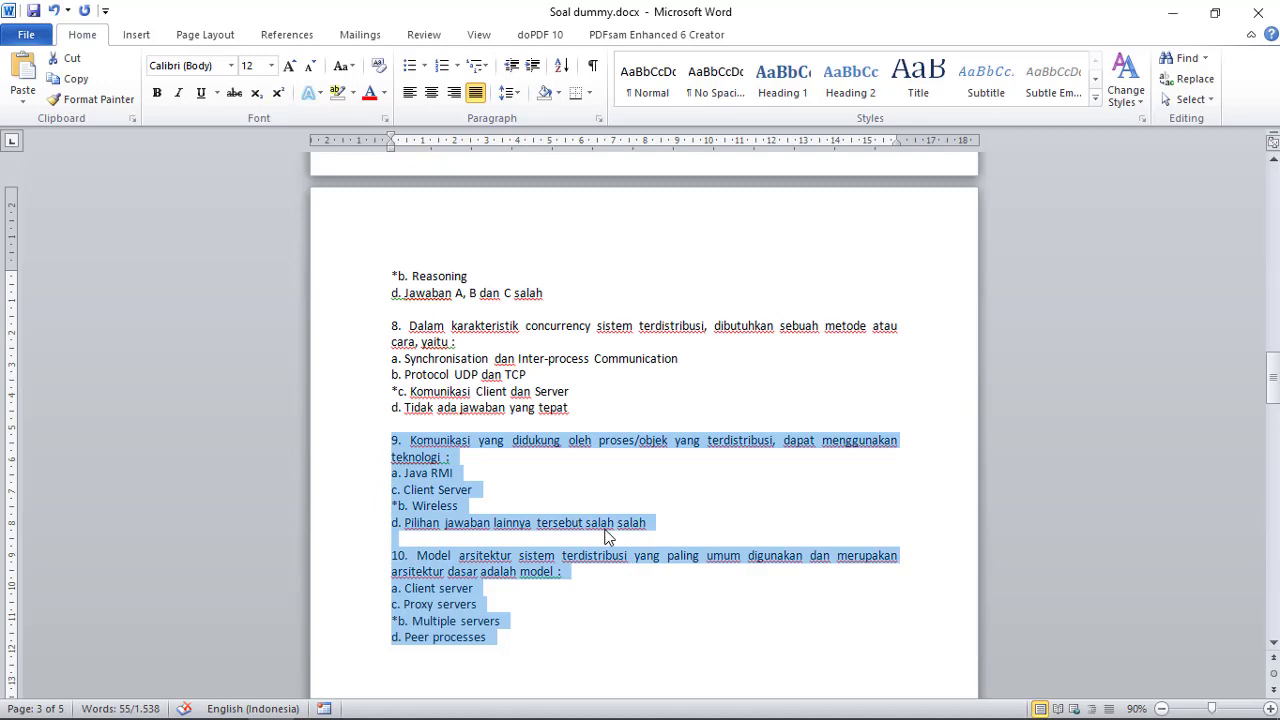
{"action": "left_click", "coordinate": [583, 408]}
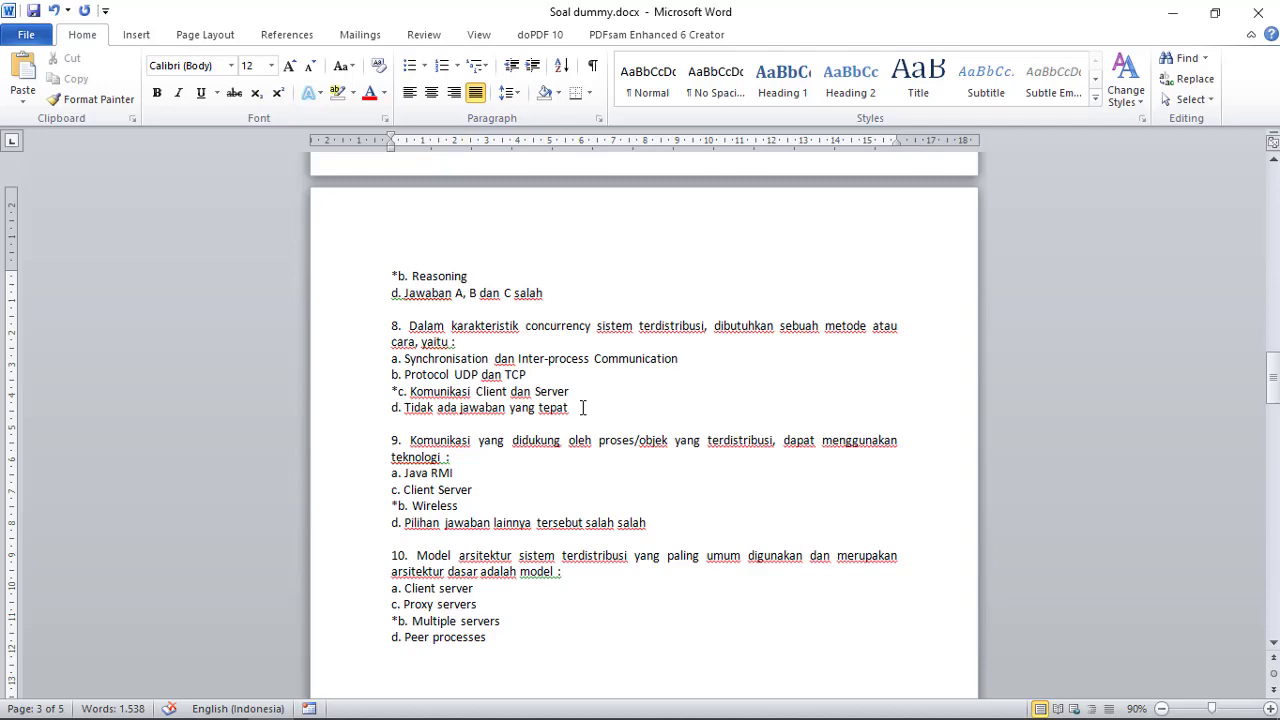
Step: Copy all questions from the start of the document through question 10 of the second question set
{"action": "scroll", "coordinate": [583, 449], "scroll_direction": "down", "scroll_amount": 3}
{"action": "scroll", "coordinate": [567, 520], "scroll_direction": "up", "scroll_amount": 2}
{"action": "scroll", "coordinate": [383, 377], "scroll_direction": "up", "scroll_amount": 15}
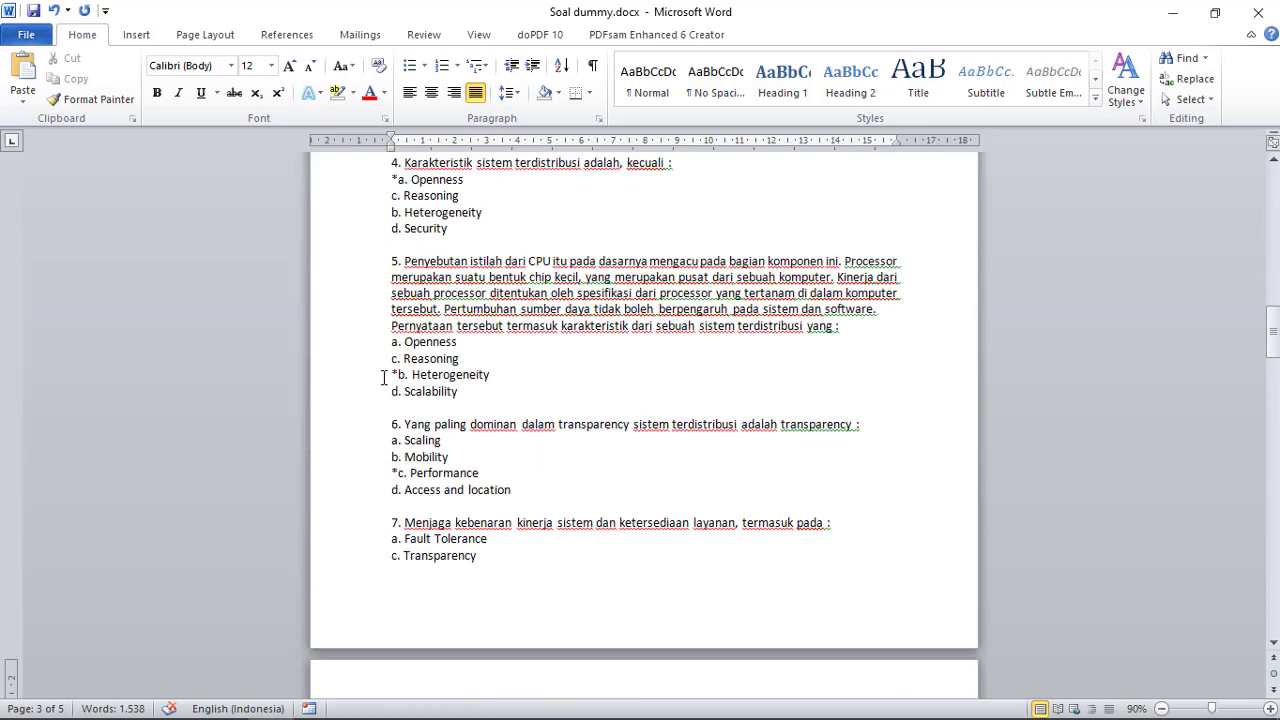
{"action": "scroll", "coordinate": [383, 377], "scroll_direction": "up", "scroll_amount": 15}
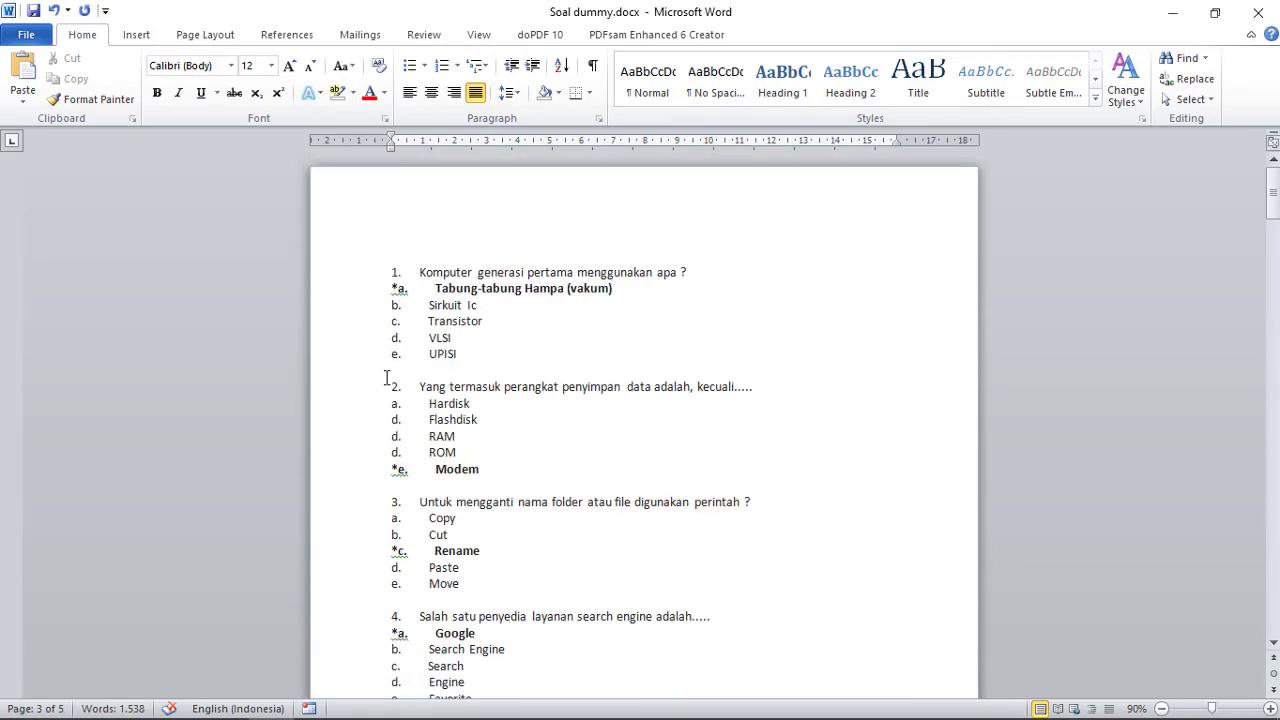
{"action": "left_click", "coordinate": [394, 270]}
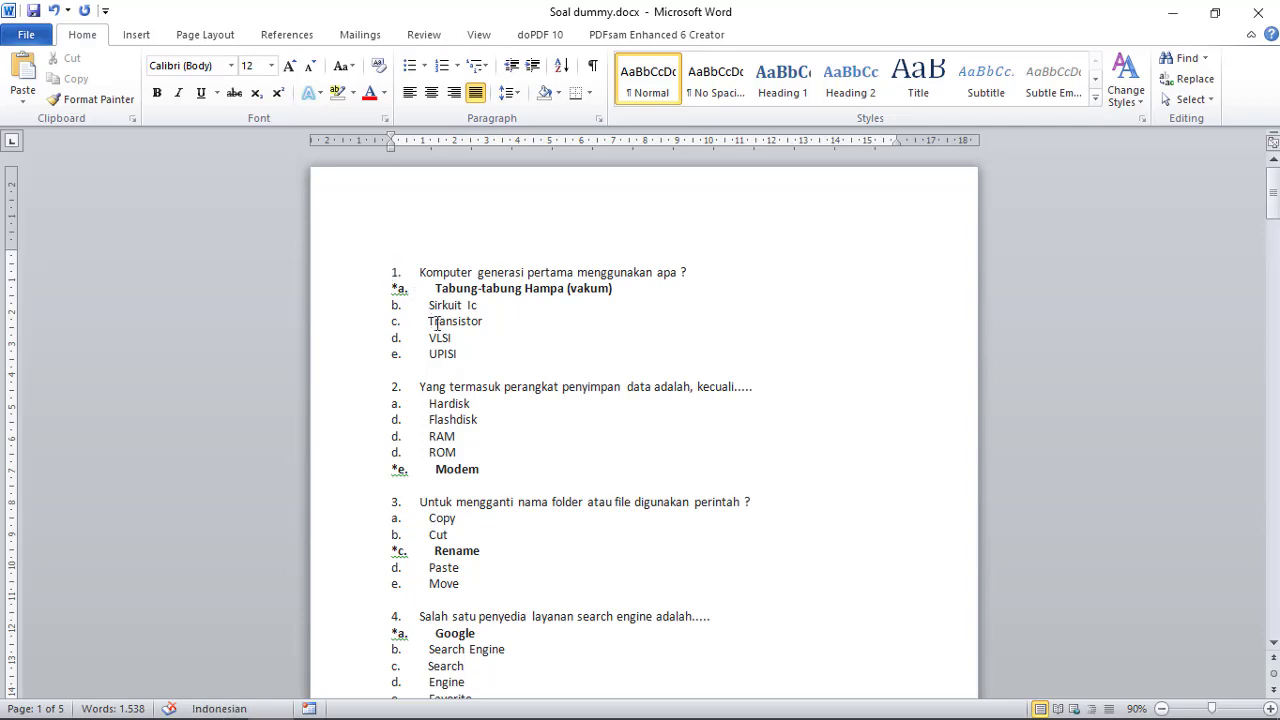
{"action": "scroll", "coordinate": [440, 330], "scroll_direction": "down", "scroll_amount": 20}
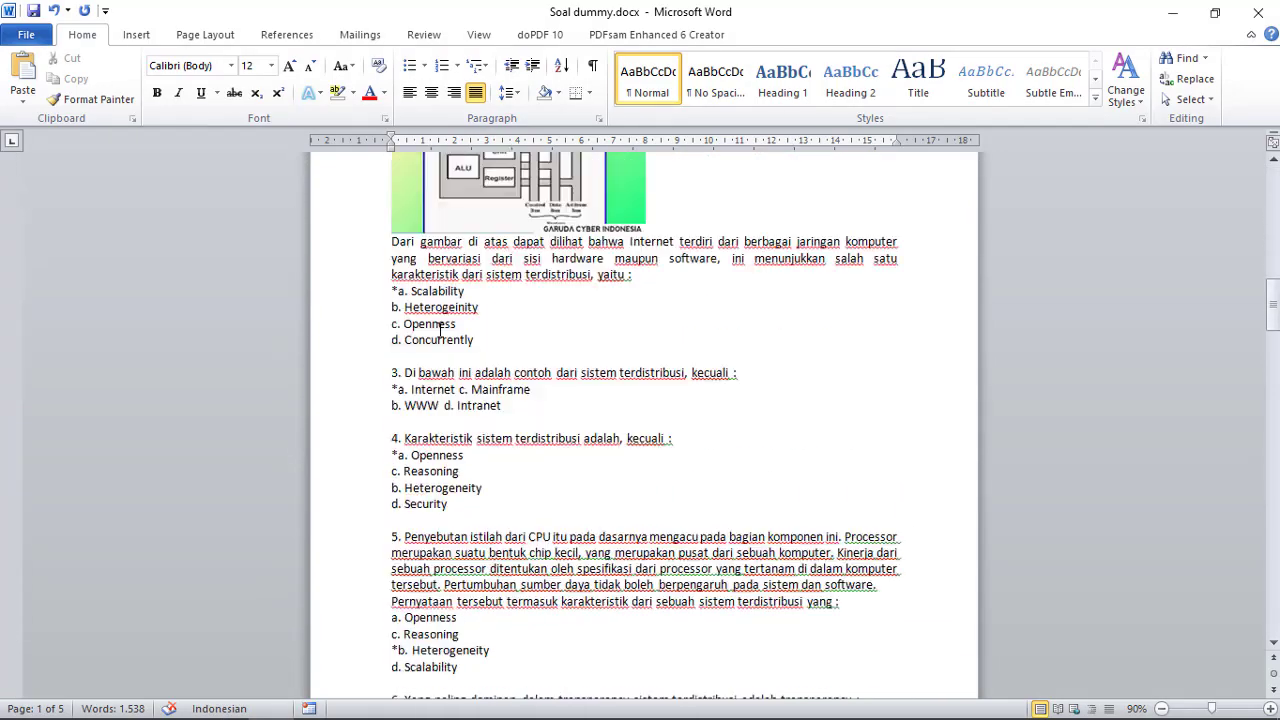
{"action": "scroll", "coordinate": [440, 330], "scroll_direction": "down", "scroll_amount": 15}
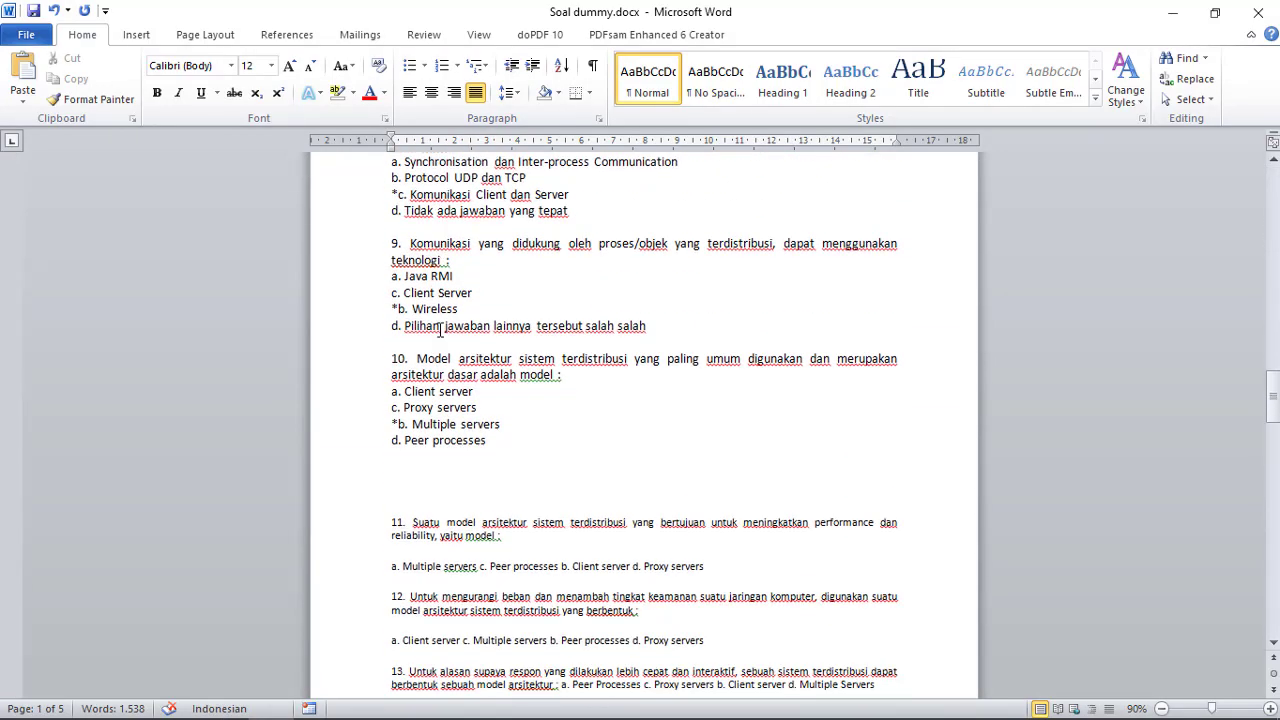
{"action": "scroll", "coordinate": [441, 333], "scroll_direction": "up", "scroll_amount": 2}
{"action": "left_click_drag", "start_coordinate": [514, 517], "coordinate": [357, 23]}
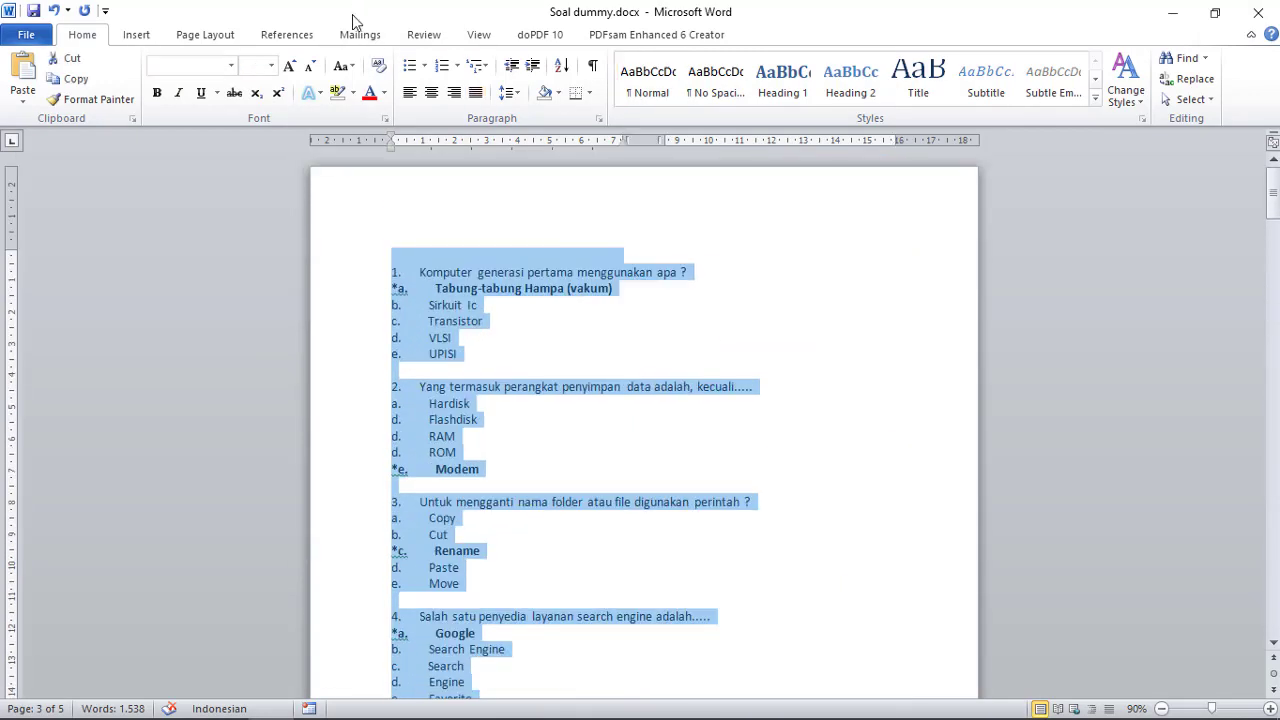
{"action": "right_click", "coordinate": [433, 288]}
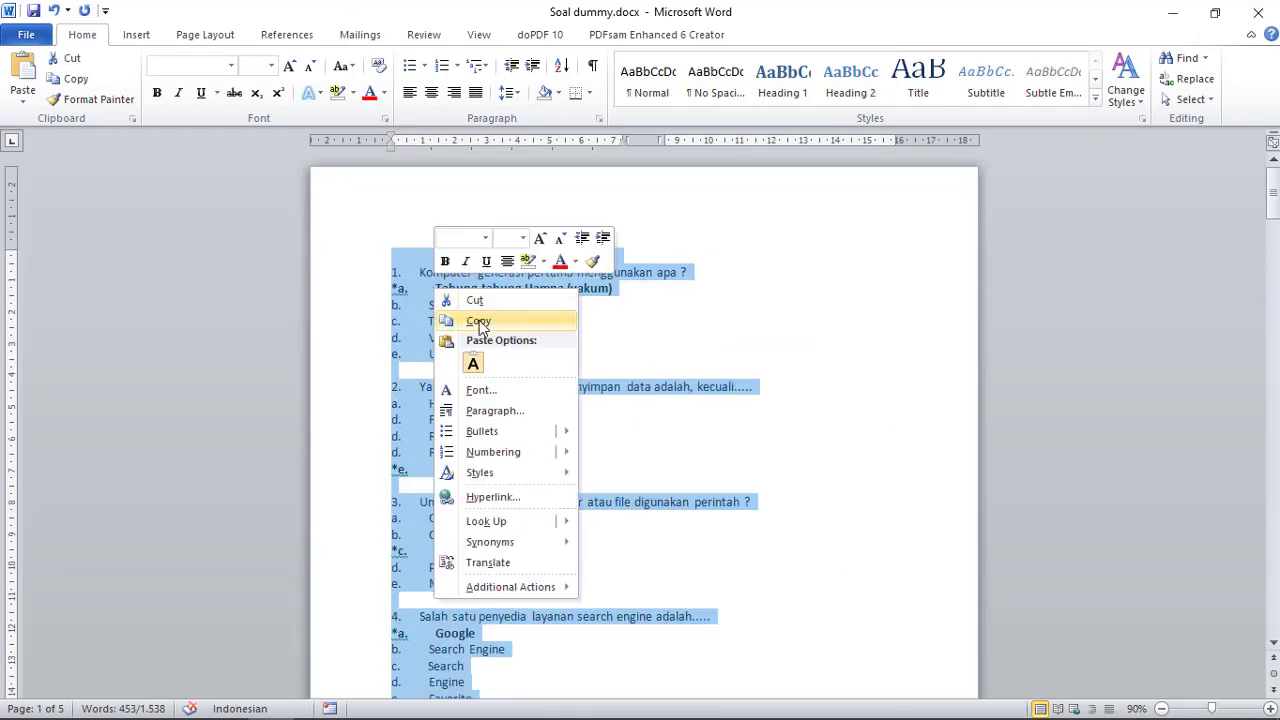
{"action": "left_click", "coordinate": [479, 320]}
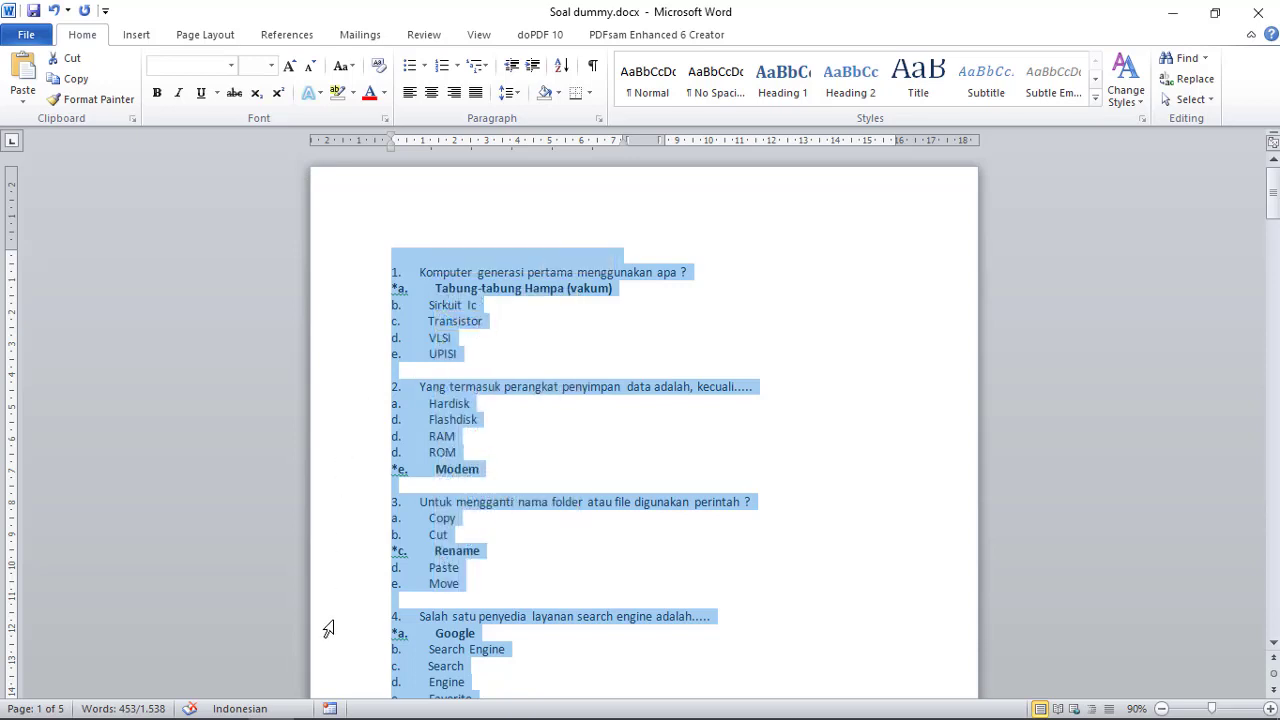
Step: Switch to Chrome and reopen the bookmarked Blackboard Test Generator page, leaving the question formatting instructions
{"action": "mouse_move", "coordinate": [325, 715]}
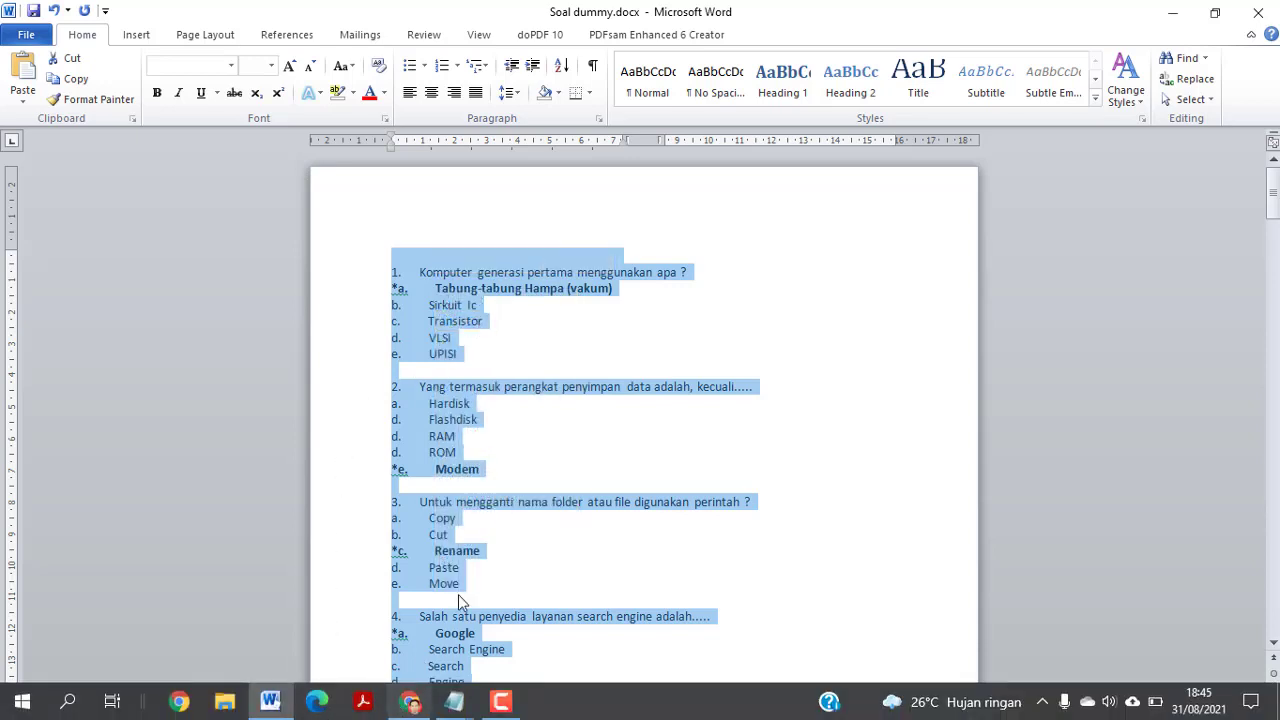
{"action": "left_click", "coordinate": [410, 702]}
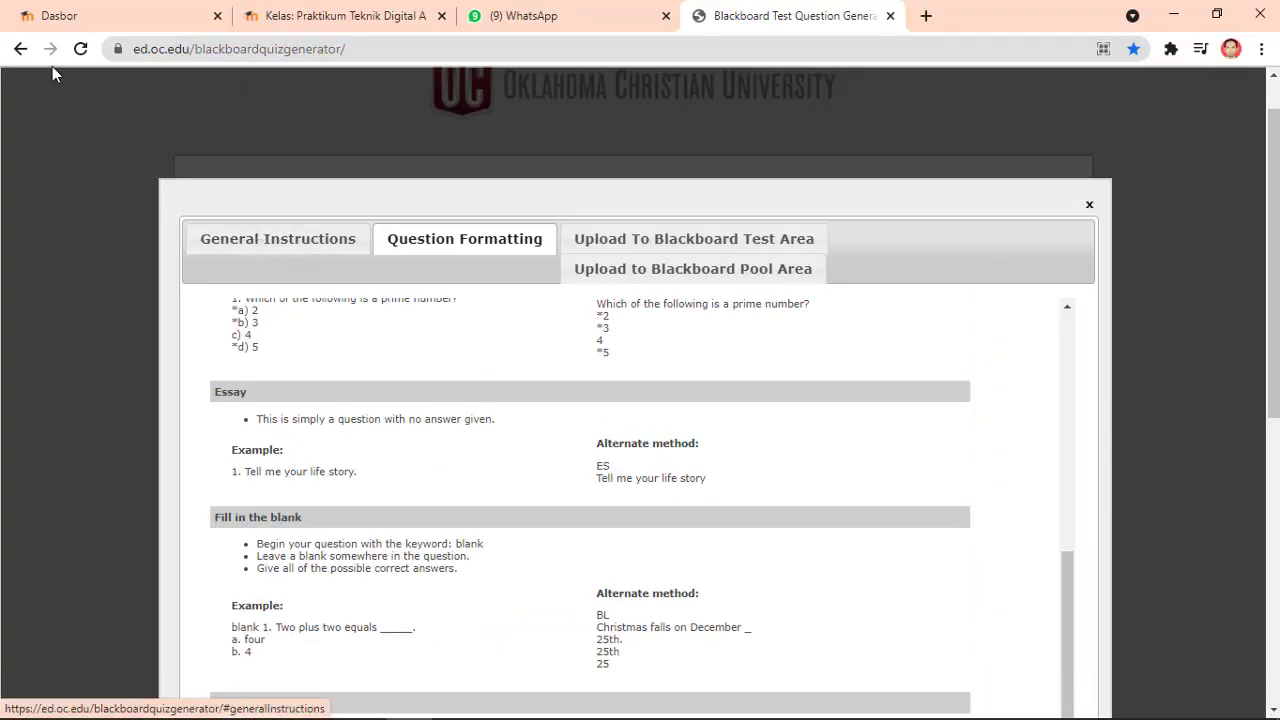
{"action": "left_click", "coordinate": [20, 49]}
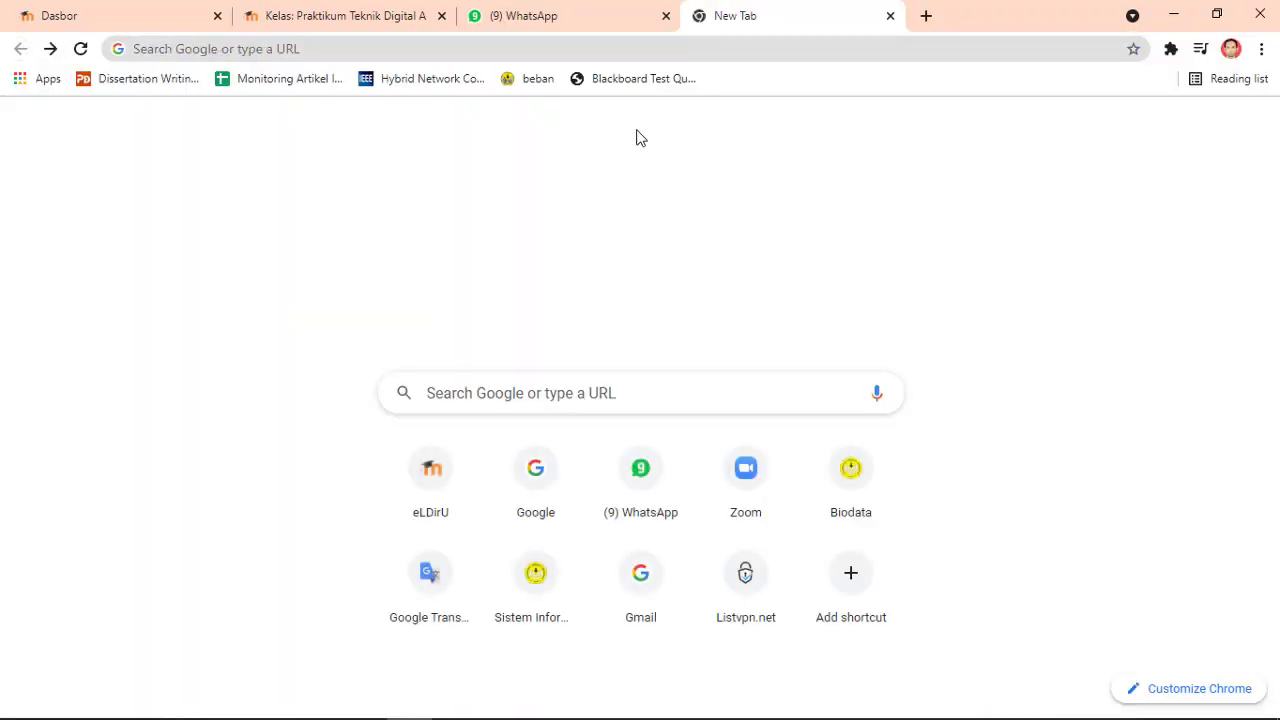
{"action": "left_click", "coordinate": [628, 82]}
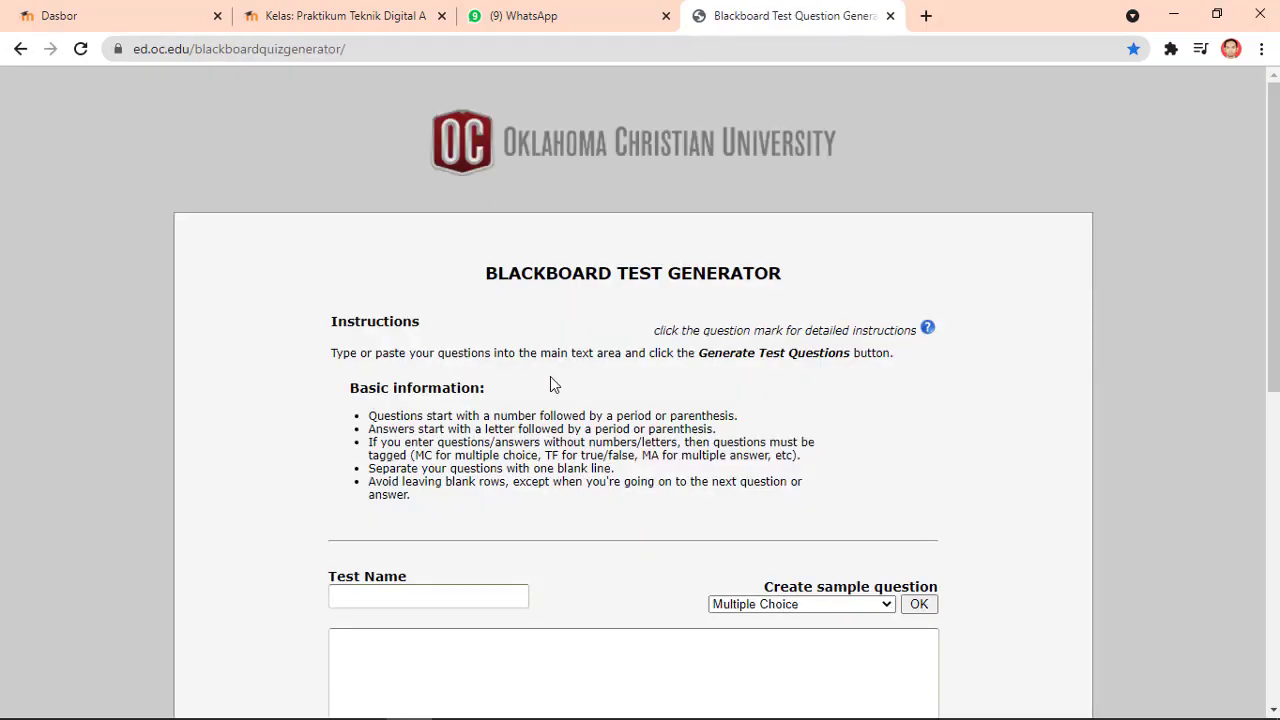
Step: Name the test "Contoh soal"
{"action": "scroll", "coordinate": [550, 376], "scroll_direction": "down", "scroll_amount": 3}
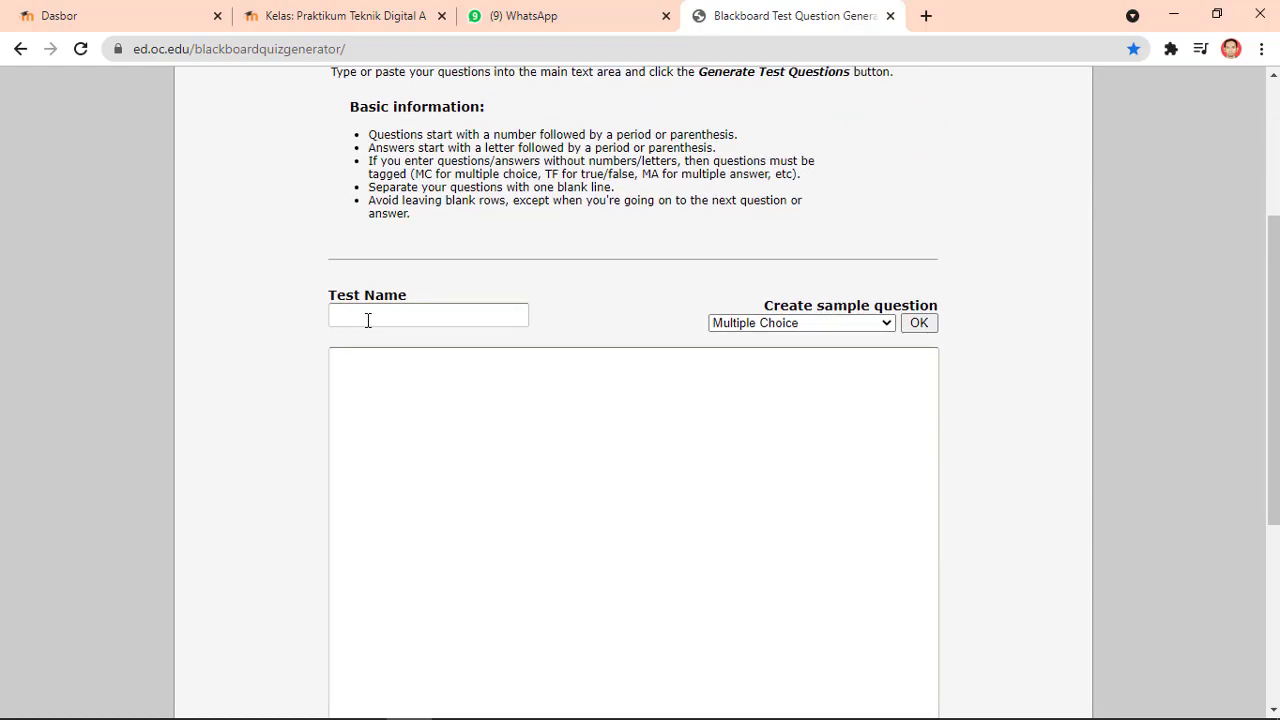
{"action": "left_click", "coordinate": [378, 311]}
{"action": "type", "text": "Con"}
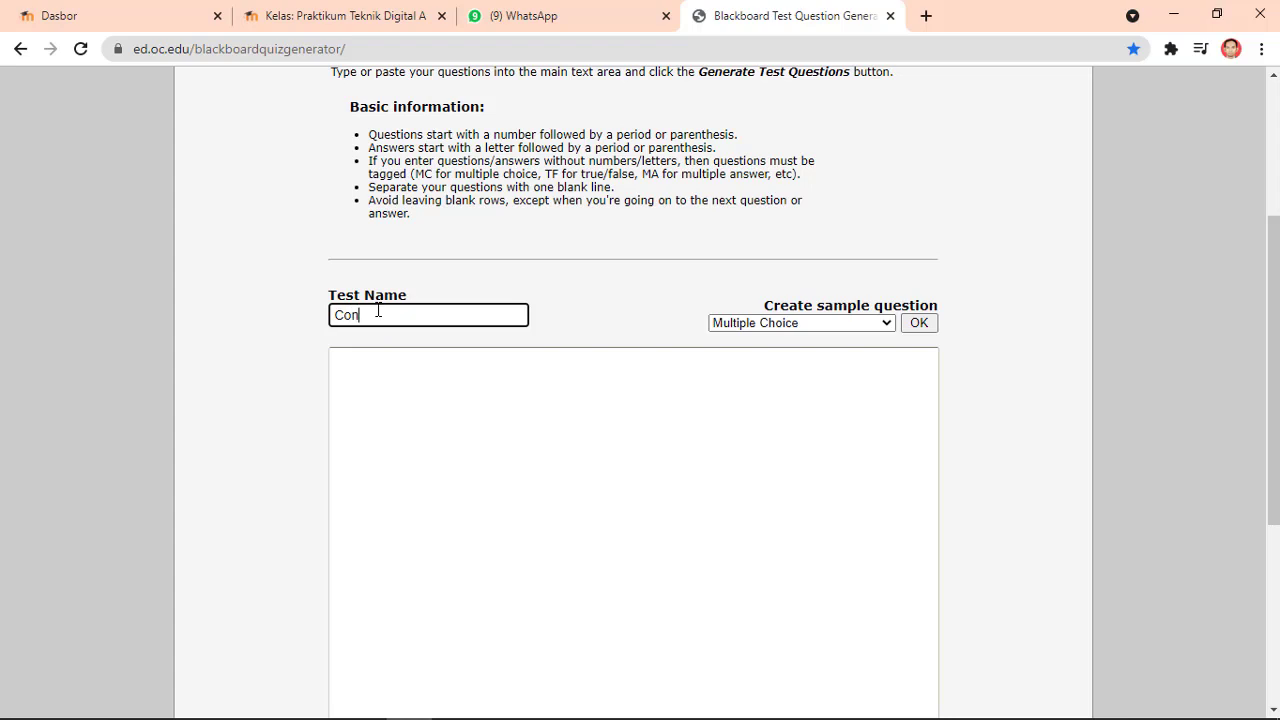
{"action": "type", "text": "toh soal"}
Step: Paste the copied questions into the generator's main question text area
{"action": "left_click", "coordinate": [403, 395]}
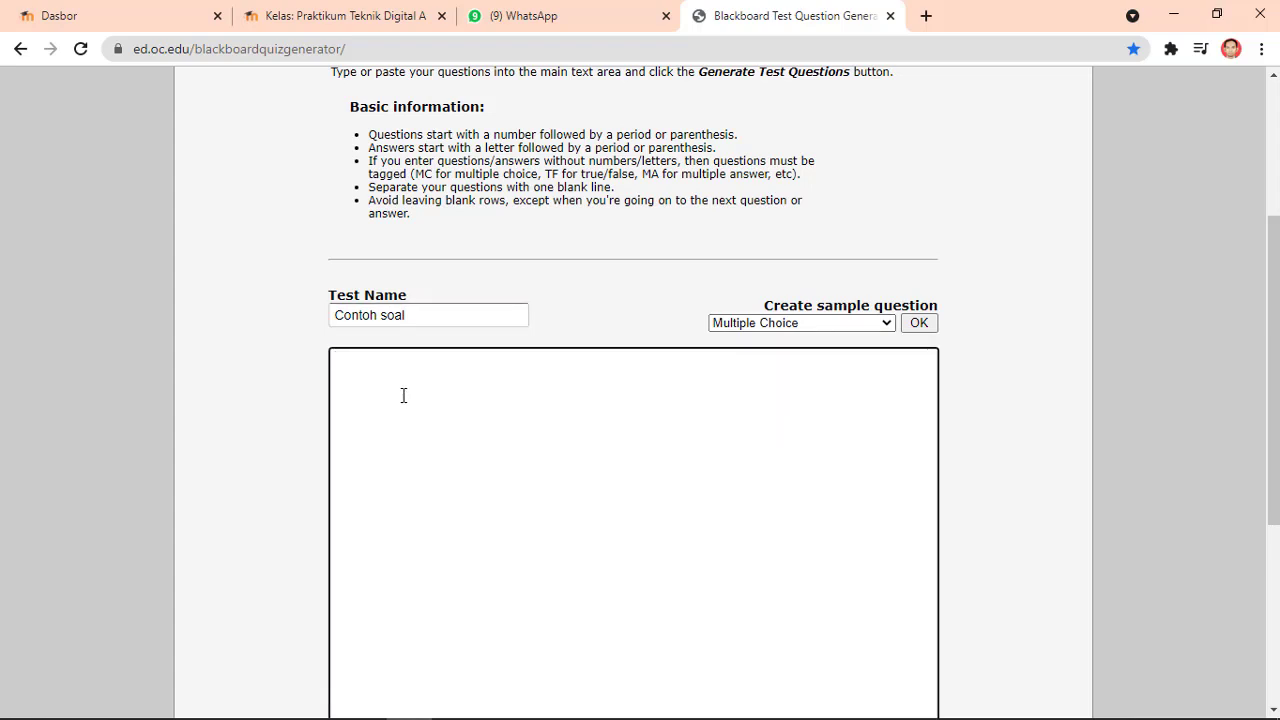
{"action": "key", "text": "ctrl+v"}
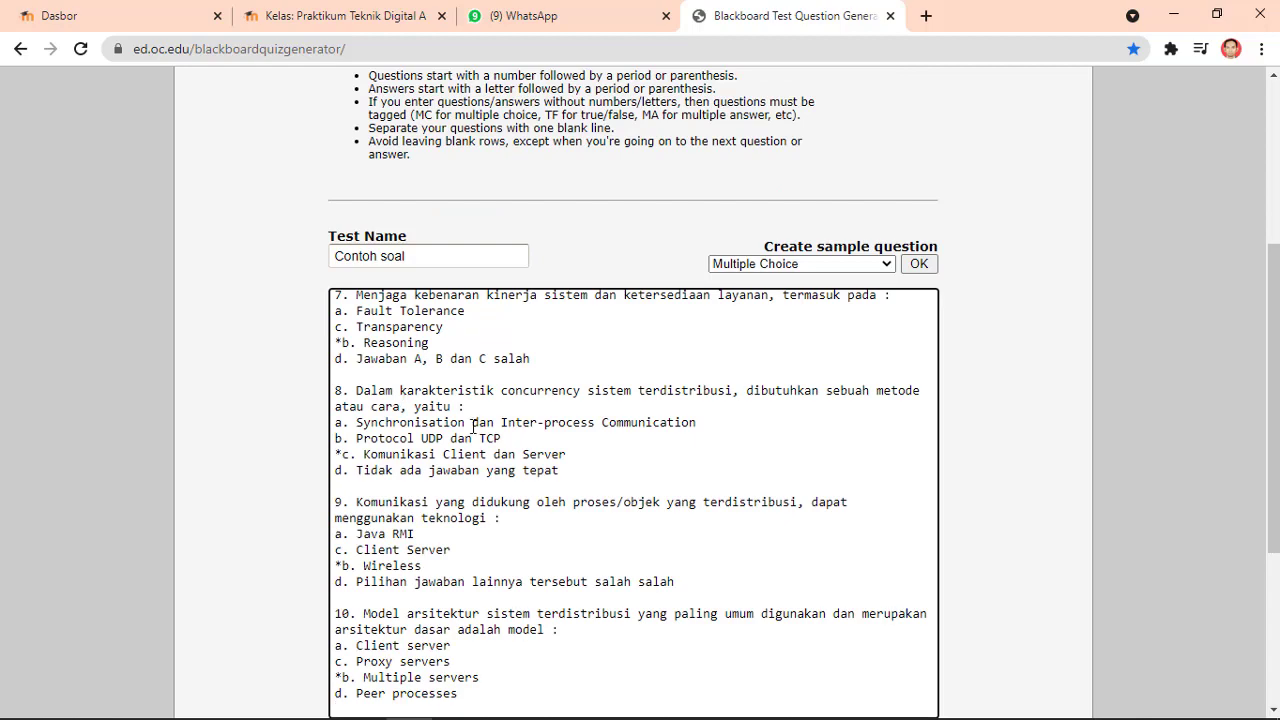
{"action": "scroll", "coordinate": [474, 427], "scroll_direction": "down", "scroll_amount": 3}
{"action": "scroll", "coordinate": [472, 425], "scroll_direction": "up", "scroll_amount": 6}
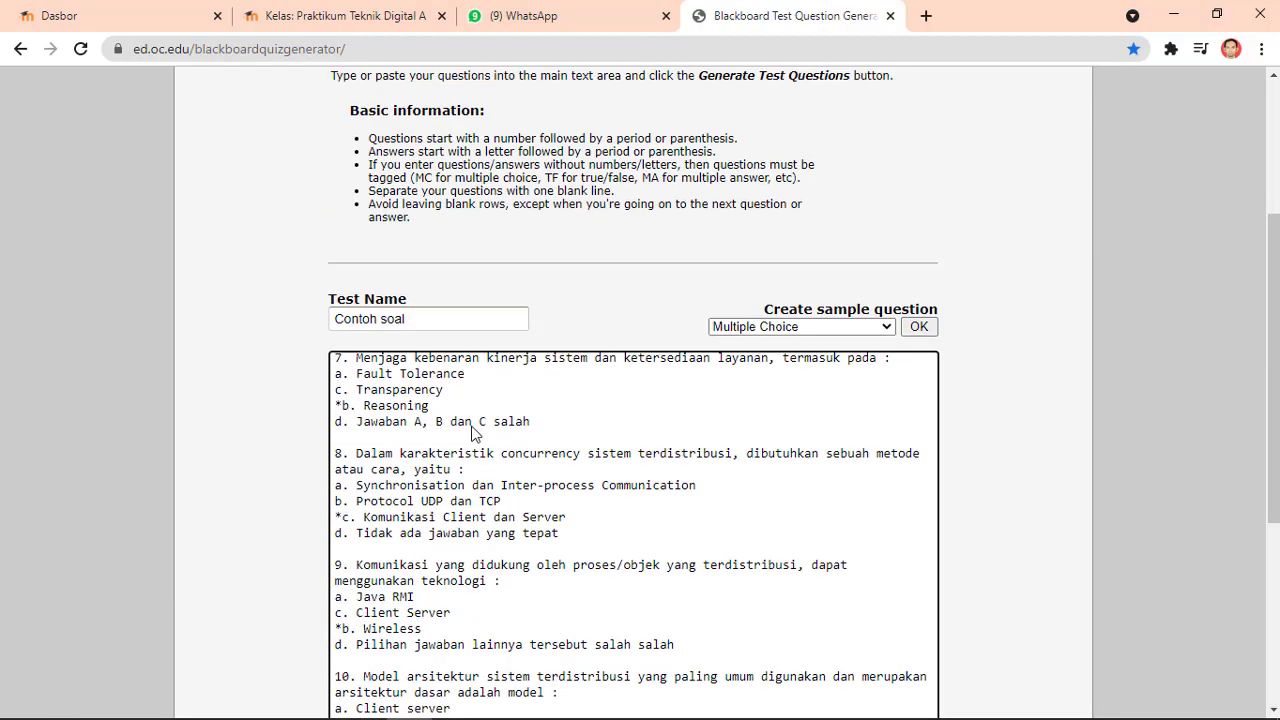
{"action": "scroll", "coordinate": [487, 555], "scroll_direction": "down", "scroll_amount": 5}
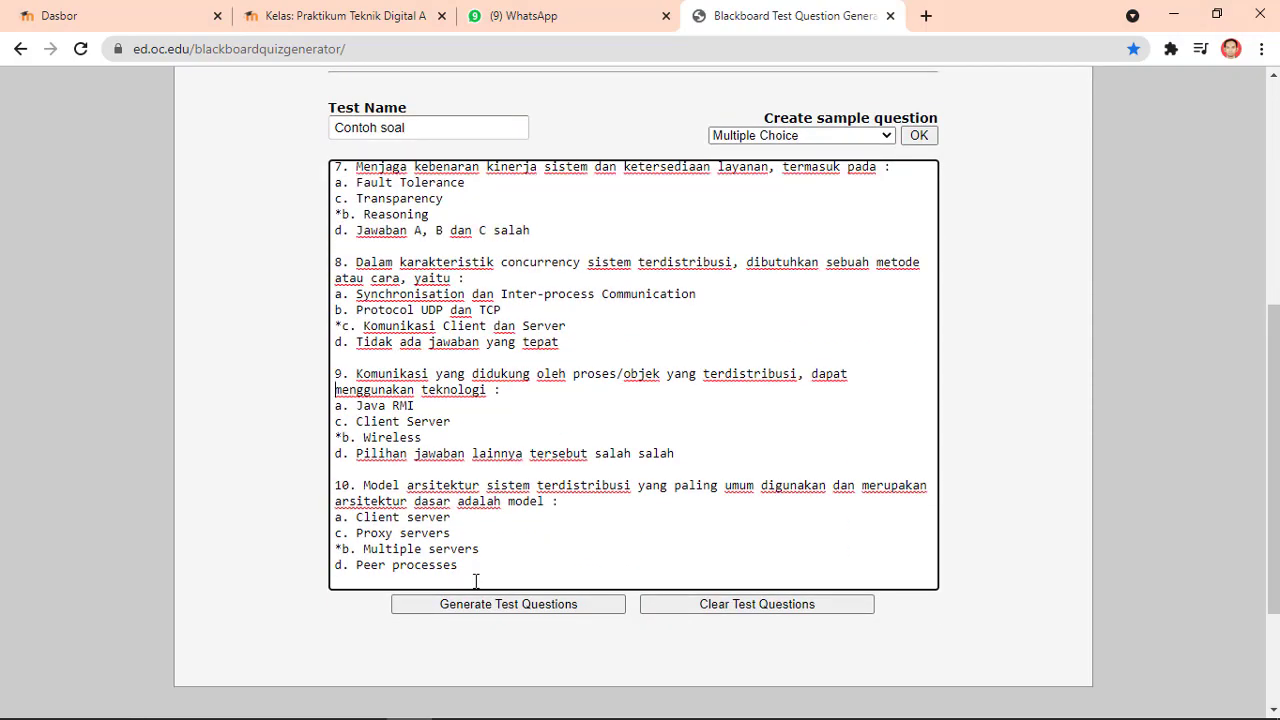
Step: Remove the blank lines above question 1 at the start of the pasted text
{"action": "scroll", "coordinate": [476, 581], "scroll_direction": "up", "scroll_amount": 6}
{"action": "scroll", "coordinate": [476, 581], "scroll_direction": "up", "scroll_amount": 10}
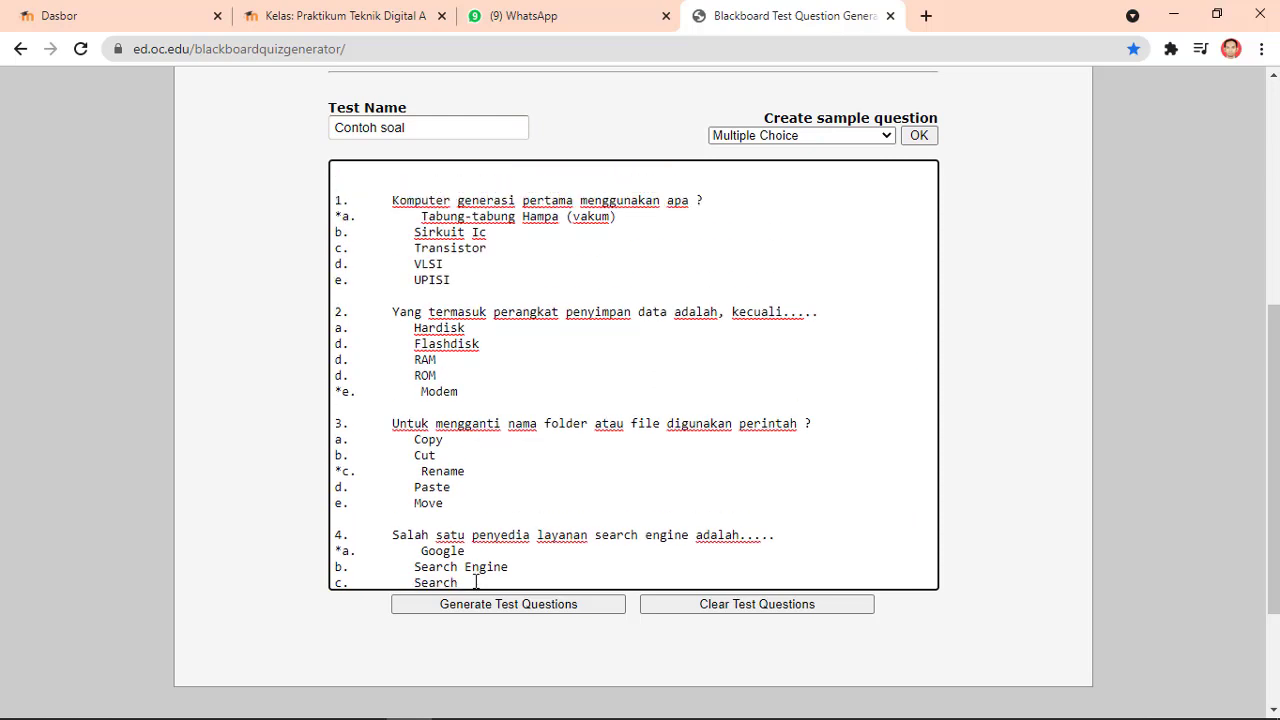
{"action": "scroll", "coordinate": [476, 581], "scroll_direction": "down", "scroll_amount": 1}
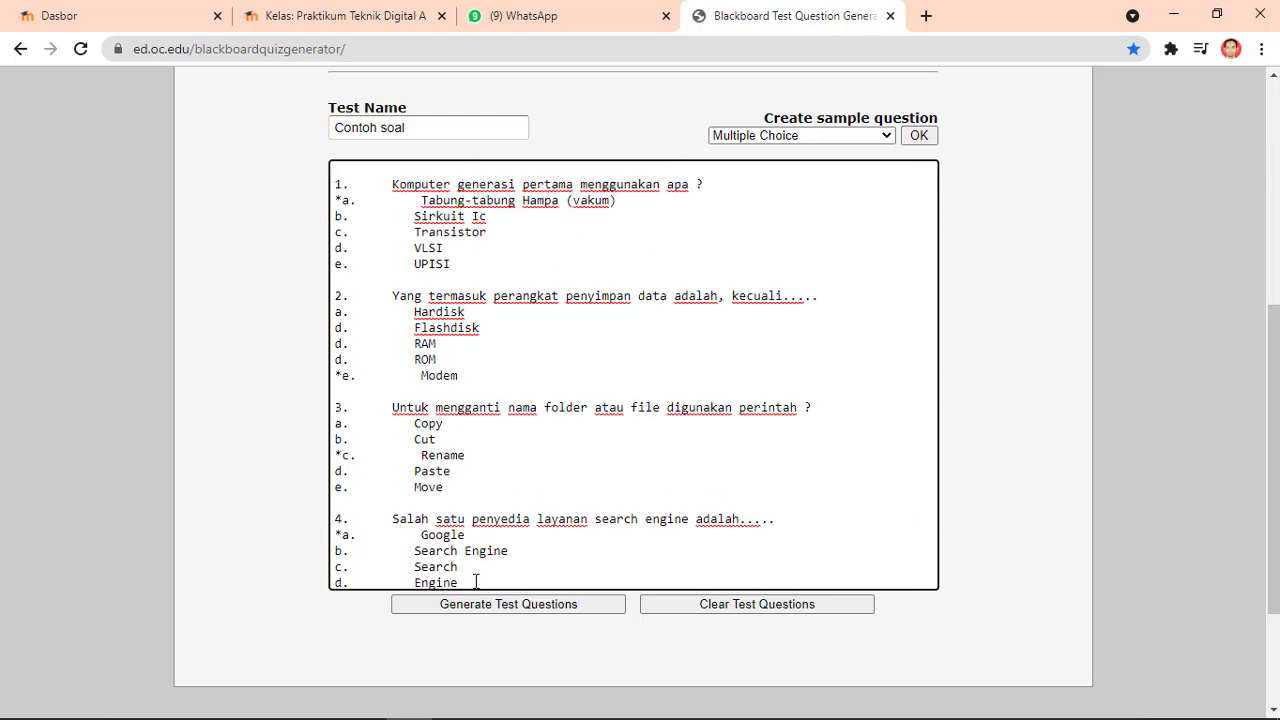
{"action": "scroll", "coordinate": [476, 581], "scroll_direction": "down", "scroll_amount": 1}
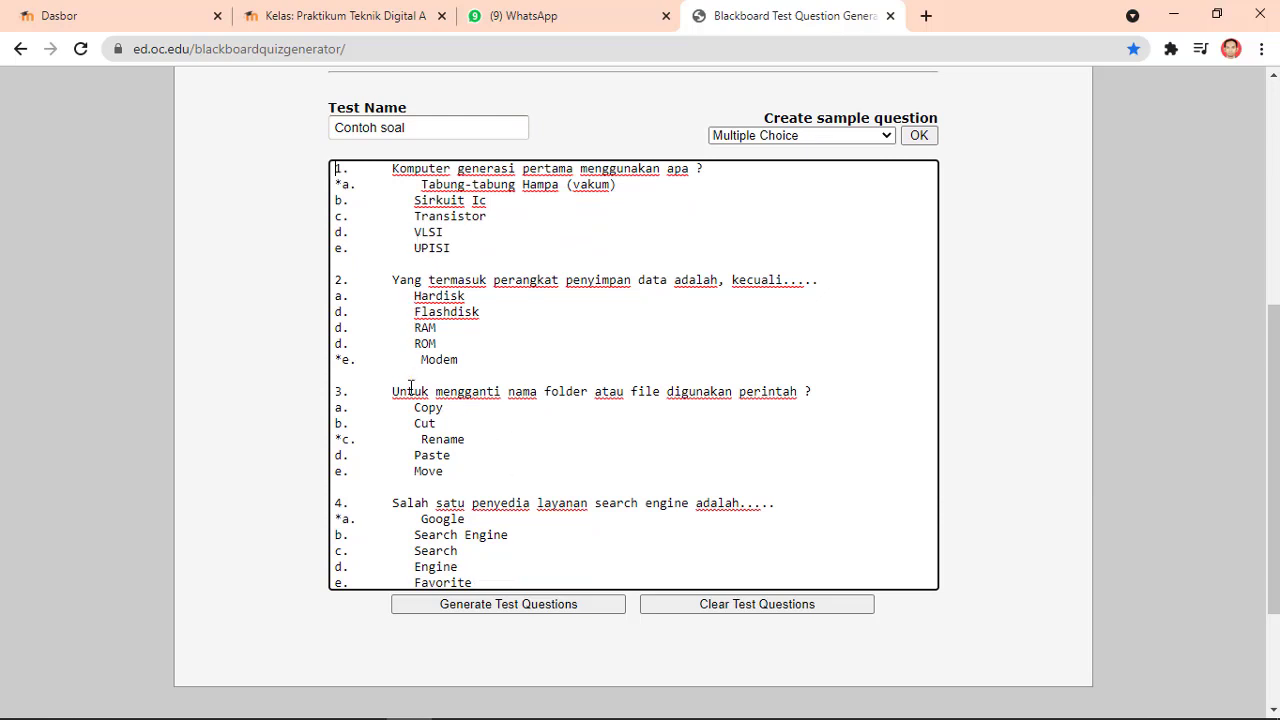
Step: Check the pasted text through to its end and generate the test questions
{"action": "scroll", "coordinate": [418, 406], "scroll_direction": "down", "scroll_amount": 2}
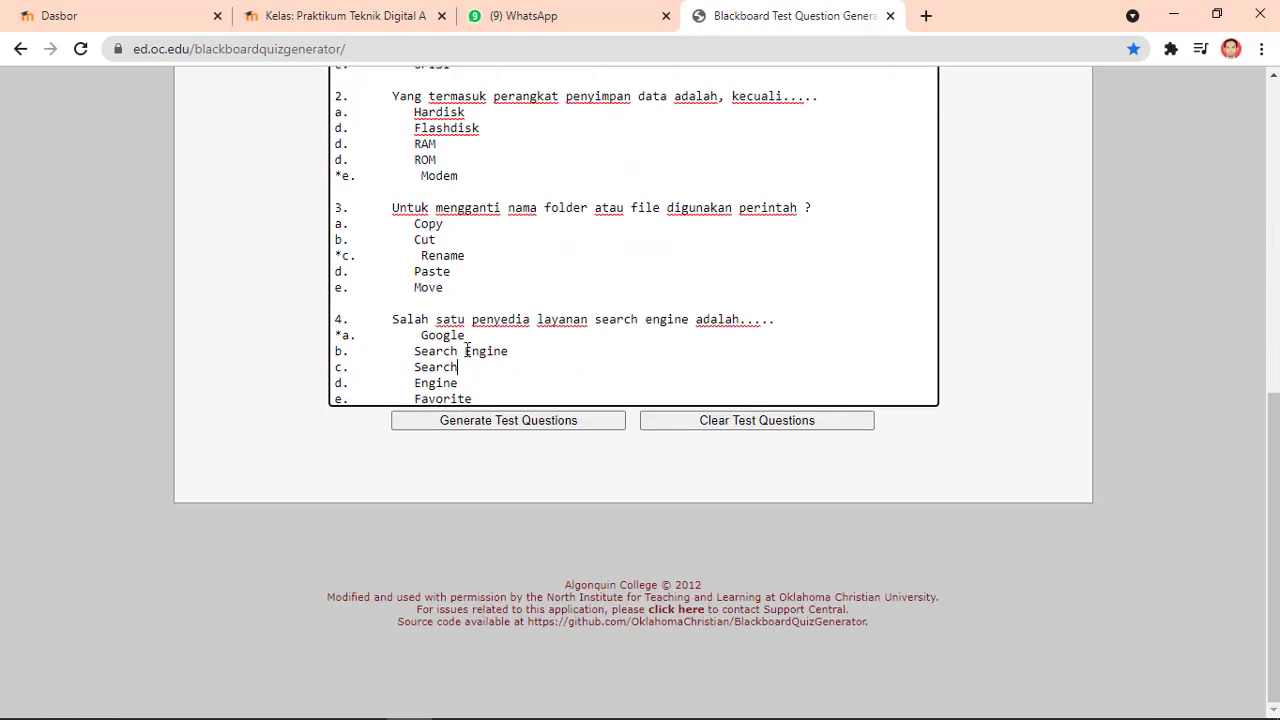
{"action": "scroll", "coordinate": [466, 350], "scroll_direction": "down", "scroll_amount": 10}
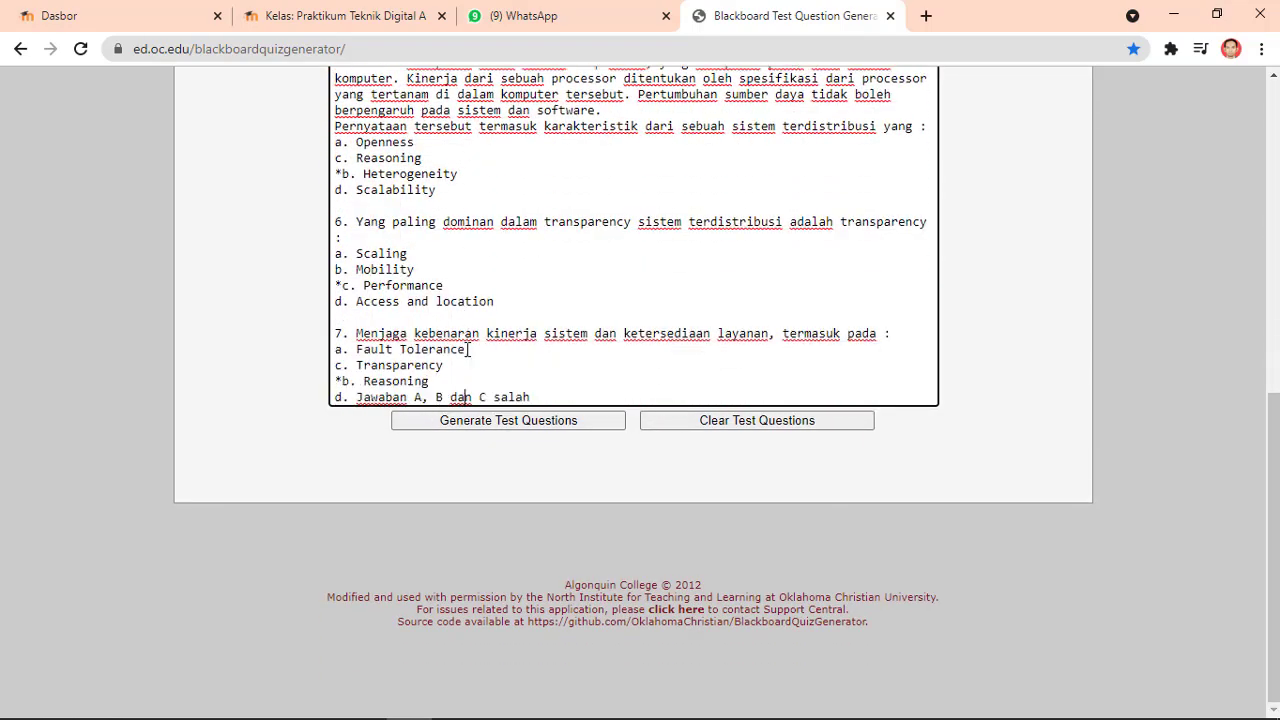
{"action": "scroll", "coordinate": [467, 350], "scroll_direction": "down", "scroll_amount": 8}
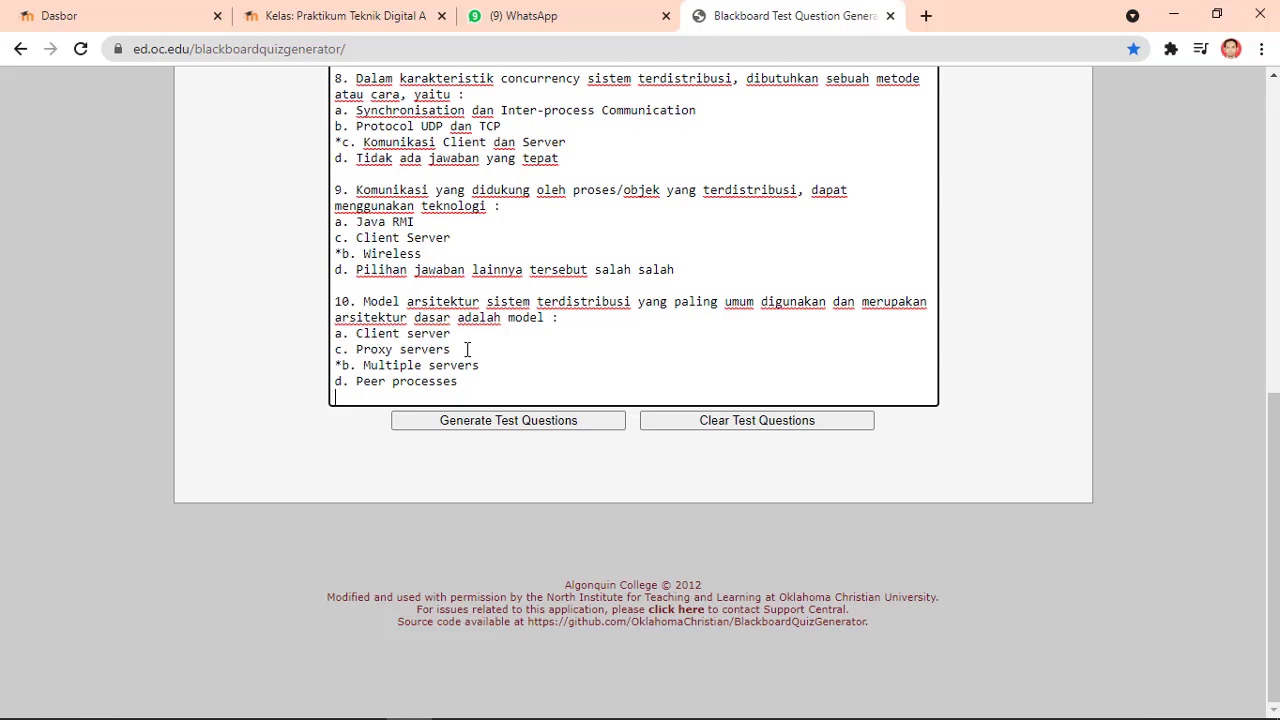
{"action": "scroll", "coordinate": [467, 350], "scroll_direction": "up", "scroll_amount": 2}
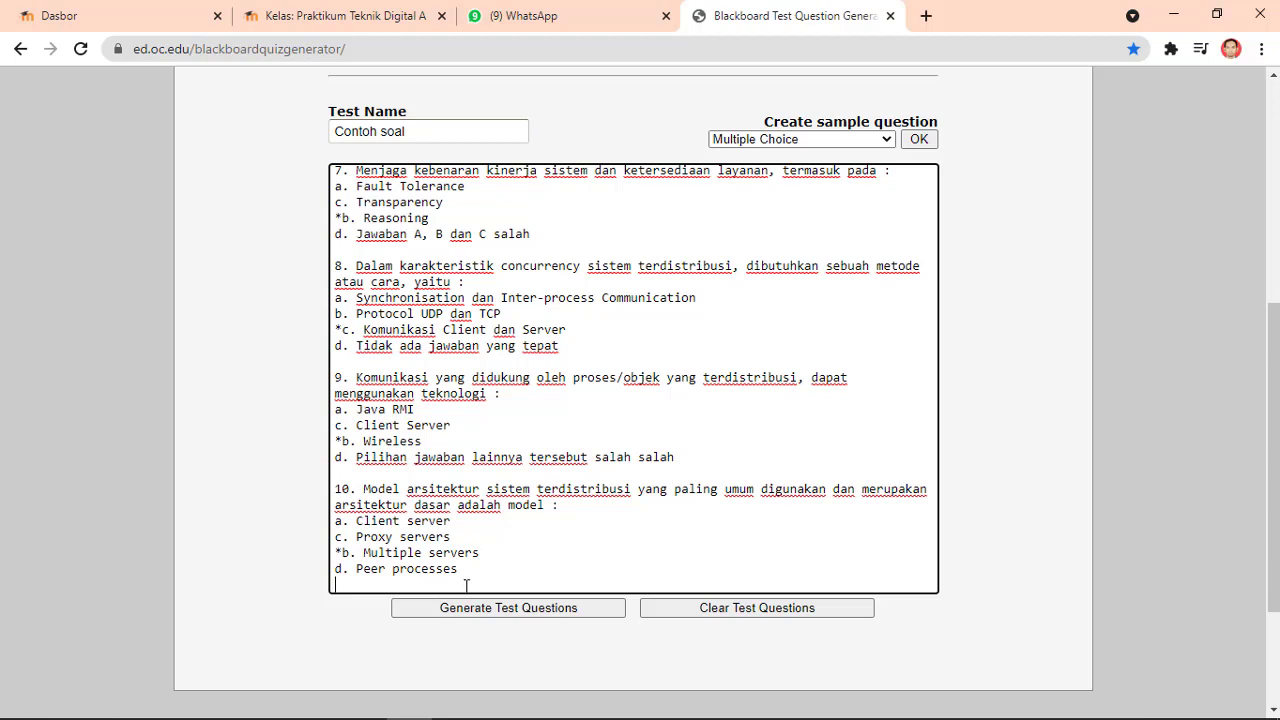
{"action": "left_click", "coordinate": [525, 612]}
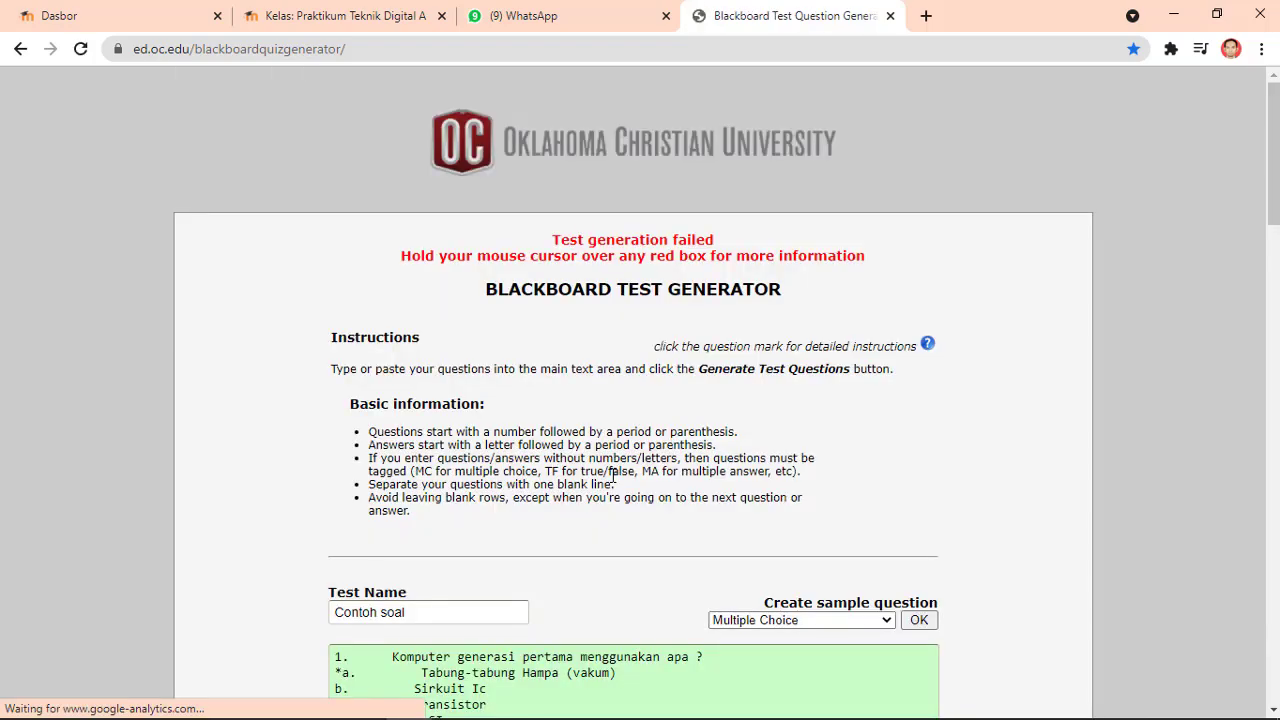
Step: Examine the validation results from question 1 of the first set through question 10, checking for questions marked red and their error details
{"action": "scroll", "coordinate": [613, 476], "scroll_direction": "down", "scroll_amount": 4}
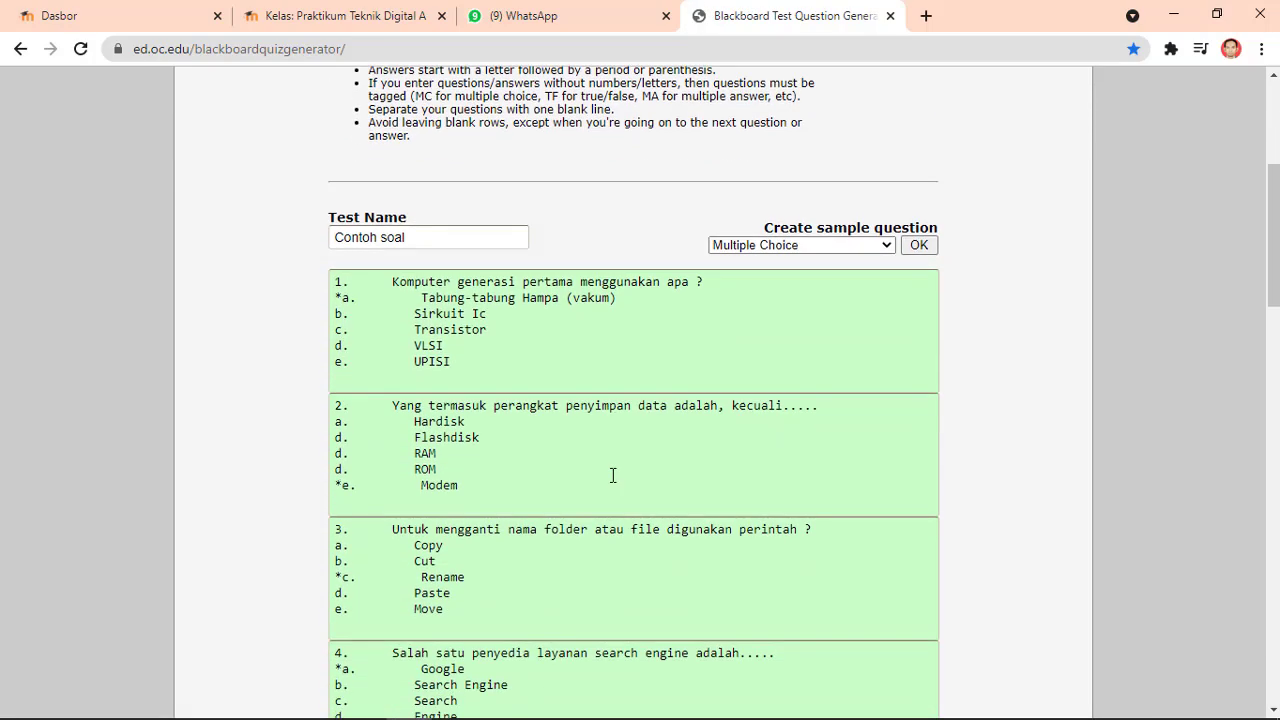
{"action": "scroll", "coordinate": [613, 476], "scroll_direction": "down", "scroll_amount": 1}
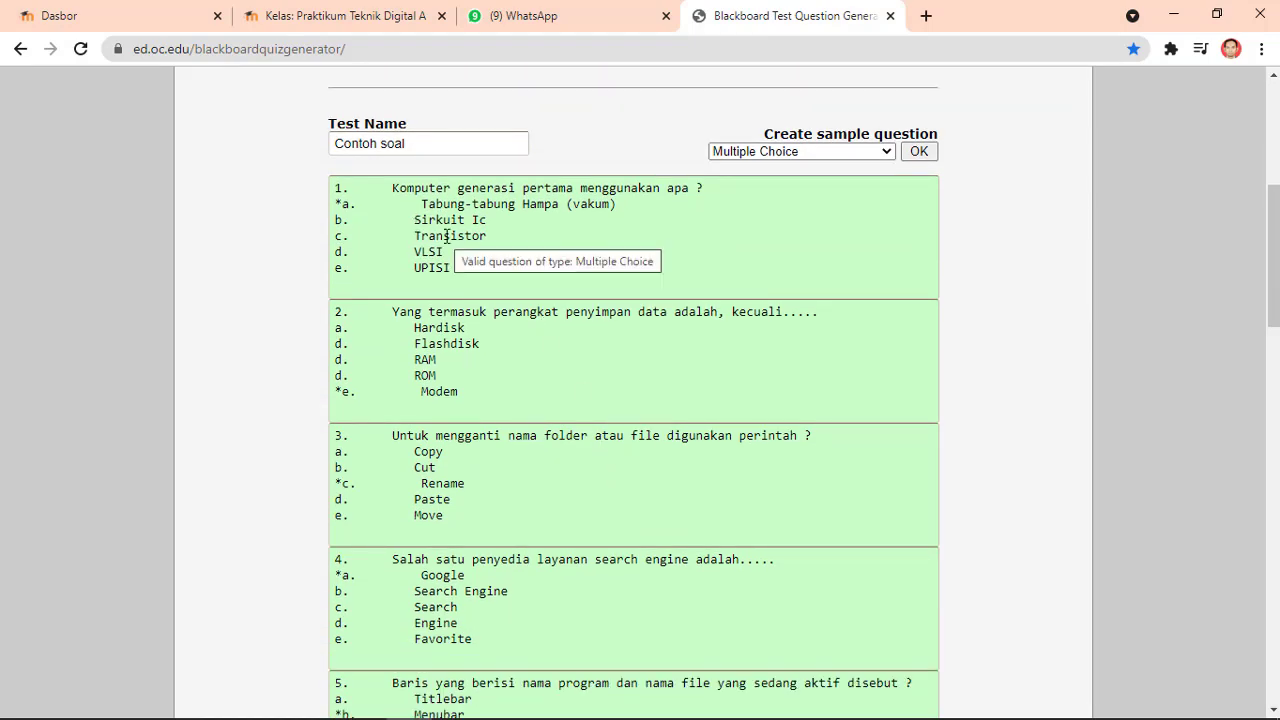
{"action": "scroll", "coordinate": [446, 235], "scroll_direction": "down", "scroll_amount": 1}
{"action": "scroll", "coordinate": [446, 235], "scroll_direction": "down", "scroll_amount": 1}
{"action": "scroll", "coordinate": [446, 235], "scroll_direction": "down", "scroll_amount": 3}
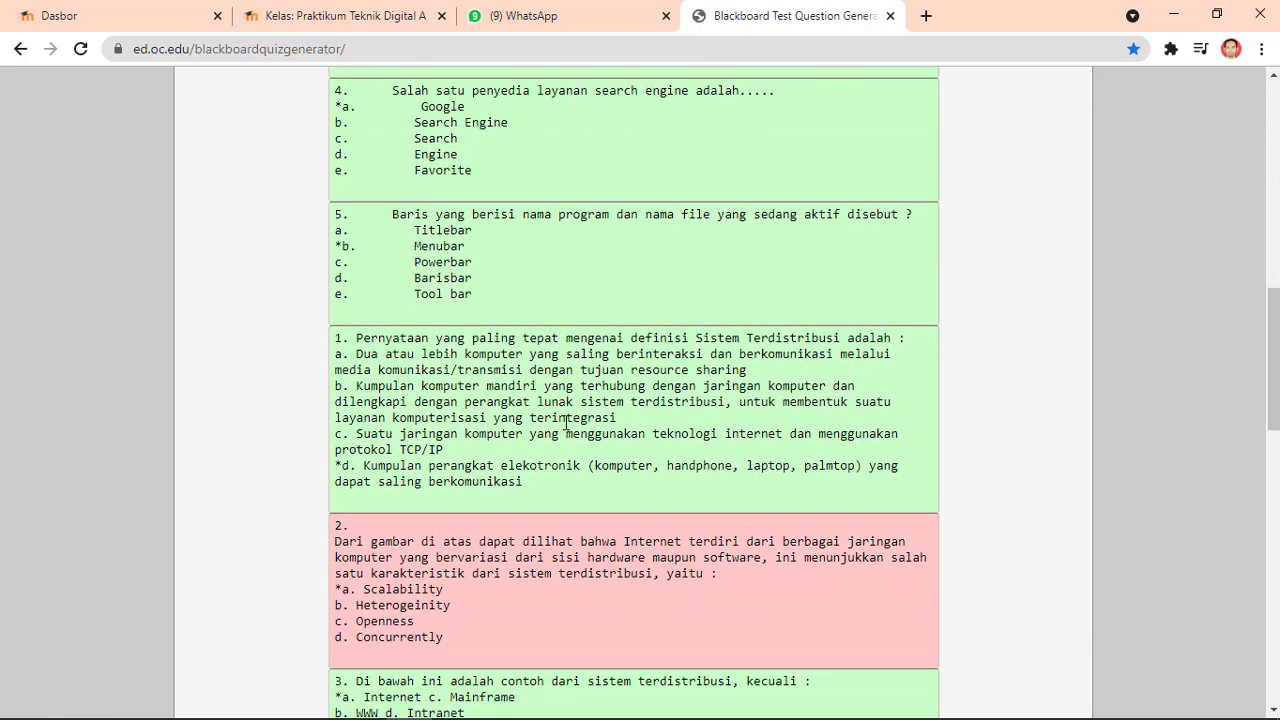
{"action": "scroll", "coordinate": [566, 420], "scroll_direction": "up", "scroll_amount": 6}
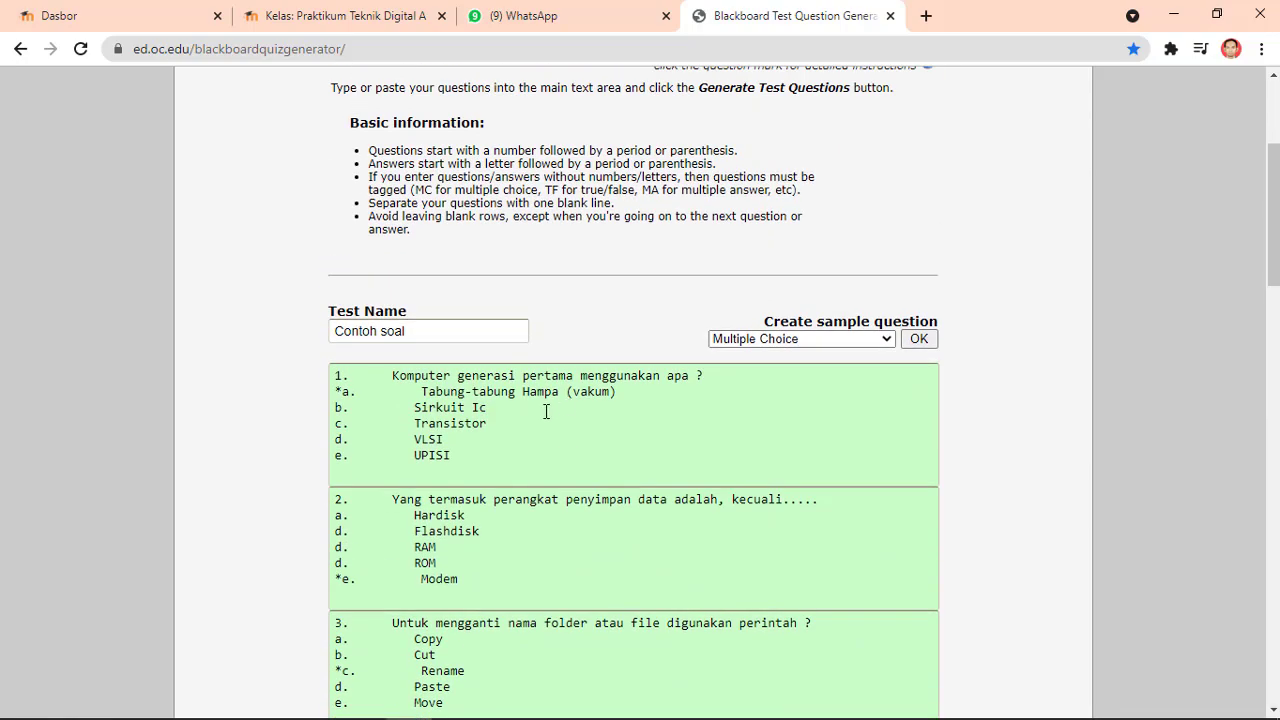
{"action": "scroll", "coordinate": [546, 418], "scroll_direction": "down", "scroll_amount": 6}
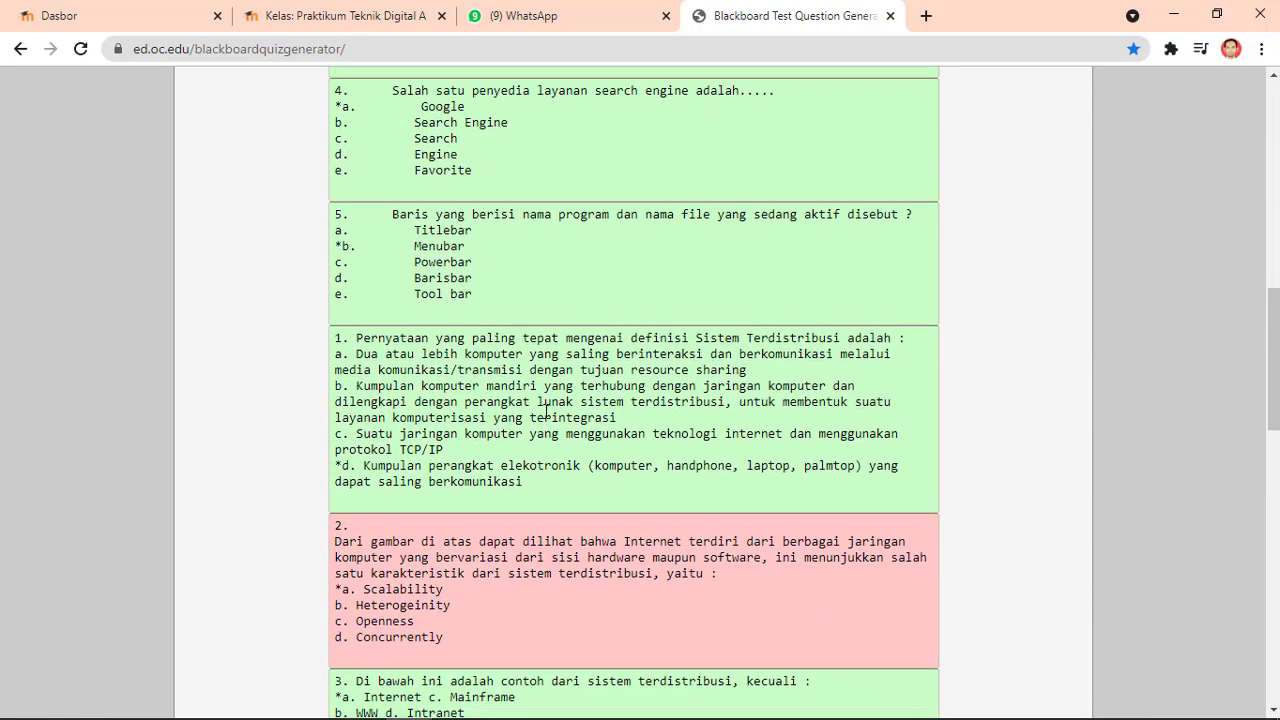
{"action": "scroll", "coordinate": [546, 415], "scroll_direction": "down", "scroll_amount": 5}
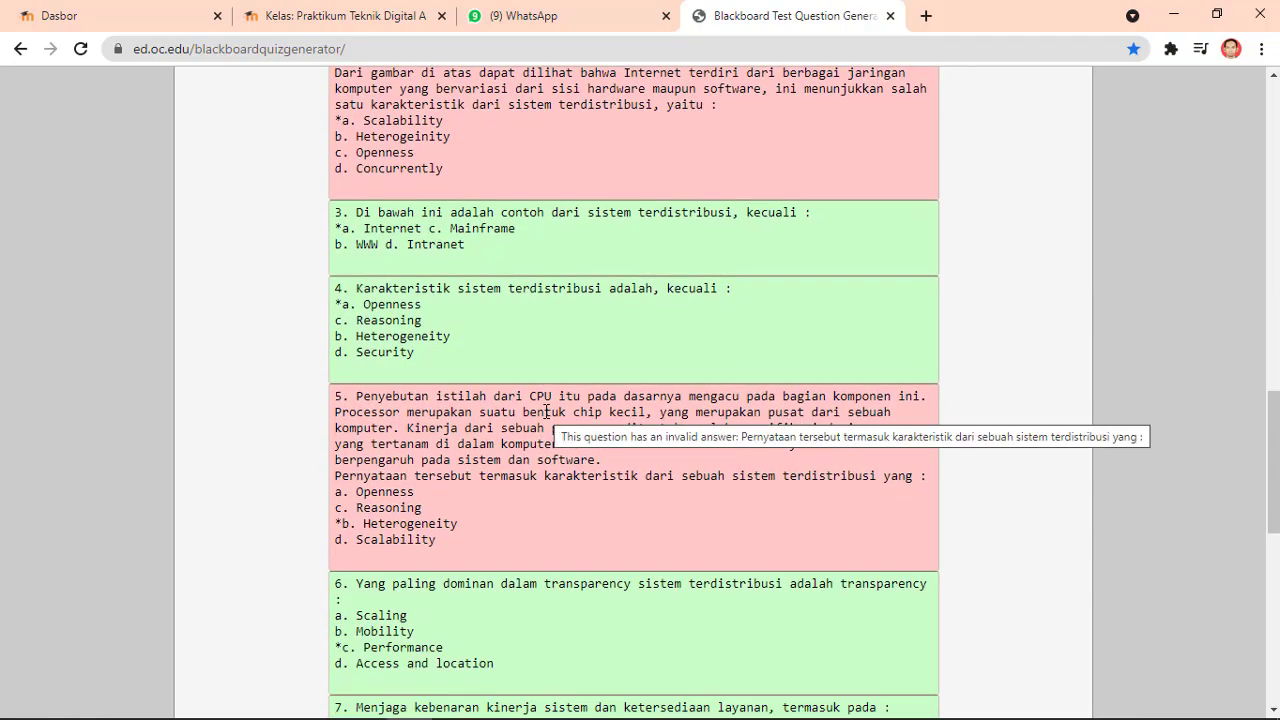
{"action": "scroll", "coordinate": [546, 412], "scroll_direction": "down", "scroll_amount": 7}
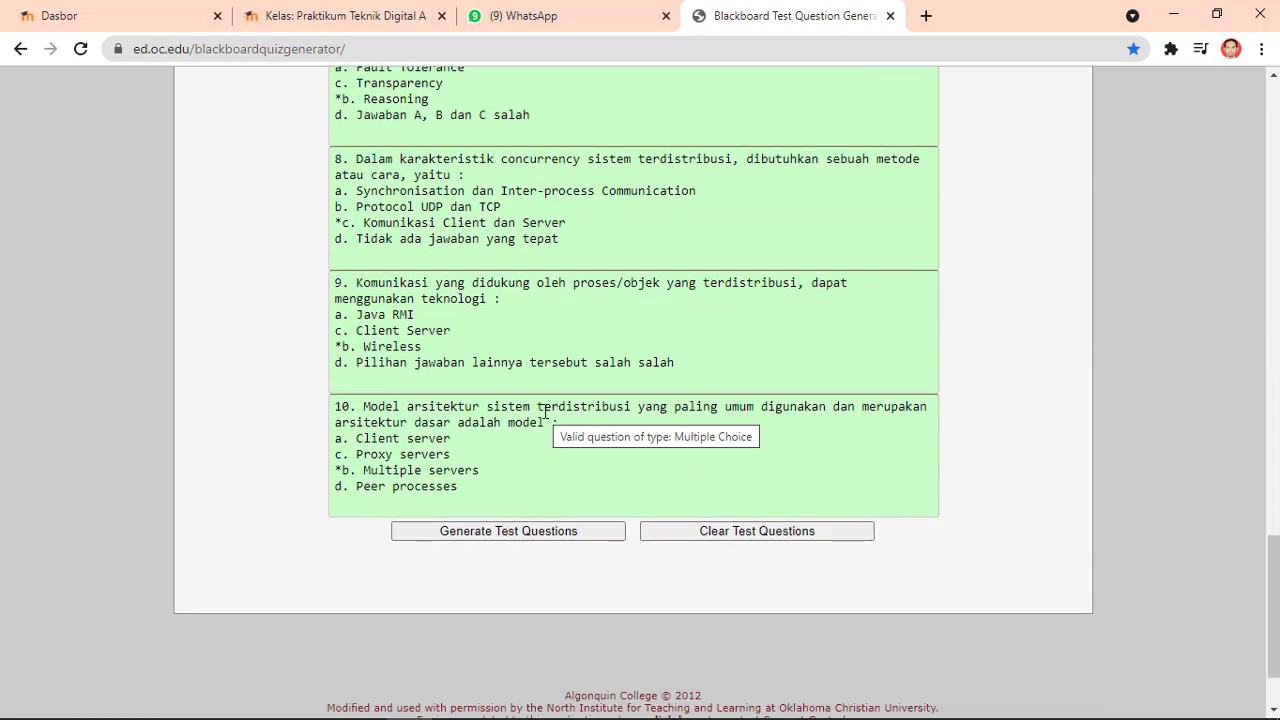
{"action": "scroll", "coordinate": [546, 412], "scroll_direction": "up", "scroll_amount": 12}
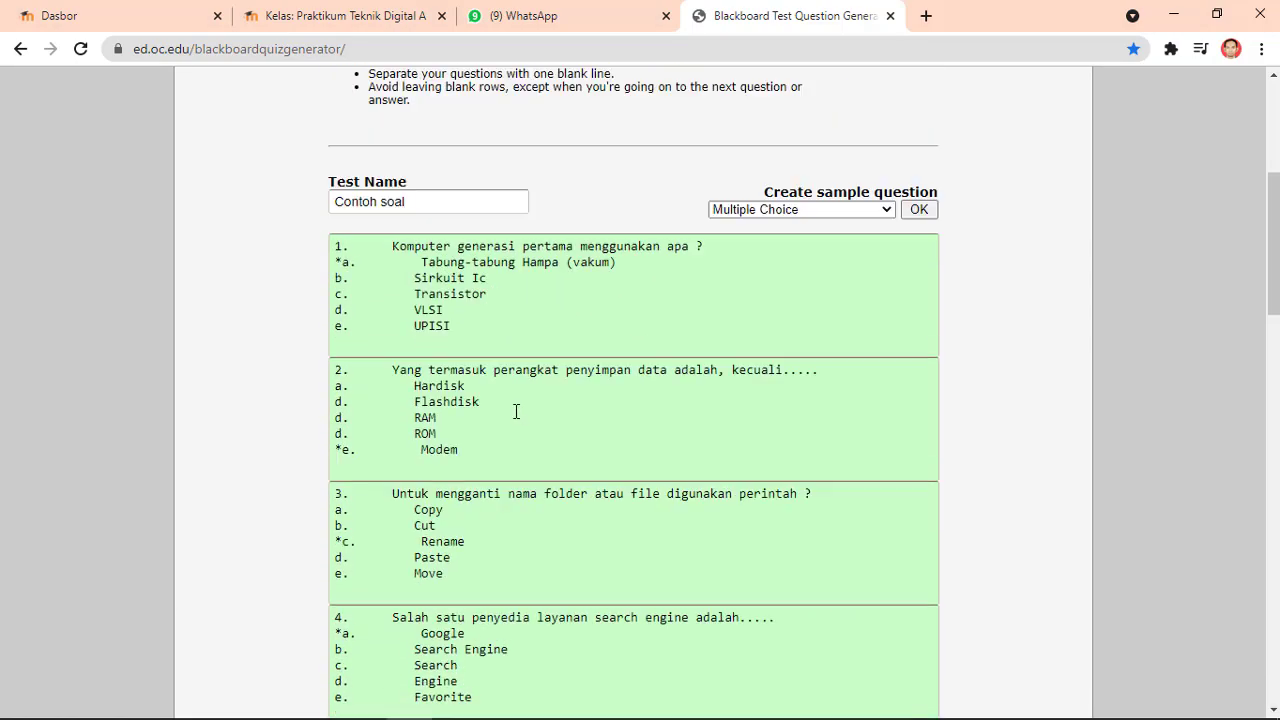
{"action": "scroll", "coordinate": [516, 411], "scroll_direction": "up", "scroll_amount": 1}
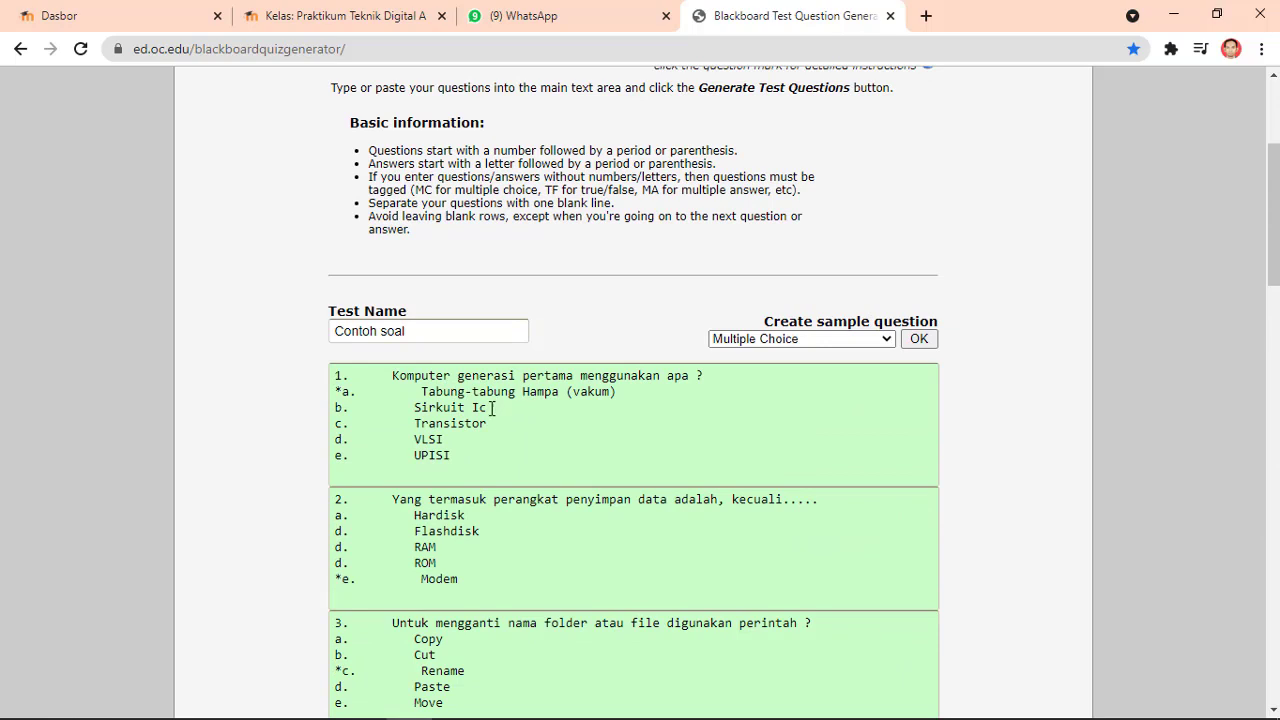
Step: Remove the extra space before the asterisk-marked correct answers in questions 1 to 4 of the first set: Tabung-tabung Hampa (vakum), Modem, Rename and Google
{"action": "left_click", "coordinate": [421, 392]}
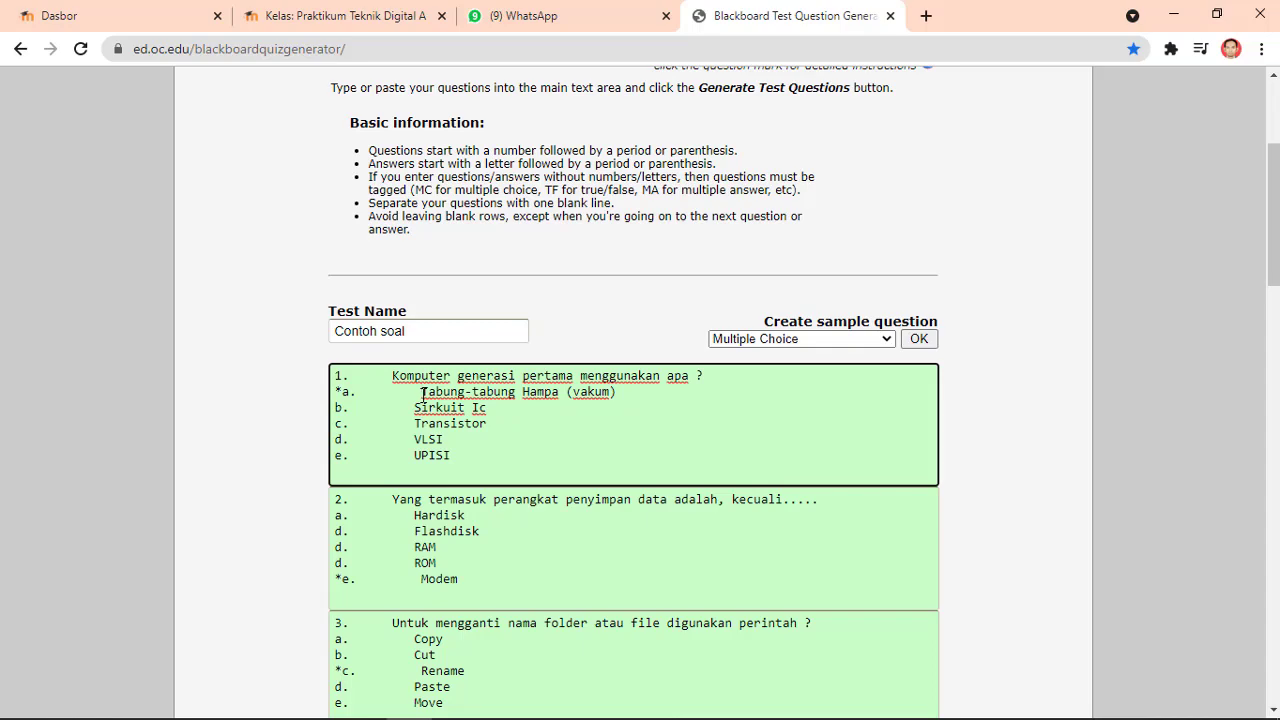
{"action": "key", "text": "BackSpace"}
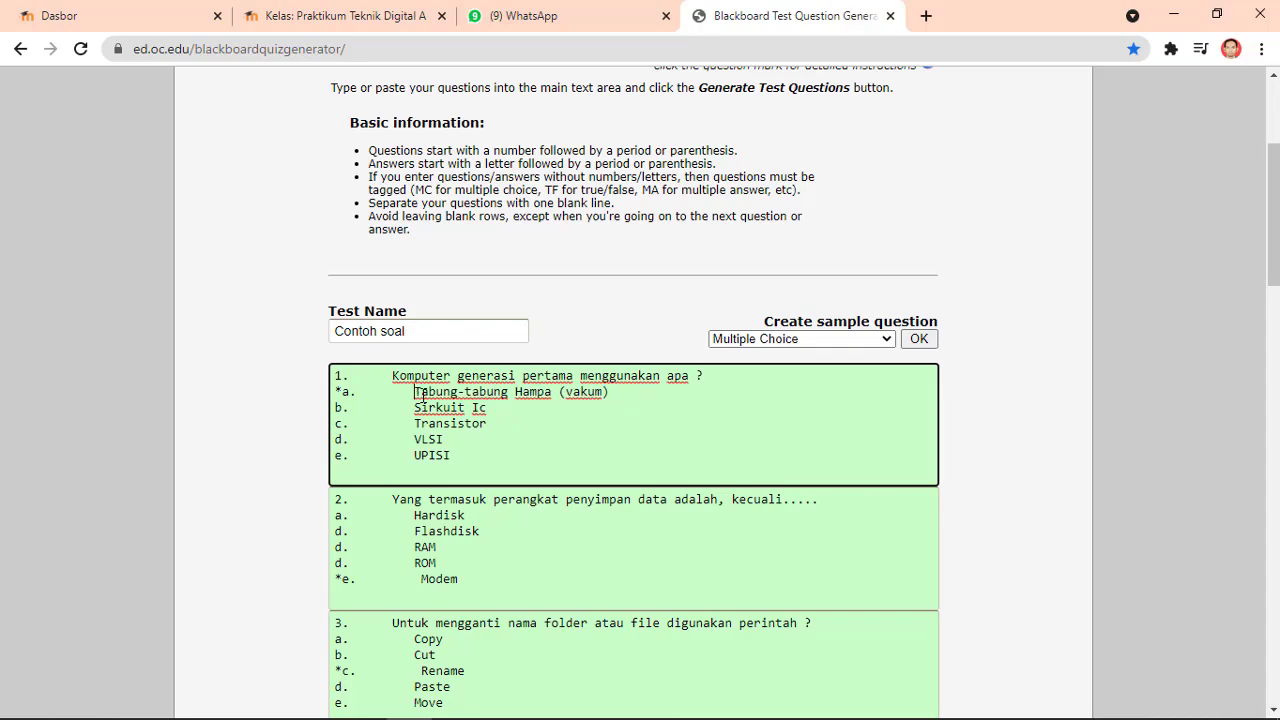
{"action": "scroll", "coordinate": [421, 396], "scroll_direction": "down", "scroll_amount": 2}
{"action": "left_click", "coordinate": [417, 392]}
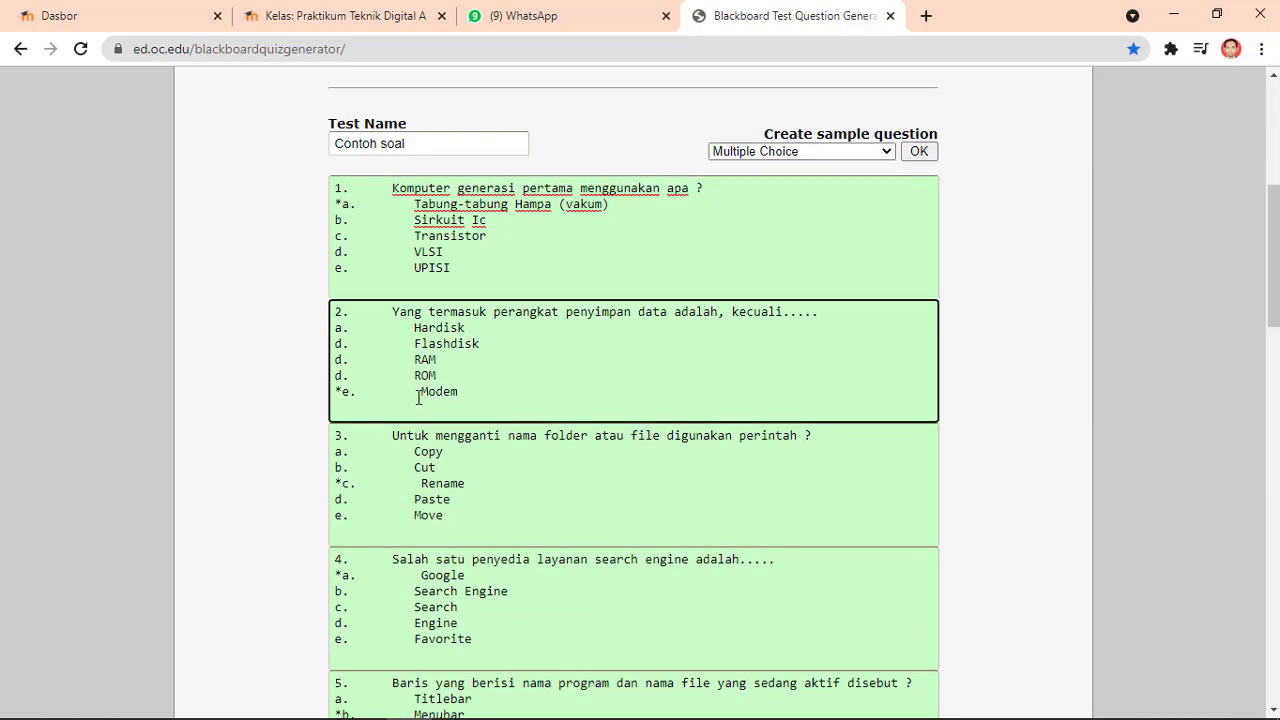
{"action": "key", "text": "BackSpace"}
{"action": "left_click", "coordinate": [415, 483]}
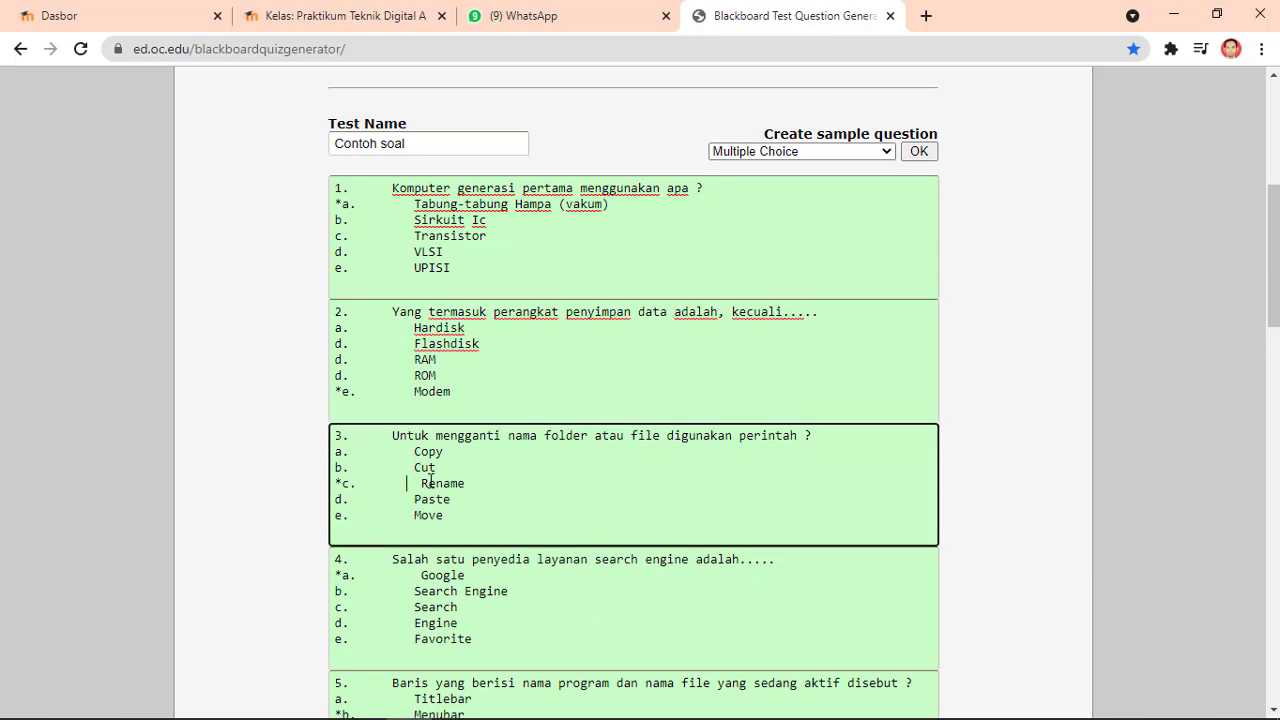
{"action": "key", "text": "BackSpace"}
{"action": "scroll", "coordinate": [420, 483], "scroll_direction": "down", "scroll_amount": 2}
{"action": "left_click", "coordinate": [415, 387]}
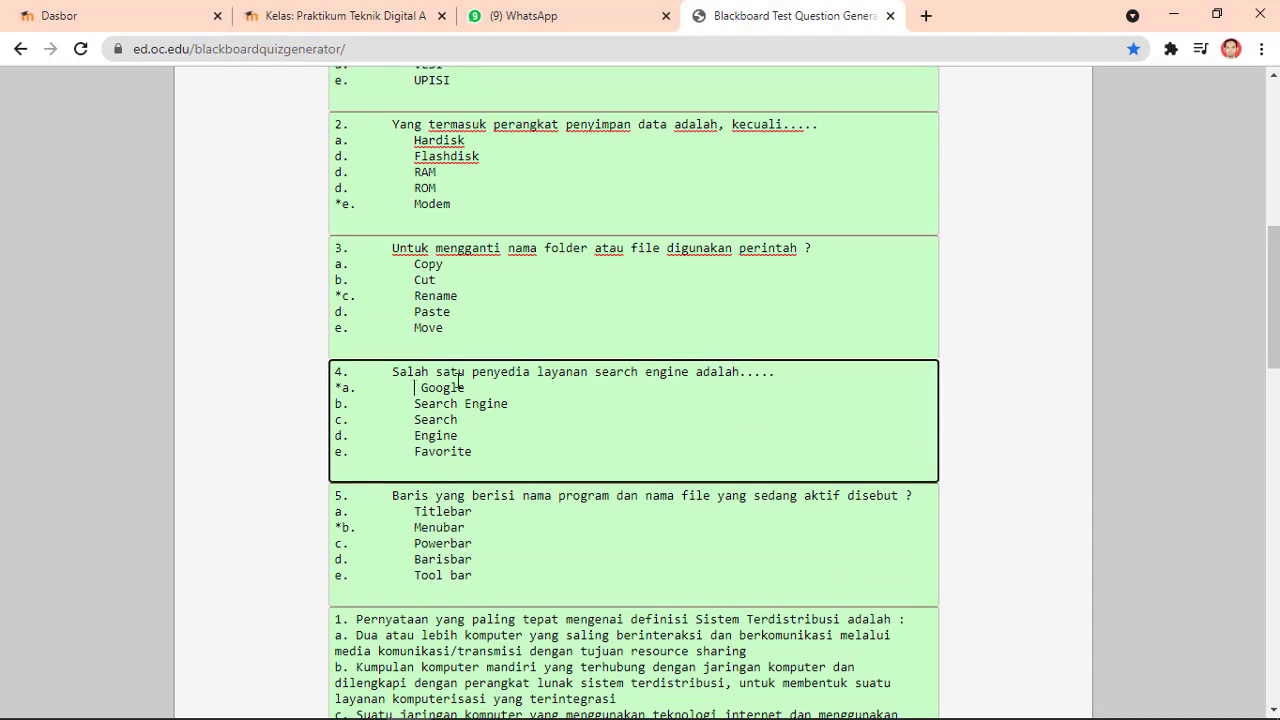
{"action": "key", "text": "Delete"}
Step: Put the answers "c. Mainframe" and "d. Intranet" on their own lines in question 3 of the second set
{"action": "scroll", "coordinate": [459, 380], "scroll_direction": "down", "scroll_amount": 7}
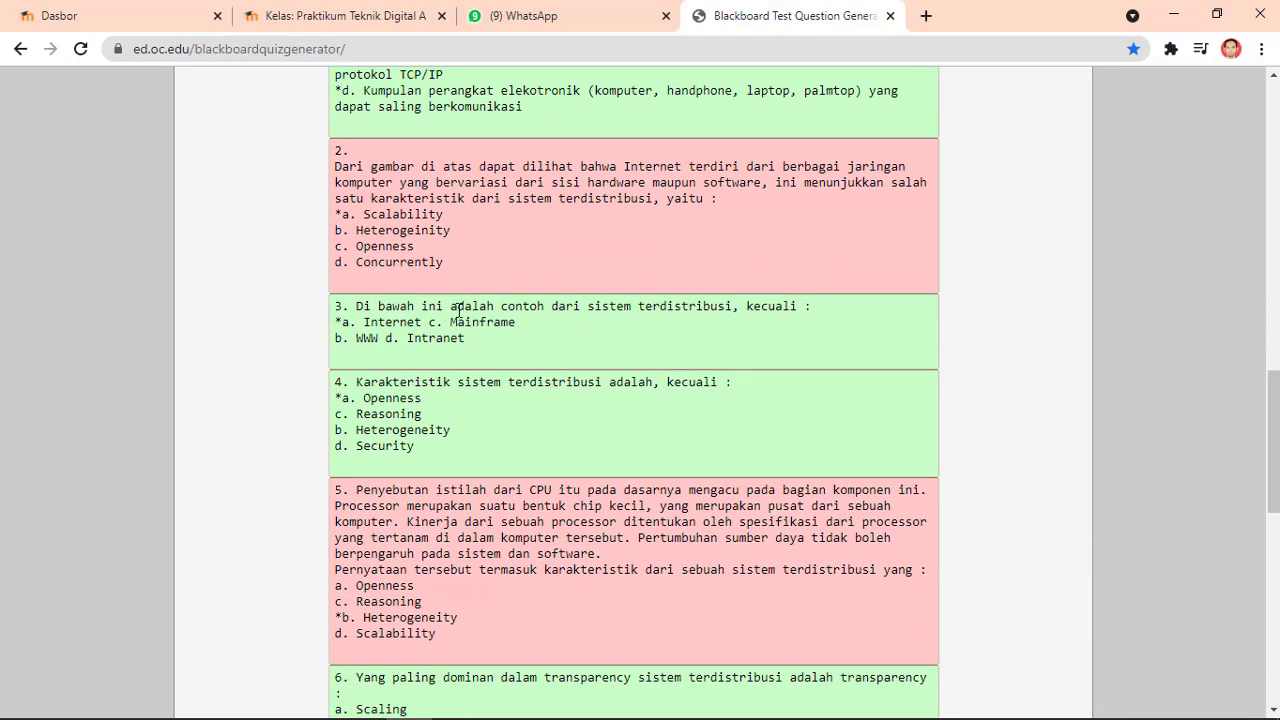
{"action": "scroll", "coordinate": [459, 311], "scroll_direction": "up", "scroll_amount": 2}
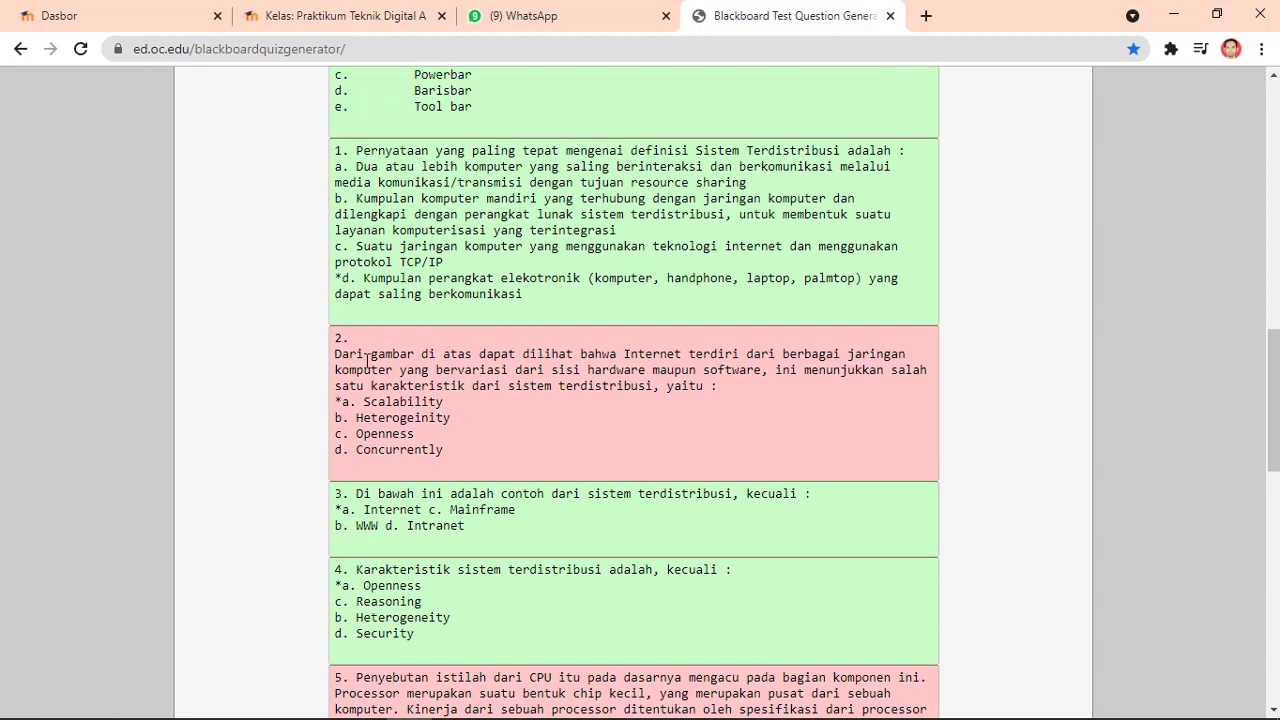
{"action": "left_click", "coordinate": [431, 509]}
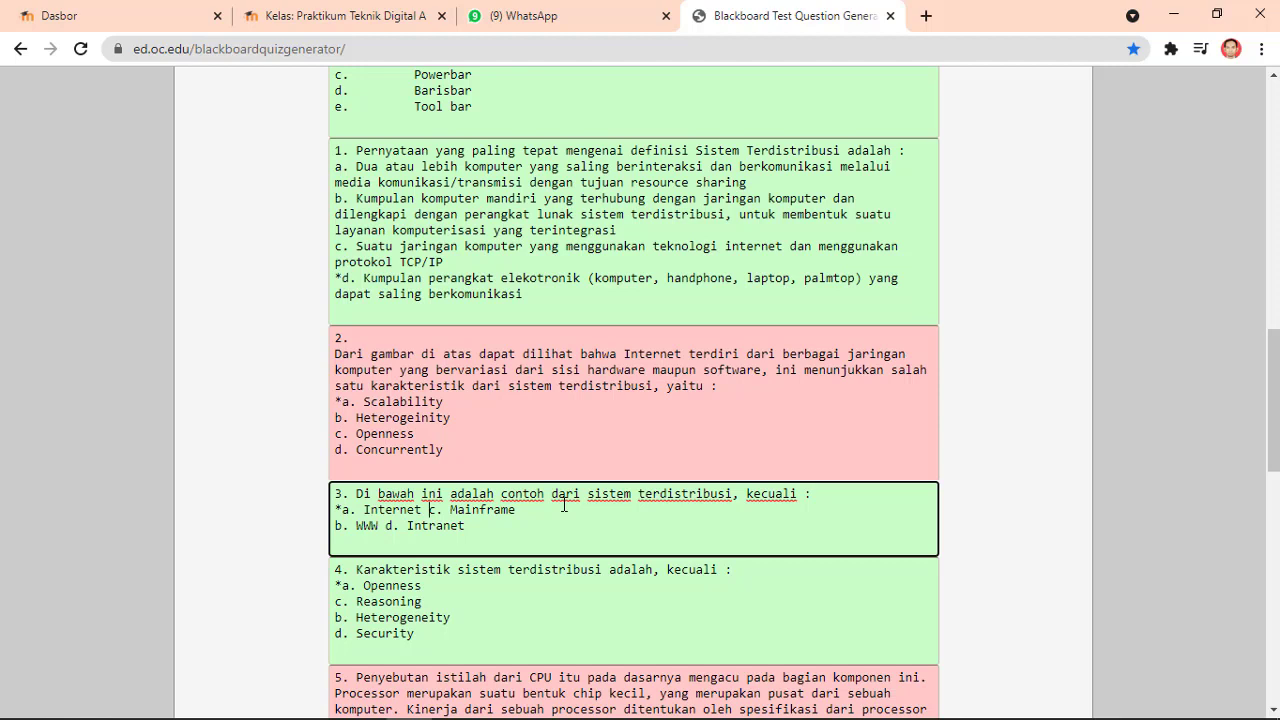
{"action": "key", "text": "Return"}
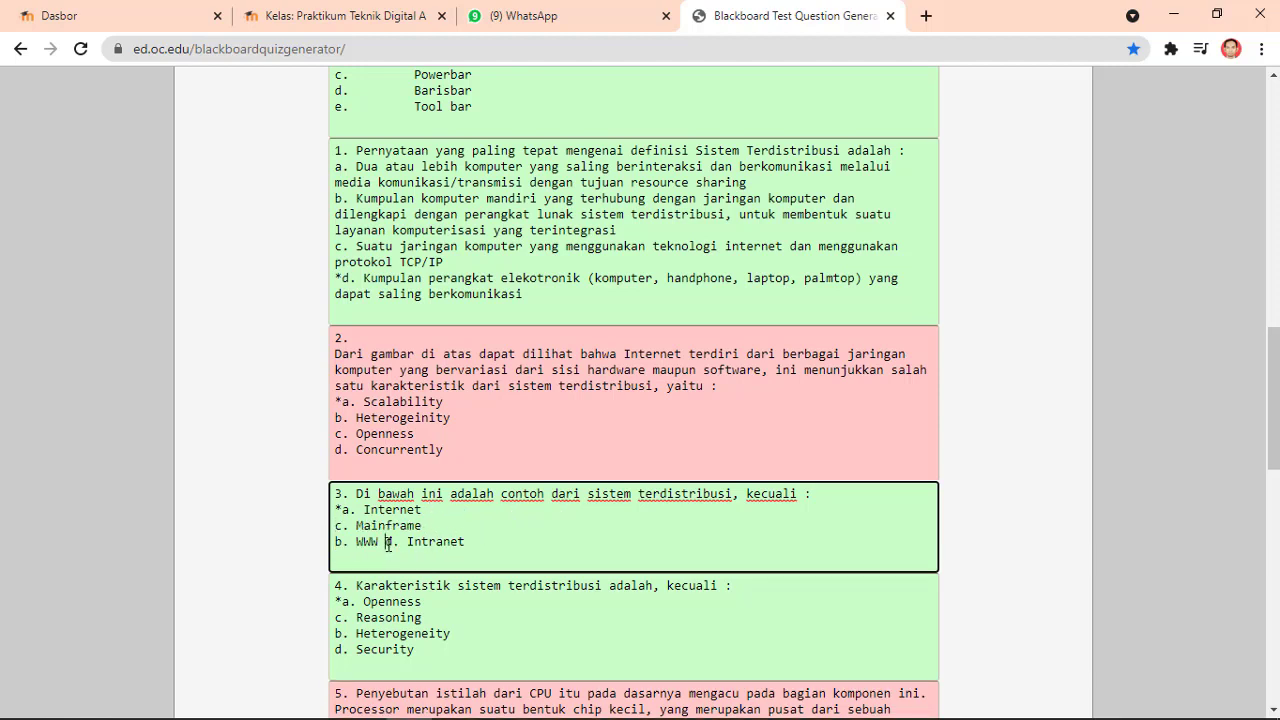
{"action": "key", "text": "Return"}
{"action": "scroll", "coordinate": [388, 543], "scroll_direction": "down", "scroll_amount": 1}
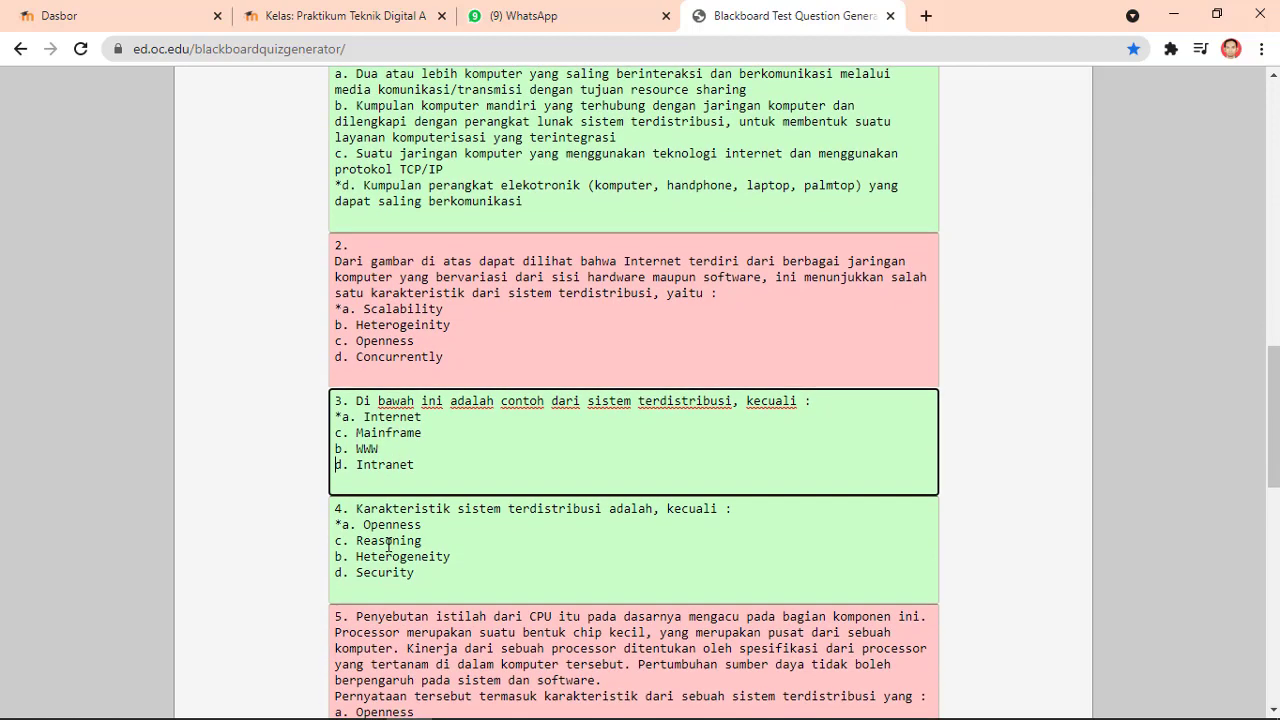
{"action": "scroll", "coordinate": [388, 543], "scroll_direction": "up", "scroll_amount": 1}
{"action": "scroll", "coordinate": [388, 543], "scroll_direction": "down", "scroll_amount": 2}
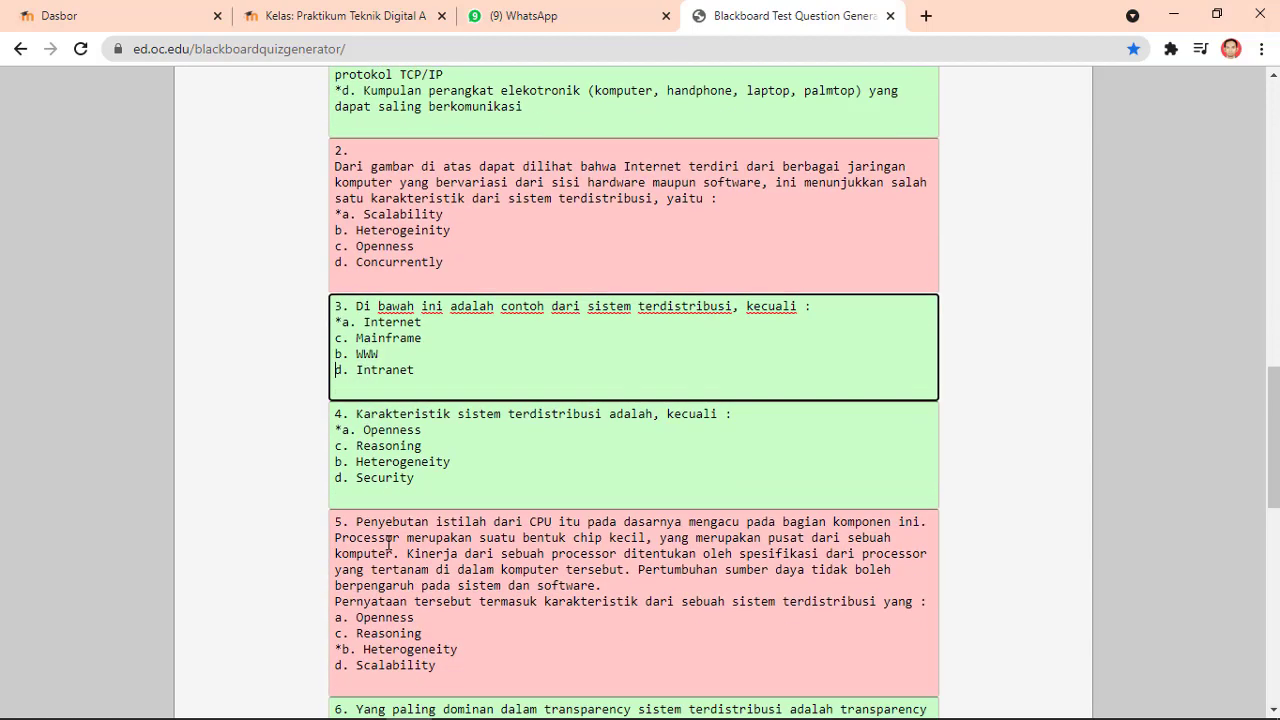
{"action": "scroll", "coordinate": [411, 520], "scroll_direction": "up", "scroll_amount": 2}
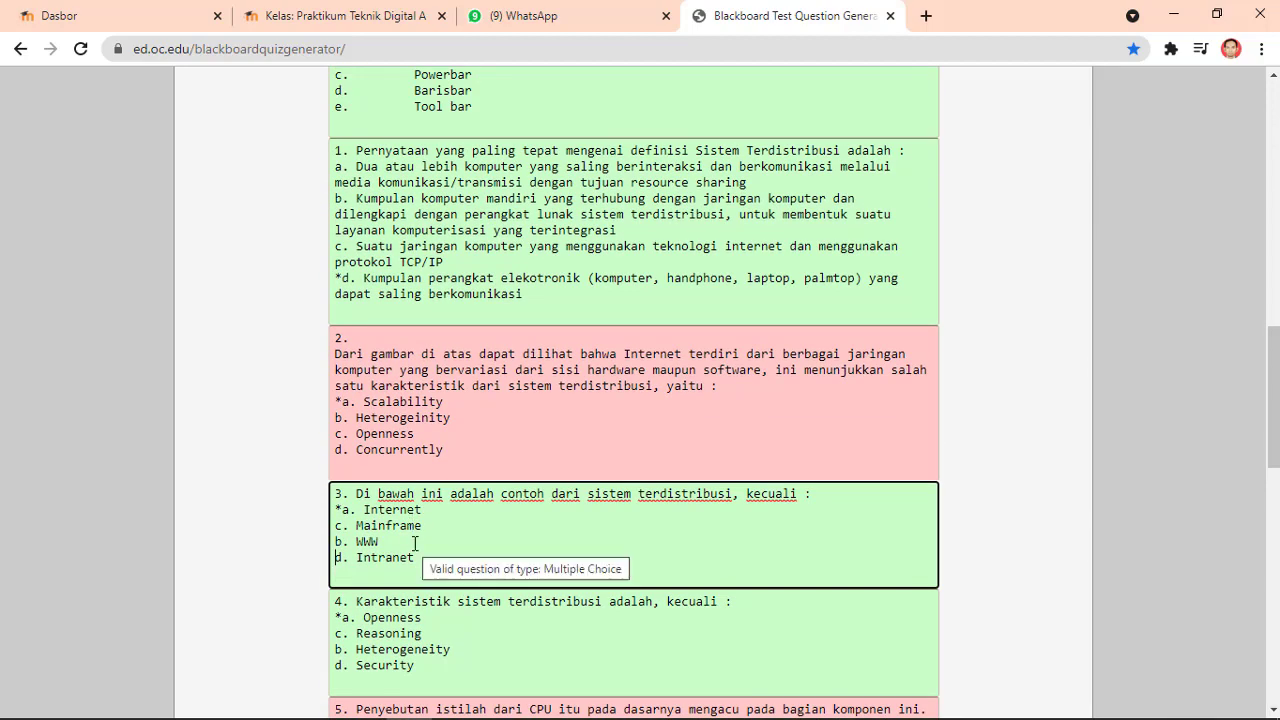
Step: Check the error details of red question 2 in the second set and join its question text onto the number's line
{"action": "scroll", "coordinate": [414, 540], "scroll_direction": "up", "scroll_amount": 1}
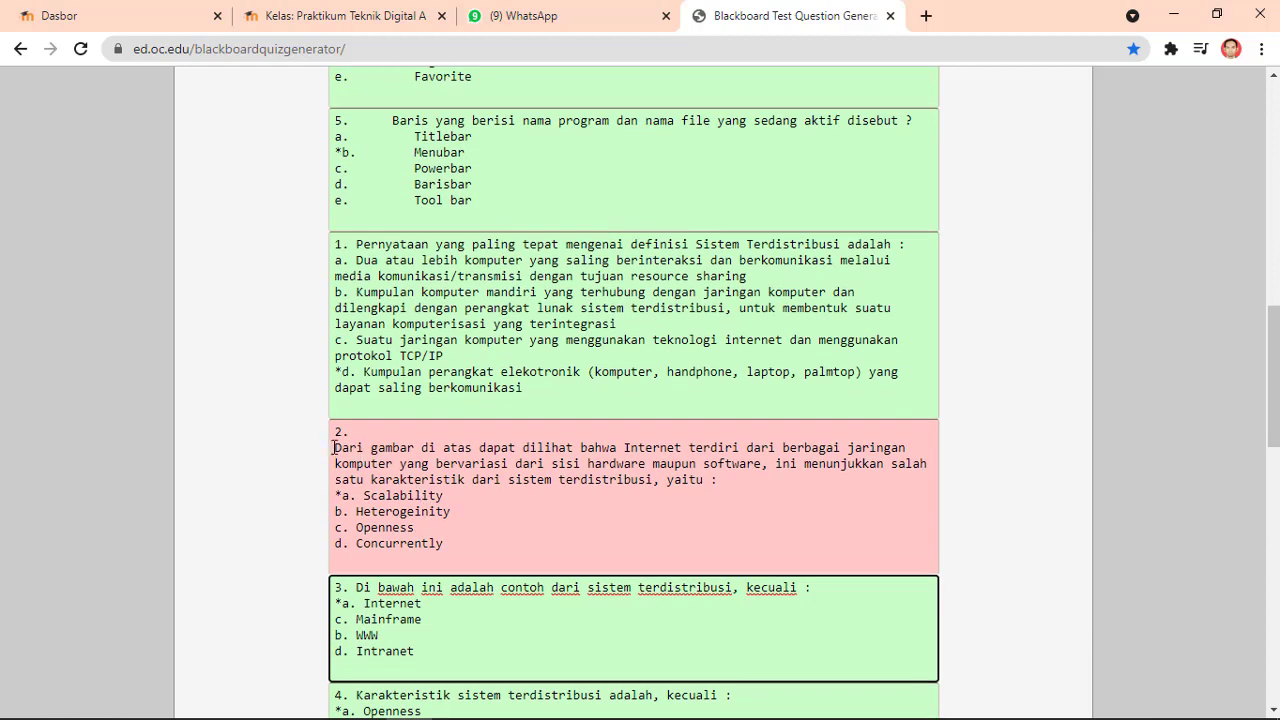
{"action": "left_click", "coordinate": [253, 622]}
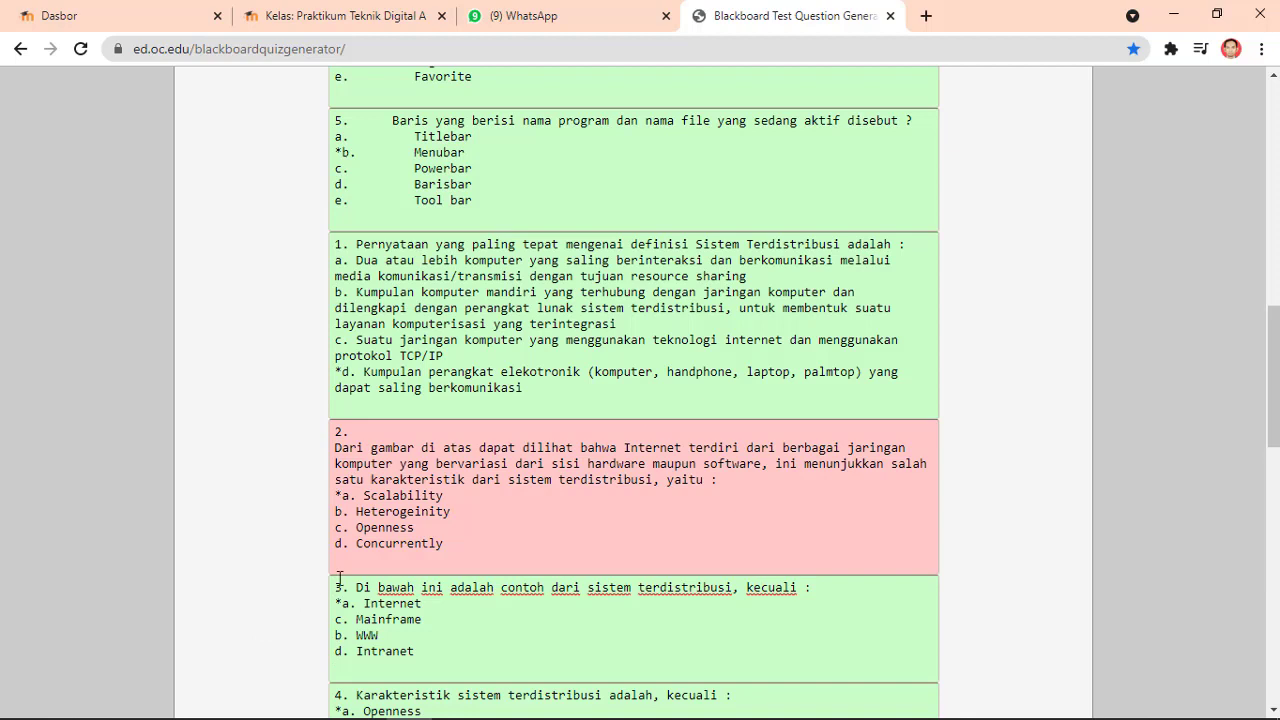
{"action": "mouse_move", "coordinate": [400, 511]}
{"action": "left_click", "coordinate": [380, 517]}
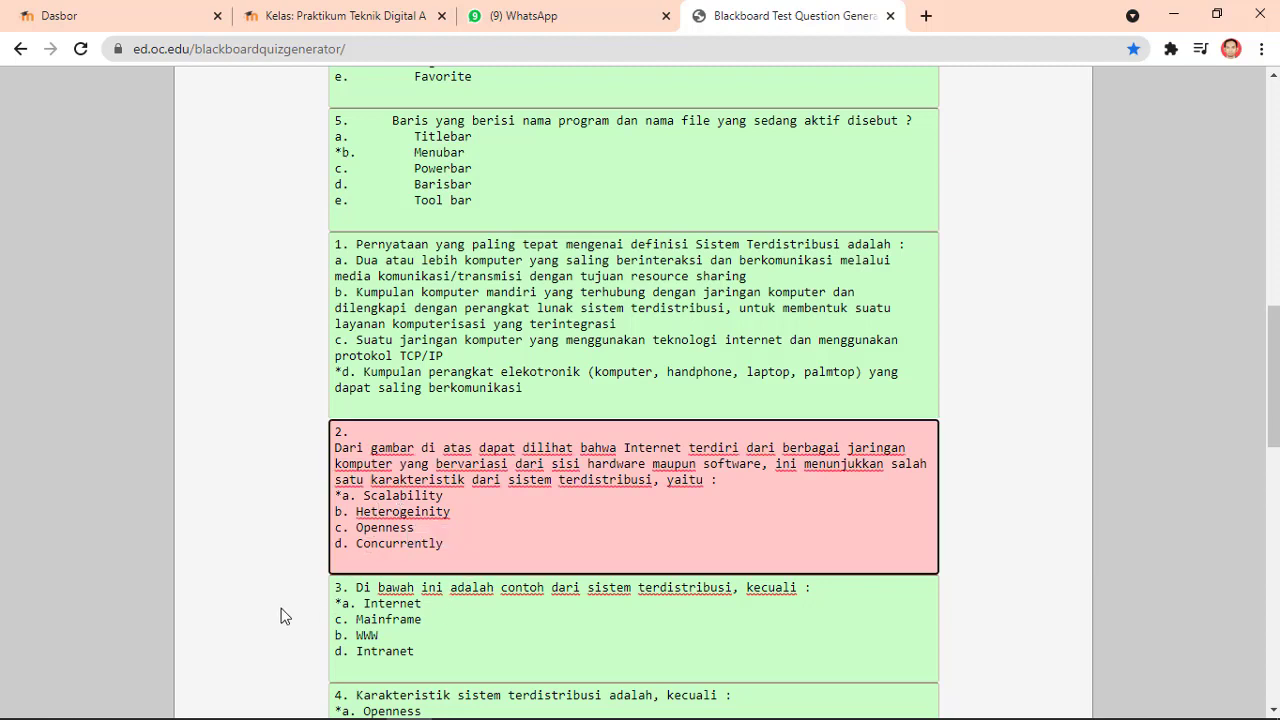
{"action": "left_click", "coordinate": [248, 630]}
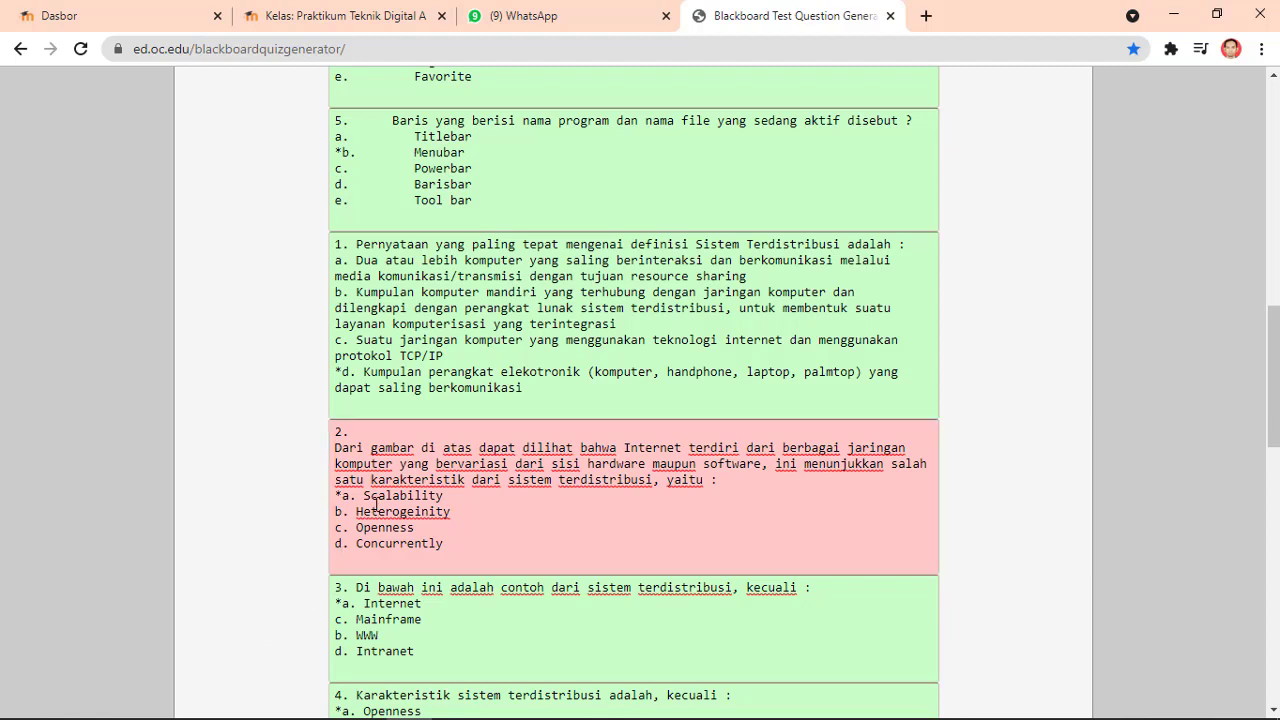
{"action": "mouse_move", "coordinate": [375, 505]}
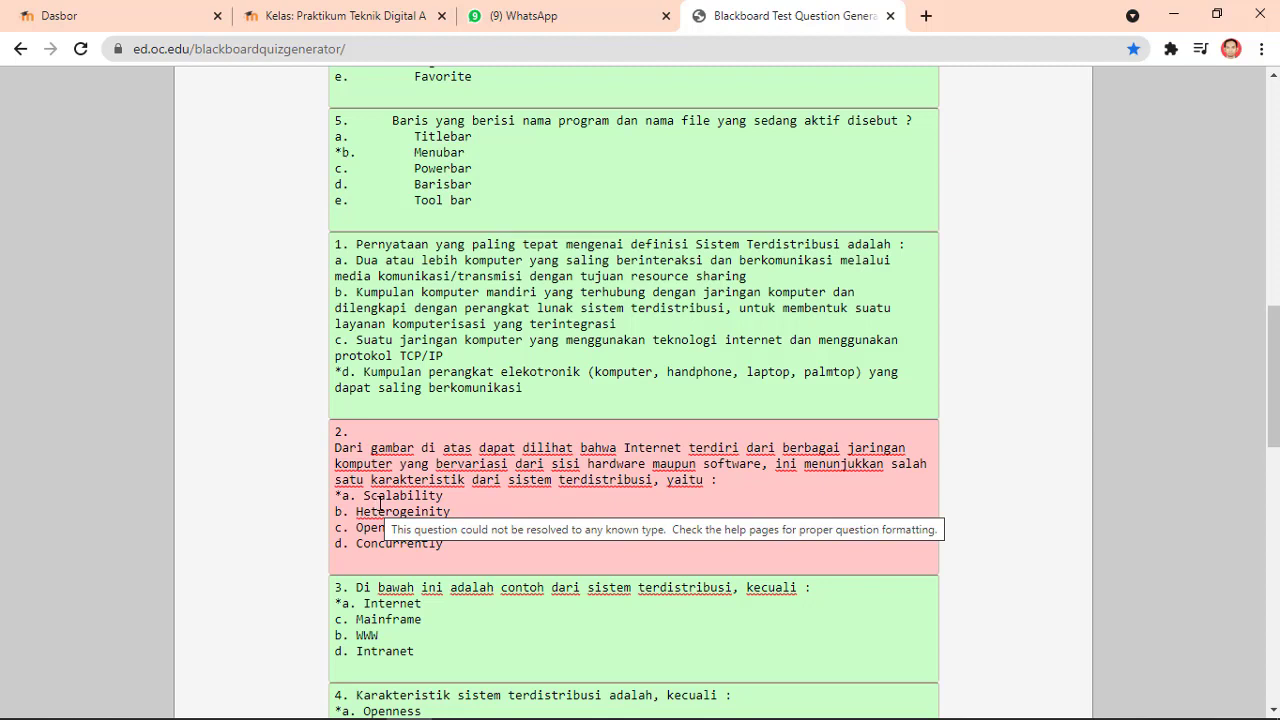
{"action": "left_click", "coordinate": [358, 432]}
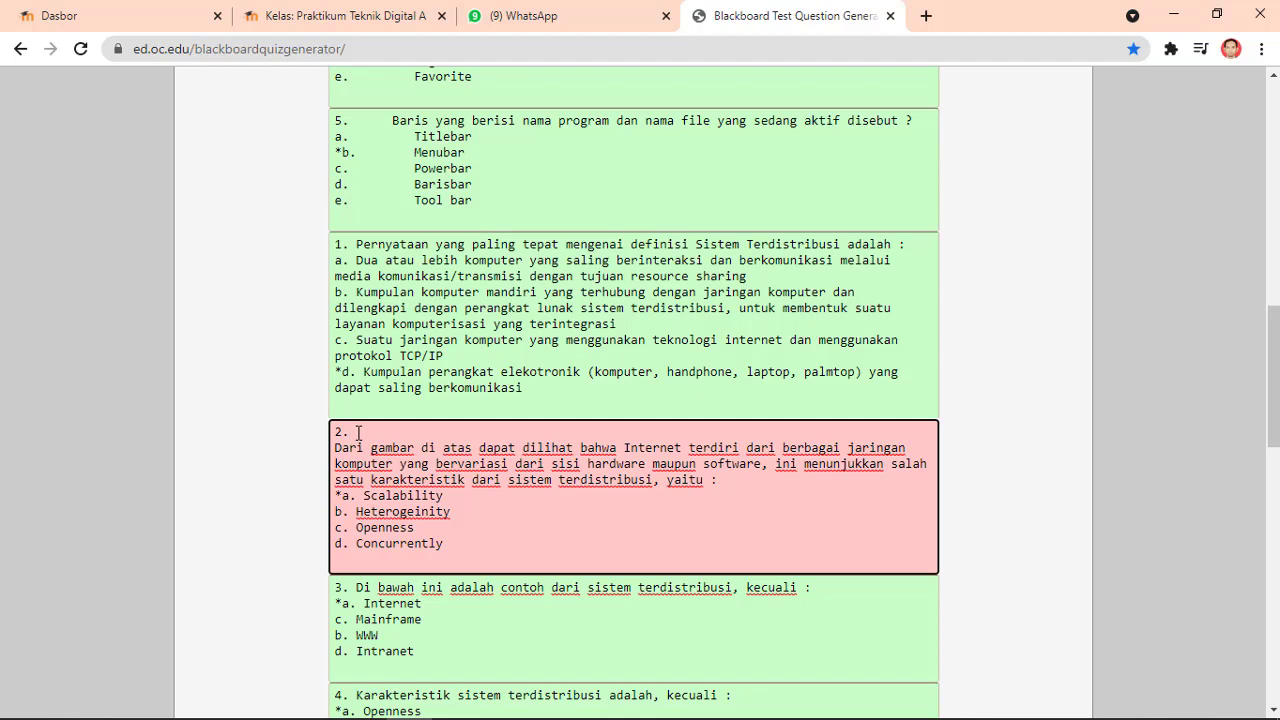
{"action": "key", "text": "Delete"}
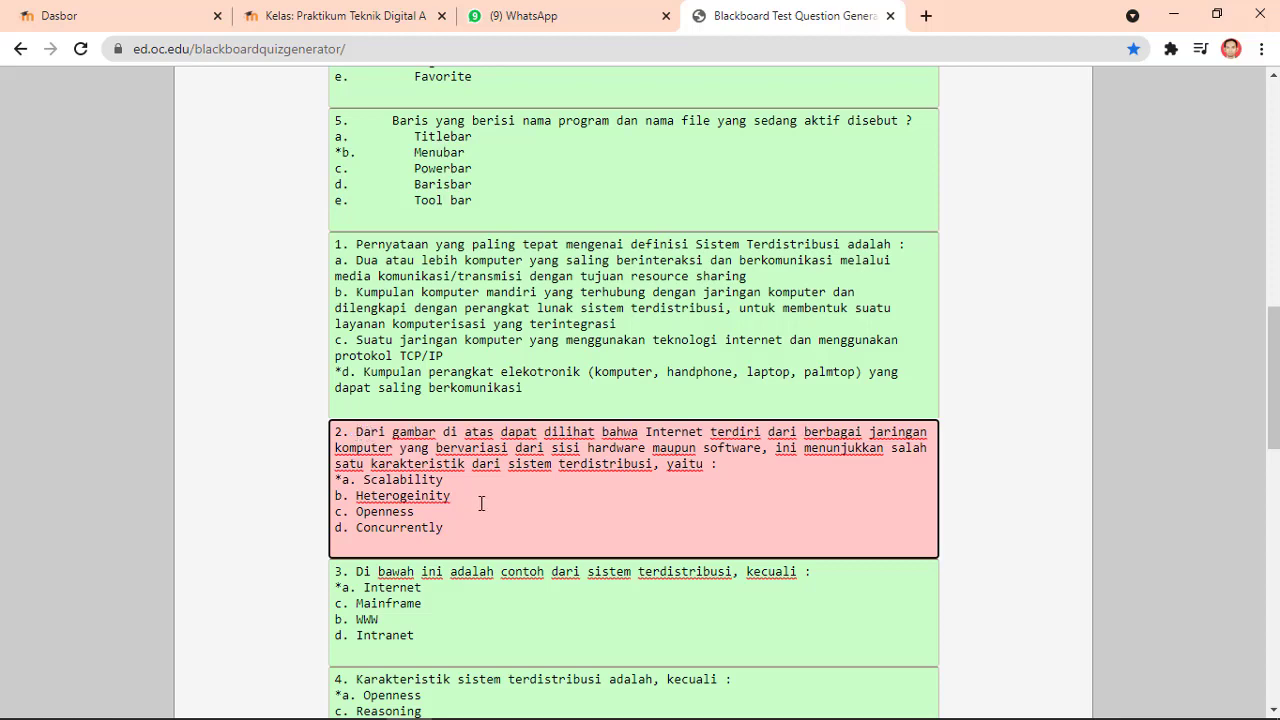
Step: Generate the test questions again to revalidate the corrected entries
{"action": "scroll", "coordinate": [481, 503], "scroll_direction": "down", "scroll_amount": 1}
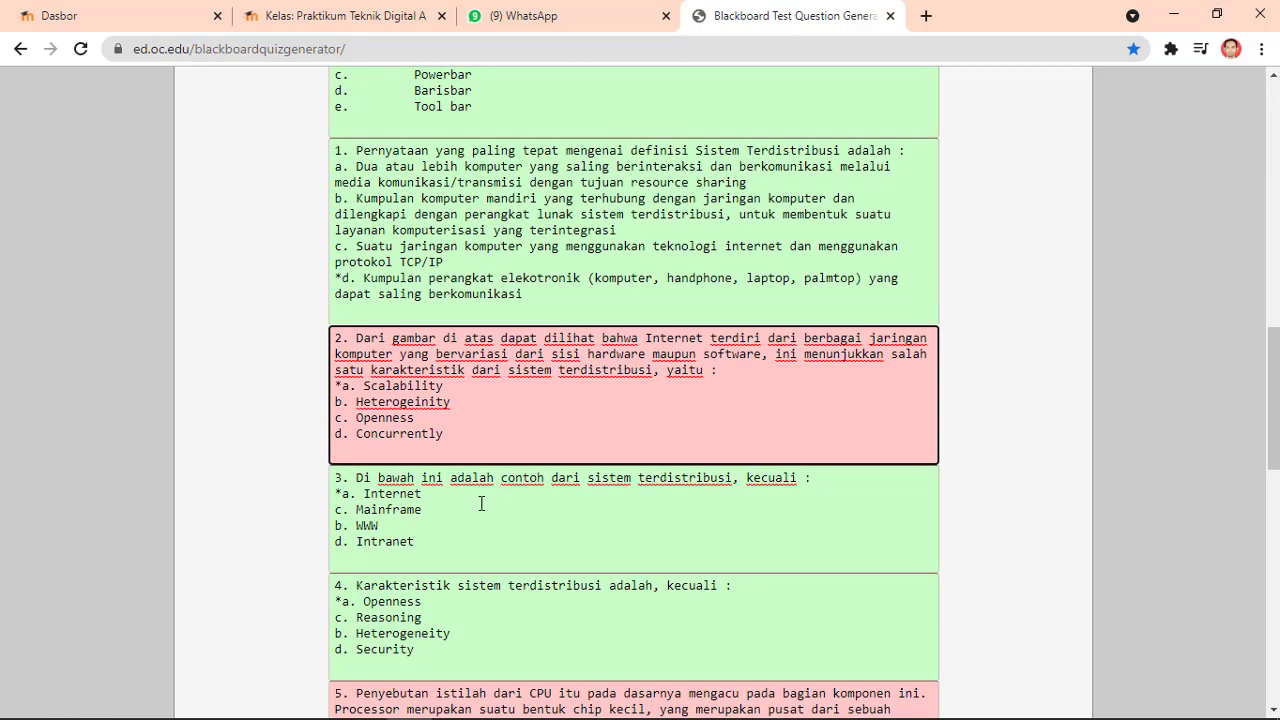
{"action": "left_click", "coordinate": [478, 437]}
{"action": "scroll", "coordinate": [517, 490], "scroll_direction": "down", "scroll_amount": 10}
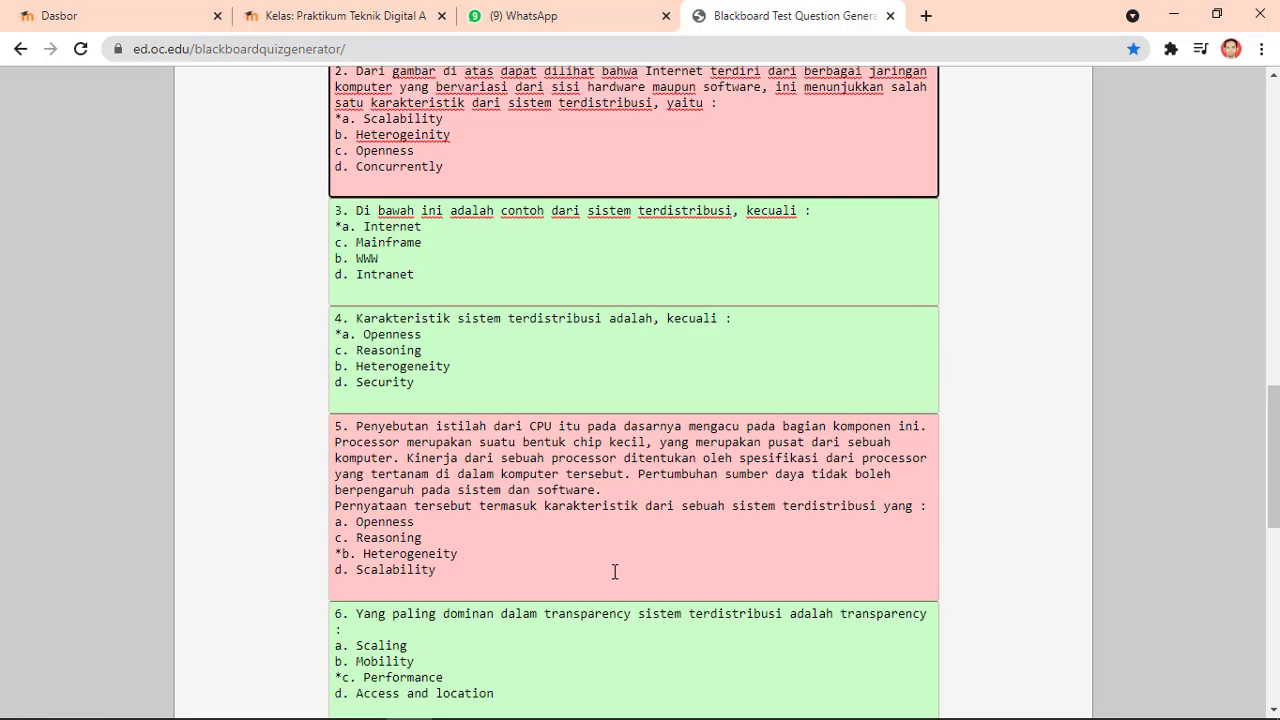
{"action": "scroll", "coordinate": [483, 594], "scroll_direction": "up", "scroll_amount": 2}
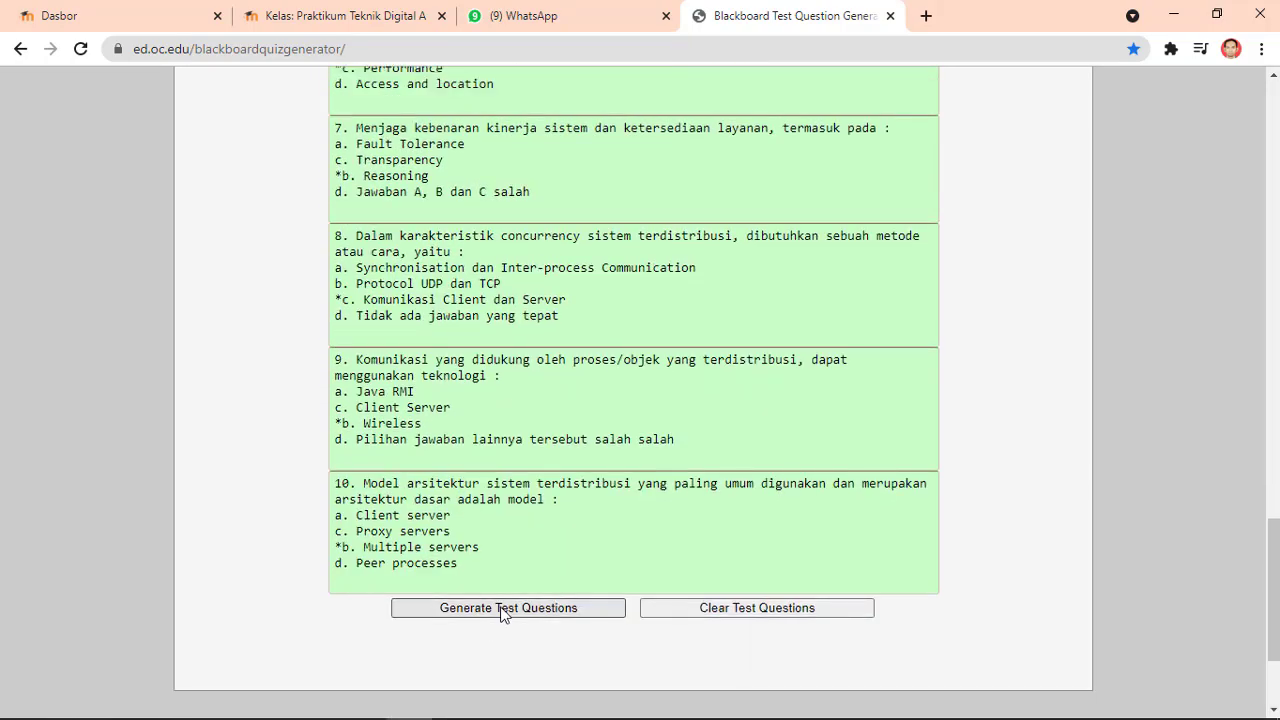
{"action": "left_click", "coordinate": [503, 610]}
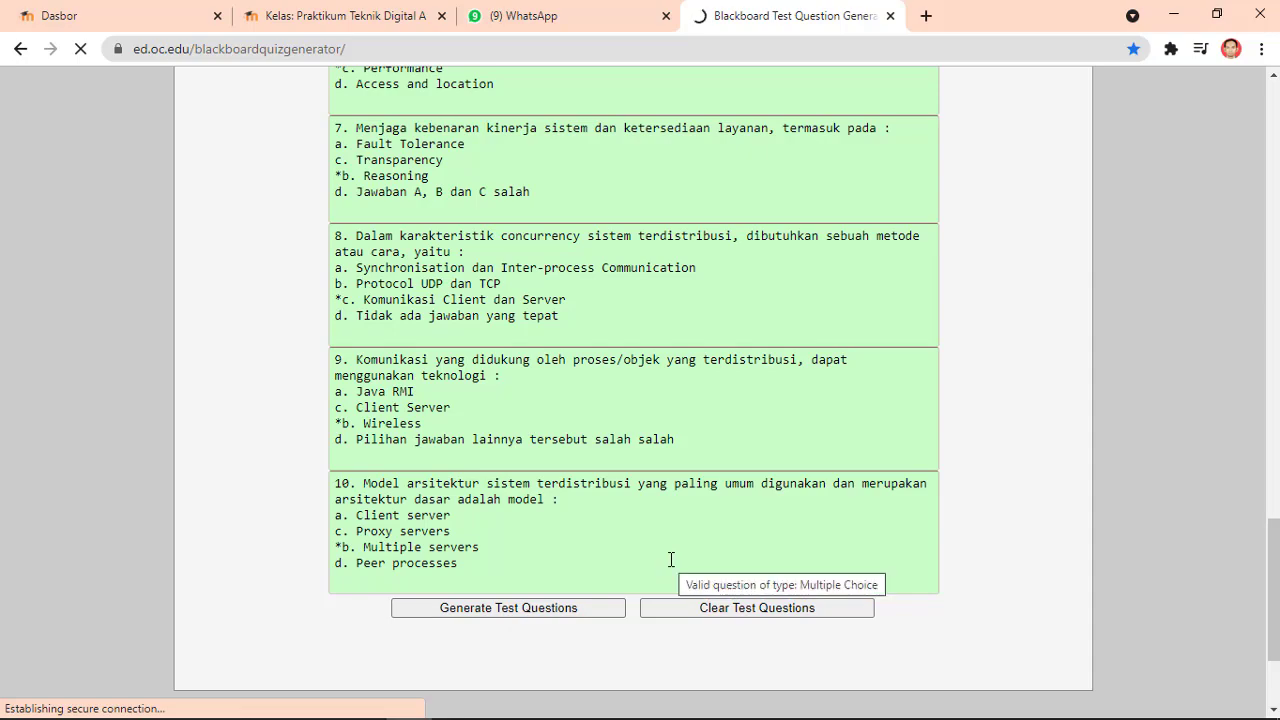
Step: Examine the new validation results across both question sets for any questions still marked red
{"action": "scroll", "coordinate": [670, 560], "scroll_direction": "up", "scroll_amount": 2}
{"action": "scroll", "coordinate": [671, 560], "scroll_direction": "down", "scroll_amount": 6}
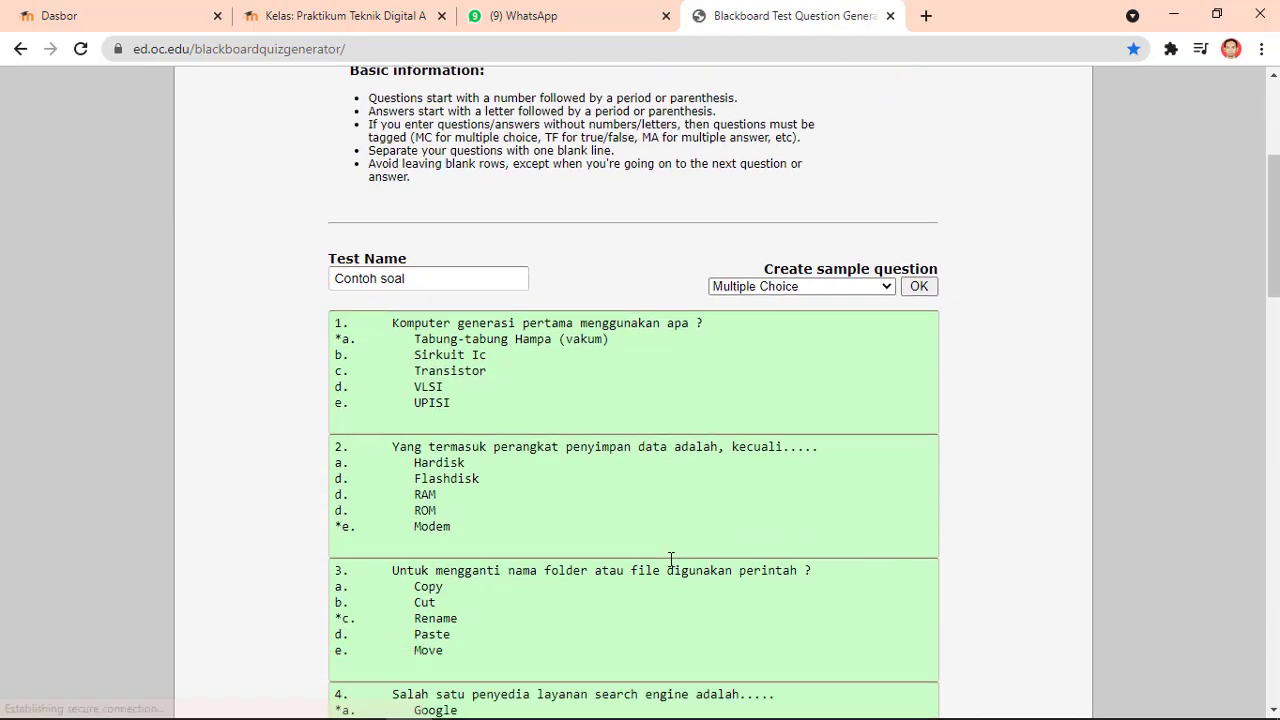
{"action": "scroll", "coordinate": [671, 560], "scroll_direction": "down", "scroll_amount": 5}
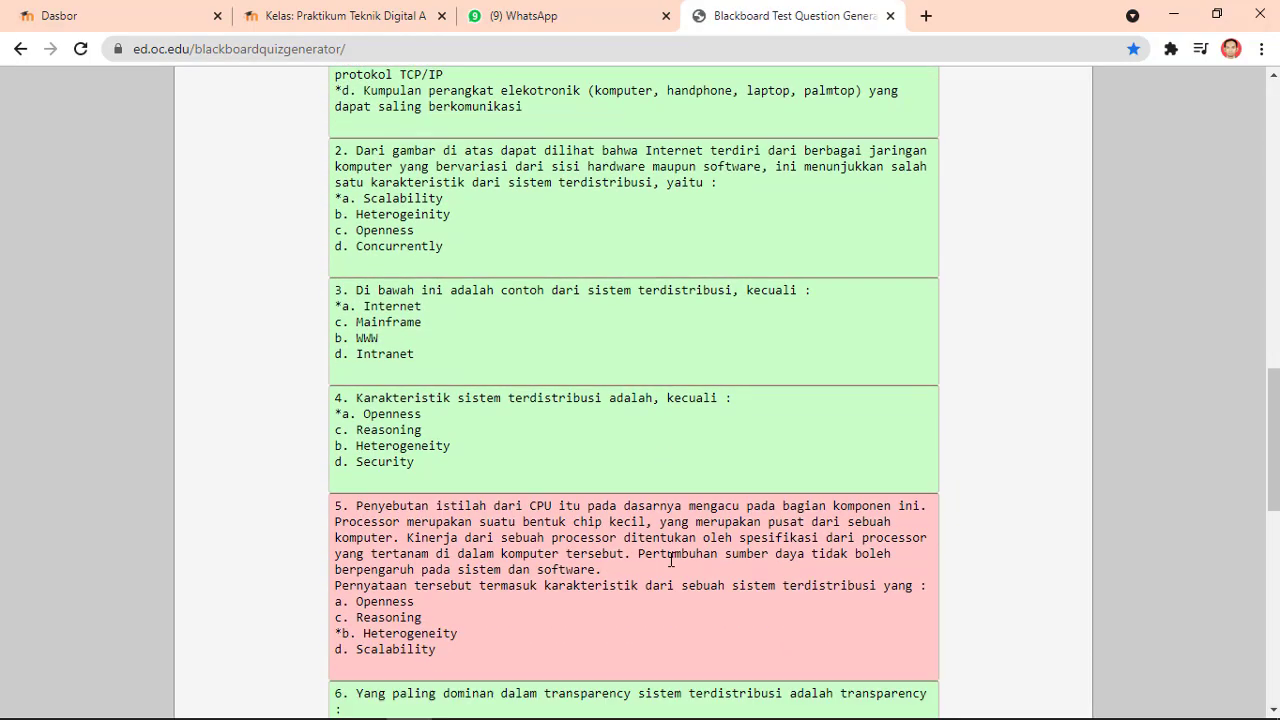
{"action": "scroll", "coordinate": [670, 560], "scroll_direction": "down", "scroll_amount": 1}
{"action": "scroll", "coordinate": [671, 557], "scroll_direction": "up", "scroll_amount": 4}
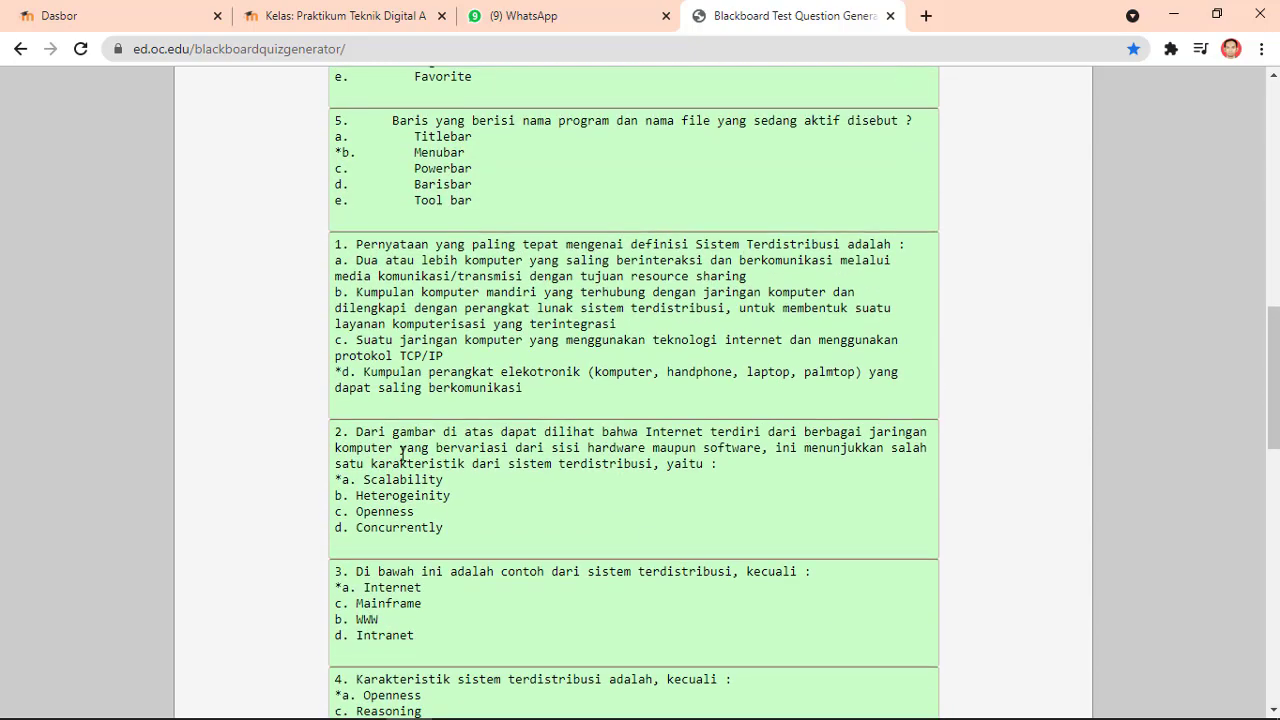
{"action": "scroll", "coordinate": [422, 479], "scroll_direction": "up", "scroll_amount": 2}
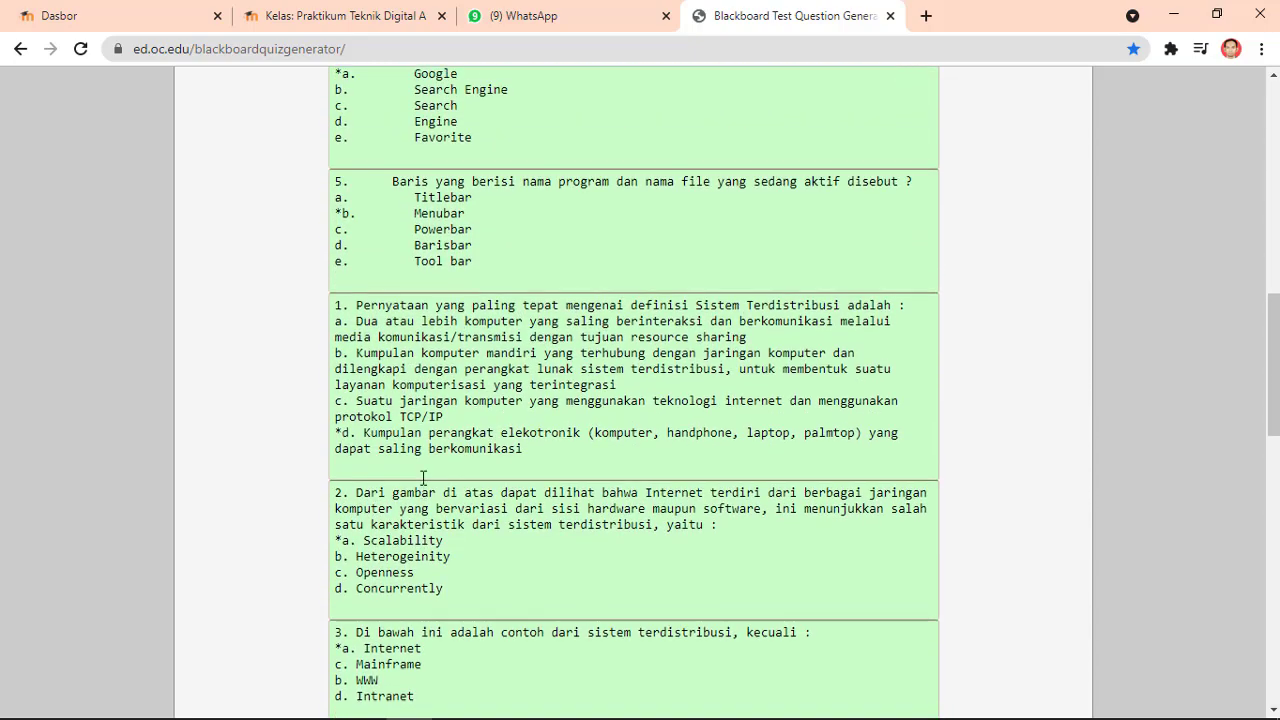
{"action": "scroll", "coordinate": [422, 479], "scroll_direction": "up", "scroll_amount": 6}
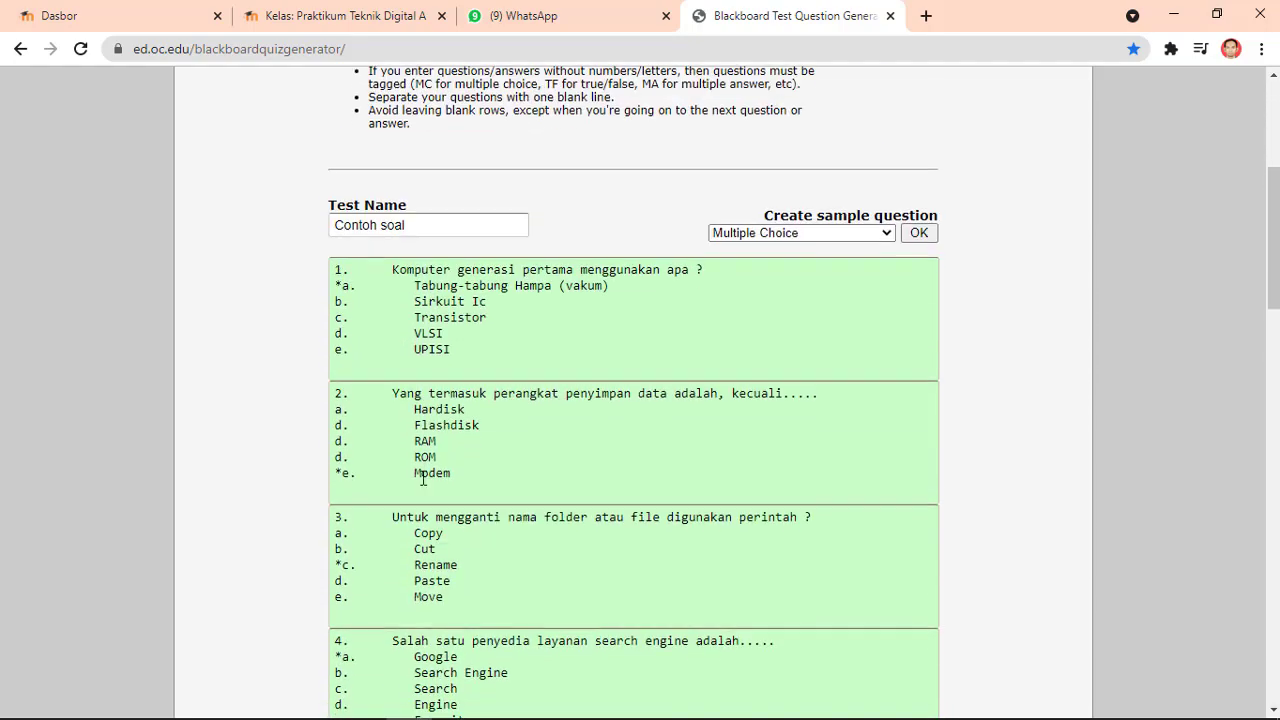
{"action": "scroll", "coordinate": [436, 427], "scroll_direction": "down", "scroll_amount": 5}
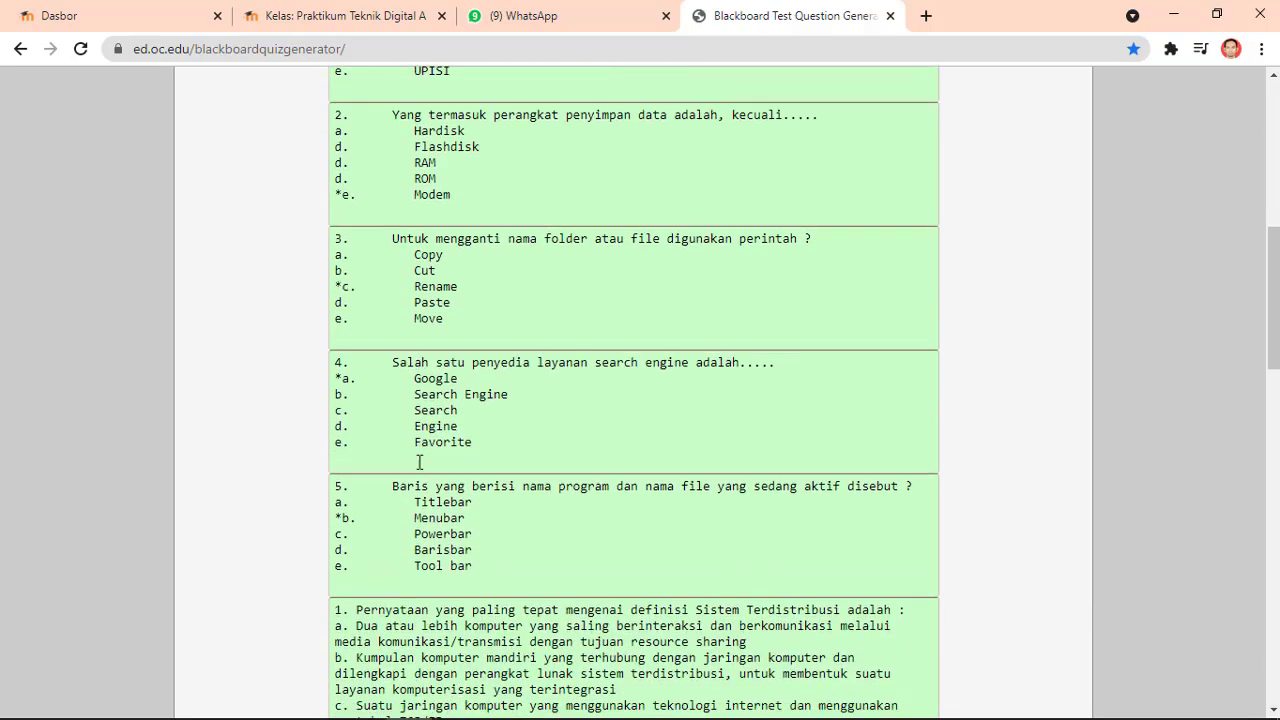
{"action": "scroll", "coordinate": [419, 460], "scroll_direction": "down", "scroll_amount": 6}
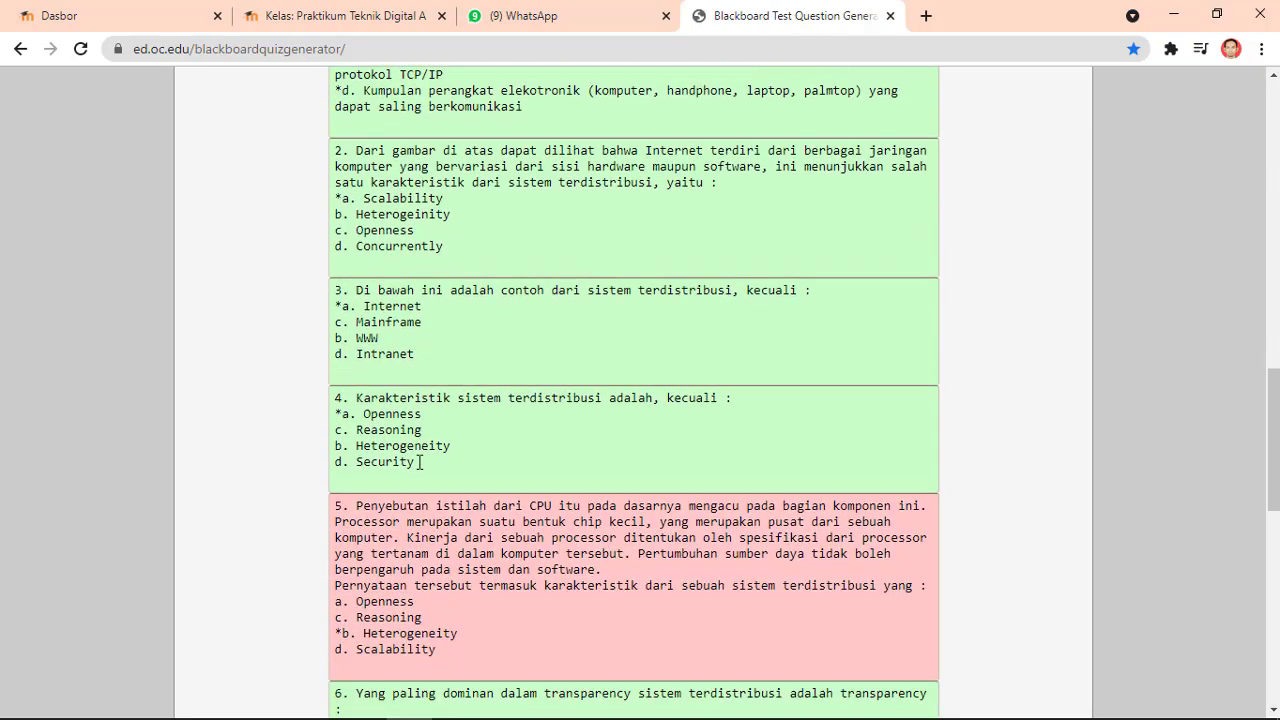
Step: Check the error details of red question 5 and join the "Pernyataan tersebut" line onto the end of the preceding question text
{"action": "scroll", "coordinate": [419, 463], "scroll_direction": "down", "scroll_amount": 2}
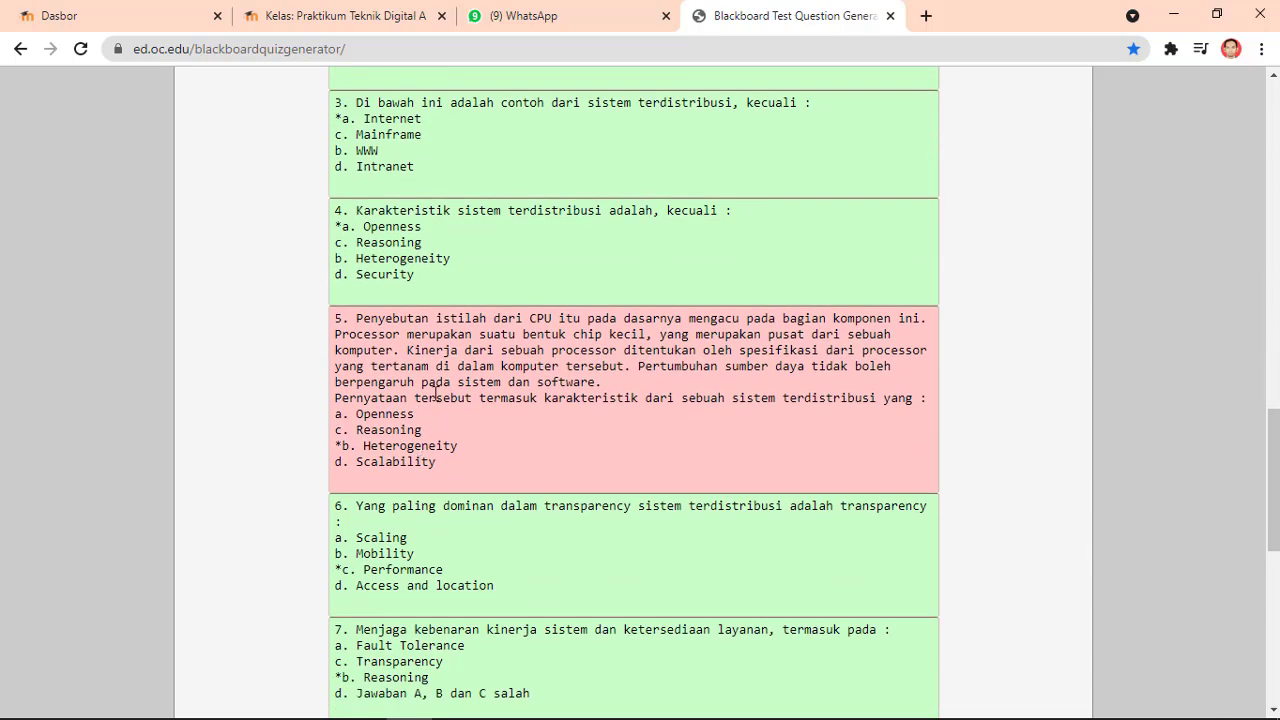
{"action": "mouse_move", "coordinate": [437, 373]}
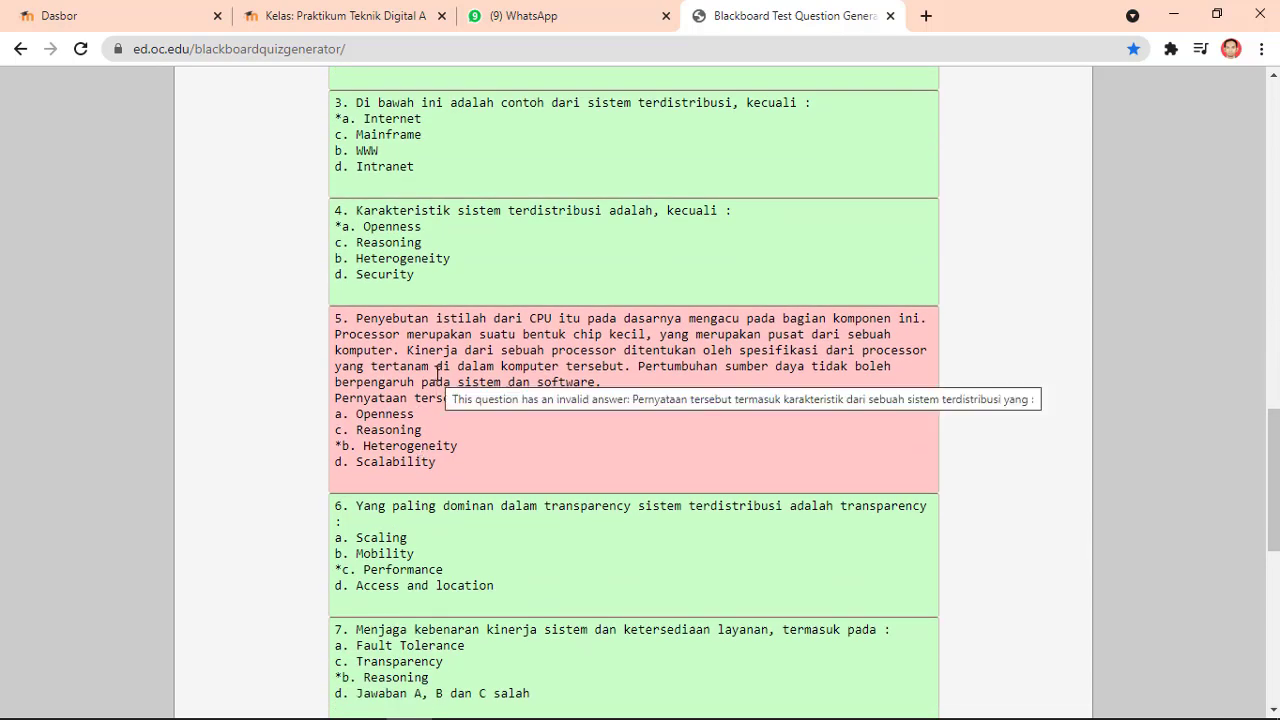
{"action": "left_click", "coordinate": [335, 397]}
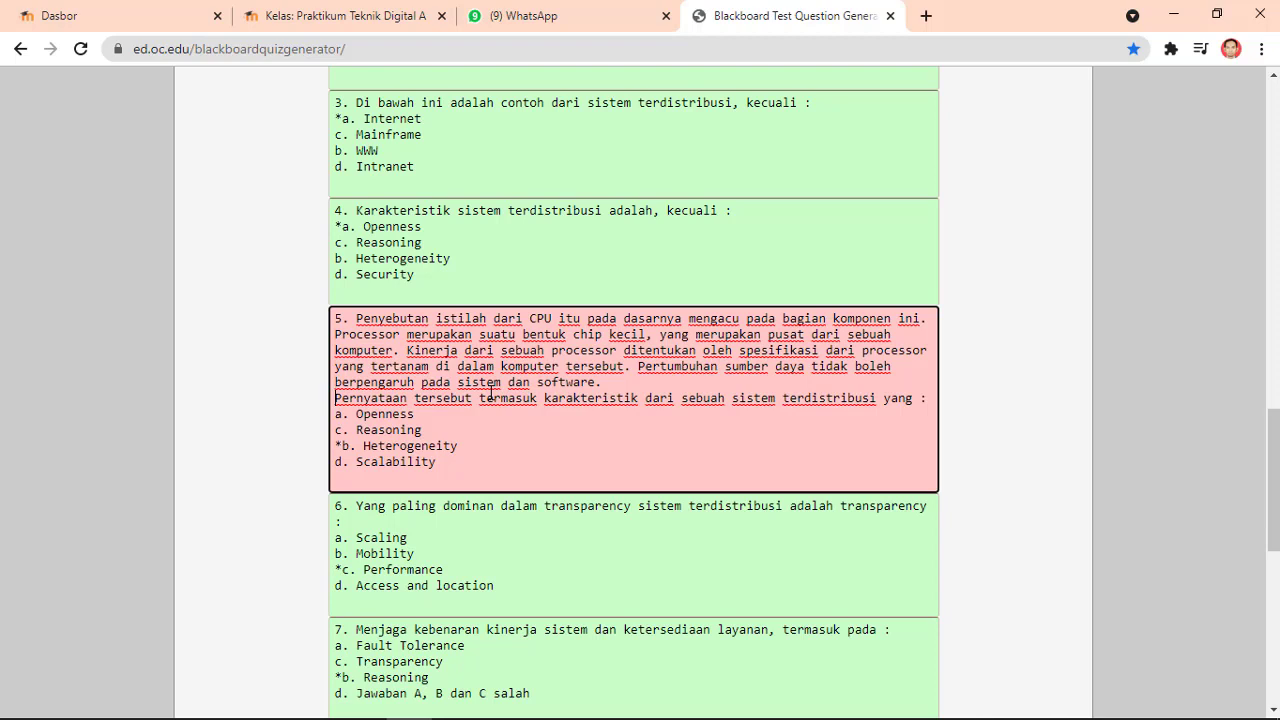
{"action": "key", "text": "BackSpace"}
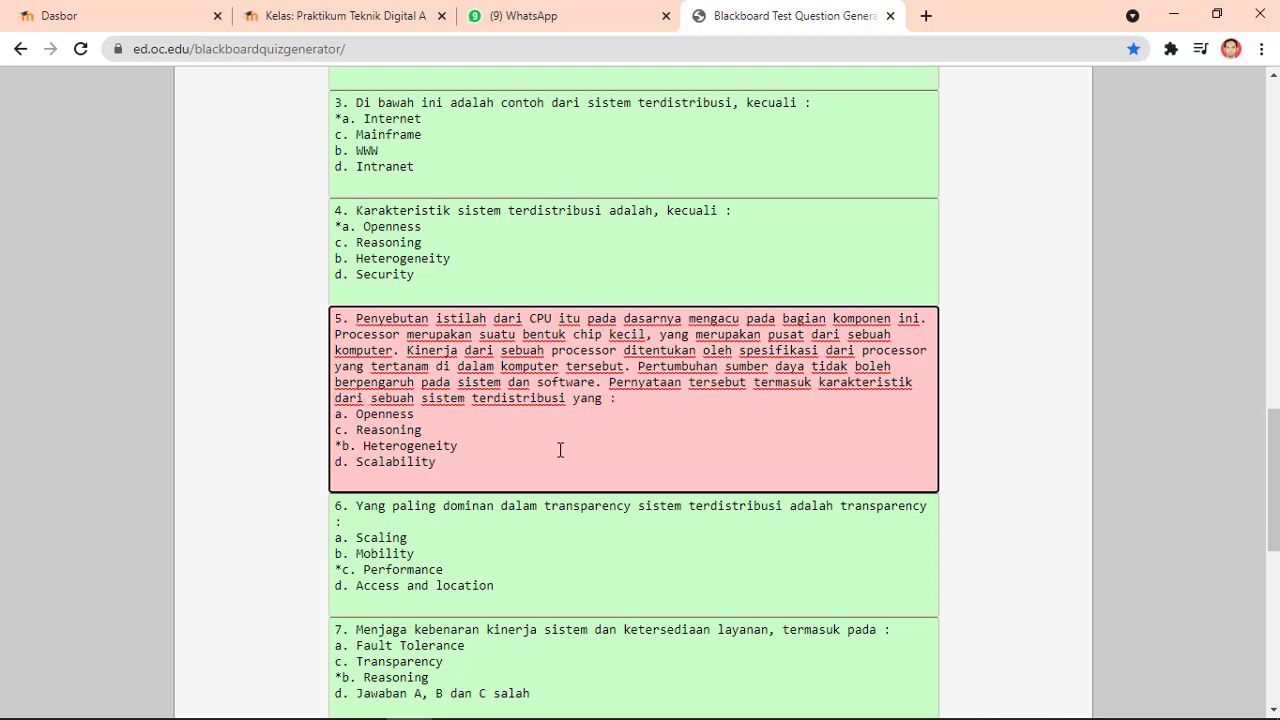
{"action": "scroll", "coordinate": [560, 450], "scroll_direction": "down", "scroll_amount": 1}
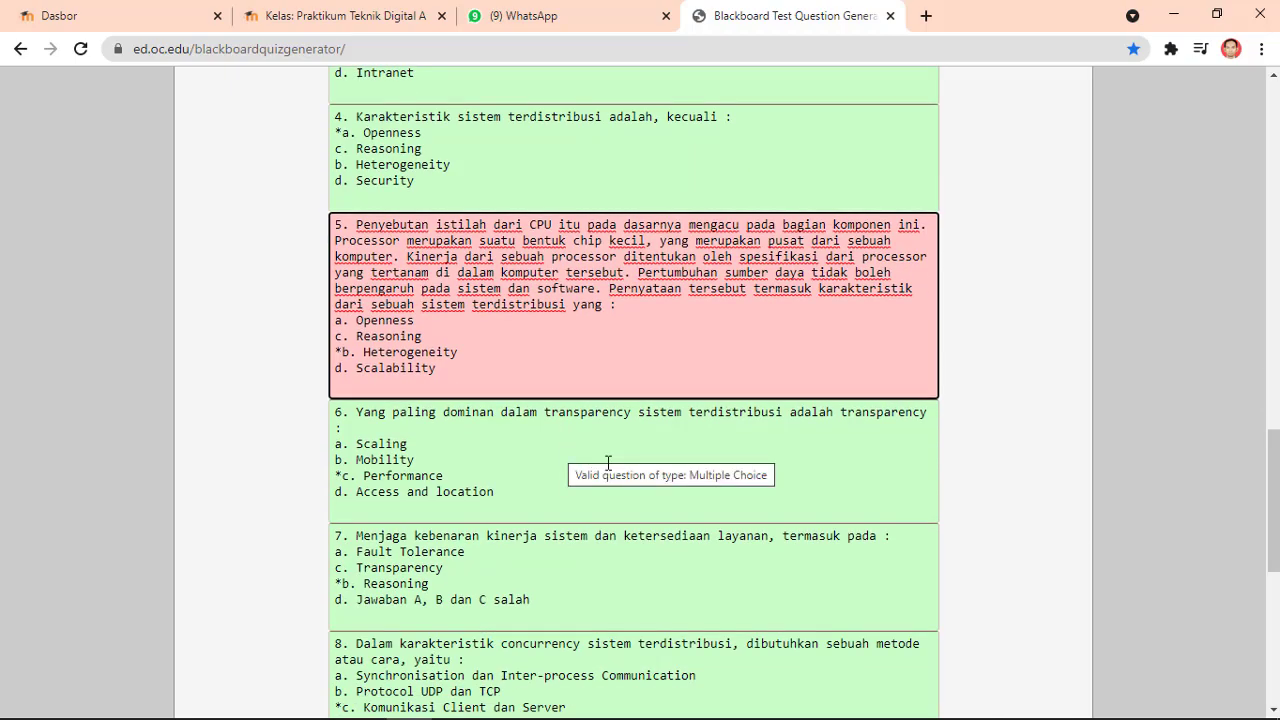
Step: Check that question 5 is correctly joined and generate the test questions again
{"action": "scroll", "coordinate": [608, 462], "scroll_direction": "down", "scroll_amount": 5}
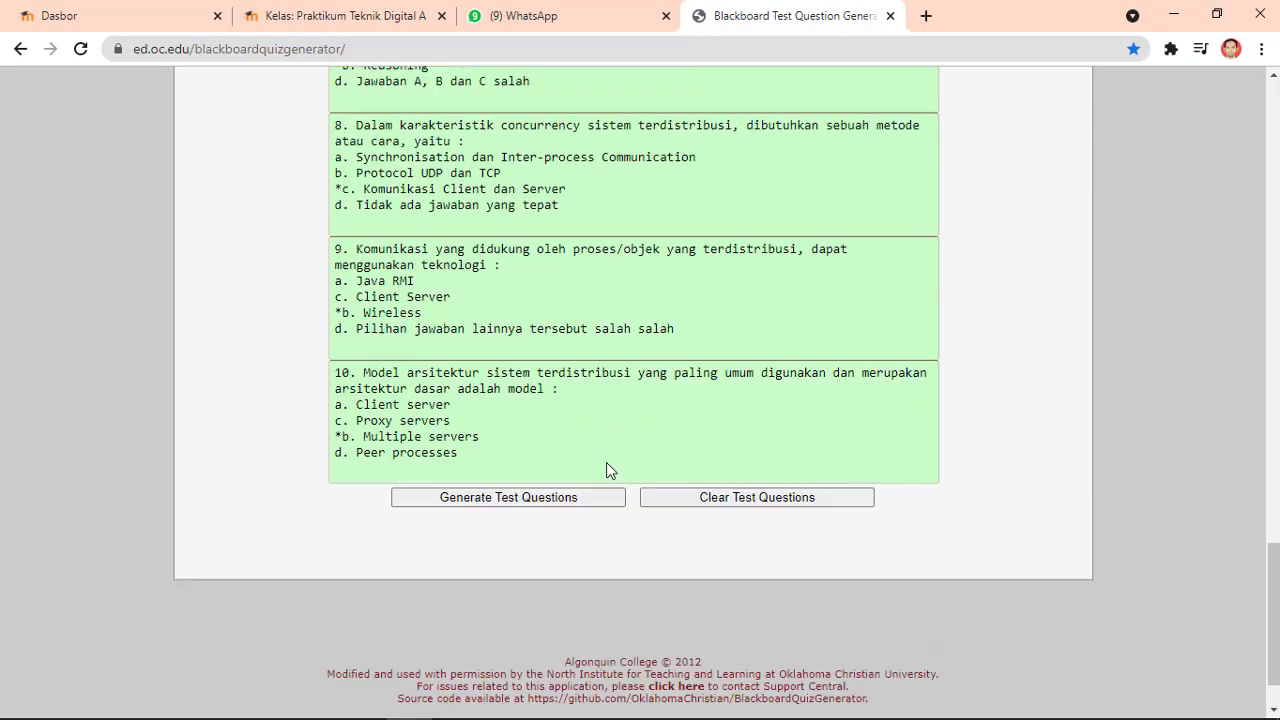
{"action": "scroll", "coordinate": [606, 470], "scroll_direction": "up", "scroll_amount": 15}
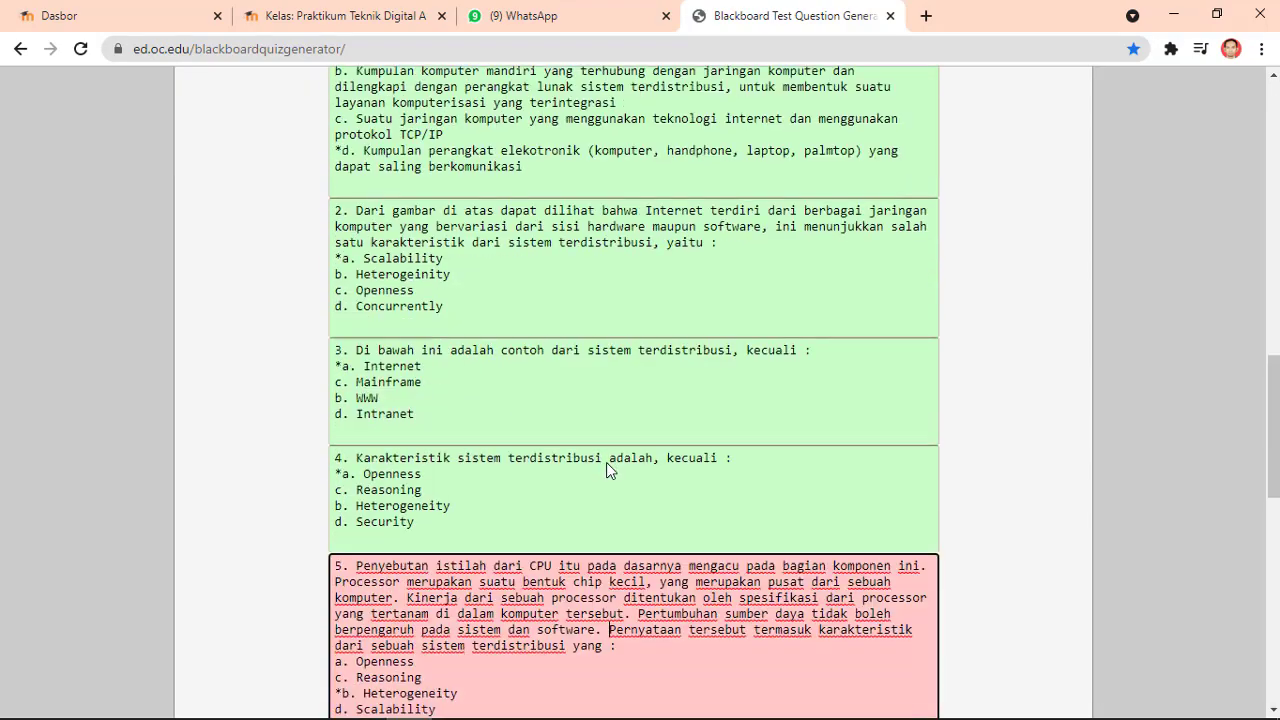
{"action": "scroll", "coordinate": [606, 464], "scroll_direction": "down", "scroll_amount": 3}
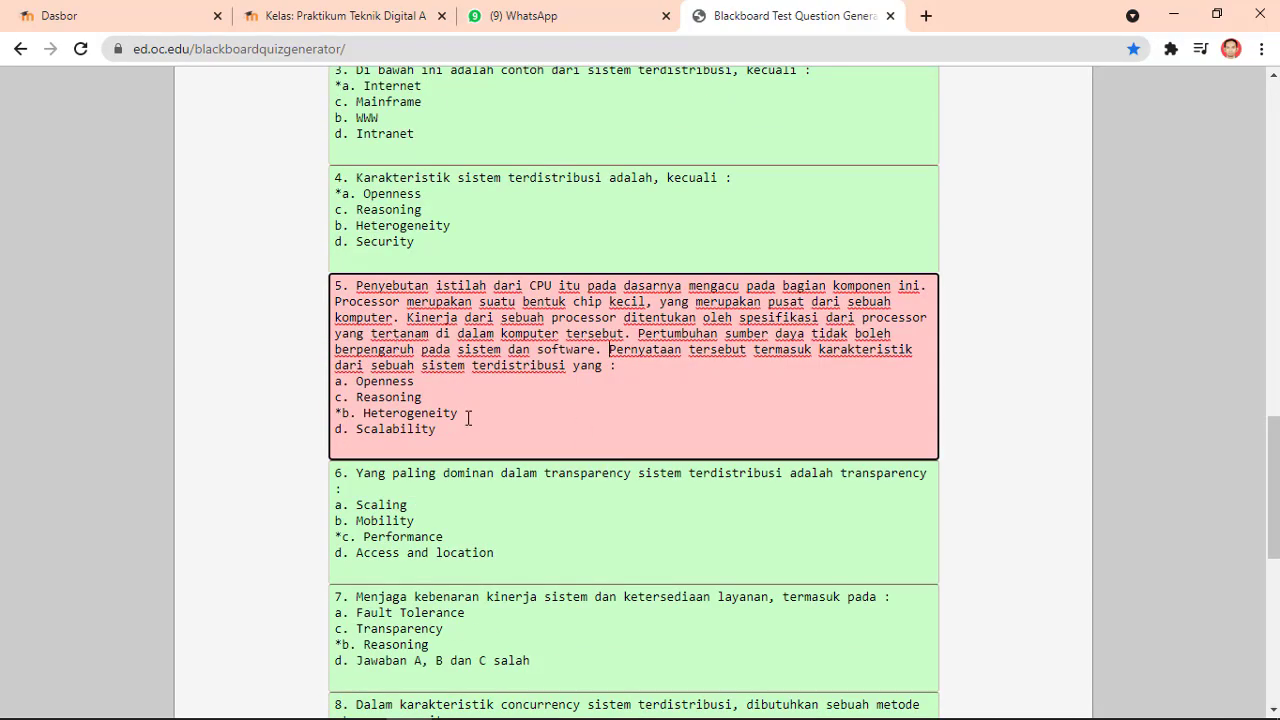
{"action": "scroll", "coordinate": [468, 418], "scroll_direction": "down", "scroll_amount": 6}
{"action": "left_click", "coordinate": [507, 421]}
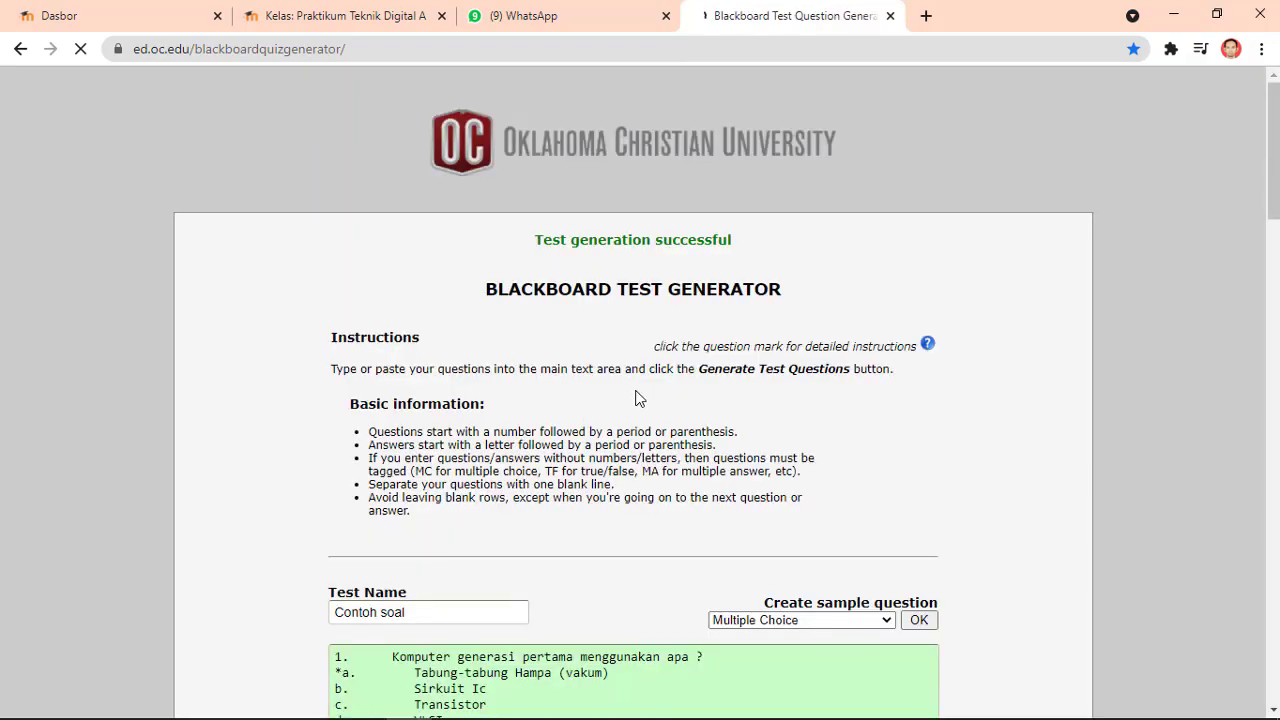
Step: Review the validated questions in both sets and download them as a question pool
{"action": "scroll", "coordinate": [640, 398], "scroll_direction": "down", "scroll_amount": 5}
{"action": "scroll", "coordinate": [640, 398], "scroll_direction": "down", "scroll_amount": 9}
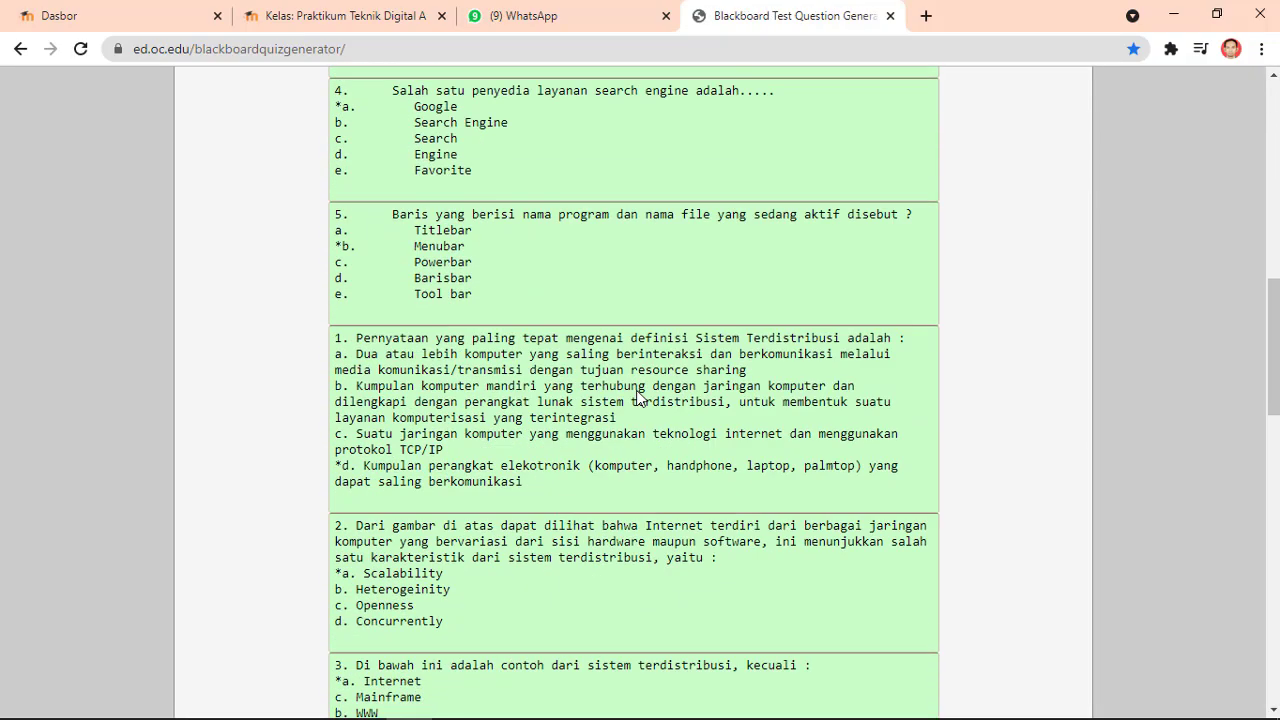
{"action": "scroll", "coordinate": [638, 390], "scroll_direction": "down", "scroll_amount": 10}
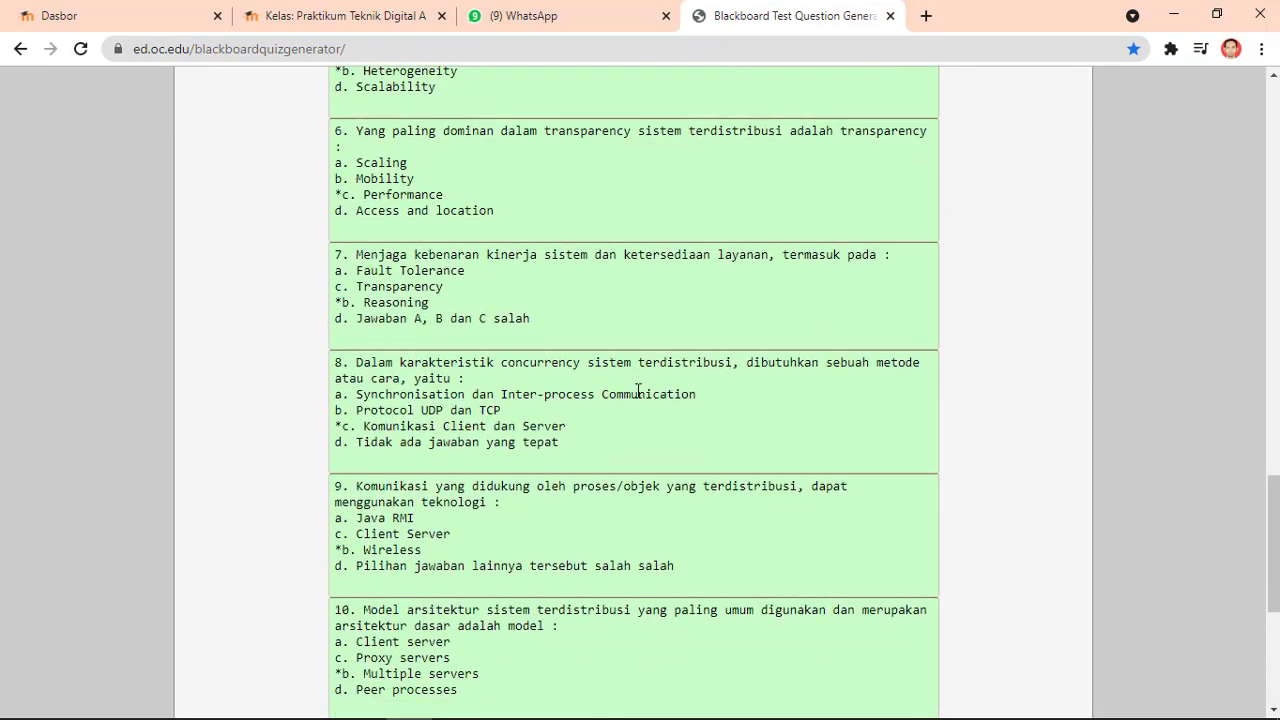
{"action": "scroll", "coordinate": [638, 390], "scroll_direction": "up", "scroll_amount": 1}
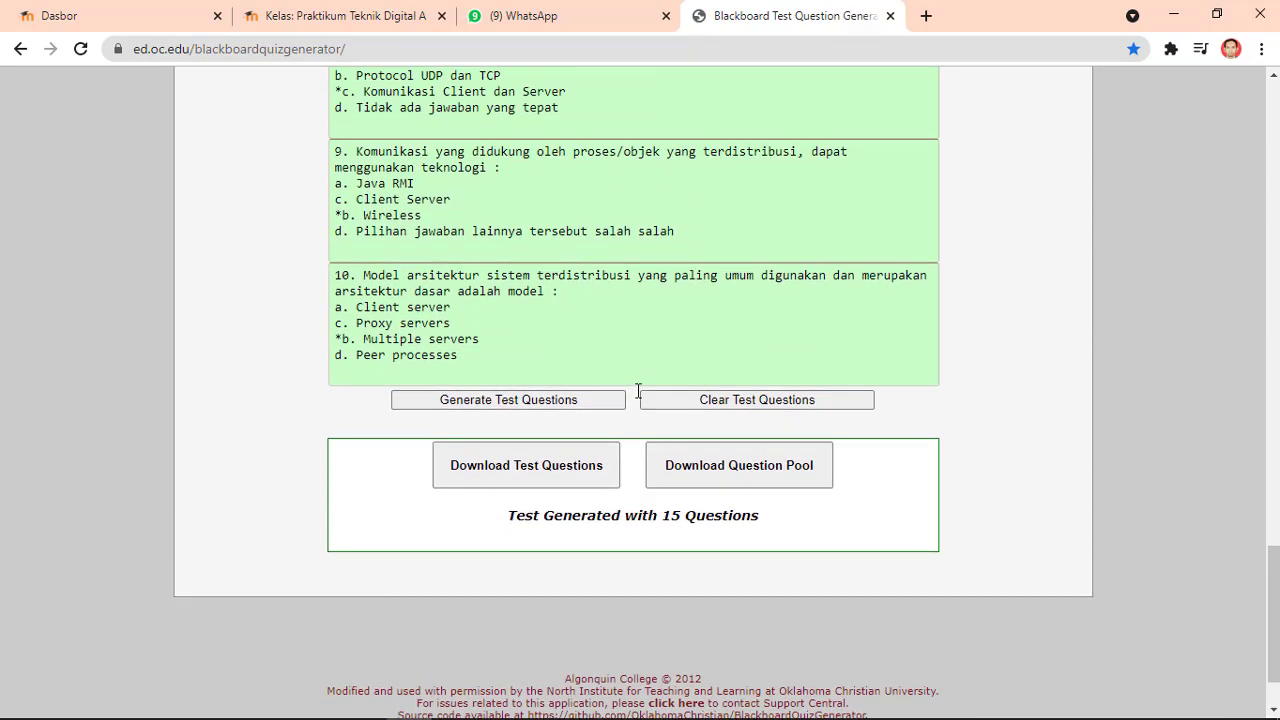
{"action": "scroll", "coordinate": [638, 390], "scroll_direction": "up", "scroll_amount": 1}
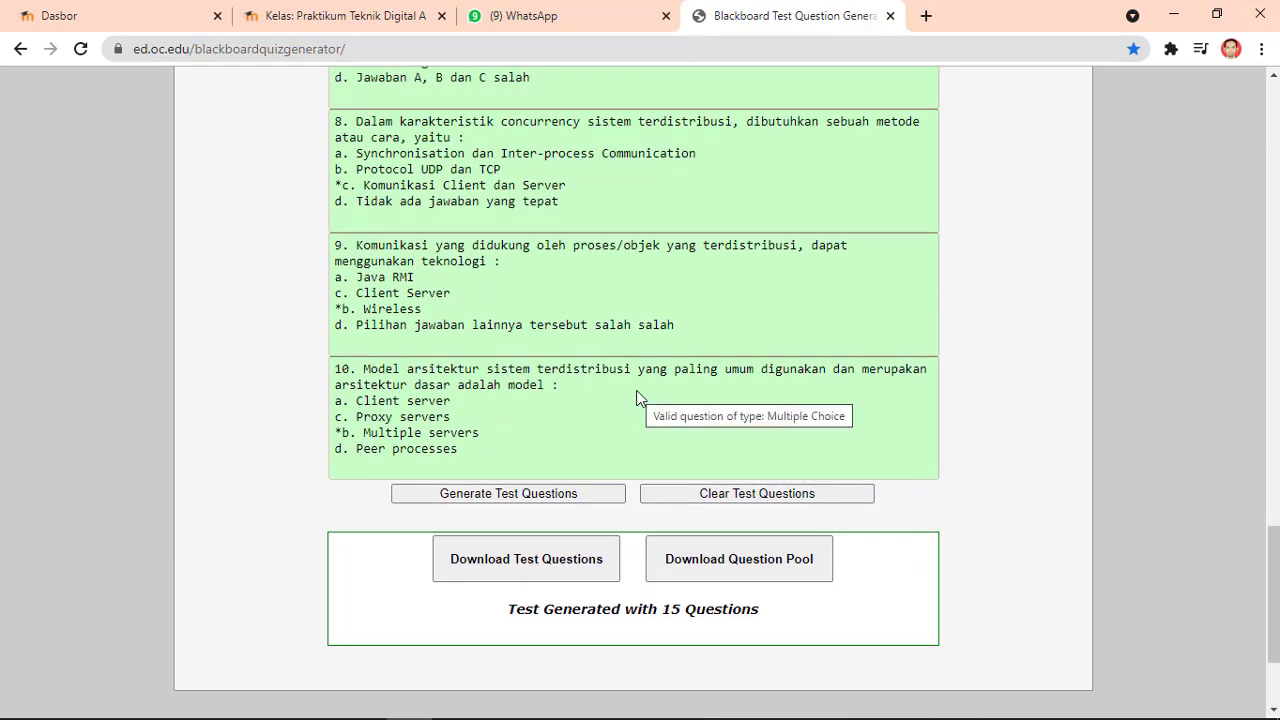
{"action": "scroll", "coordinate": [637, 392], "scroll_direction": "up", "scroll_amount": 1}
{"action": "scroll", "coordinate": [563, 591], "scroll_direction": "down", "scroll_amount": 1}
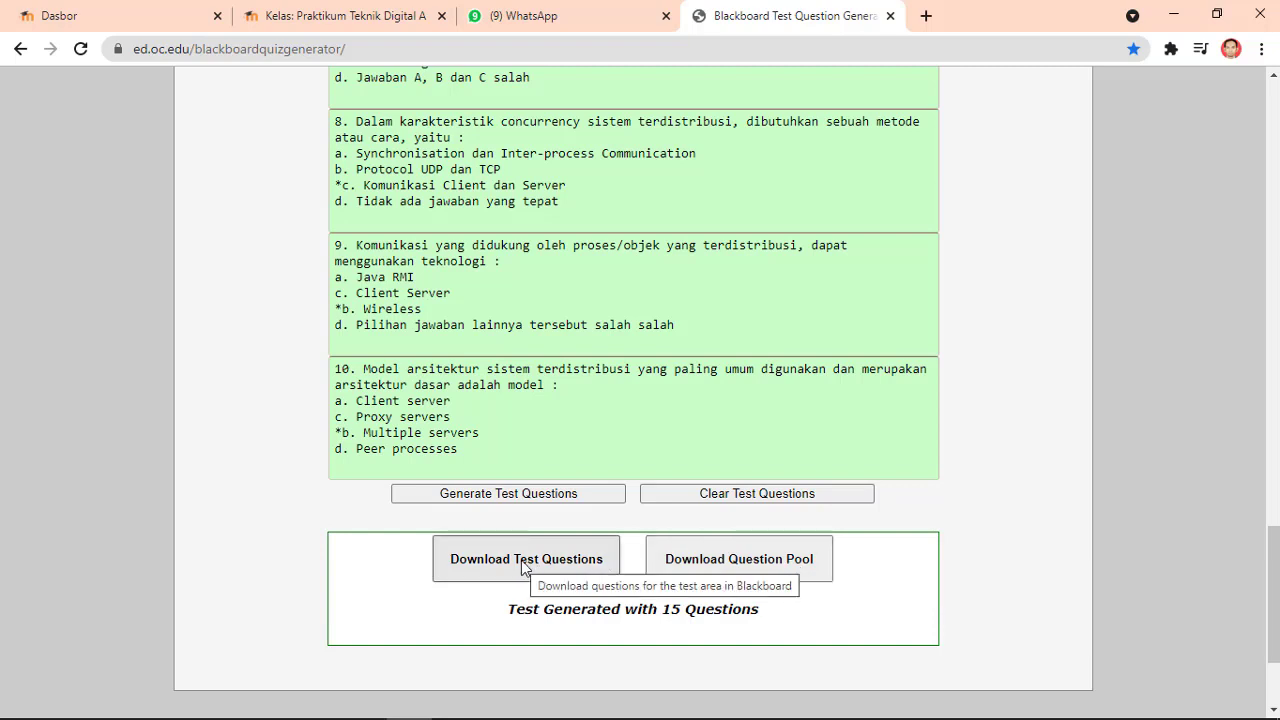
{"action": "left_click", "coordinate": [757, 558]}
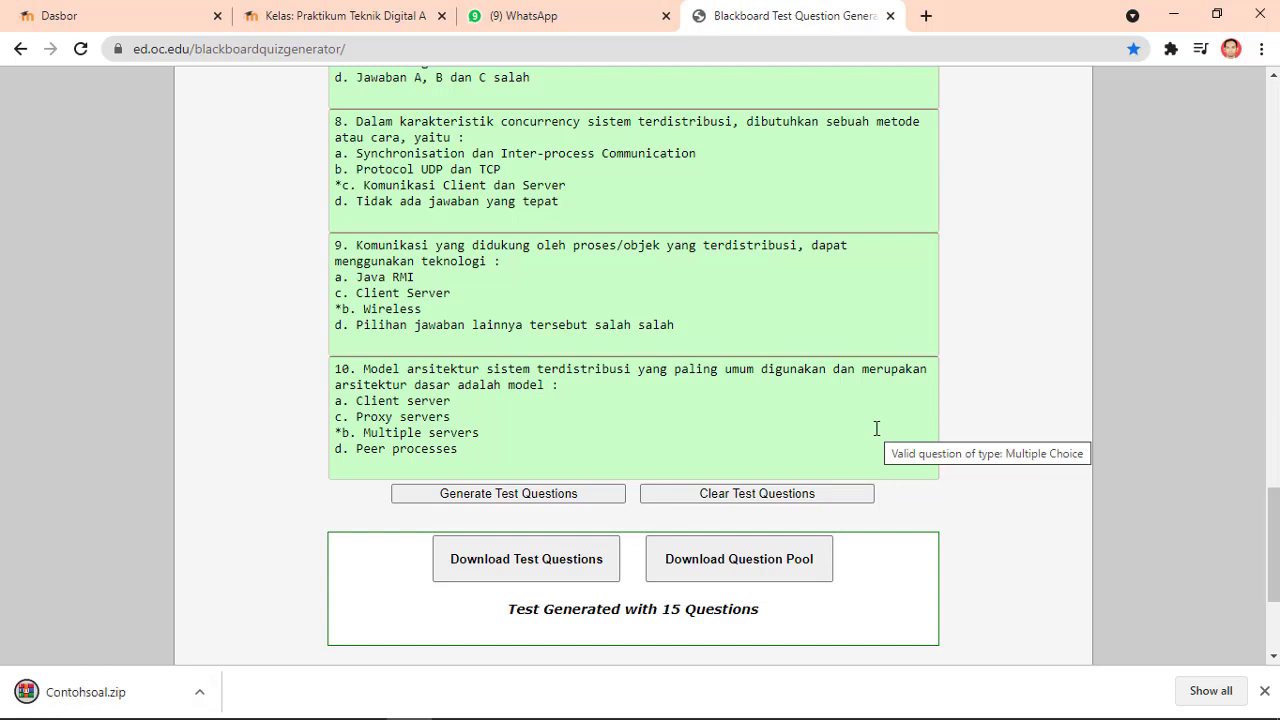
Step: Switch to the eLDirU course Praktikum Teknik Digital A, open its question import page and choose the Blackboard file format
{"action": "left_click", "coordinate": [327, 15]}
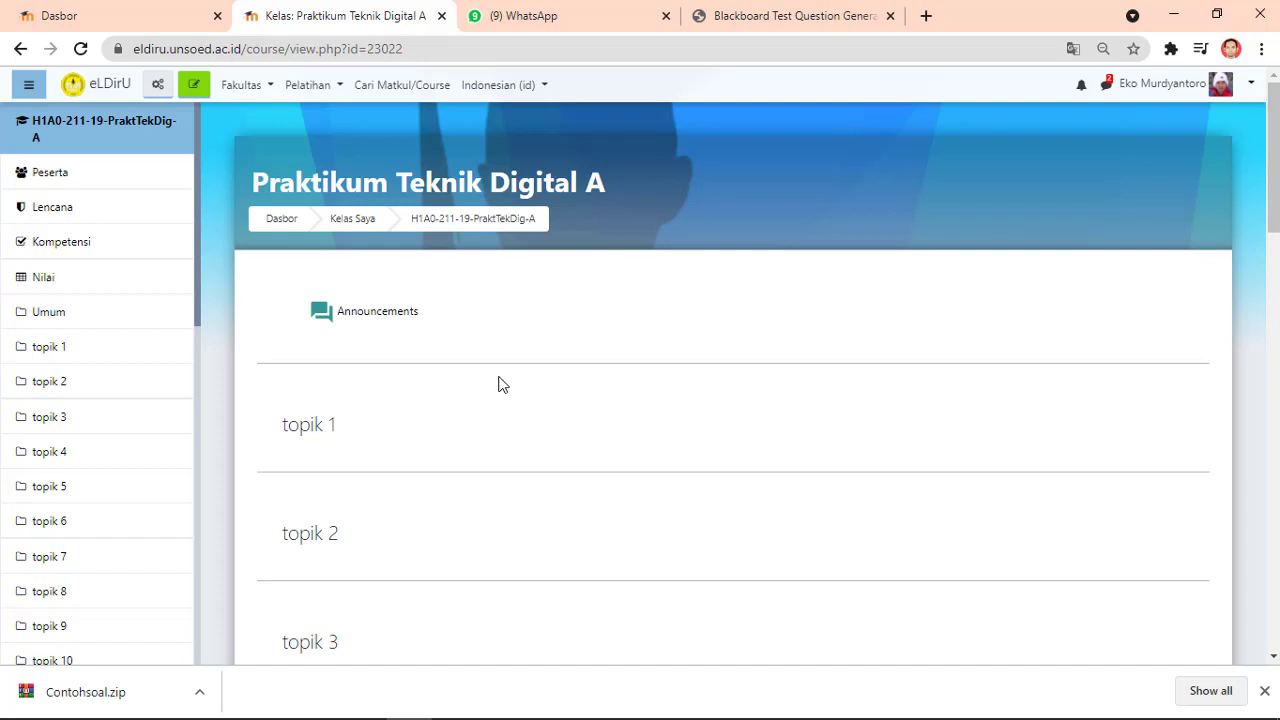
{"action": "left_click", "coordinate": [156, 90]}
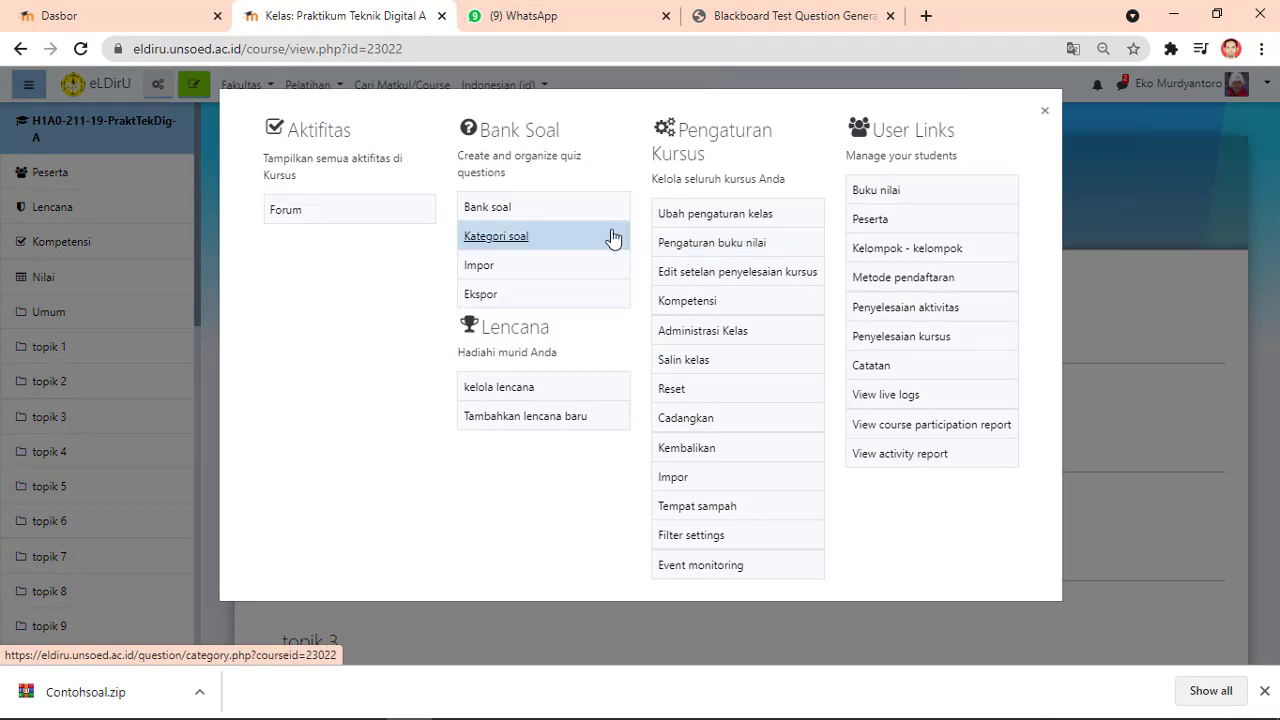
{"action": "left_click", "coordinate": [487, 270]}
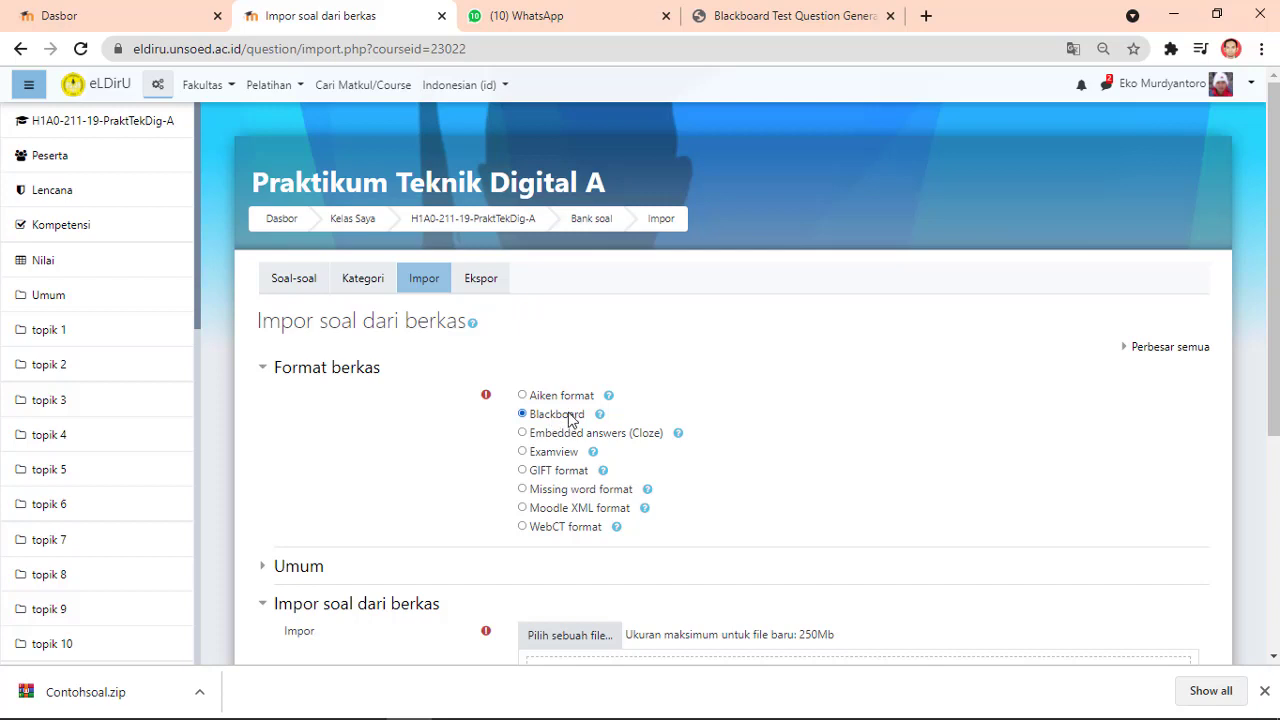
Step: Expand the general import settings and select the default category for H1A0-211-19-PraktTekDig-A as the import category
{"action": "left_click", "coordinate": [318, 569]}
{"action": "scroll", "coordinate": [399, 556], "scroll_direction": "down", "scroll_amount": 2}
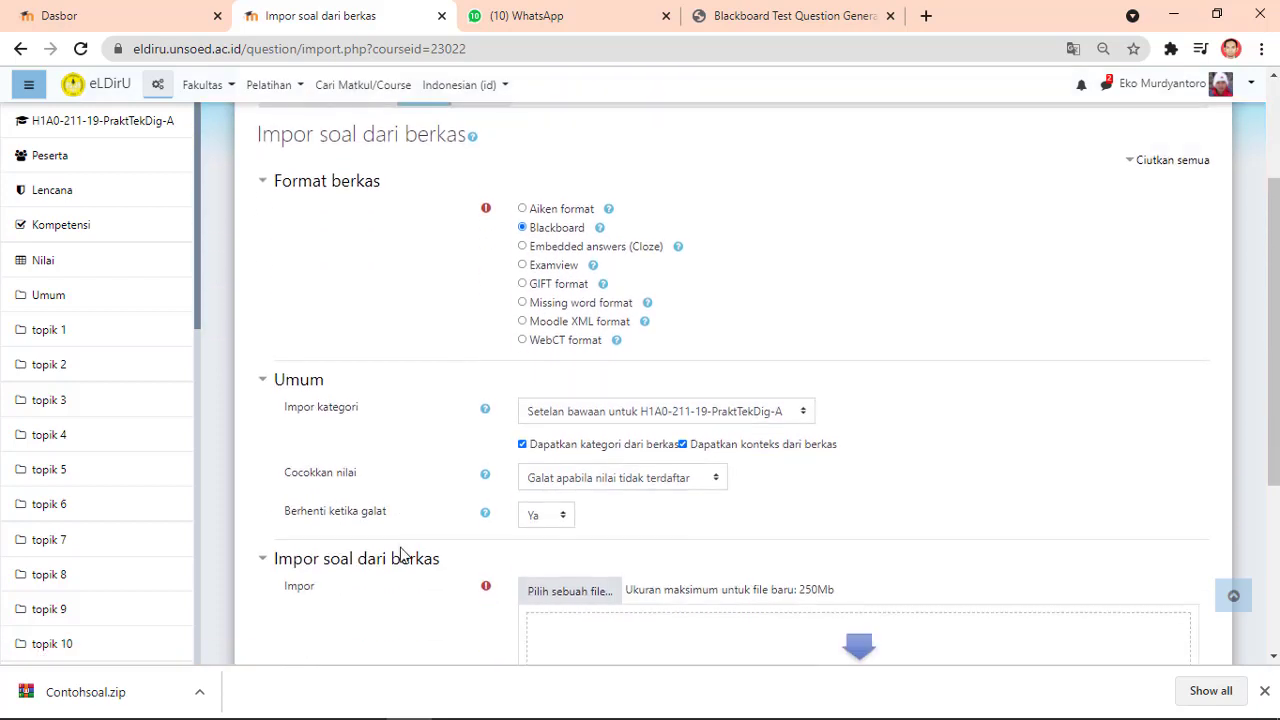
{"action": "left_click", "coordinate": [752, 413]}
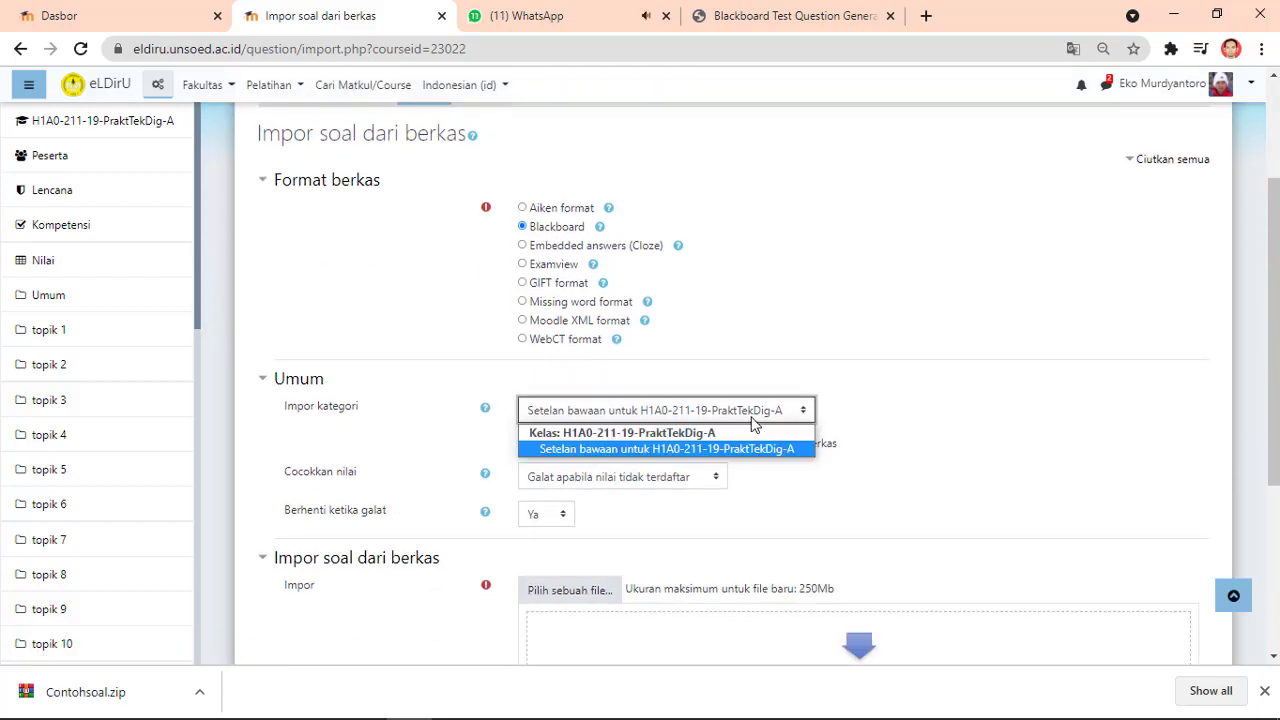
{"action": "left_click", "coordinate": [716, 456]}
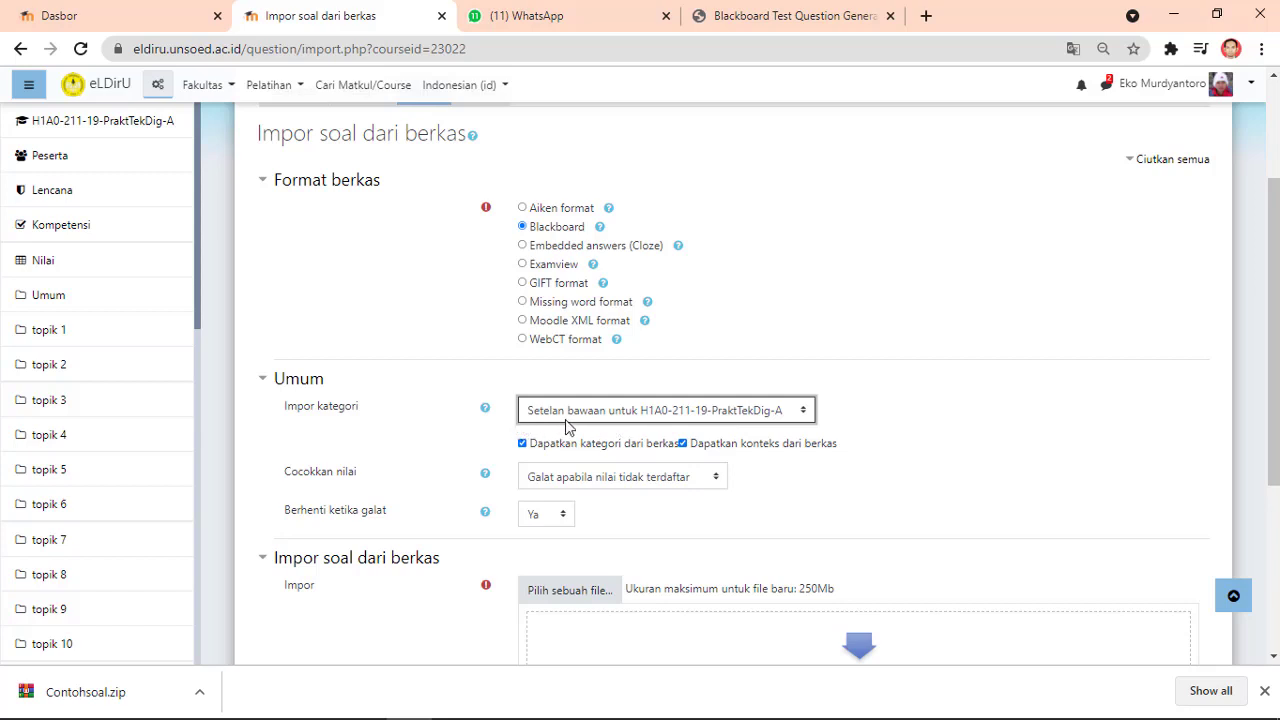
{"action": "left_click", "coordinate": [801, 416]}
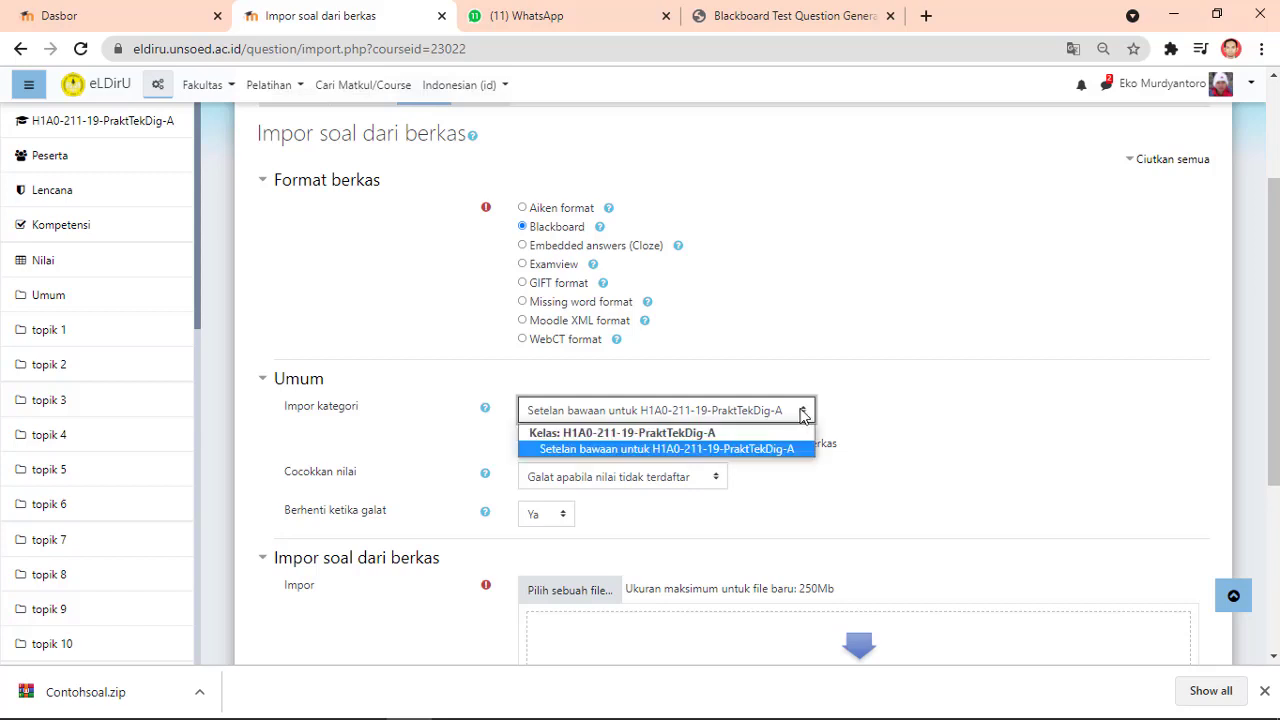
{"action": "left_click", "coordinate": [729, 452]}
Step: Add the downloaded Contohsoal.zip as the import file and import its questions
{"action": "scroll", "coordinate": [970, 468], "scroll_direction": "down", "scroll_amount": 3}
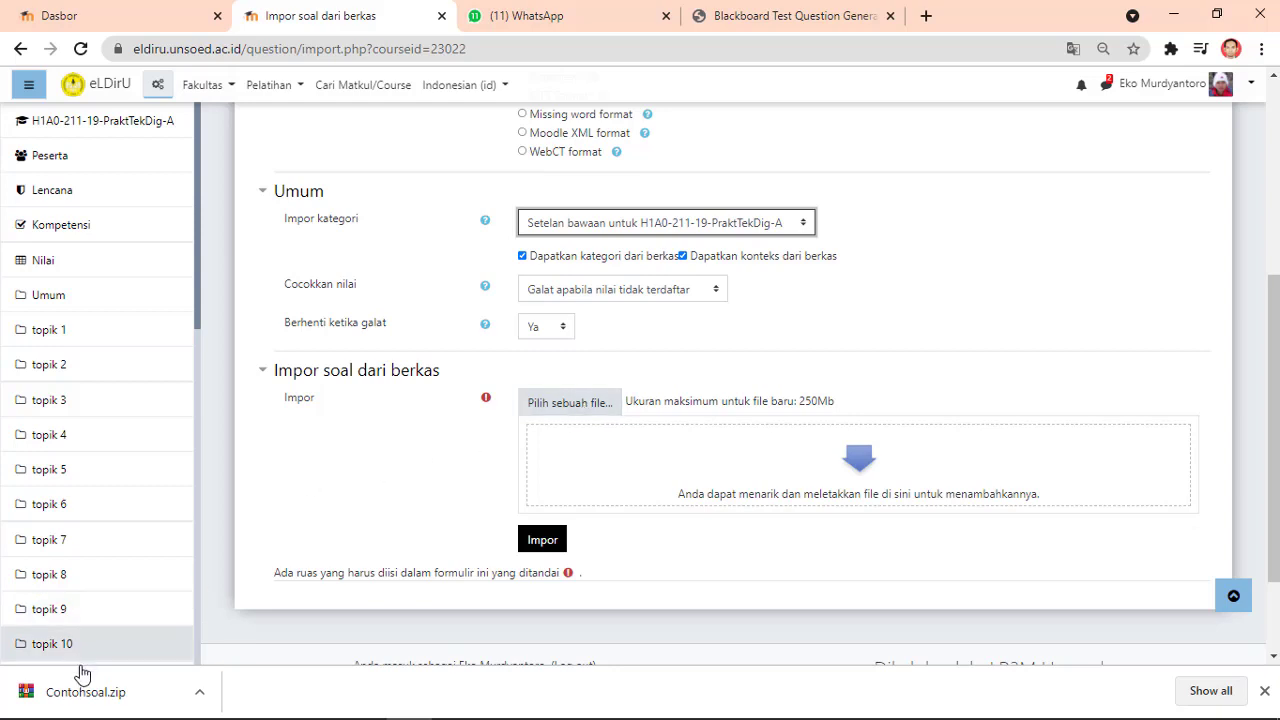
{"action": "left_click_drag", "start_coordinate": [72, 706], "coordinate": [656, 465]}
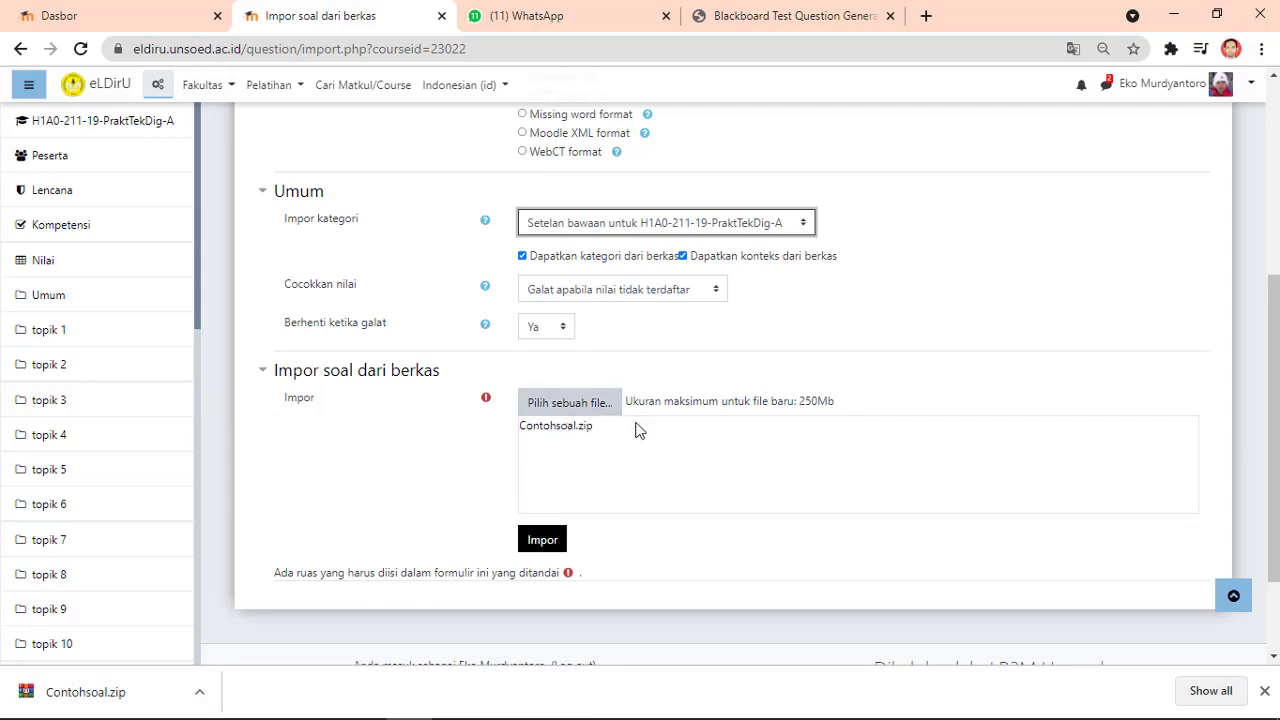
{"action": "left_click", "coordinate": [545, 545]}
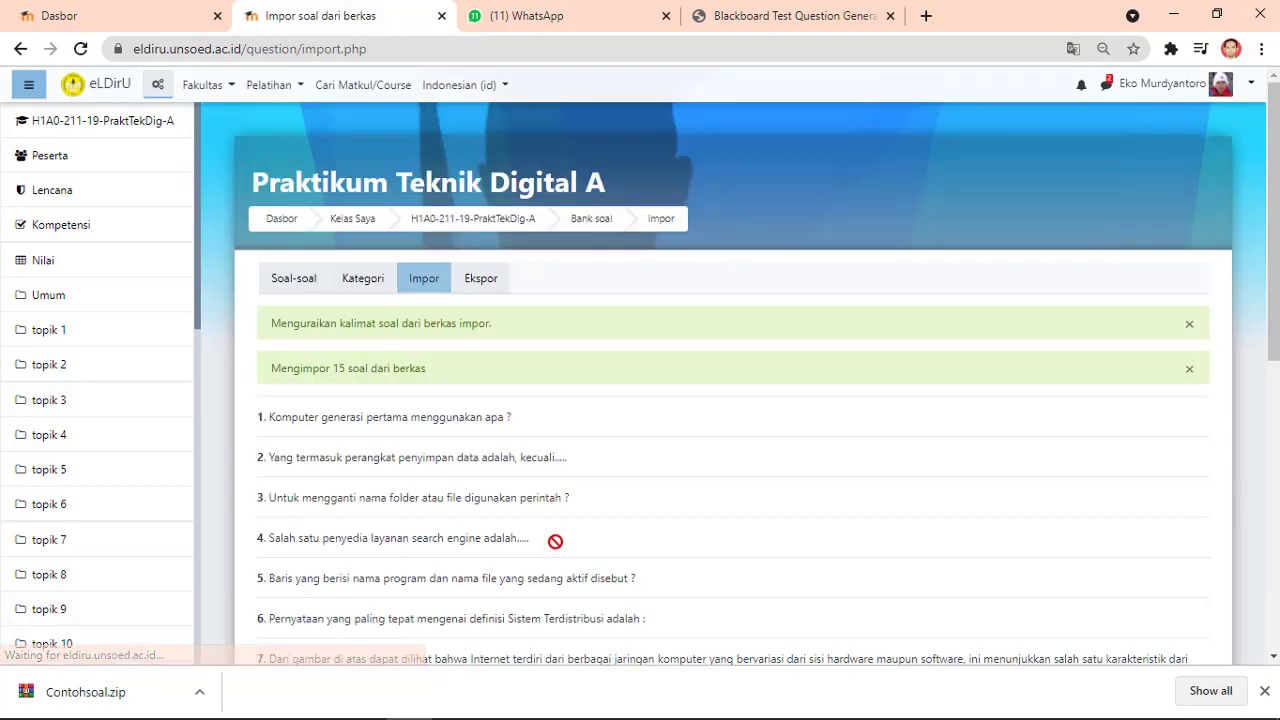
Step: Review the imported questions and continue to the question bank to examine the Contohsoal category's list
{"action": "scroll", "coordinate": [556, 541], "scroll_direction": "down", "scroll_amount": 4}
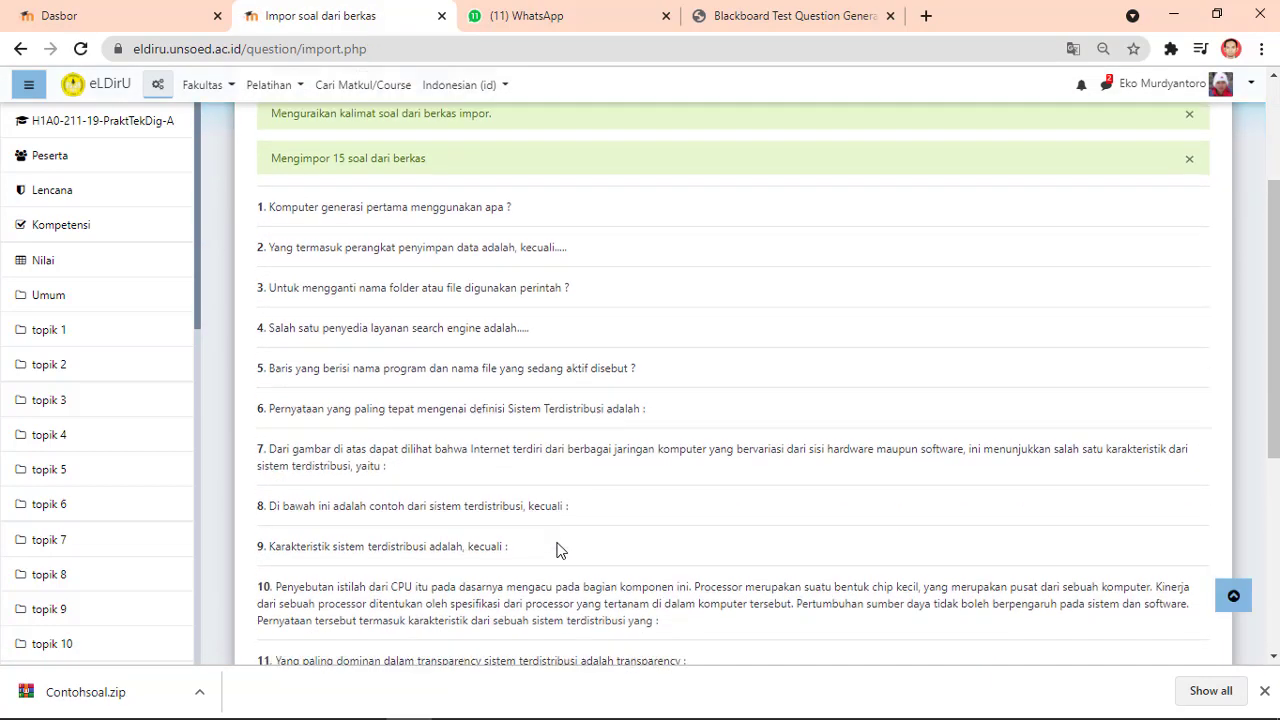
{"action": "scroll", "coordinate": [558, 549], "scroll_direction": "down", "scroll_amount": 1}
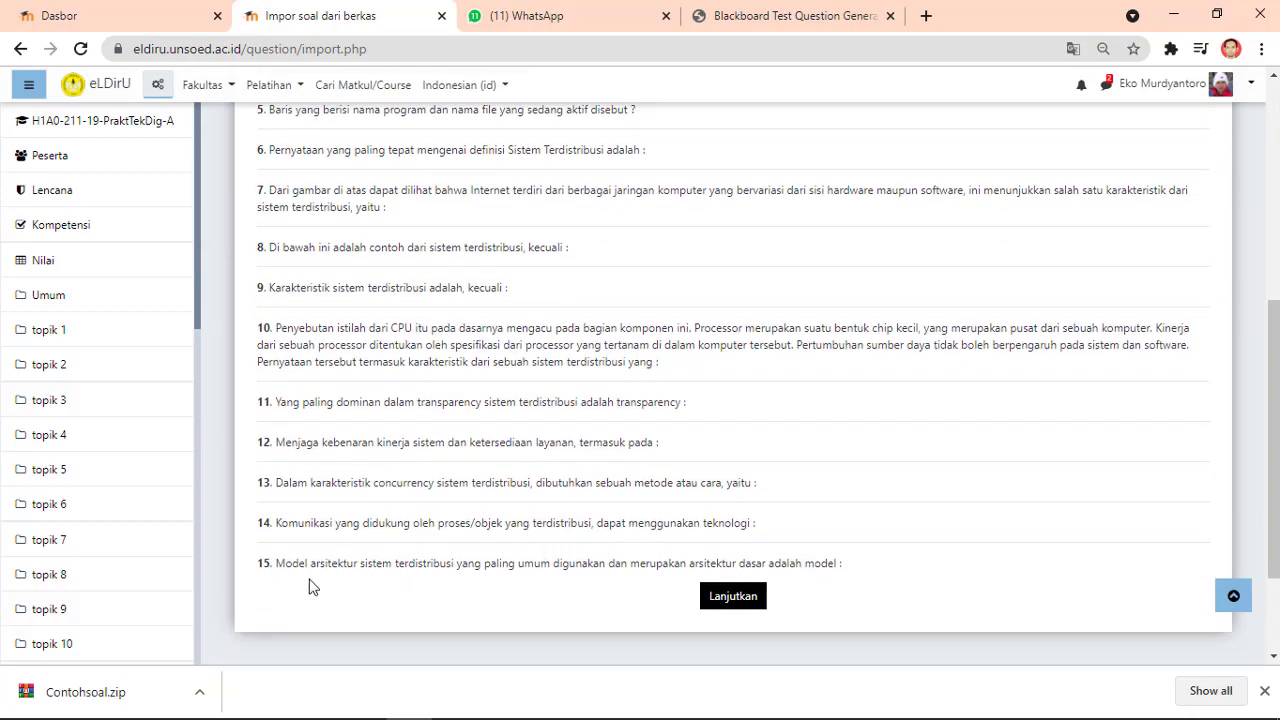
{"action": "left_click", "coordinate": [735, 598]}
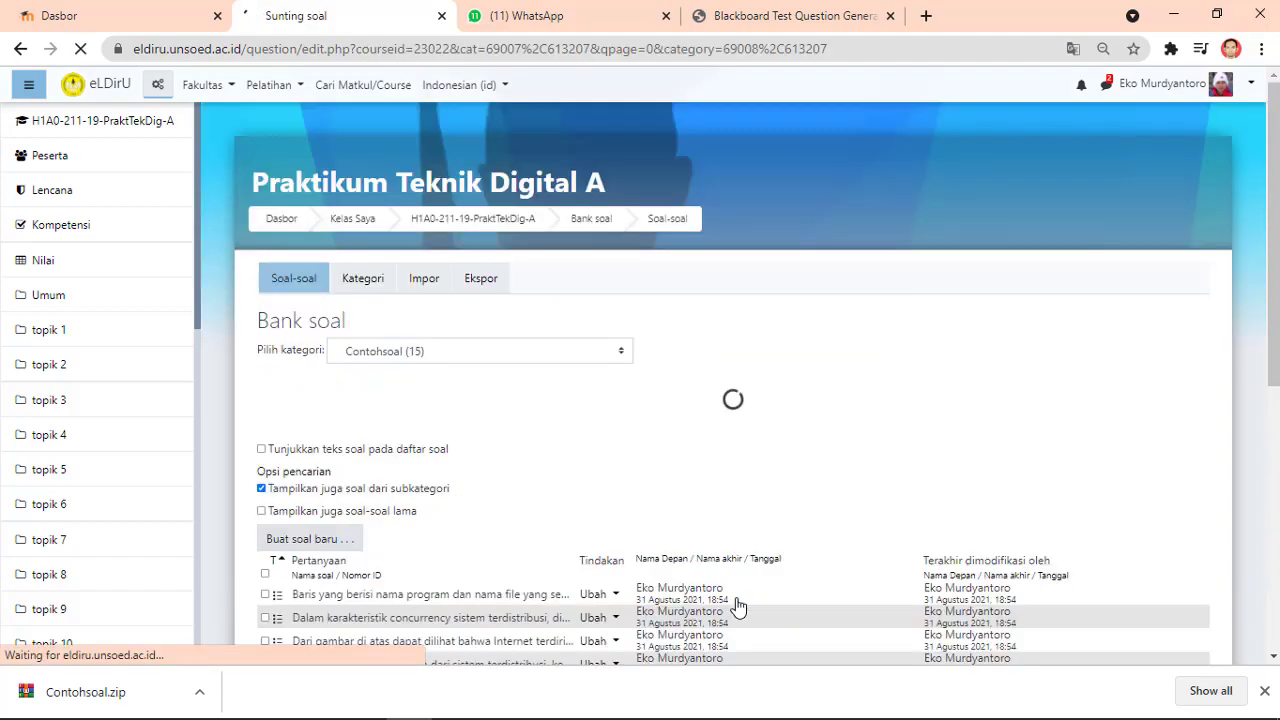
{"action": "scroll", "coordinate": [738, 607], "scroll_direction": "down", "scroll_amount": 3}
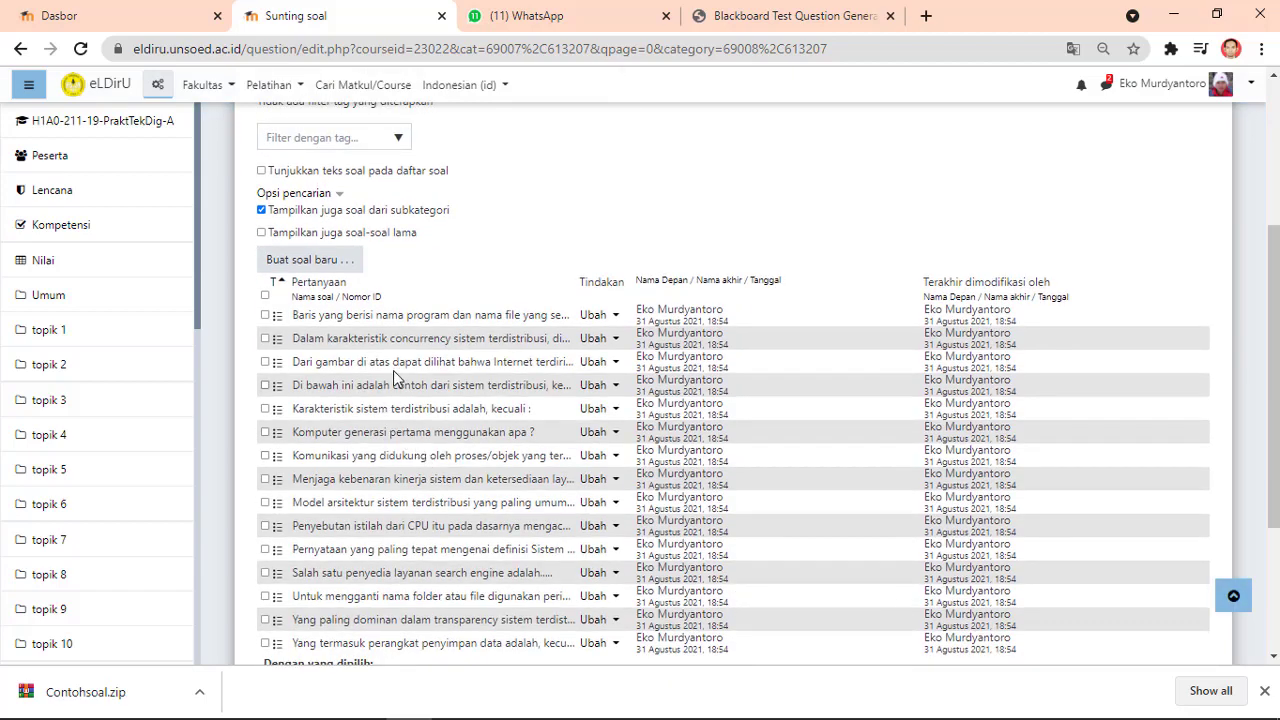
{"action": "scroll", "coordinate": [398, 370], "scroll_direction": "down", "scroll_amount": 3}
{"action": "scroll", "coordinate": [505, 358], "scroll_direction": "up", "scroll_amount": 2}
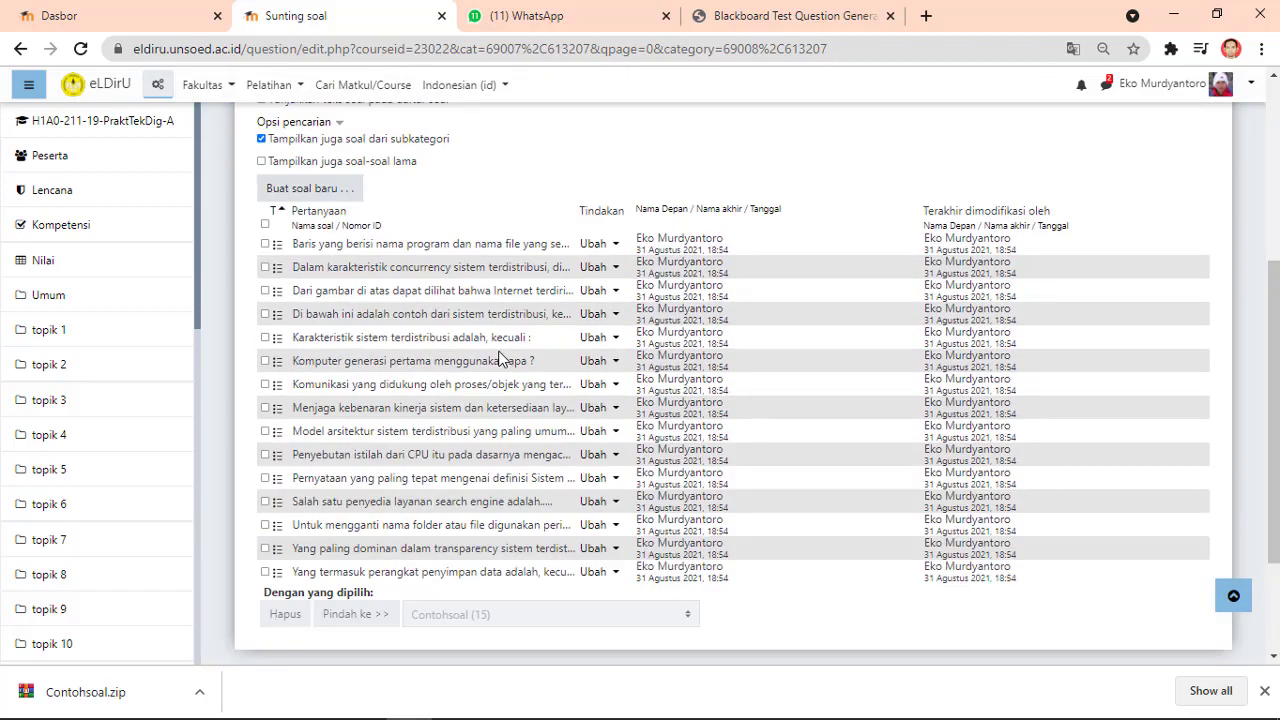
Step: Open the "Dari gambar di atas dapat dilihat bahwa Internet" question for editing and place the cursor at the start of its text
{"action": "mouse_move", "coordinate": [745, 716]}
{"action": "left_click", "coordinate": [606, 292]}
{"action": "left_click", "coordinate": [482, 318]}
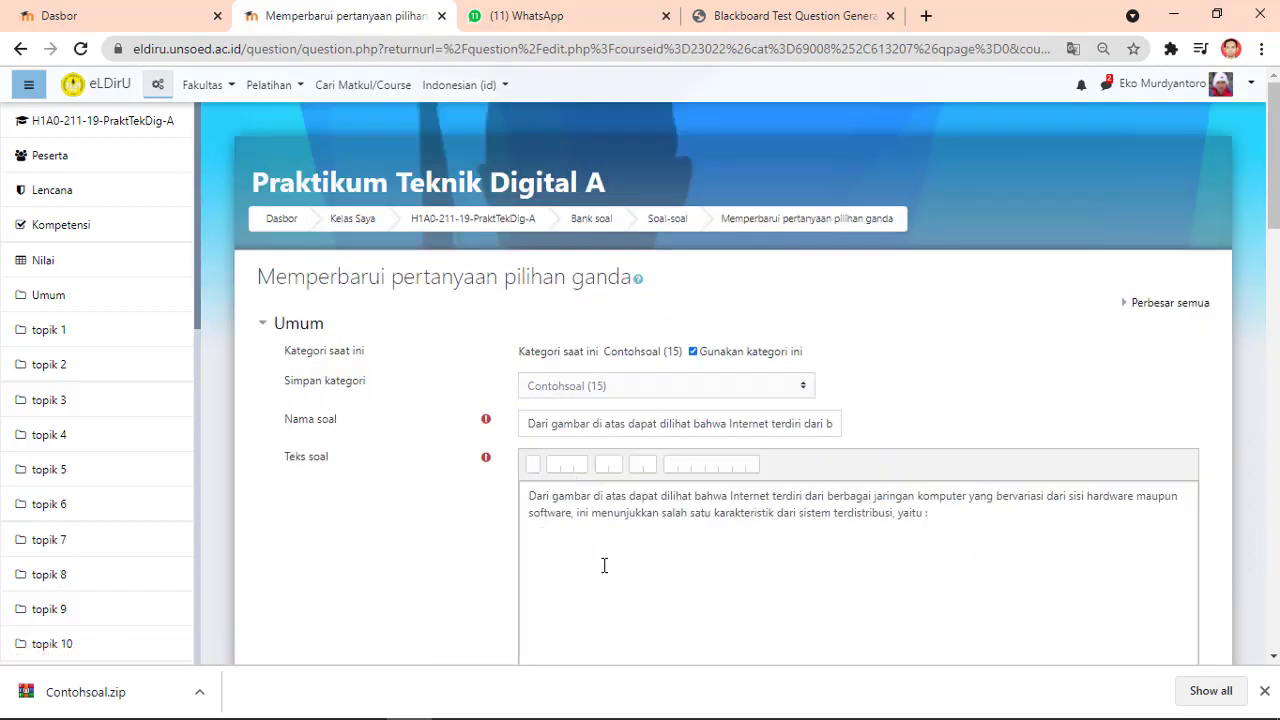
{"action": "scroll", "coordinate": [606, 565], "scroll_direction": "down", "scroll_amount": 1}
{"action": "left_click", "coordinate": [921, 459]}
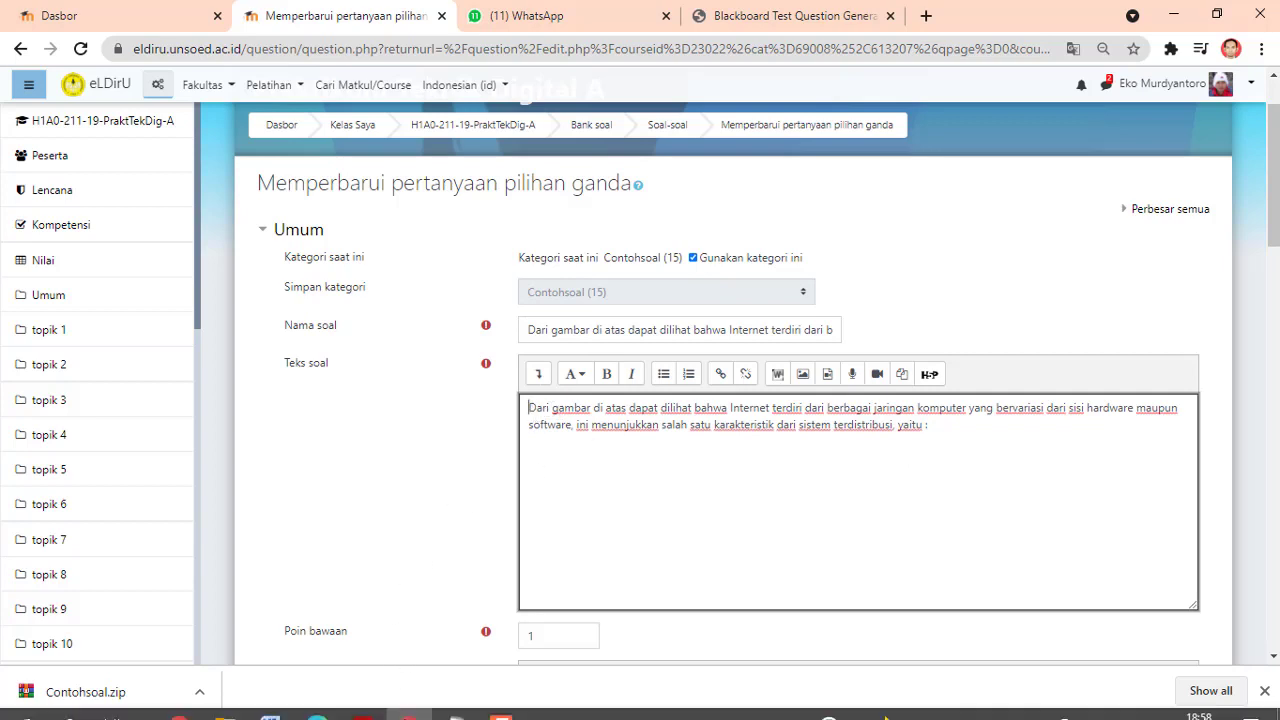
Step: Switch to Soal dummy.docx in Word and copy the "Komponen internal CPU" picture from question 2 of the second set
{"action": "mouse_move", "coordinate": [432, 708]}
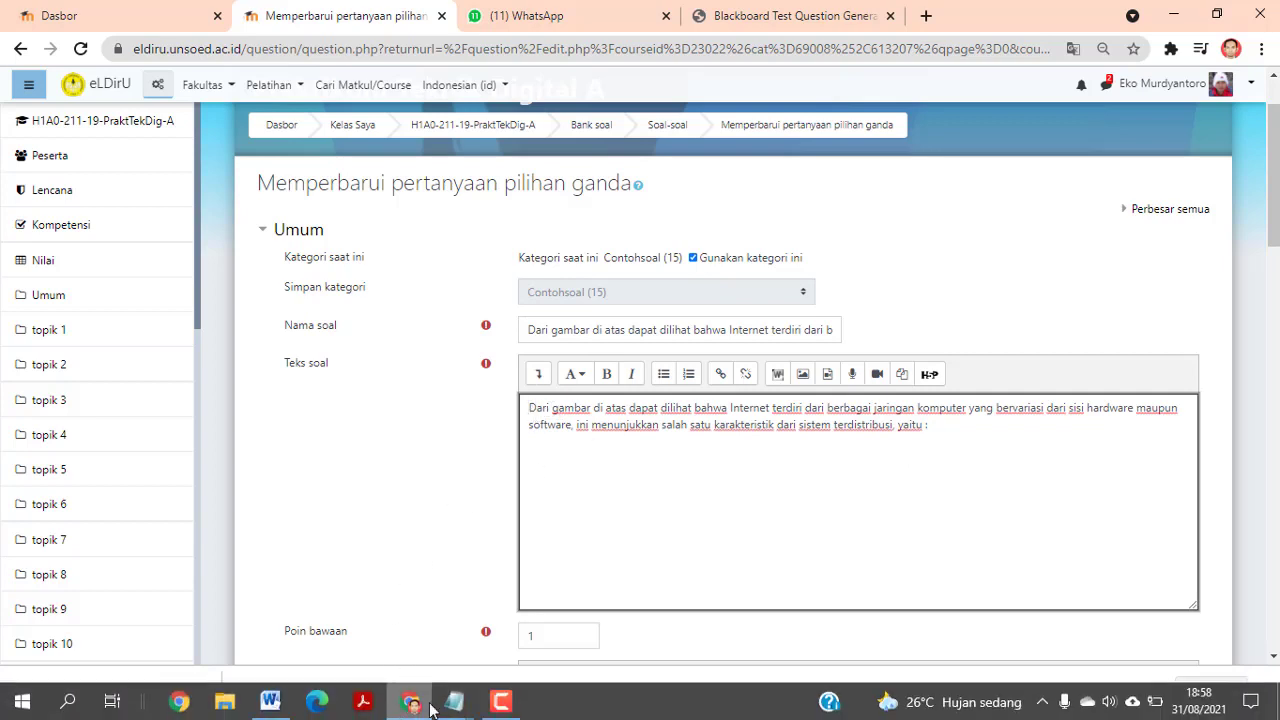
{"action": "left_click", "coordinate": [270, 701]}
{"action": "key", "text": "ctrl+a"}
{"action": "left_click", "coordinate": [817, 440]}
{"action": "scroll", "coordinate": [817, 440], "scroll_direction": "down", "scroll_amount": 10}
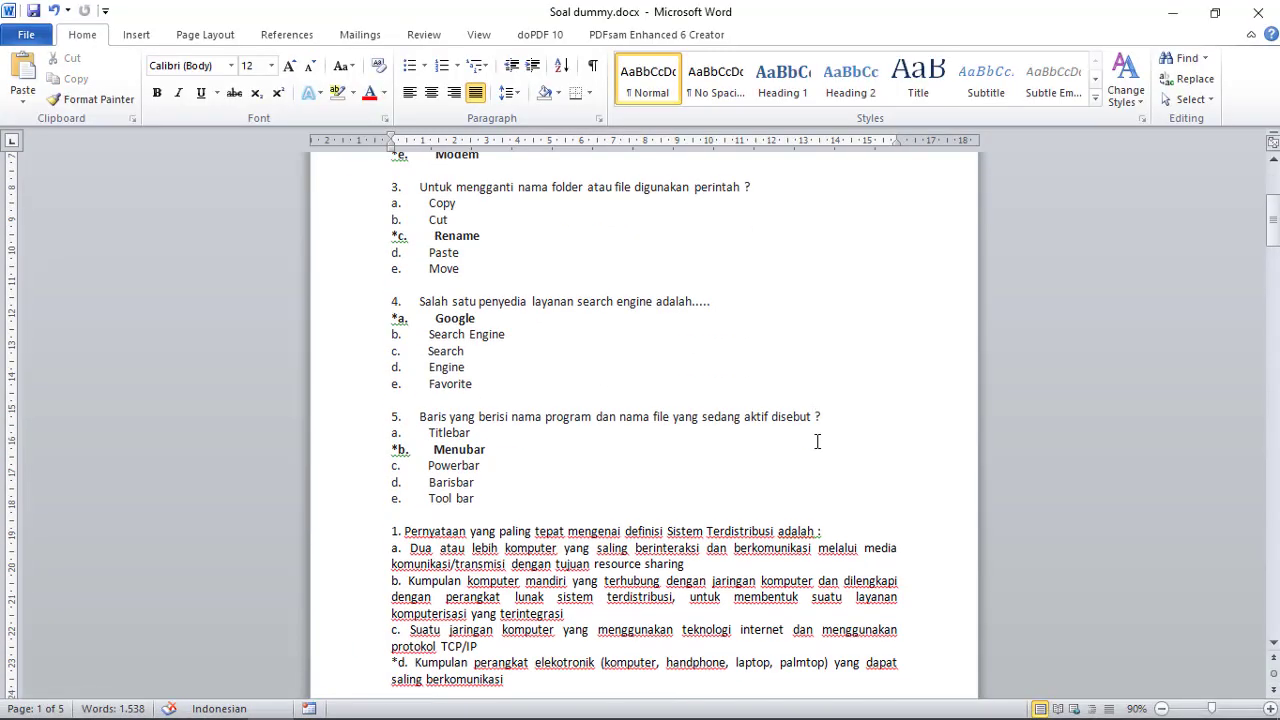
{"action": "scroll", "coordinate": [816, 442], "scroll_direction": "down", "scroll_amount": 6}
{"action": "left_click", "coordinate": [512, 390]}
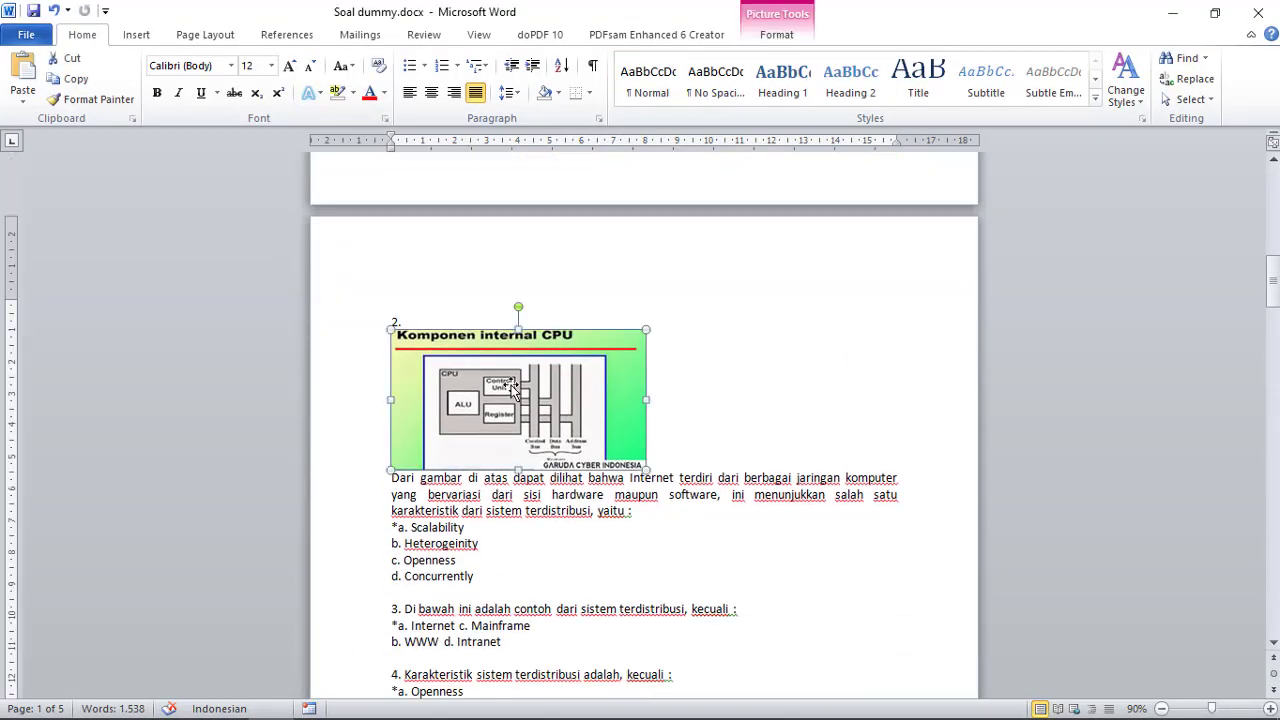
{"action": "right_click", "coordinate": [512, 390]}
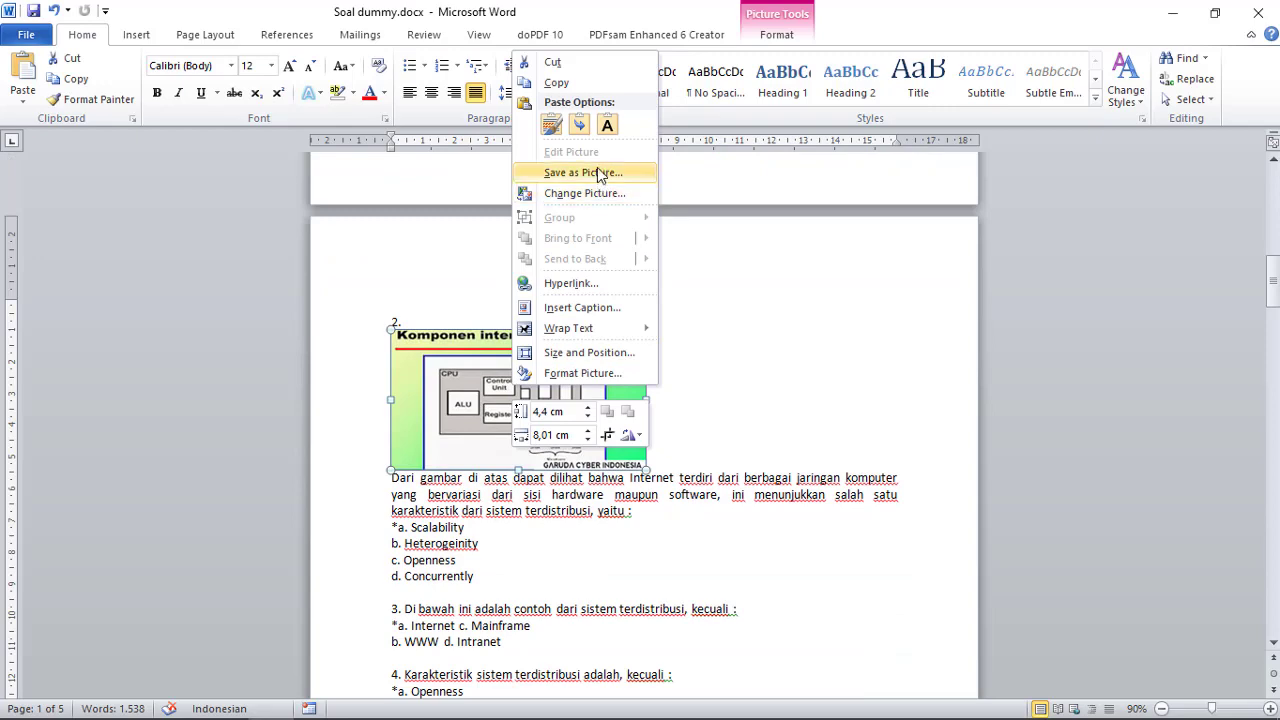
{"action": "left_click", "coordinate": [583, 88]}
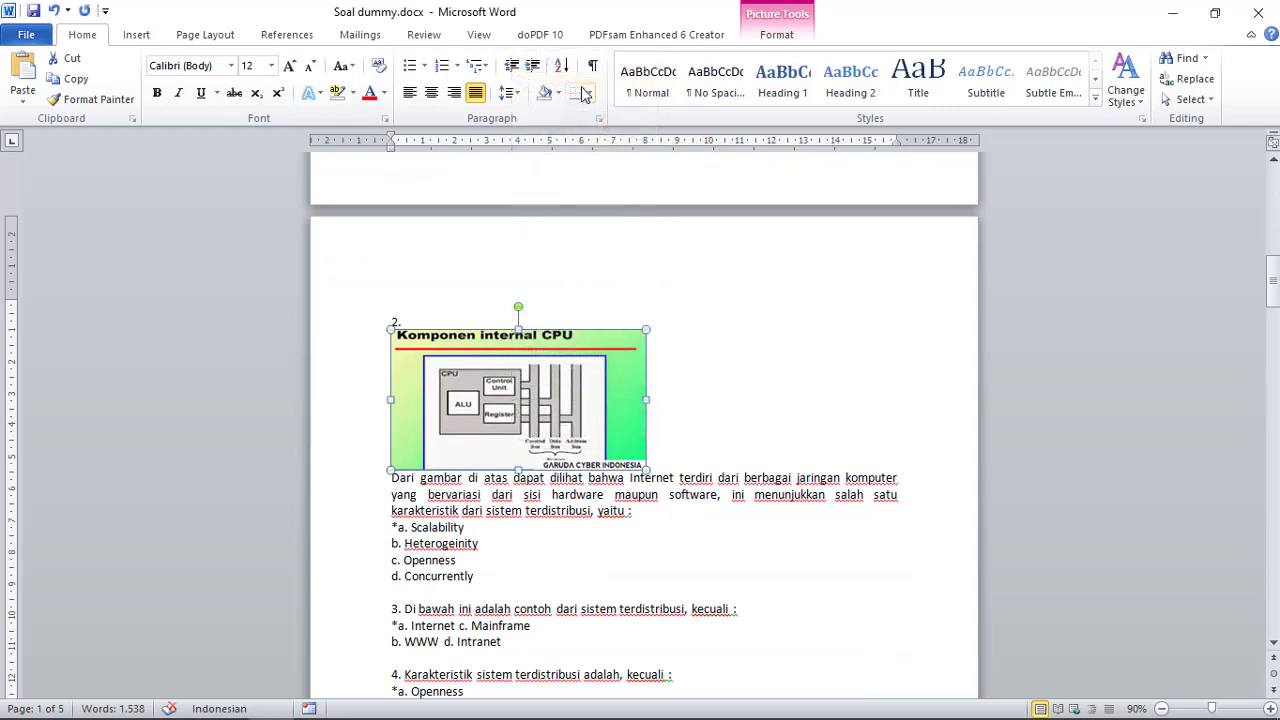
Step: Return to the question editor in Chrome and paste the copied picture before the question text
{"action": "mouse_move", "coordinate": [450, 715]}
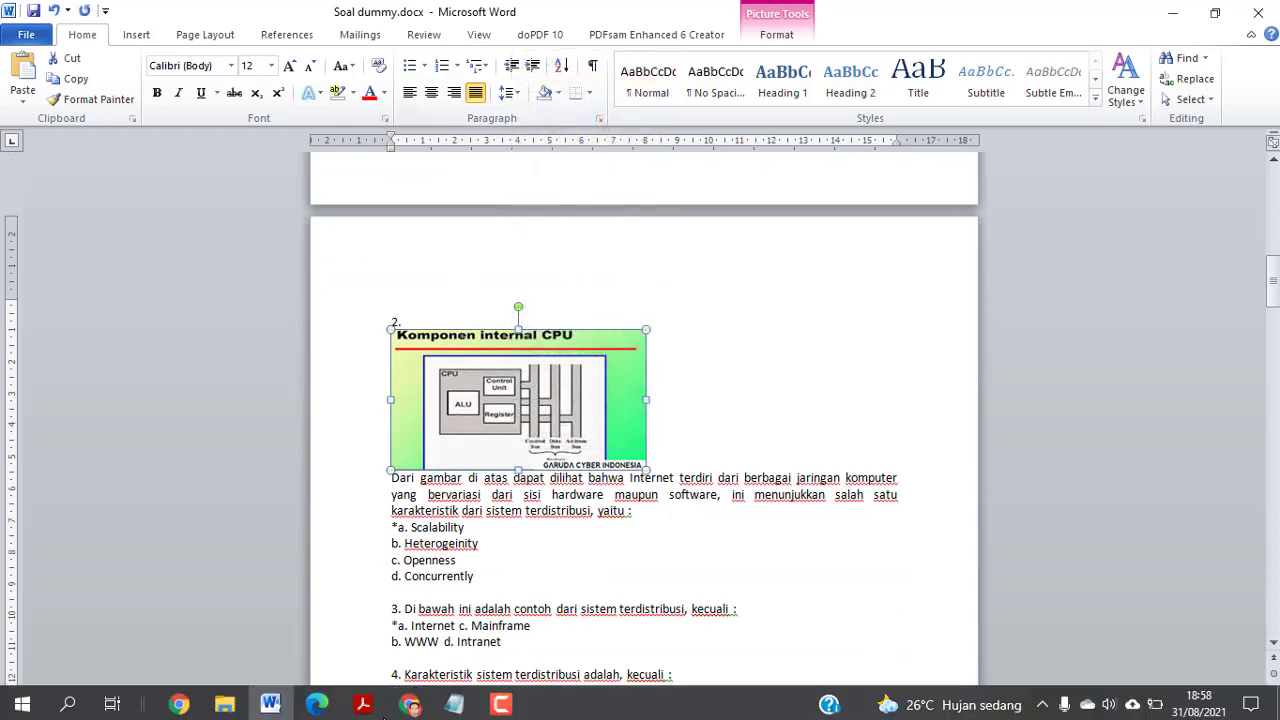
{"action": "left_click", "coordinate": [410, 703]}
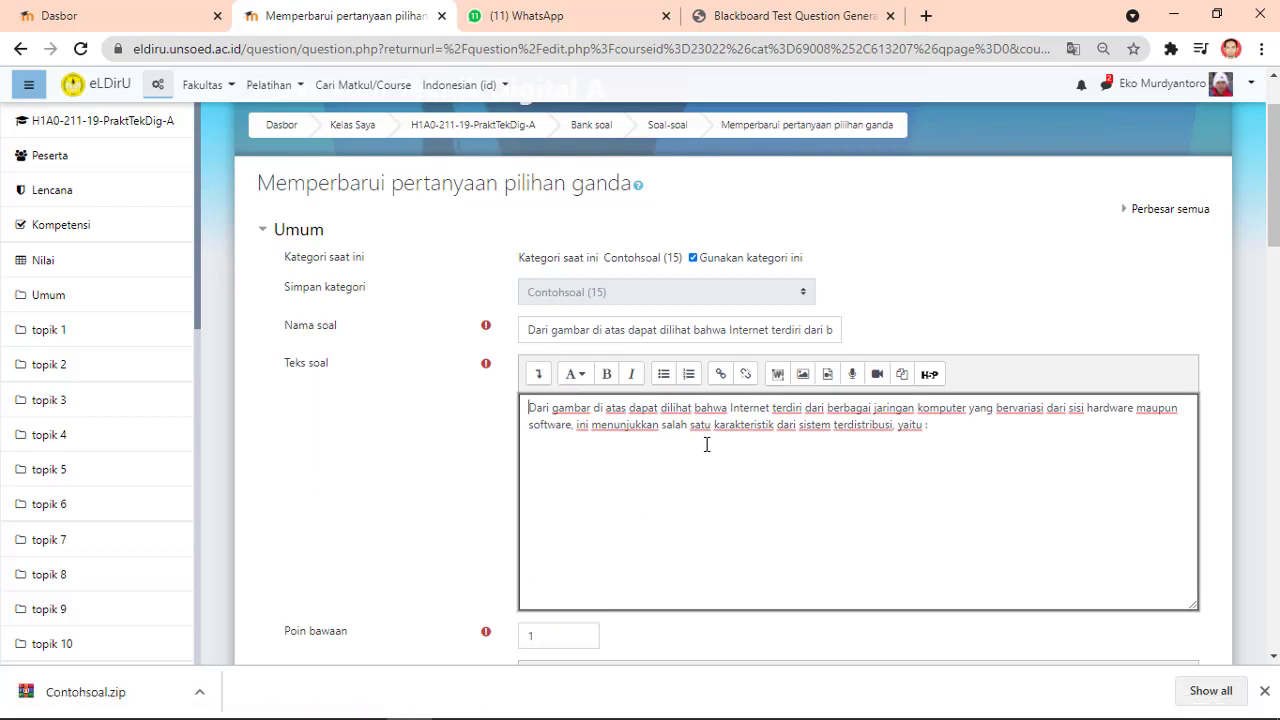
{"action": "key", "text": "ctrl+v"}
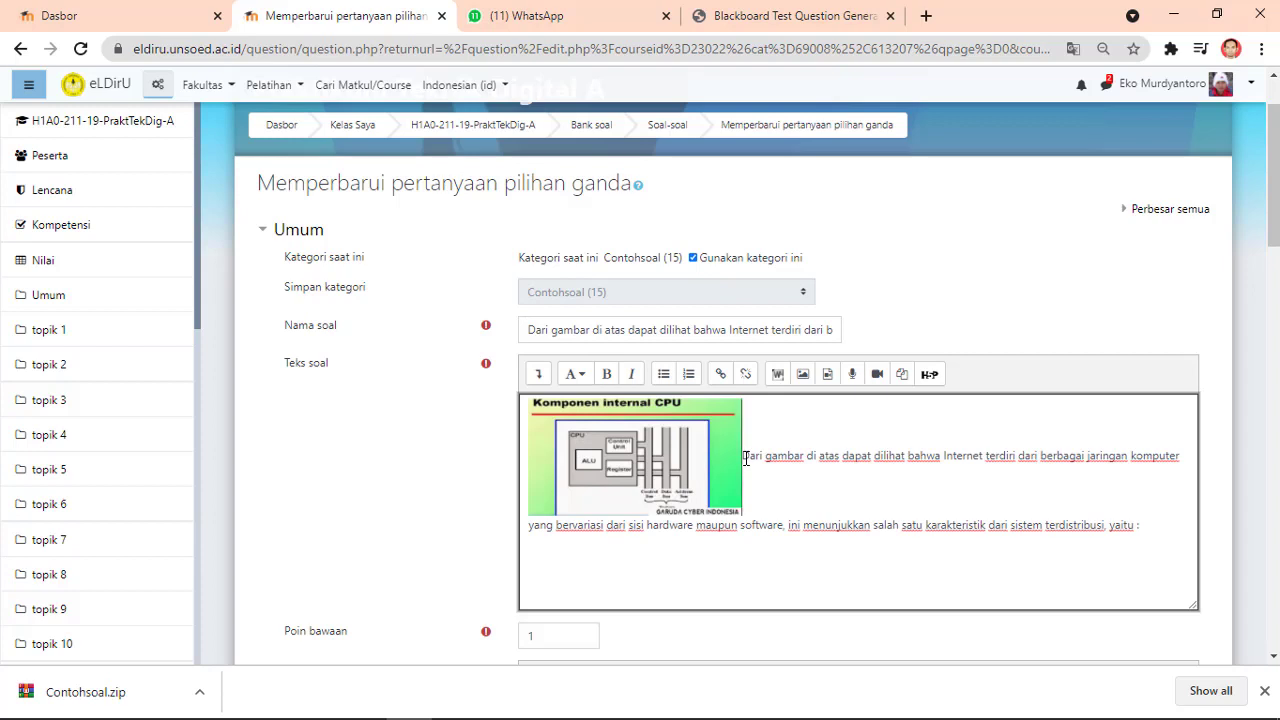
Step: Move the question text onto a new line below the pasted CPU picture and save the question's changes
{"action": "key", "text": "Return"}
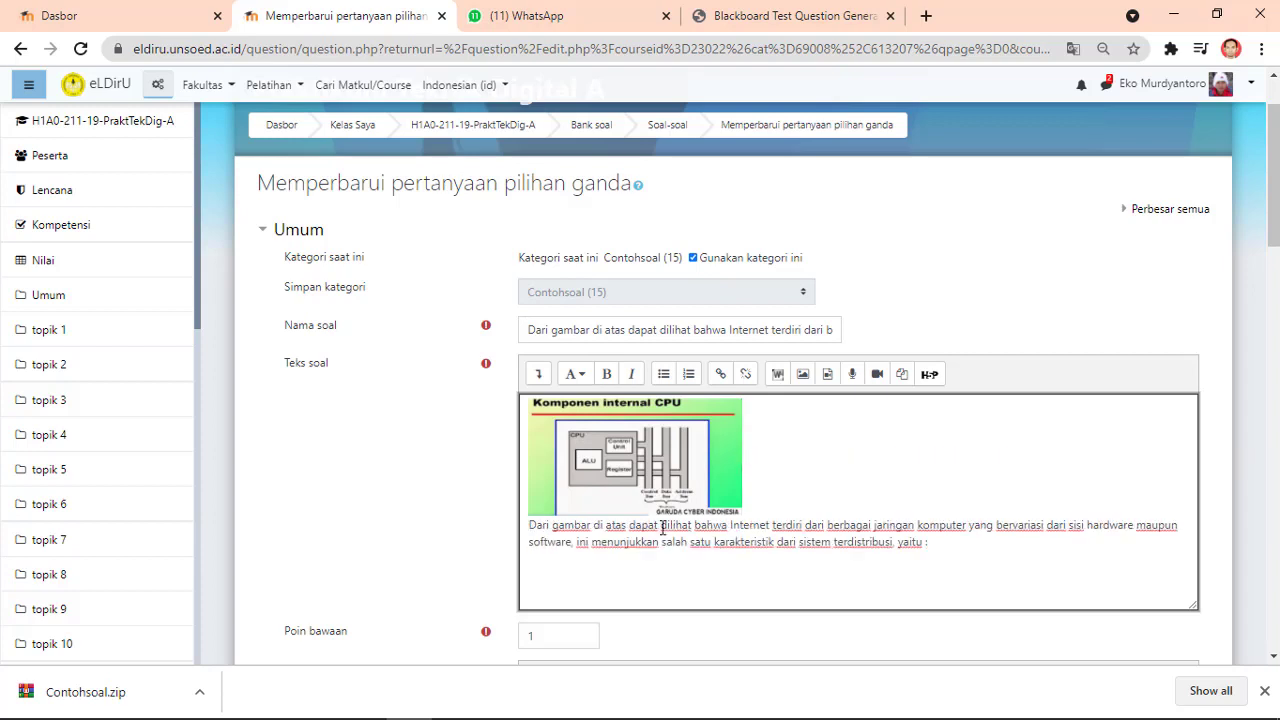
{"action": "scroll", "coordinate": [662, 527], "scroll_direction": "down", "scroll_amount": 1}
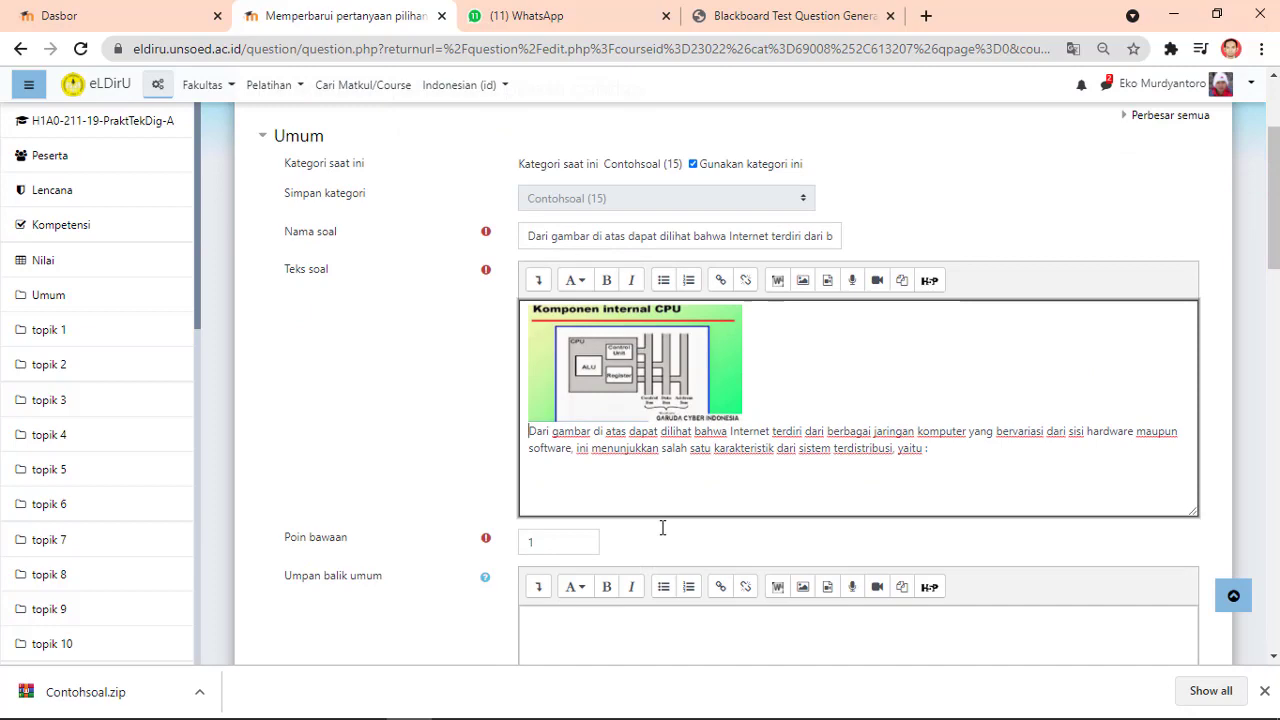
{"action": "scroll", "coordinate": [662, 527], "scroll_direction": "down", "scroll_amount": 9}
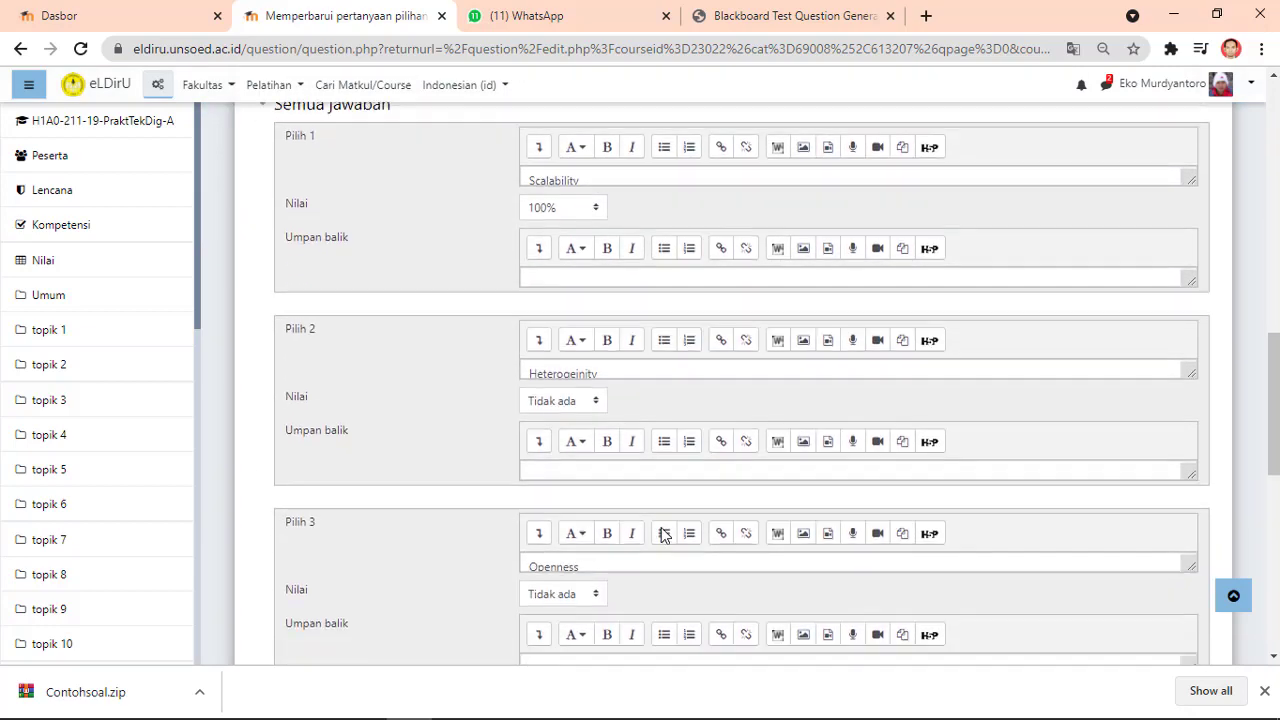
{"action": "scroll", "coordinate": [661, 527], "scroll_direction": "down", "scroll_amount": 7}
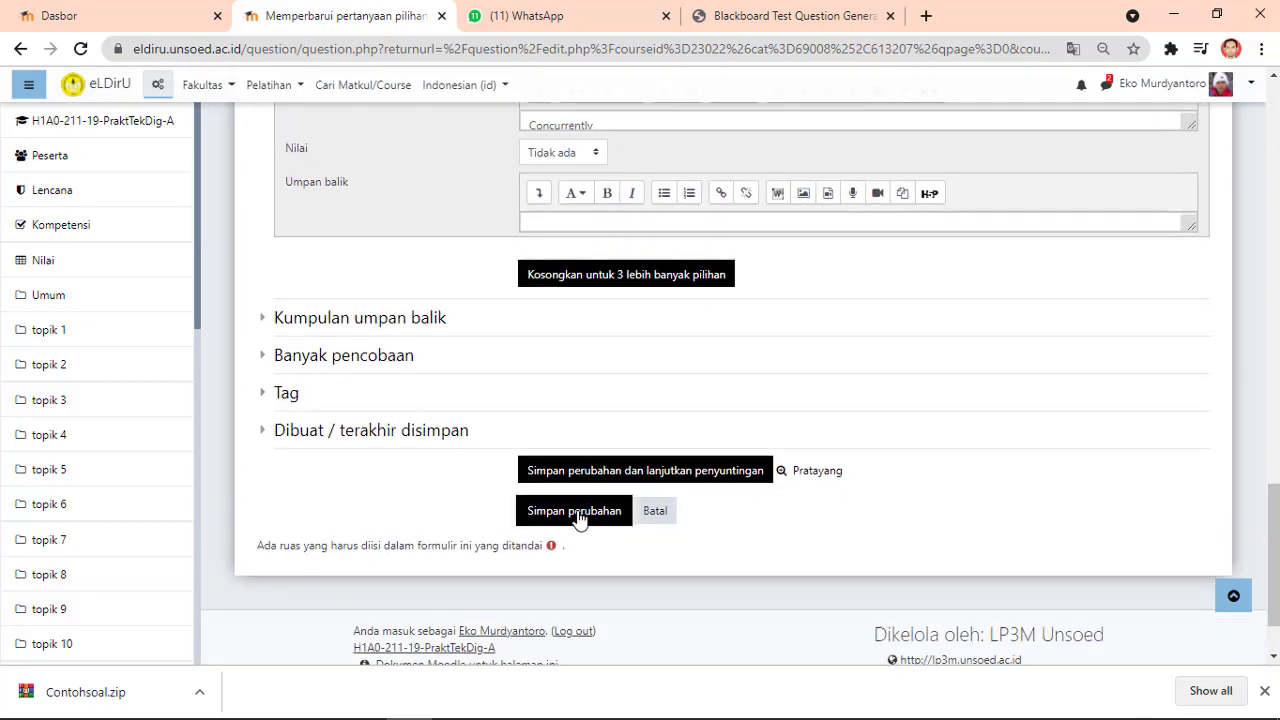
{"action": "left_click", "coordinate": [577, 512]}
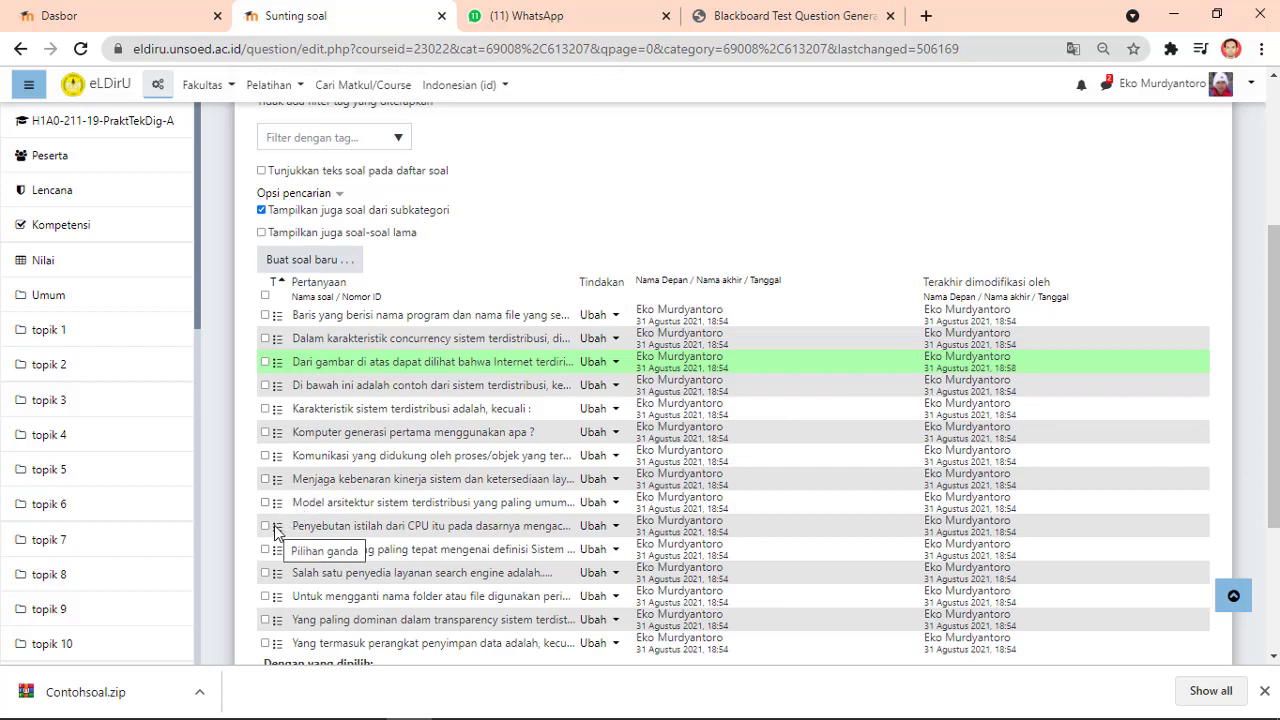
Step: Open the "Penyebutan istilah dari CPU" question for editing and start a new line before "Pernyataan tersebut termasuk karakteristik"
{"action": "left_click", "coordinate": [613, 532]}
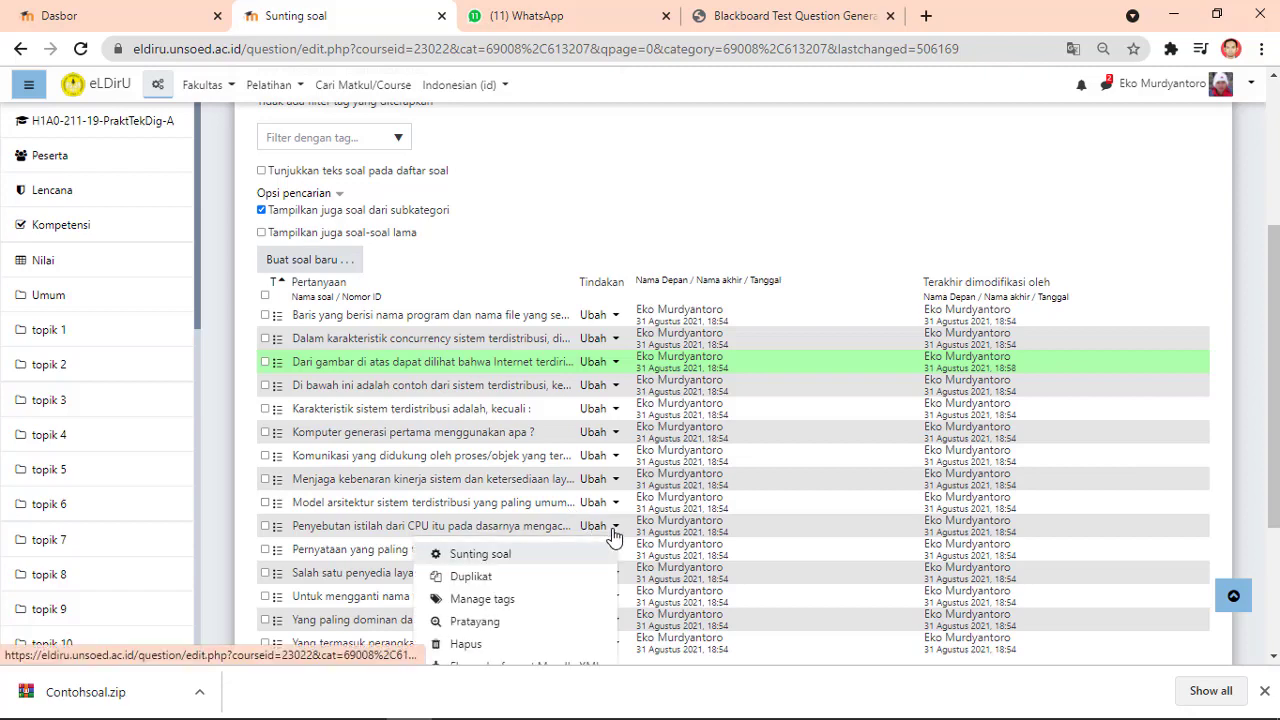
{"action": "left_click", "coordinate": [478, 558]}
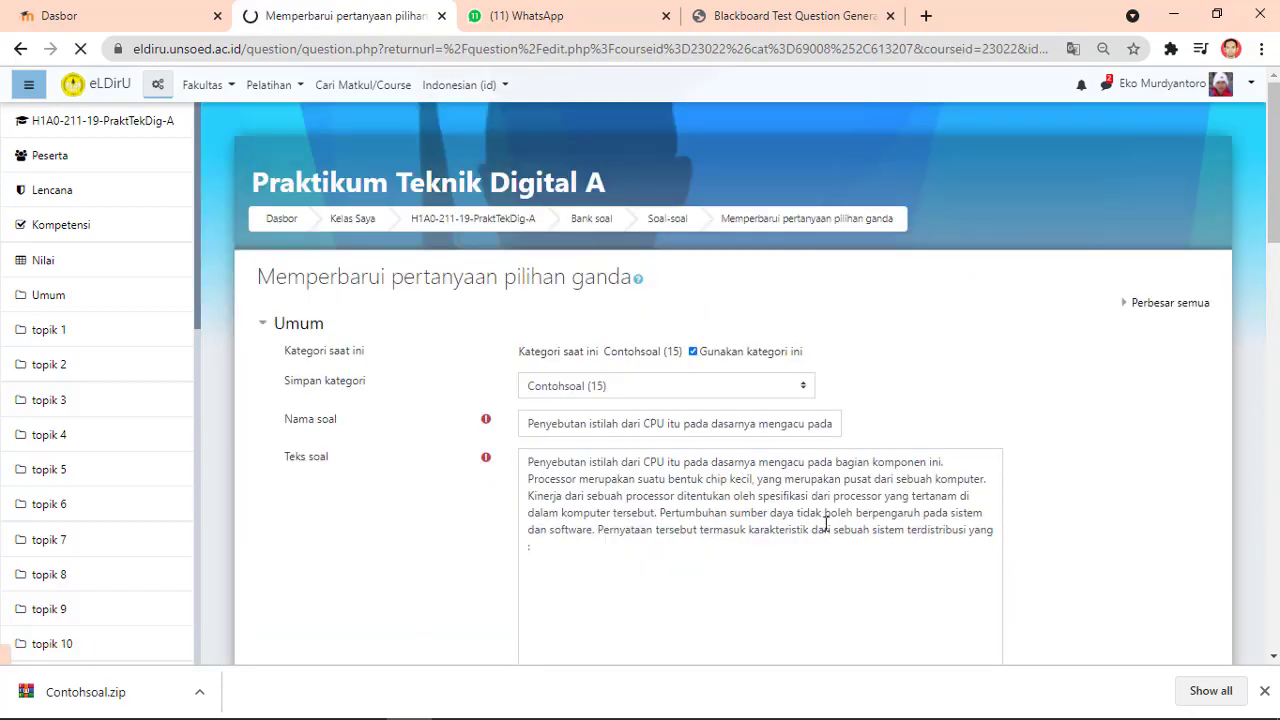
{"action": "left_click", "coordinate": [726, 535]}
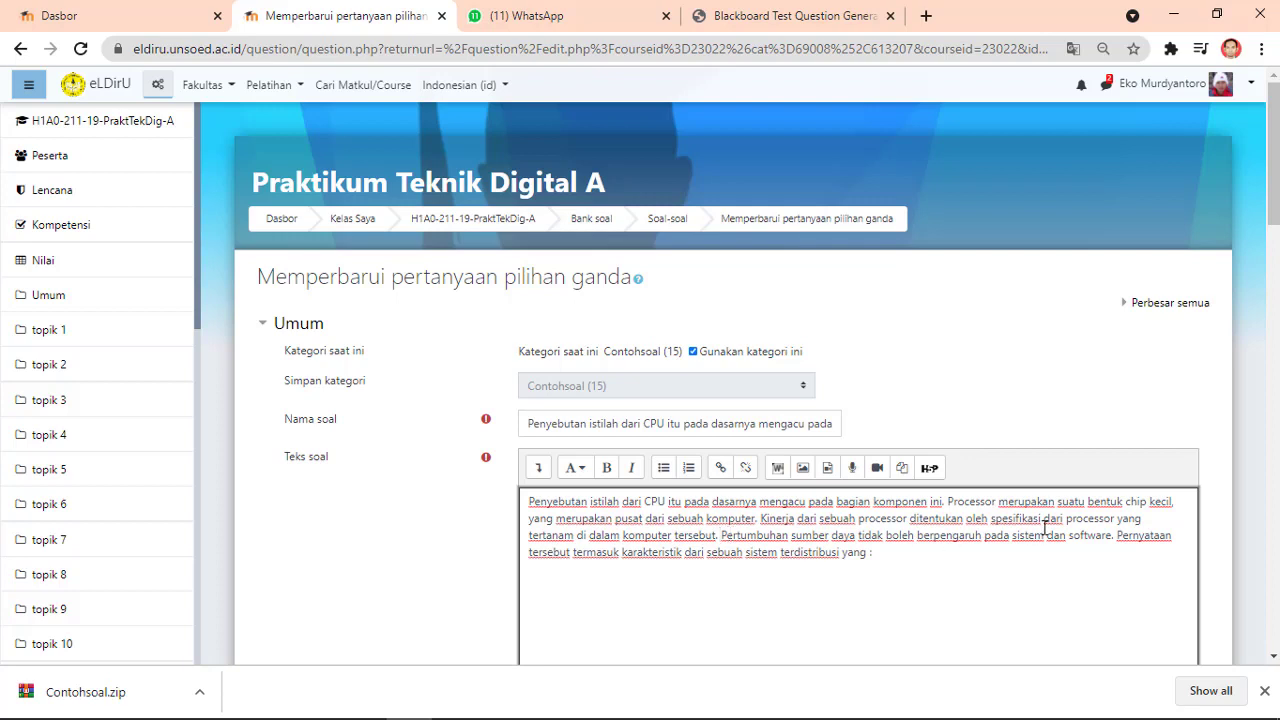
{"action": "left_click", "coordinate": [1118, 536]}
{"action": "key", "text": "Return"}
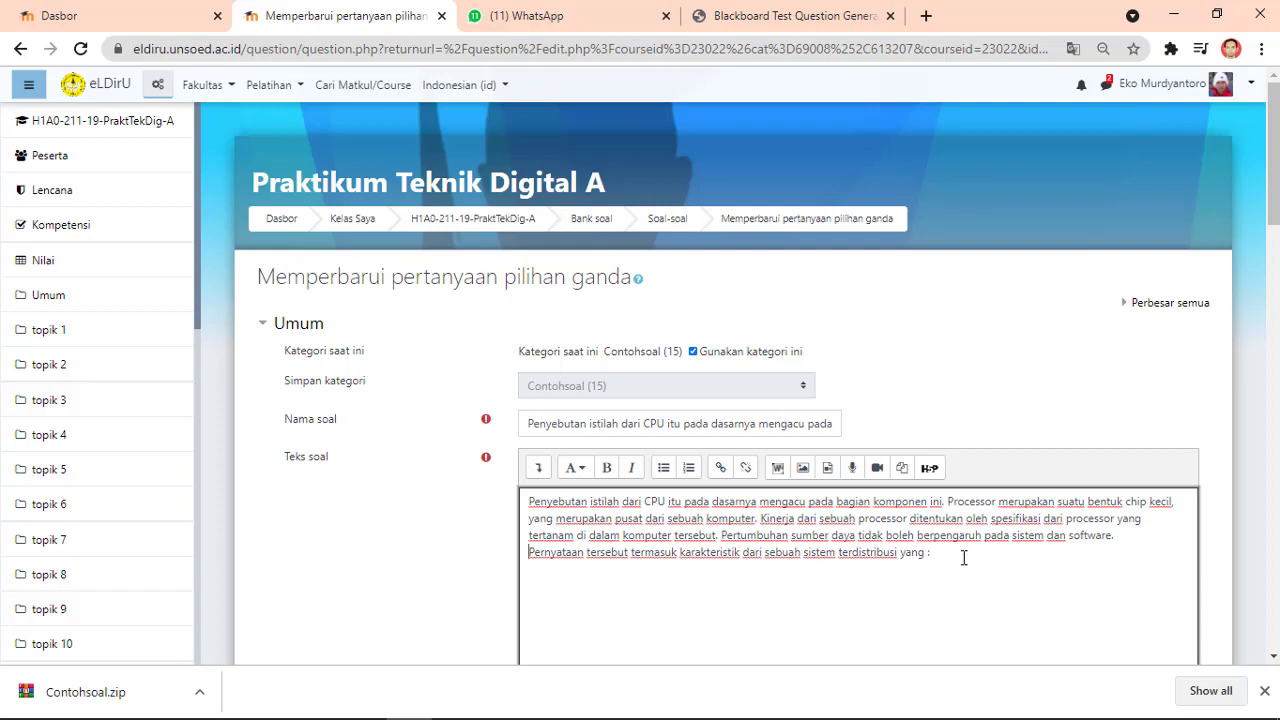
Step: Save the changes to the "Penyebutan istilah dari CPU" question and review the Contohsoal category's question list
{"action": "scroll", "coordinate": [963, 557], "scroll_direction": "down", "scroll_amount": 1}
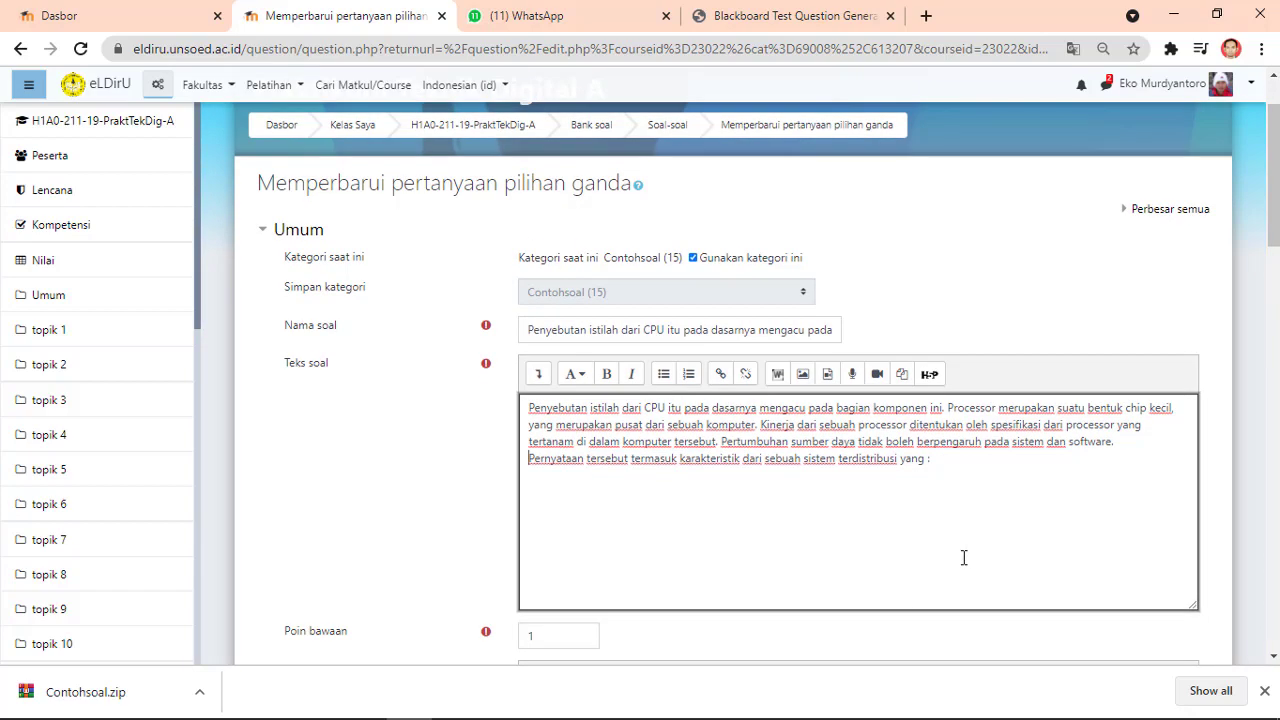
{"action": "scroll", "coordinate": [963, 557], "scroll_direction": "up", "scroll_amount": 1}
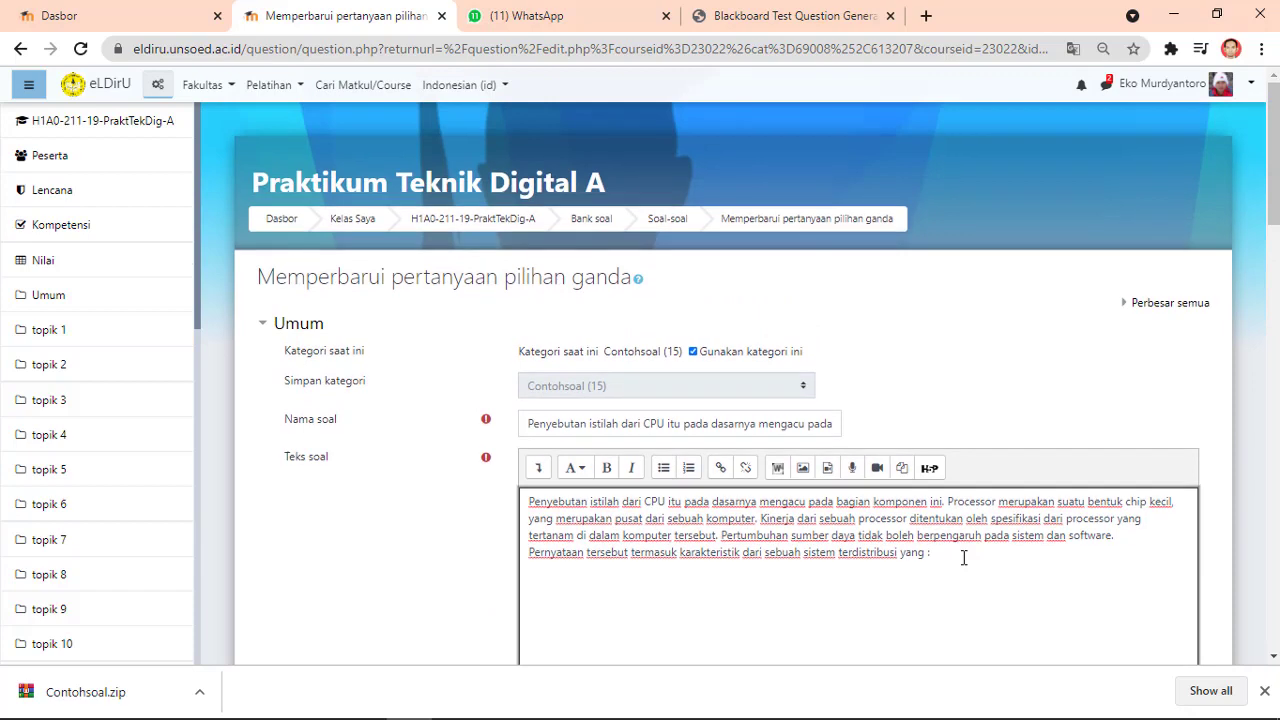
{"action": "scroll", "coordinate": [953, 560], "scroll_direction": "down", "scroll_amount": 15}
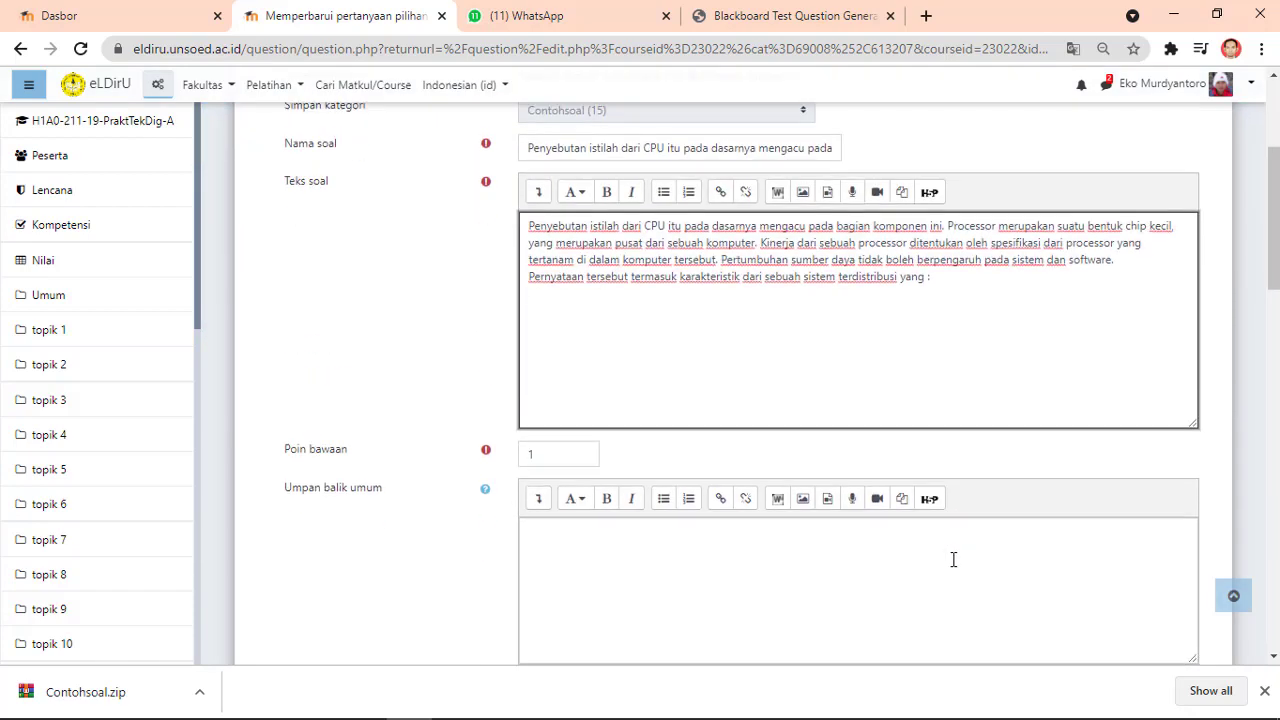
{"action": "scroll", "coordinate": [591, 648], "scroll_direction": "down", "scroll_amount": 8}
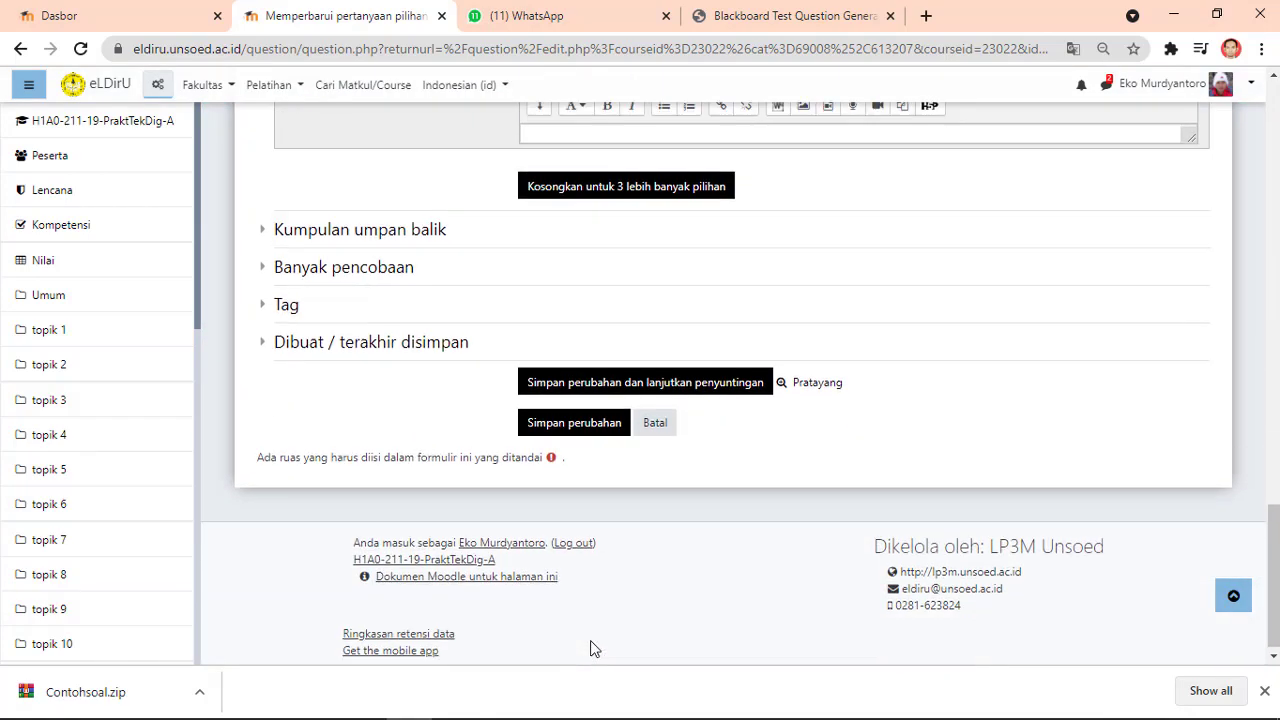
{"action": "left_click", "coordinate": [546, 418]}
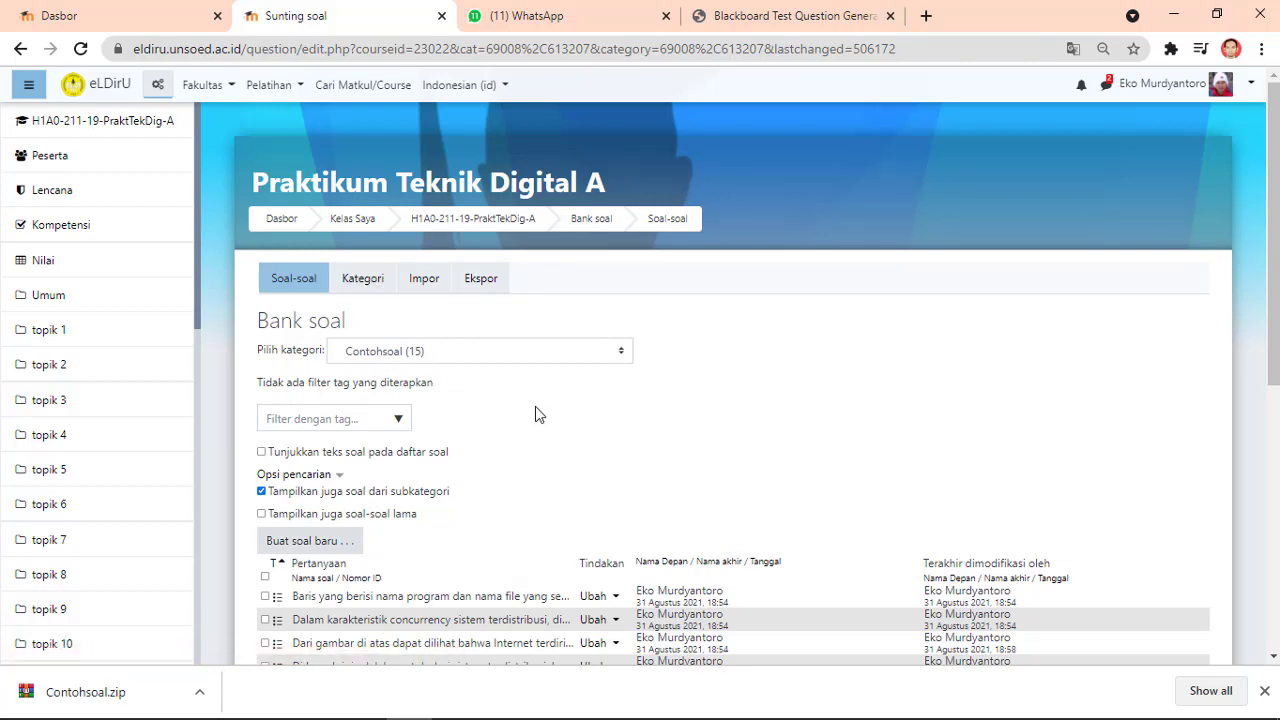
{"action": "scroll", "coordinate": [535, 407], "scroll_direction": "down", "scroll_amount": 4}
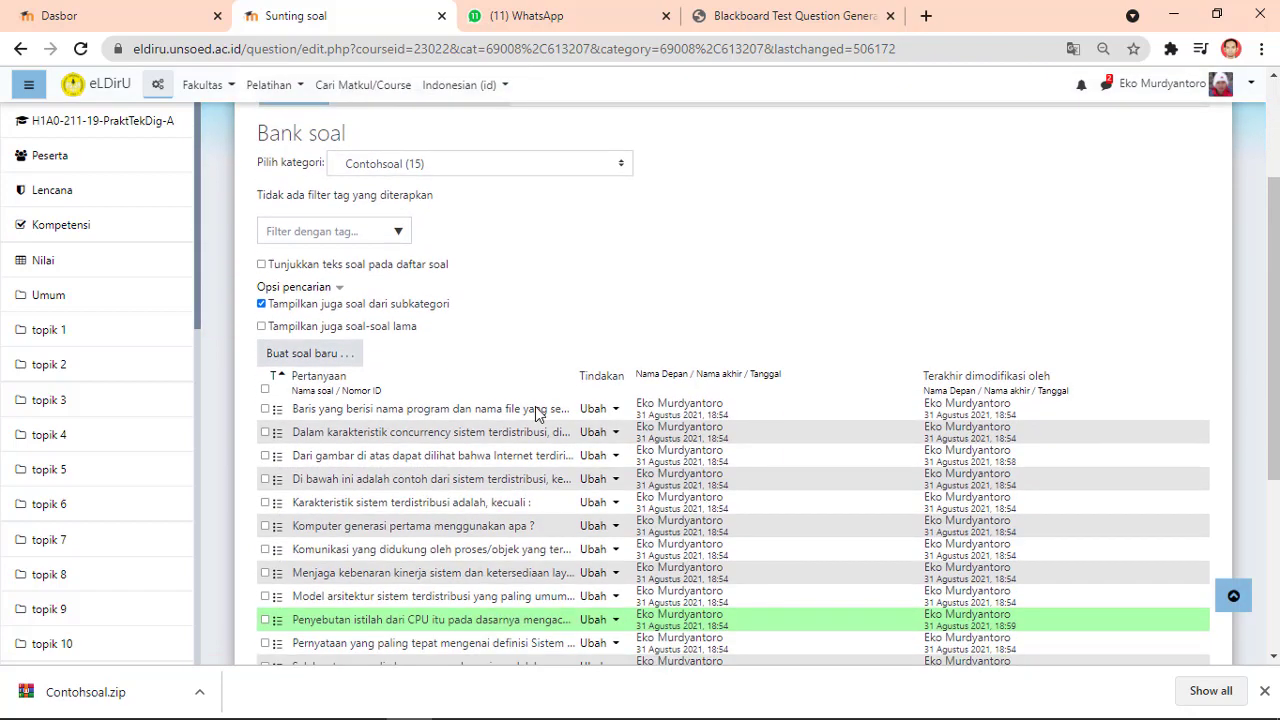